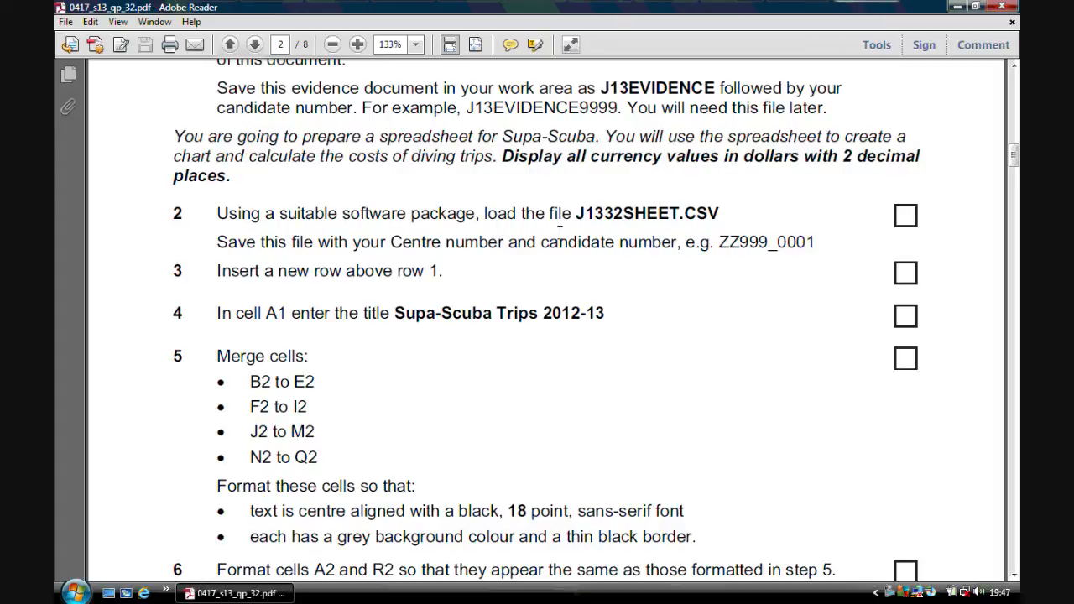
Open J1332sheet.csv in Excel from the desktop folder path ICT COURSE, June 2013 3, 32, 0417_s13_sf_32.
{"action": "left_click", "coordinate": [956, 6]}
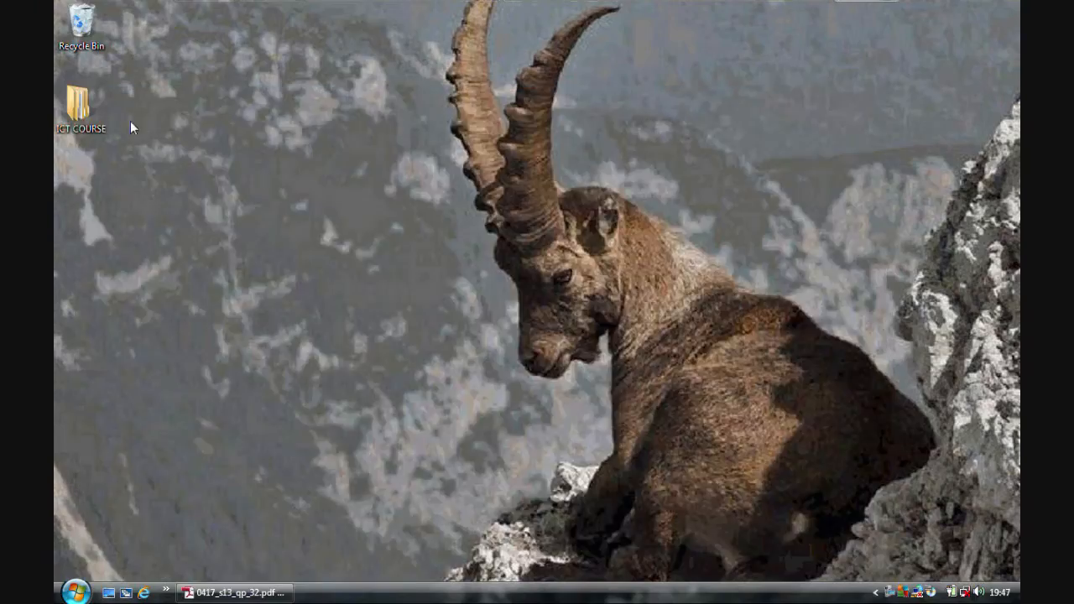
{"action": "double_click", "coordinate": [76, 104]}
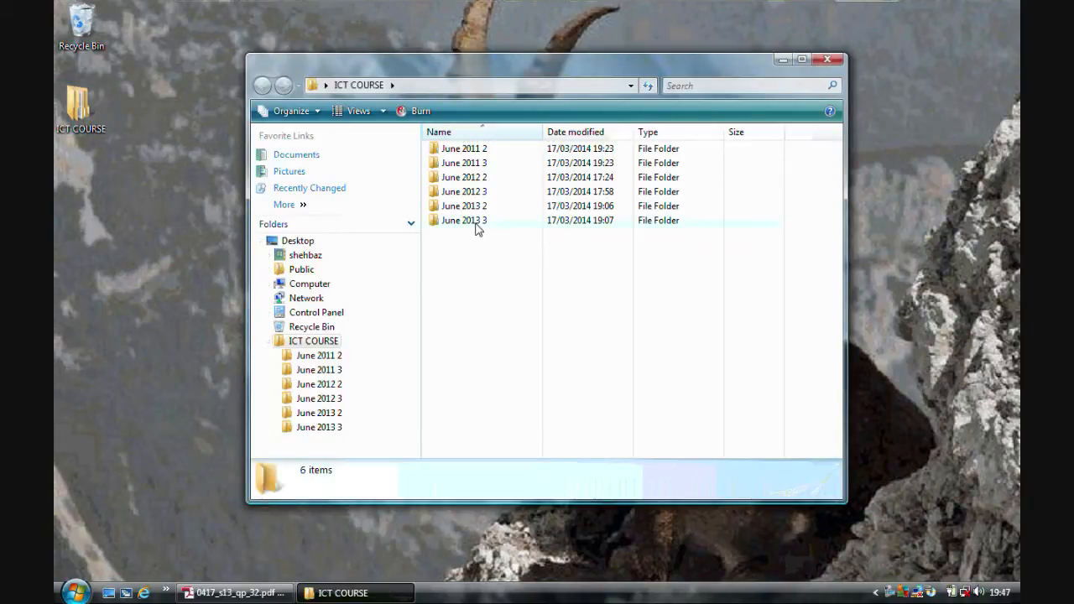
{"action": "double_click", "coordinate": [477, 223]}
{"action": "double_click", "coordinate": [462, 168]}
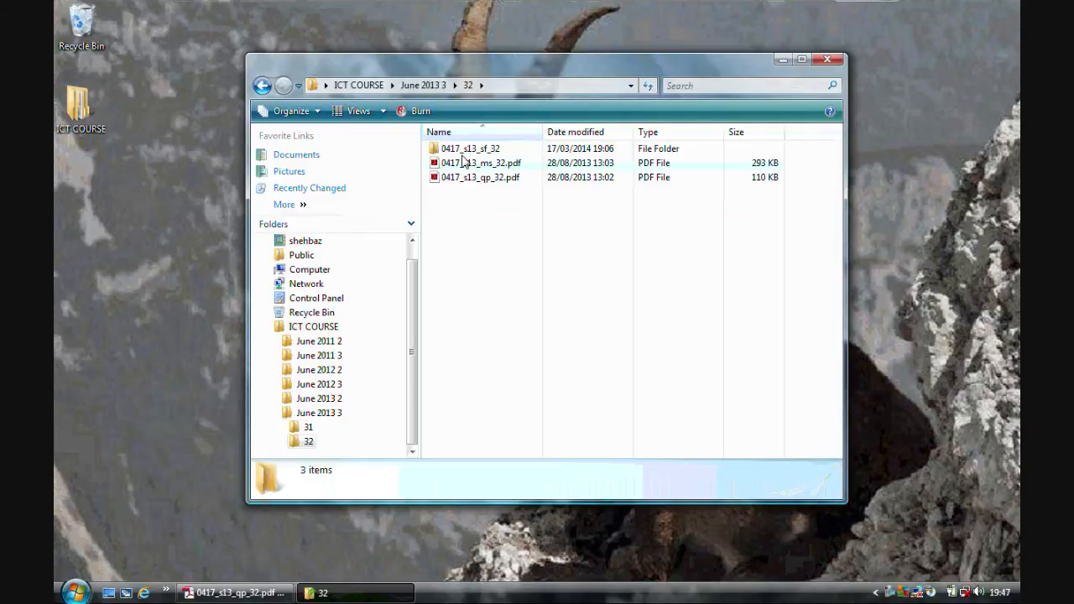
{"action": "double_click", "coordinate": [468, 150]}
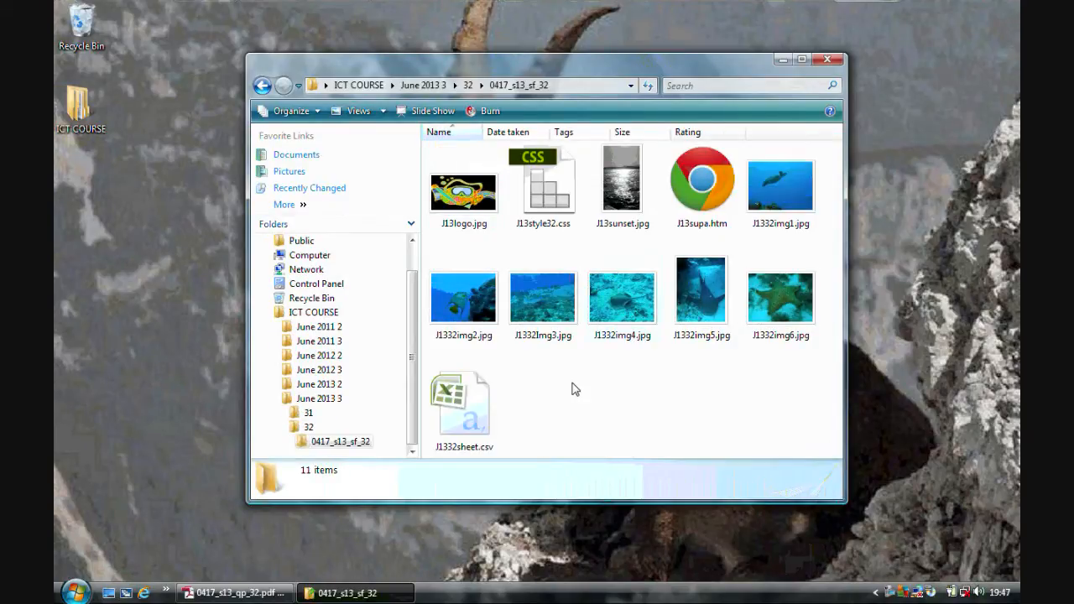
{"action": "double_click", "coordinate": [464, 452]}
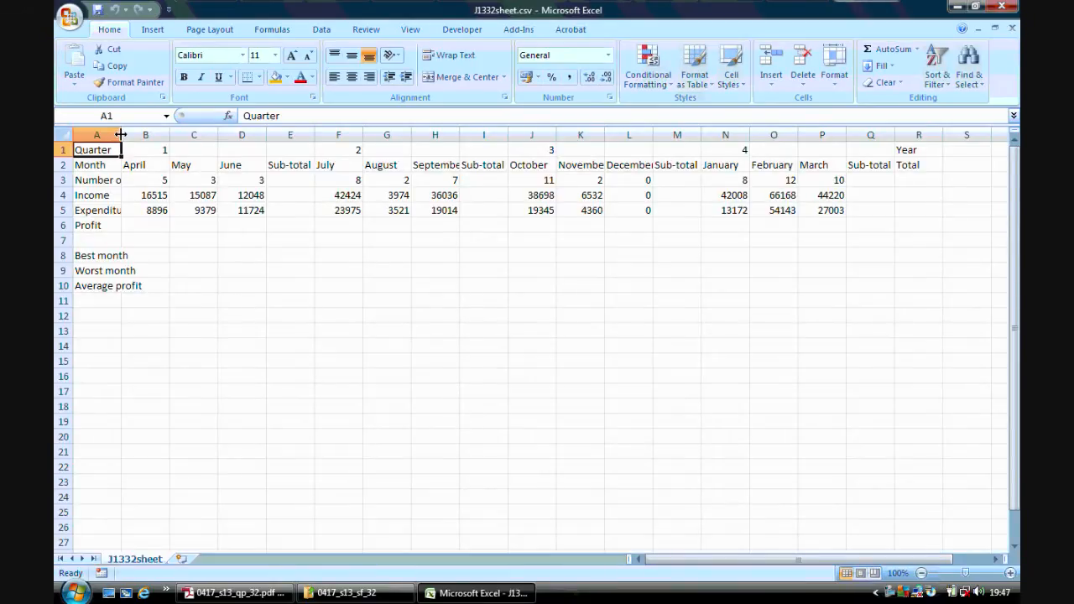
Widen columns A, H and L so that the row labels, September and December fit in their cells.
{"action": "double_click", "coordinate": [121, 134]}
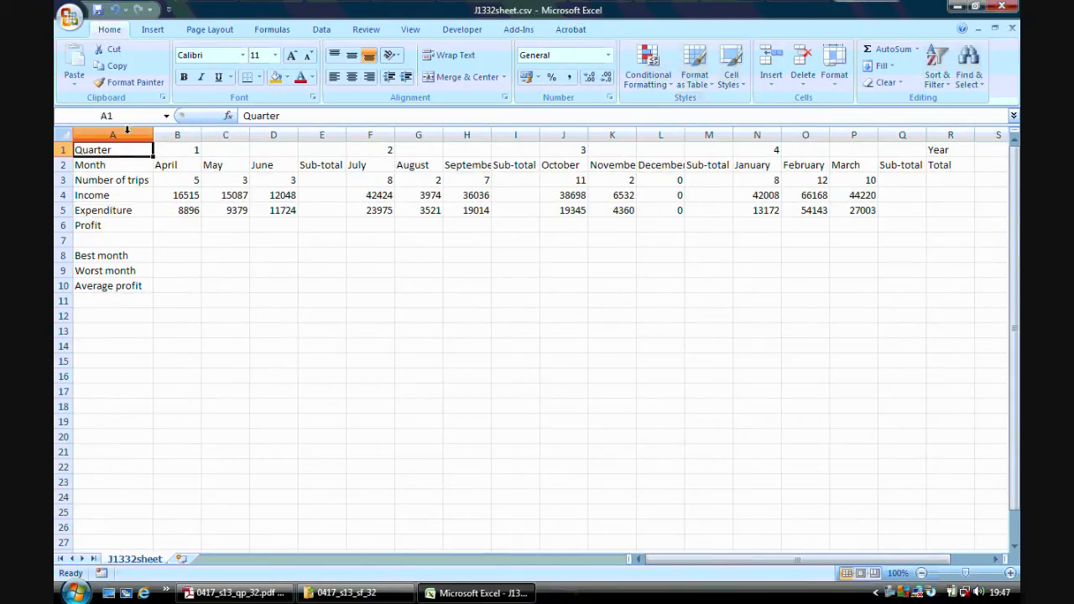
{"action": "double_click", "coordinate": [492, 134]}
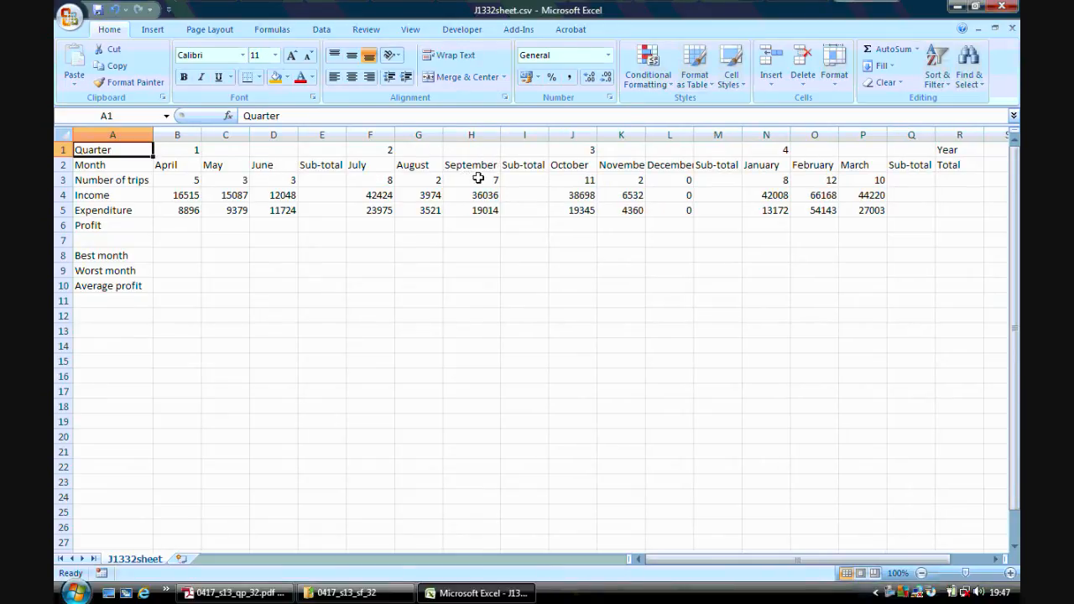
{"action": "left_click_drag", "start_coordinate": [692, 137], "coordinate": [699, 139]}
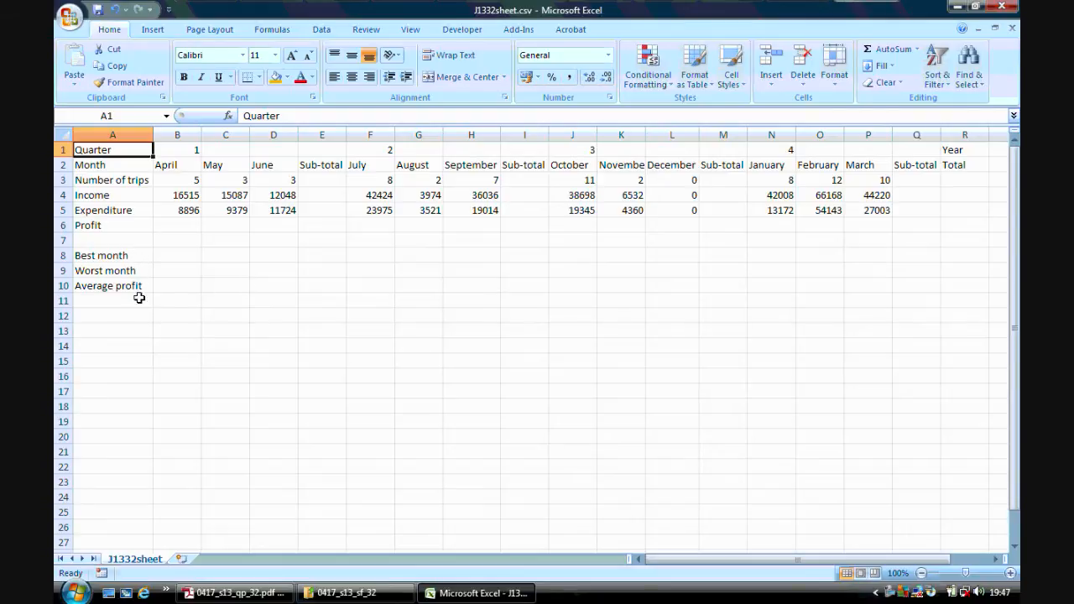
Check the question paper in Adobe Reader and insert a blank row above row 1 of the Excel sheet.
{"action": "left_click", "coordinate": [235, 592]}
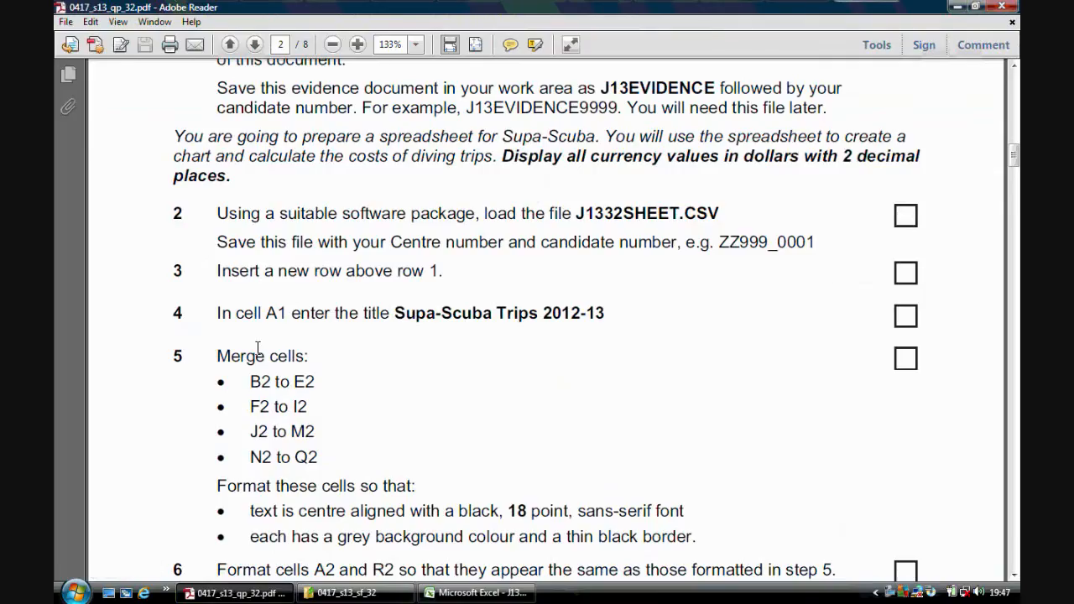
{"action": "left_click", "coordinate": [482, 593]}
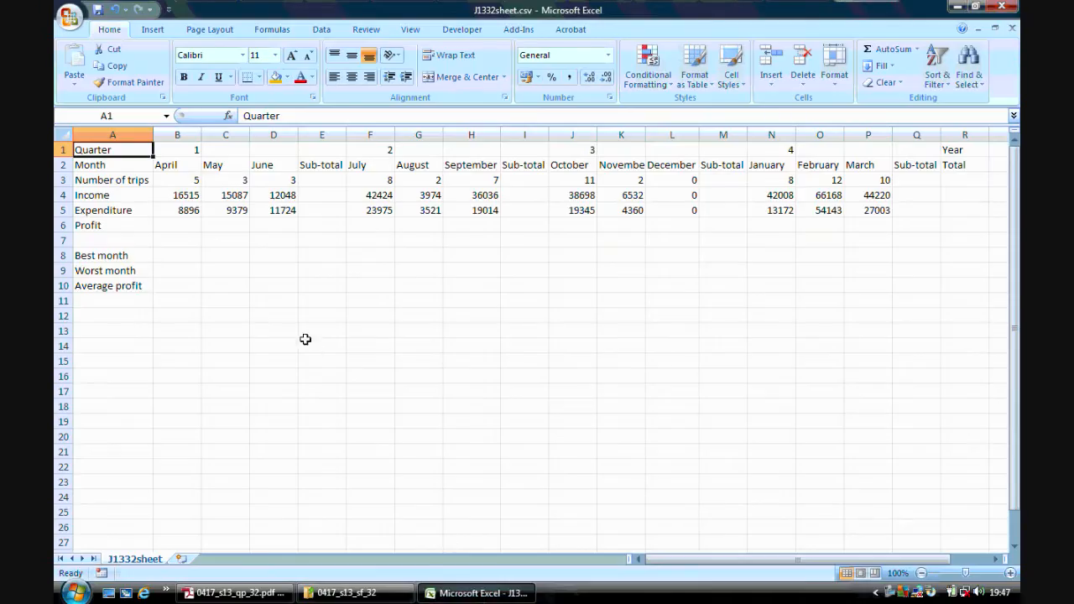
{"action": "left_click", "coordinate": [61, 150]}
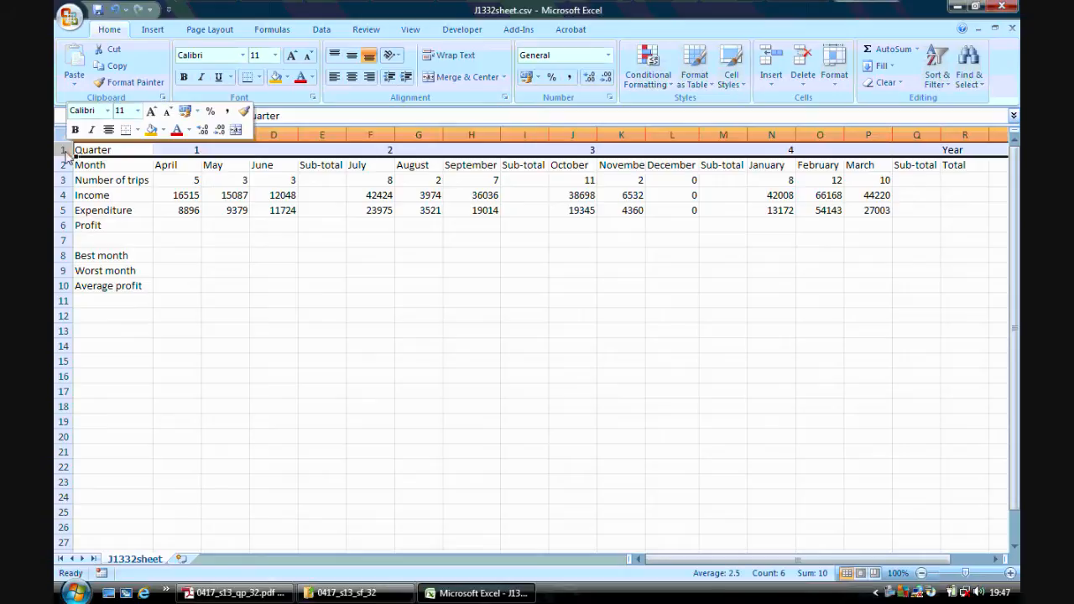
{"action": "right_click", "coordinate": [62, 150]}
{"action": "left_click", "coordinate": [121, 235]}
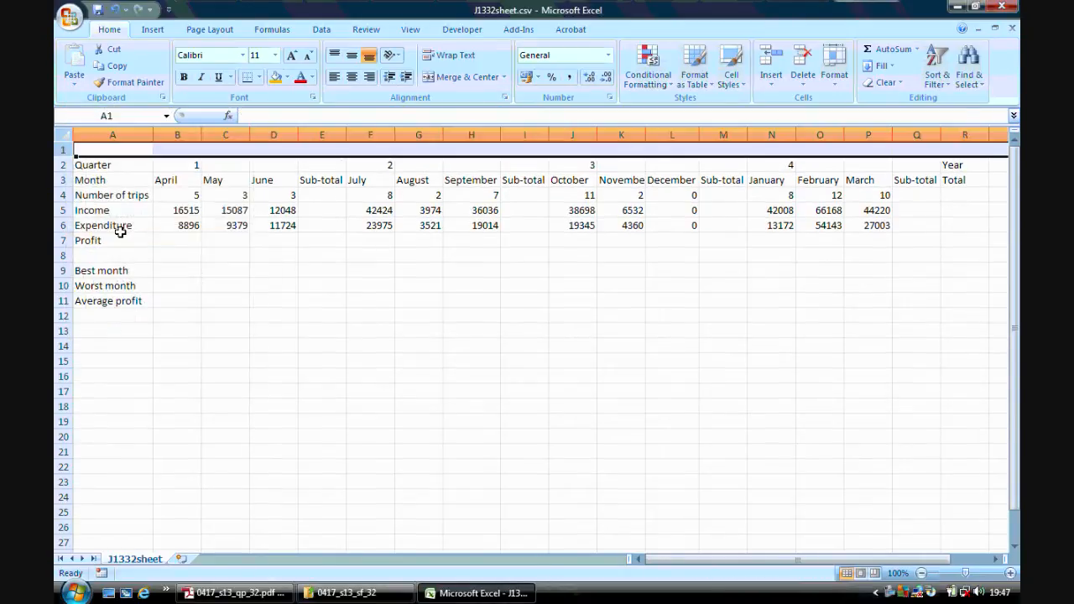
Consult the question paper in Adobe Reader and enter the title "Supa Scuba Trips 2012-13" in cell A1 of the Excel sheet.
{"action": "left_click", "coordinate": [232, 591]}
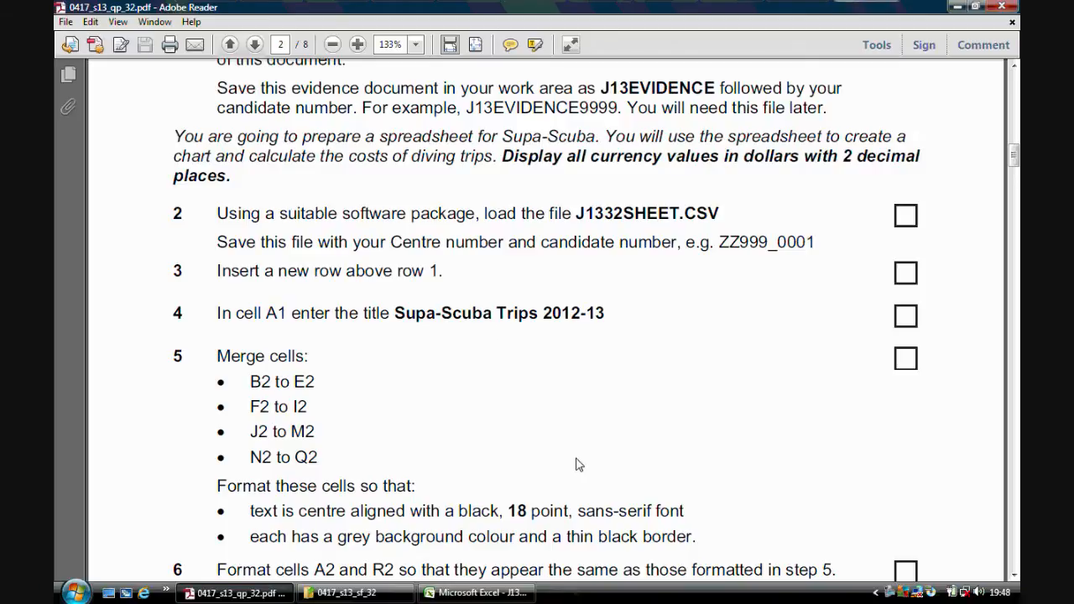
{"action": "left_click", "coordinate": [476, 592]}
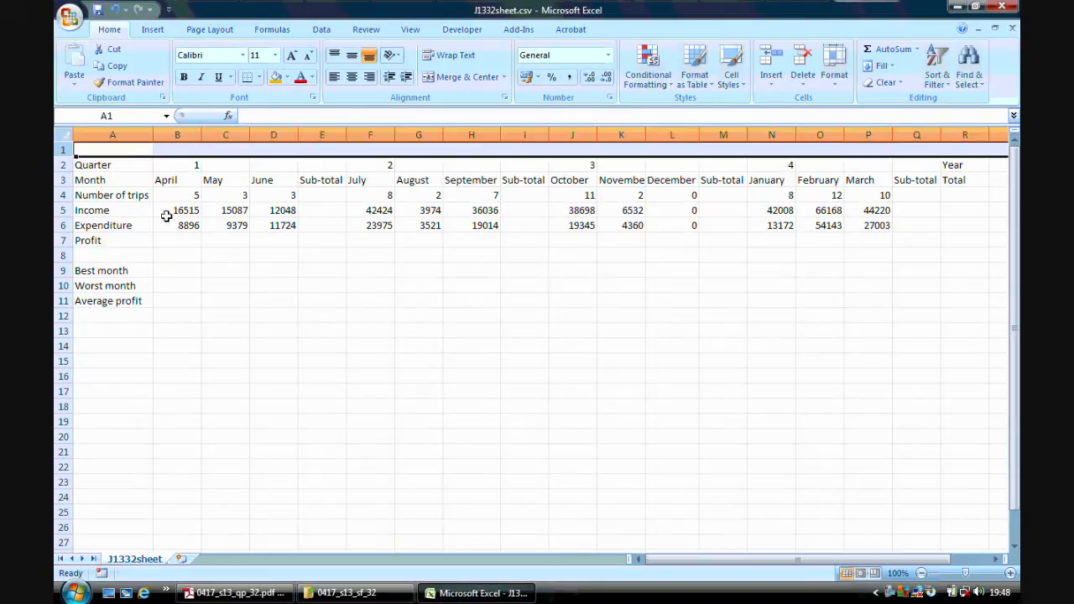
{"action": "left_click", "coordinate": [124, 150]}
{"action": "type", "text": "Supa Scuba"}
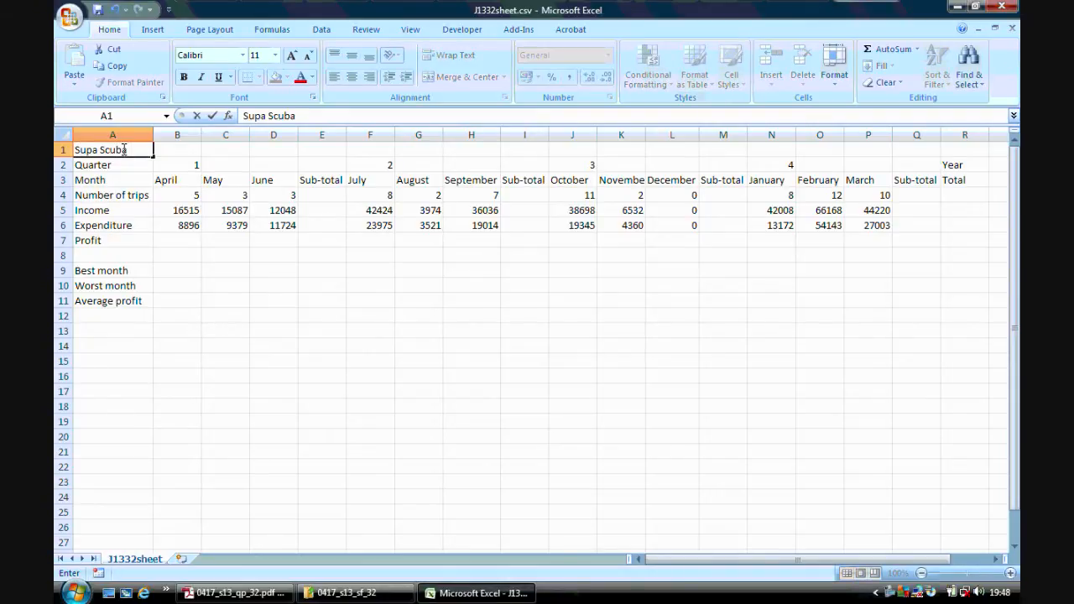
{"action": "type", "text": "Trips 2012"}
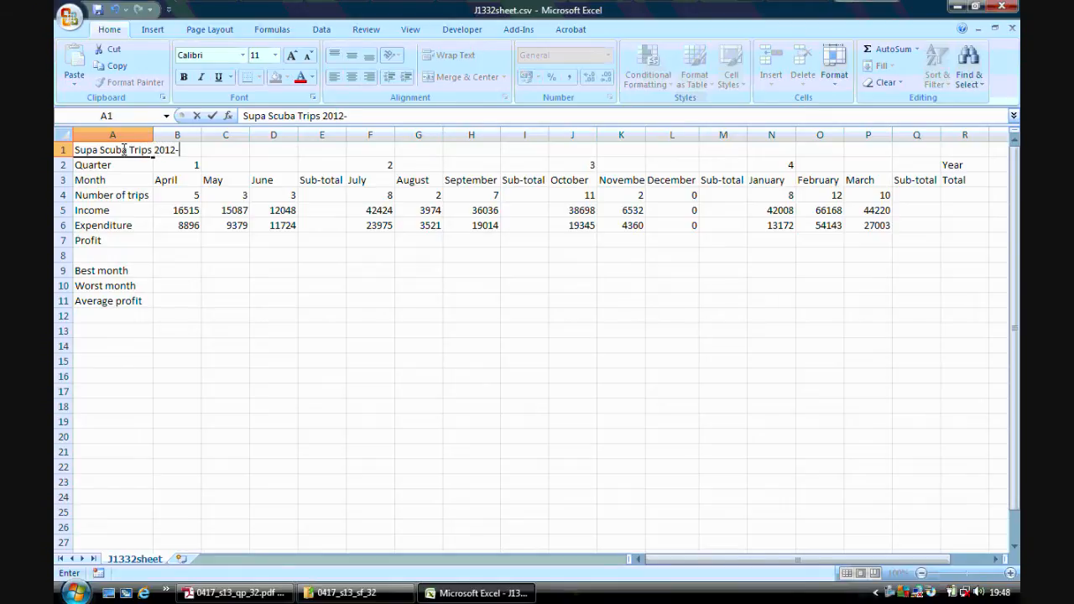
{"action": "type", "text": "-13"}
{"action": "left_click", "coordinate": [233, 283]}
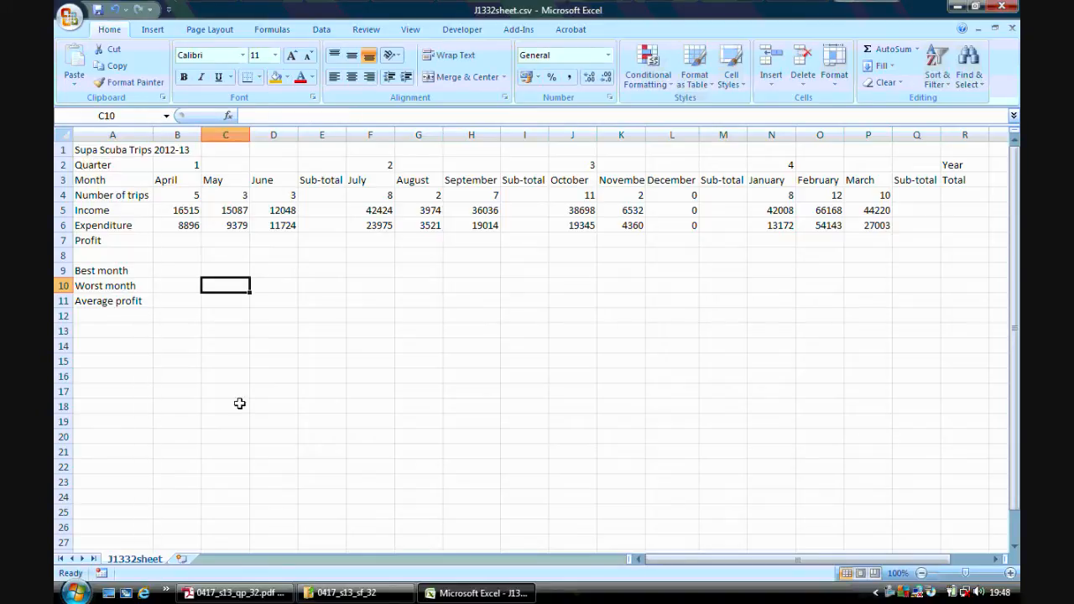
Check the merge ranges in the Adobe Reader question paper and merge cells B2 to E2 in Excel without centring.
{"action": "left_click", "coordinate": [235, 592]}
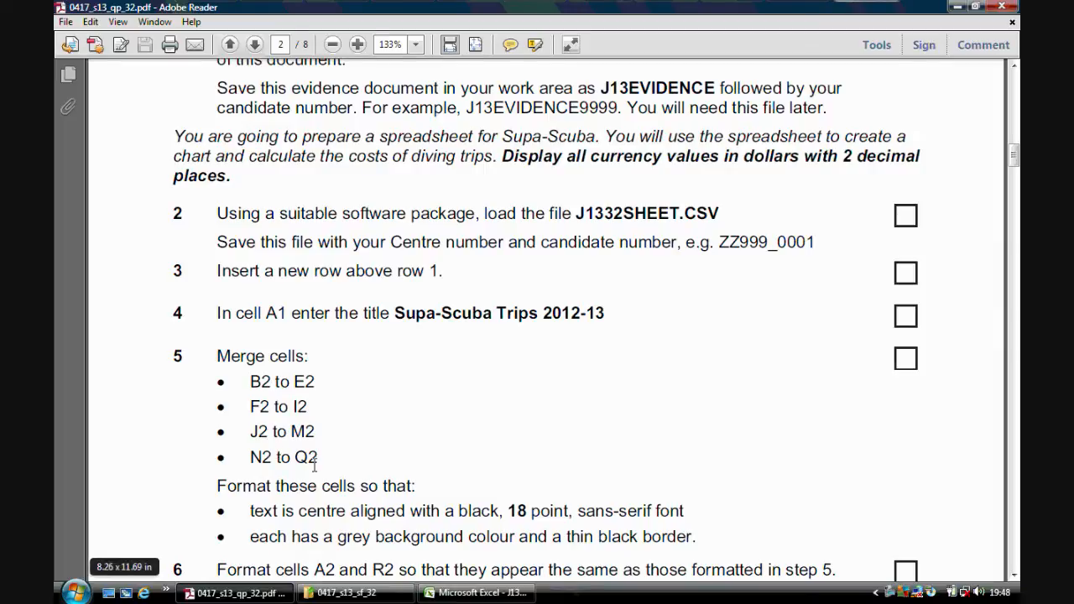
{"action": "left_click", "coordinate": [476, 593]}
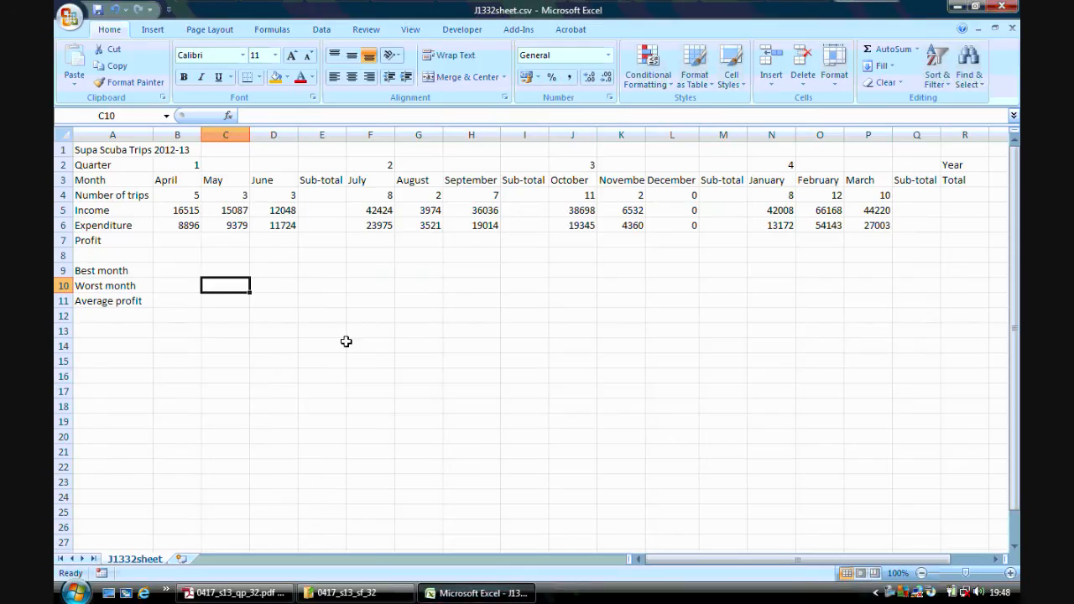
{"action": "left_click_drag", "start_coordinate": [183, 165], "coordinate": [325, 168]}
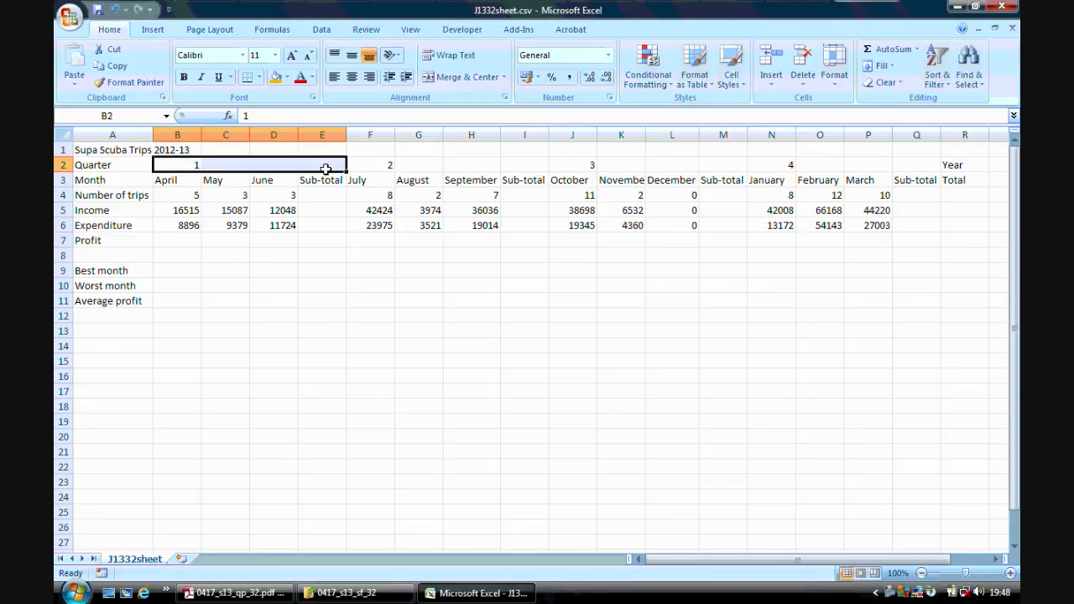
{"action": "left_click", "coordinate": [235, 593]}
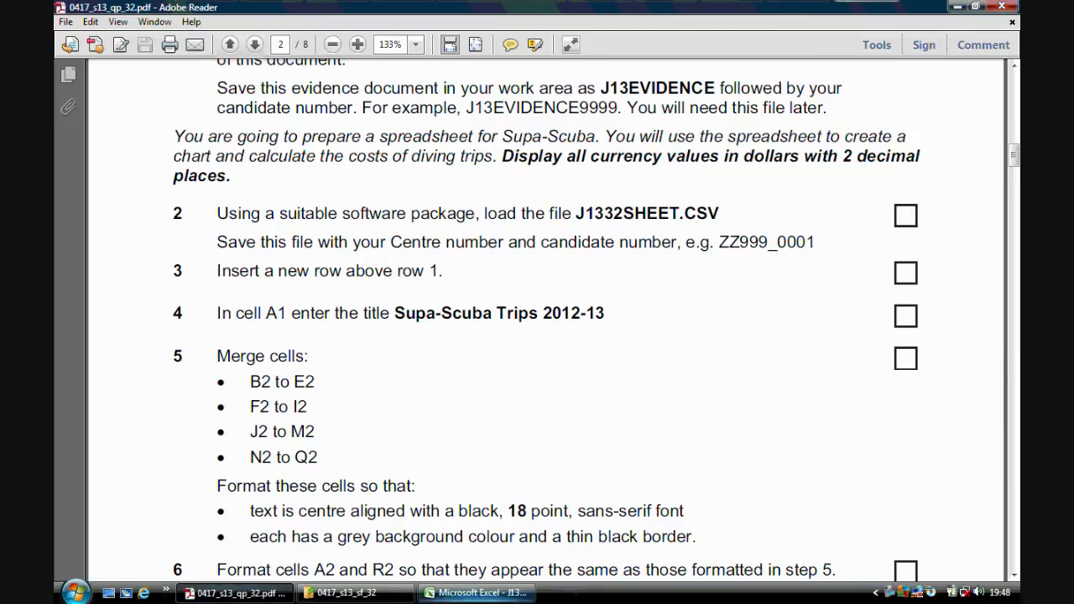
{"action": "left_click", "coordinate": [475, 593]}
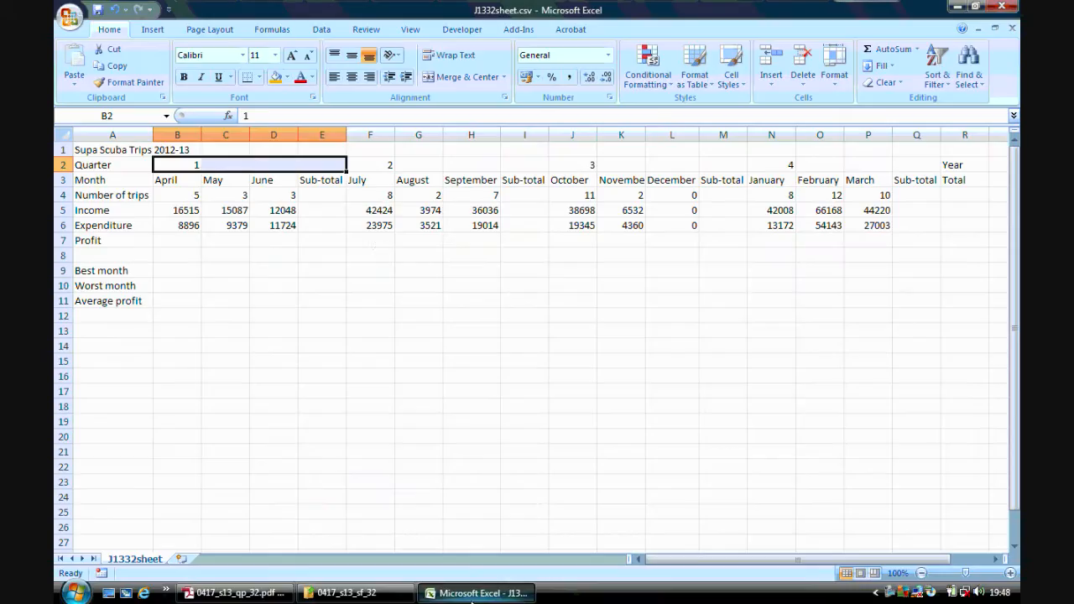
{"action": "left_click", "coordinate": [504, 77]}
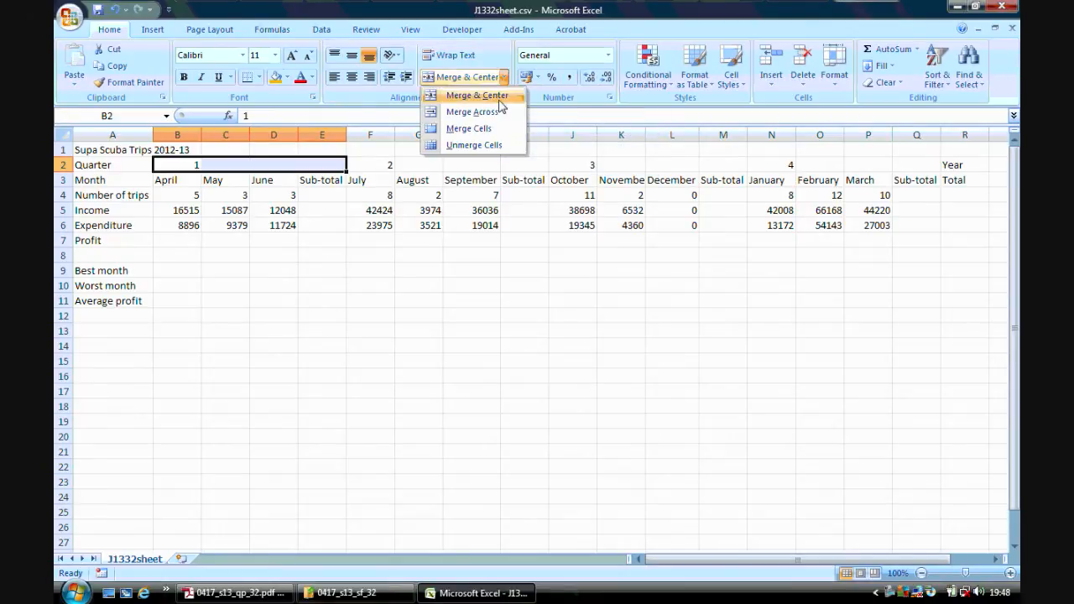
{"action": "left_click", "coordinate": [461, 127]}
Merge cells F2 to I2, J2 to M2 and N2 to Q2 as three separate blocks without centring.
{"action": "left_click_drag", "start_coordinate": [385, 164], "coordinate": [506, 169]}
{"action": "left_click", "coordinate": [504, 77]}
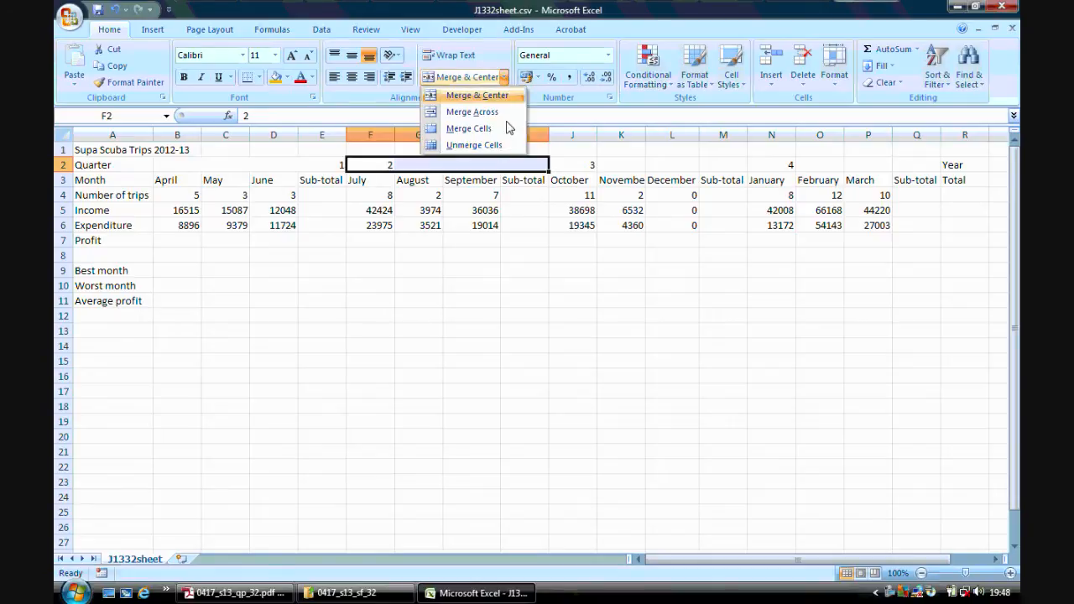
{"action": "left_click", "coordinate": [482, 128]}
{"action": "left_click_drag", "start_coordinate": [586, 168], "coordinate": [705, 166]}
{"action": "left_click", "coordinate": [502, 78]}
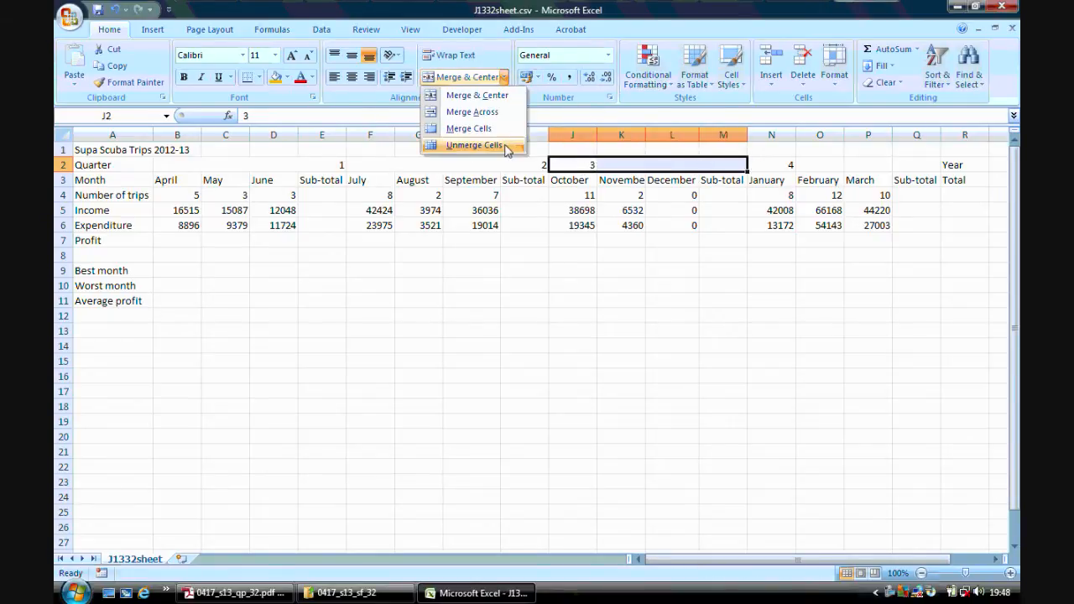
{"action": "left_click", "coordinate": [470, 128]}
{"action": "left_click_drag", "start_coordinate": [767, 168], "coordinate": [895, 166]}
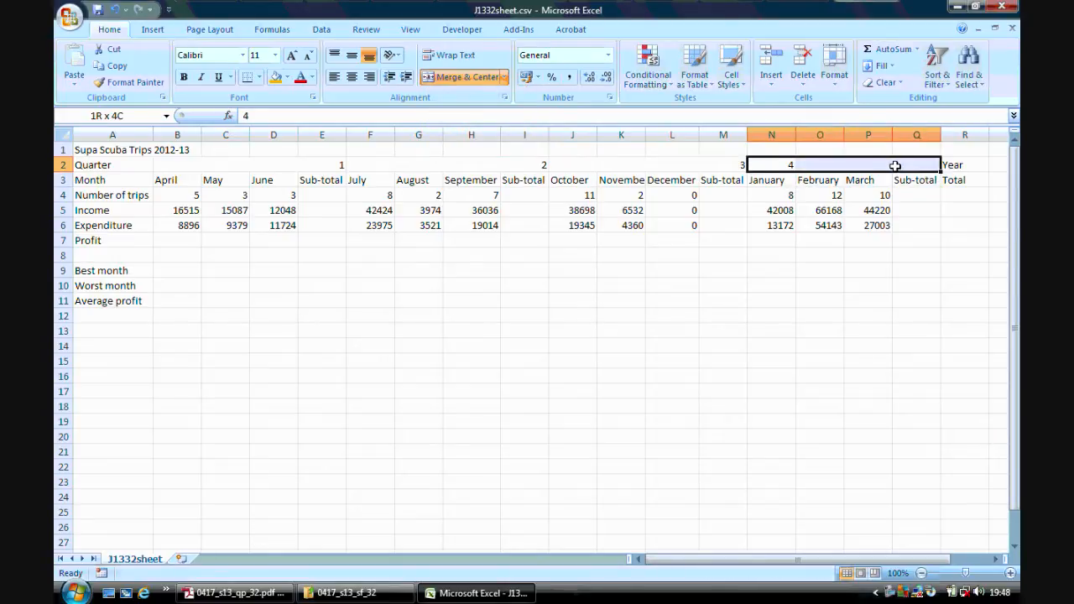
{"action": "left_click", "coordinate": [502, 78]}
{"action": "left_click", "coordinate": [470, 126]}
{"action": "left_click", "coordinate": [470, 359]}
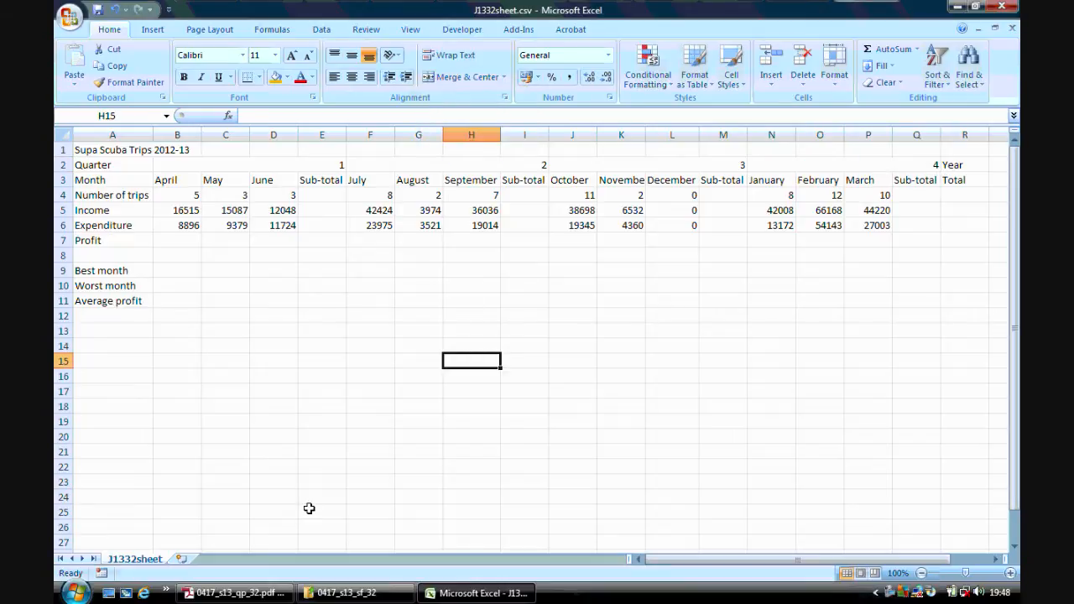
Read the formatting requirements in the Adobe Reader question paper and set the merged cells B2 to Q2 in Excel to 18 point.
{"action": "left_click", "coordinate": [235, 593]}
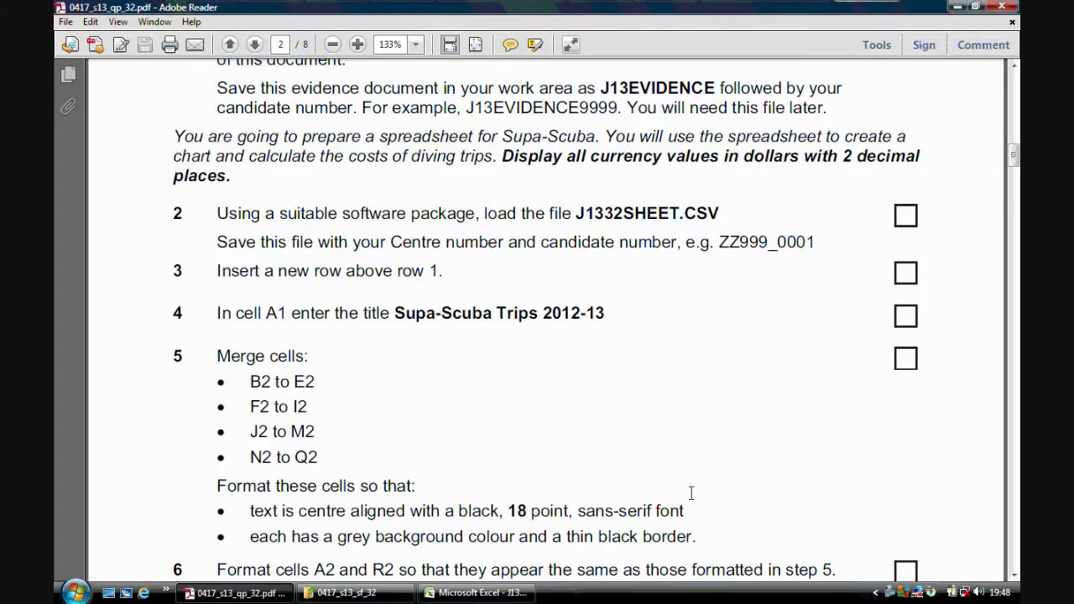
{"action": "left_click_drag", "start_coordinate": [1014, 158], "coordinate": [1015, 172]}
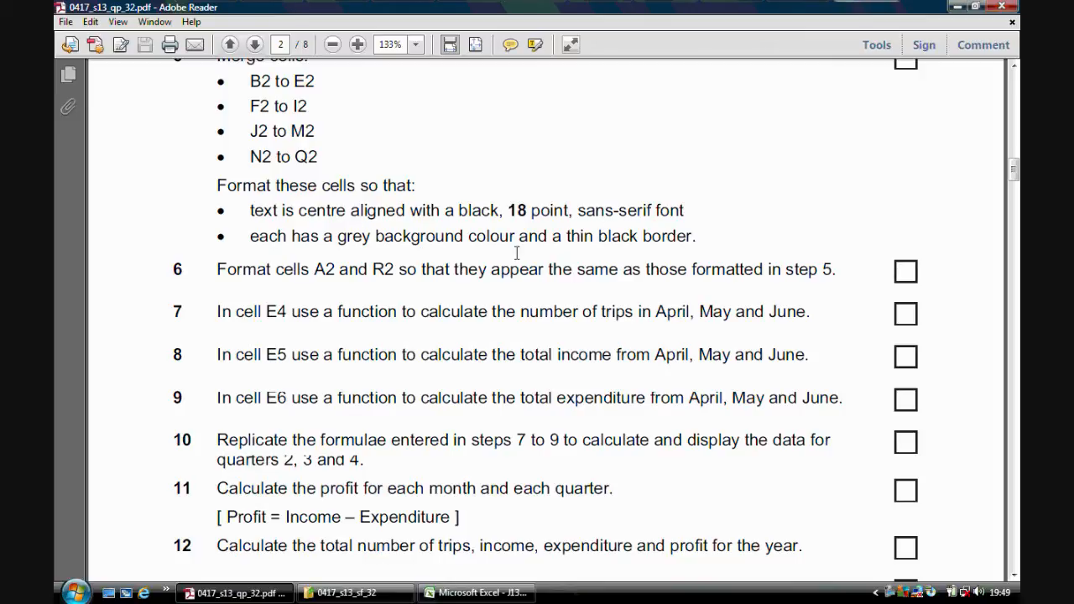
{"action": "left_click", "coordinate": [463, 594]}
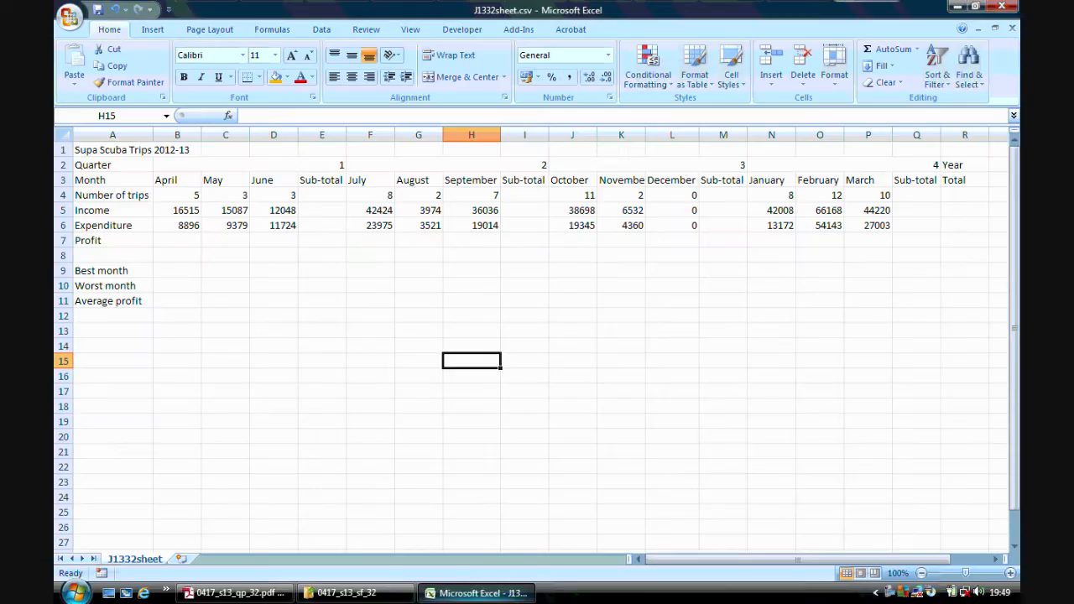
{"action": "left_click_drag", "start_coordinate": [168, 164], "coordinate": [761, 159]}
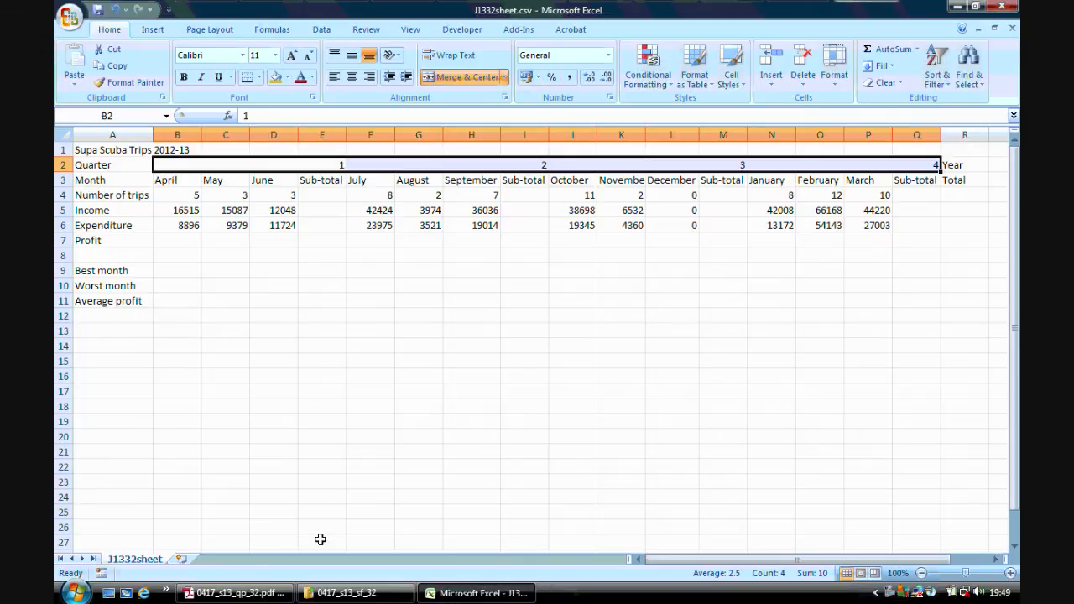
{"action": "left_click", "coordinate": [235, 594]}
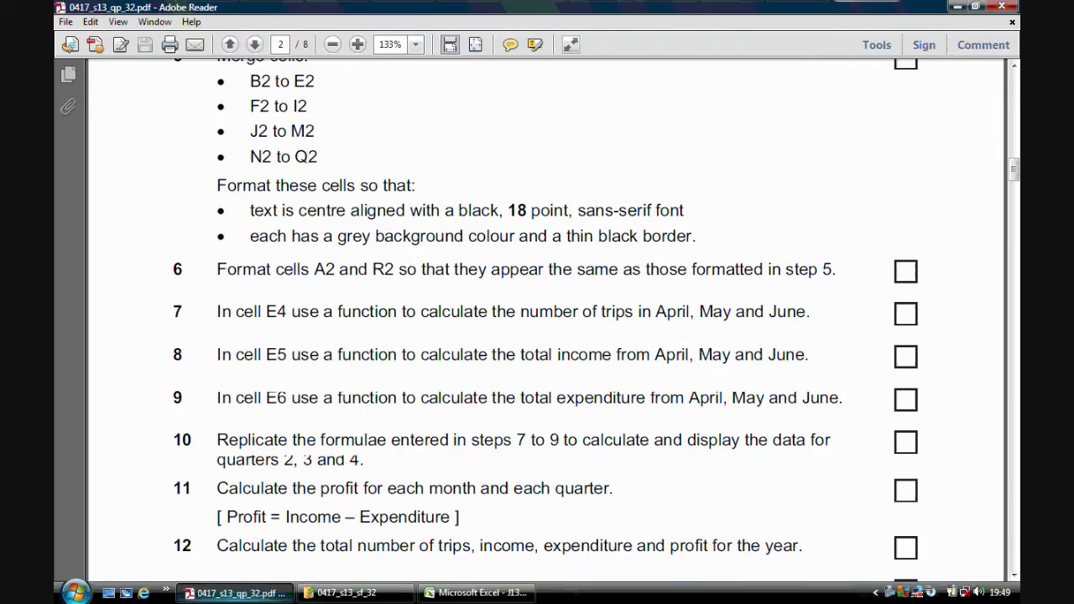
{"action": "left_click", "coordinate": [495, 593]}
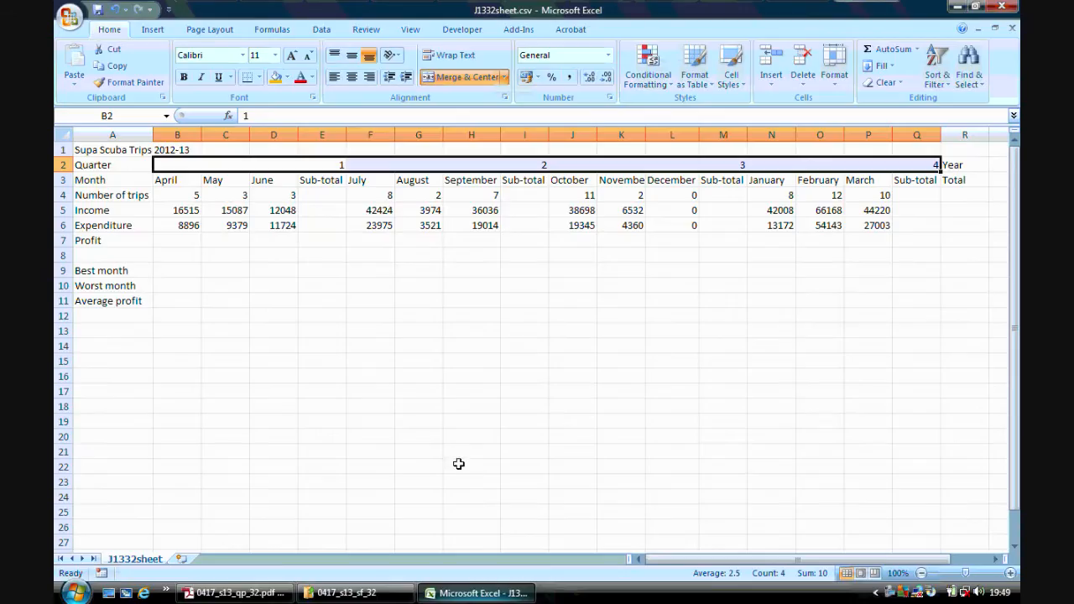
{"action": "left_click", "coordinate": [276, 56]}
{"action": "left_click", "coordinate": [265, 162]}
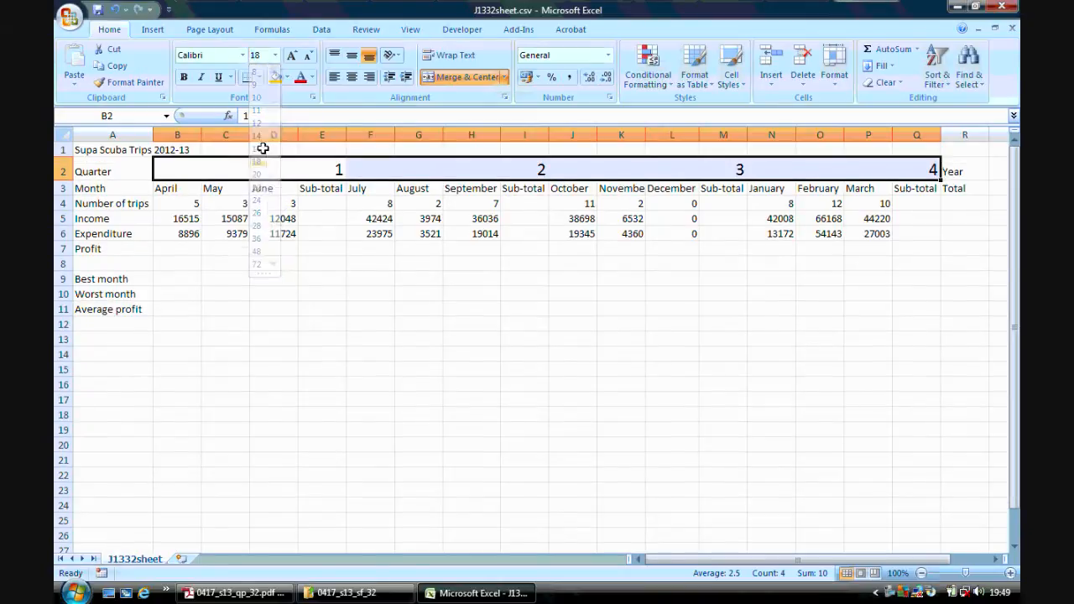
Set the merged quarter headings B2 to Q2 to the Arial font and fill their background with grey.
{"action": "left_click", "coordinate": [243, 56]}
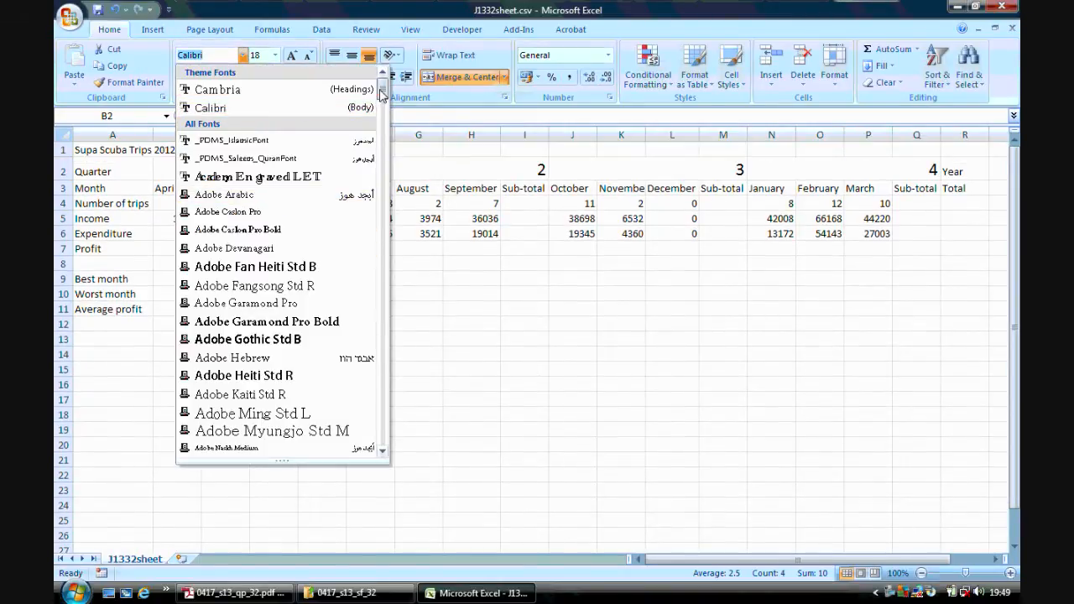
{"action": "left_click_drag", "start_coordinate": [382, 89], "coordinate": [381, 109]}
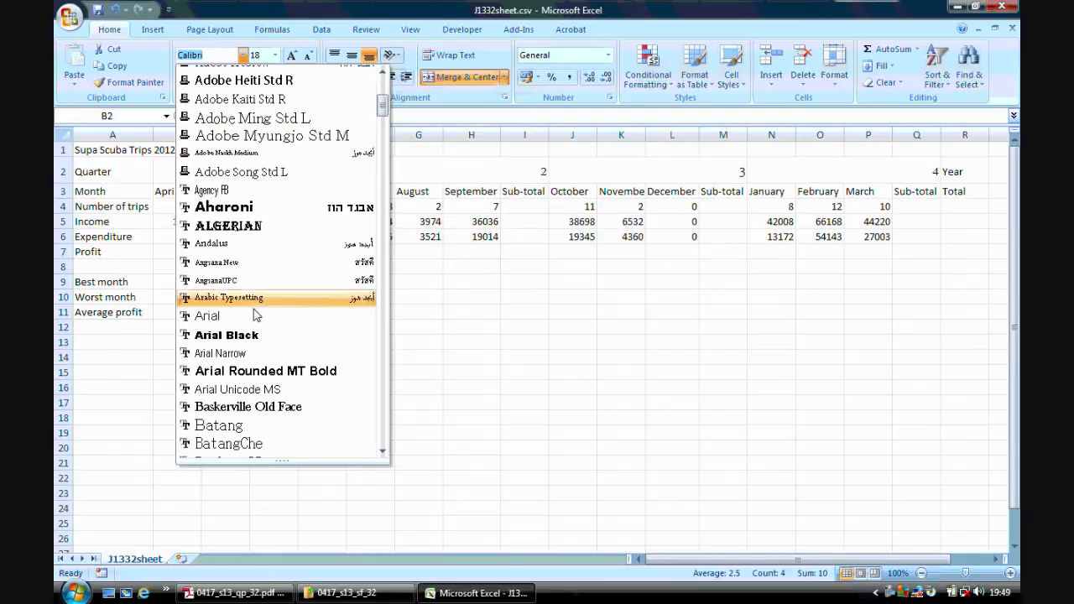
{"action": "left_click", "coordinate": [249, 311]}
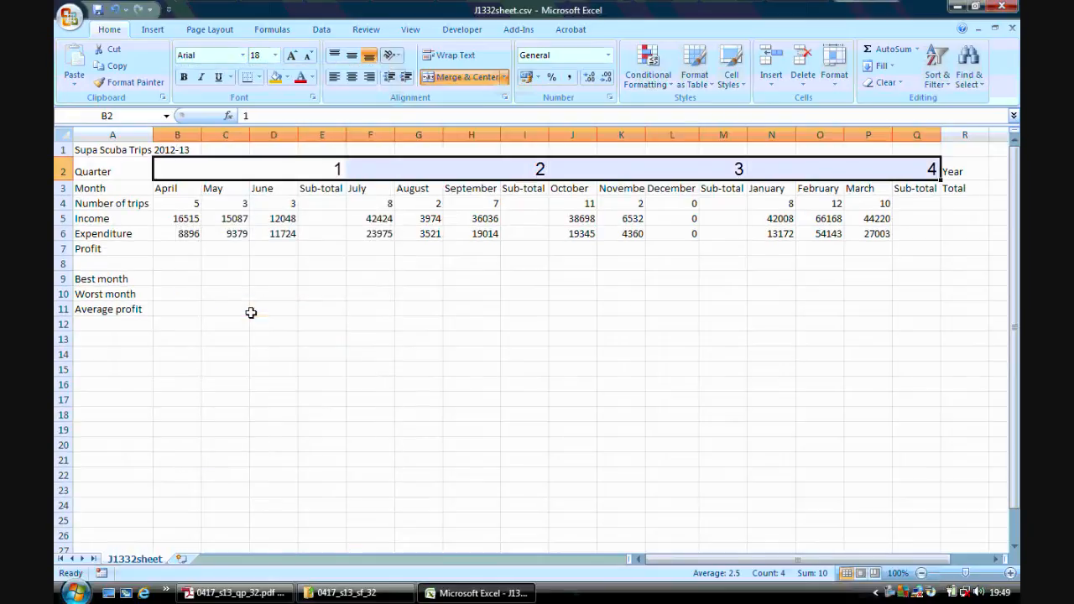
{"action": "left_click", "coordinate": [287, 76]}
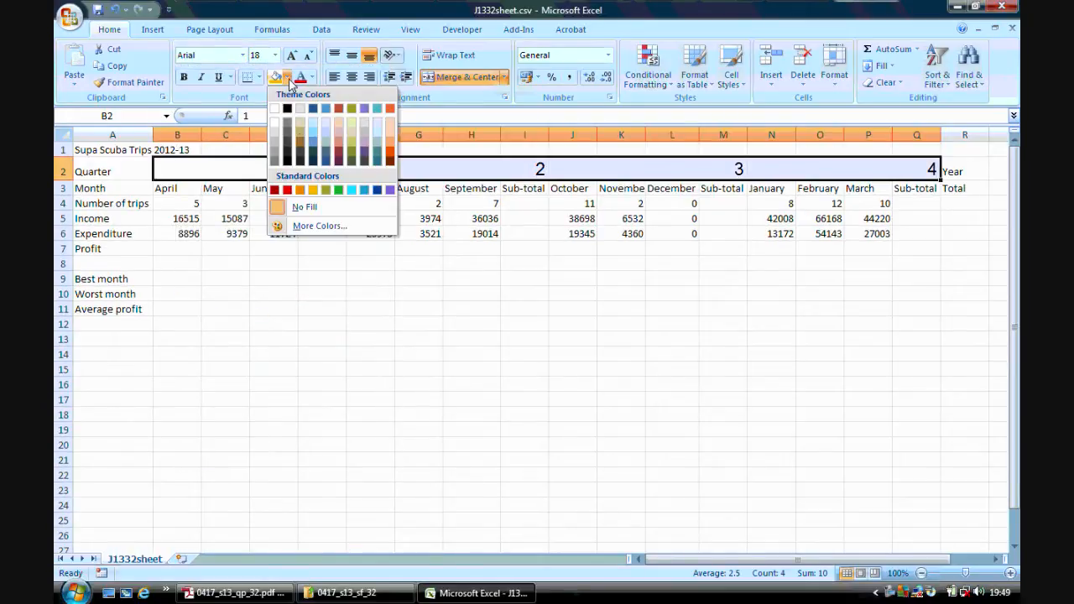
{"action": "left_click", "coordinate": [275, 143]}
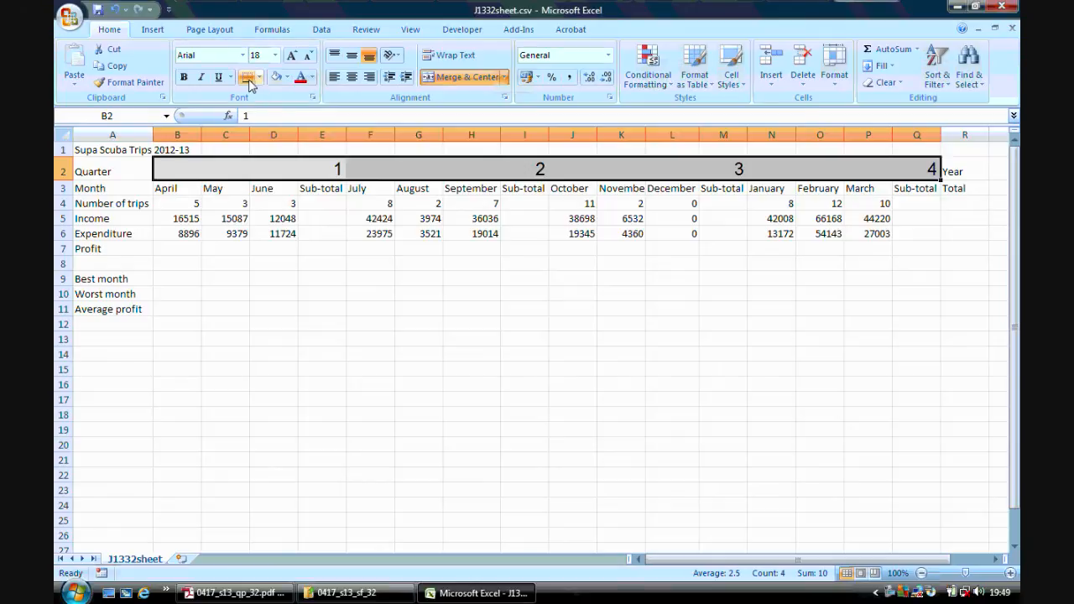
Apply thin borders to all sides of the merged cells B2 to Q2 and centre their text.
{"action": "left_click", "coordinate": [260, 76]}
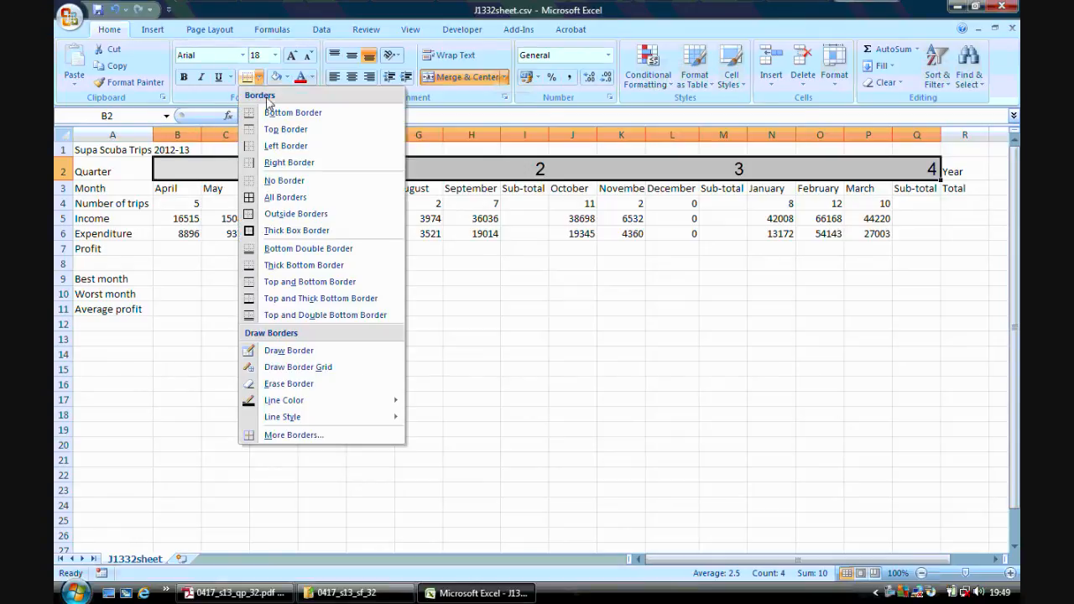
{"action": "left_click", "coordinate": [289, 198]}
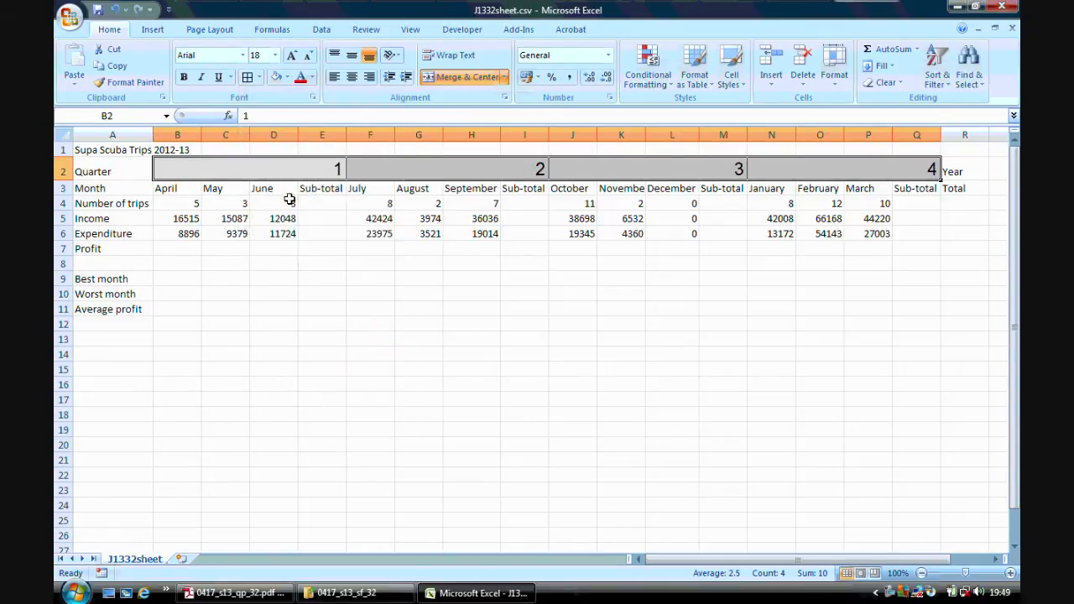
{"action": "left_click", "coordinate": [323, 323]}
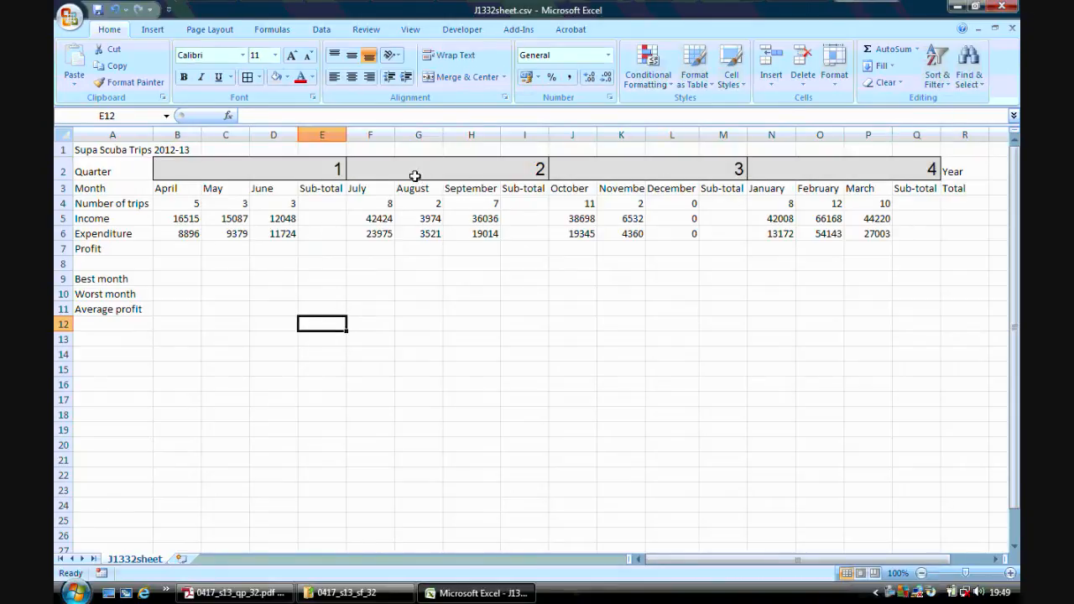
{"action": "left_click_drag", "start_coordinate": [336, 177], "coordinate": [782, 163]}
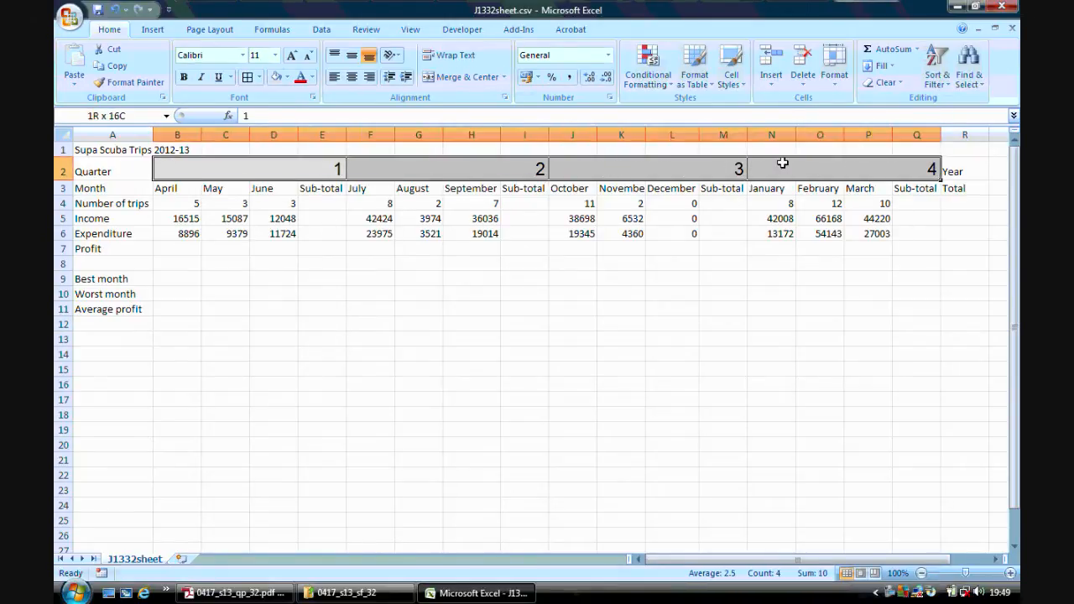
{"action": "left_click", "coordinate": [352, 76]}
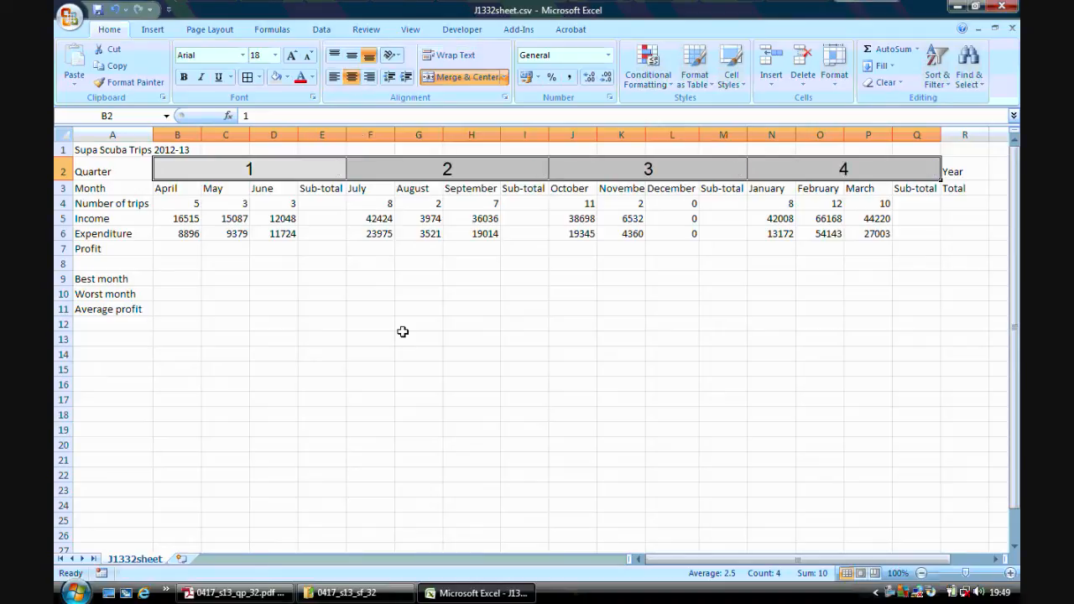
{"action": "left_click", "coordinate": [415, 413]}
Check step 6 of the question paper in Adobe Reader and give cells A2 and R2 in Excel the same grey fill and borders.
{"action": "left_click", "coordinate": [235, 593]}
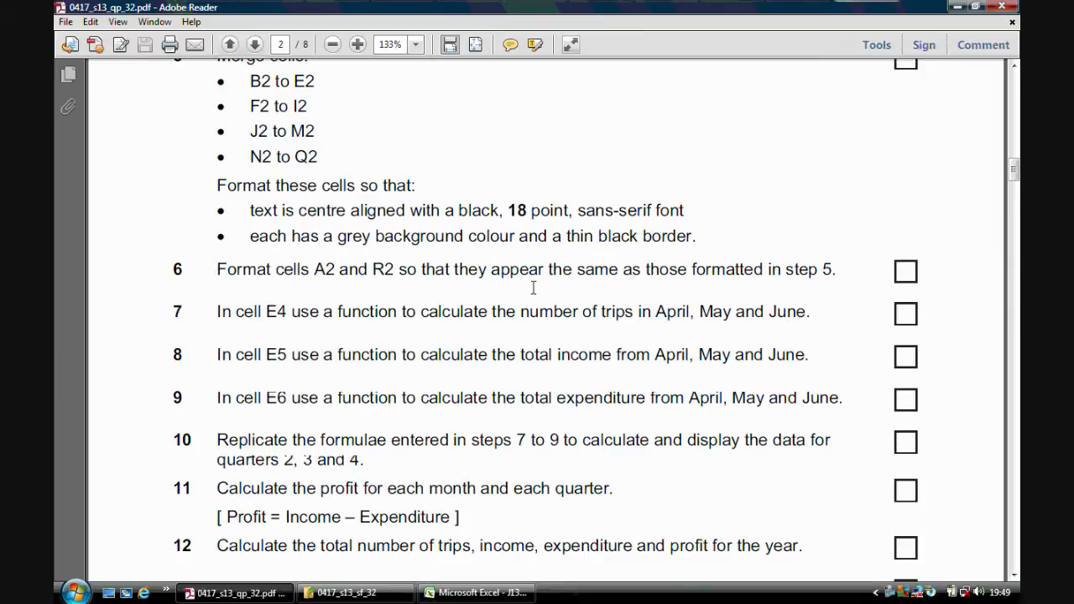
{"action": "left_click", "coordinate": [475, 592]}
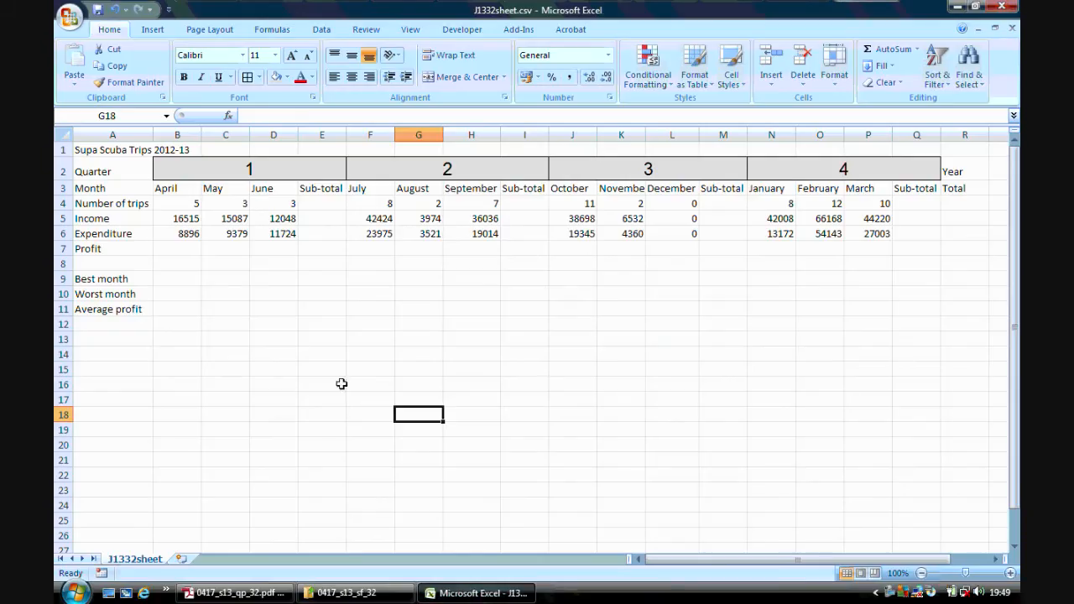
{"action": "left_click", "coordinate": [130, 171]}
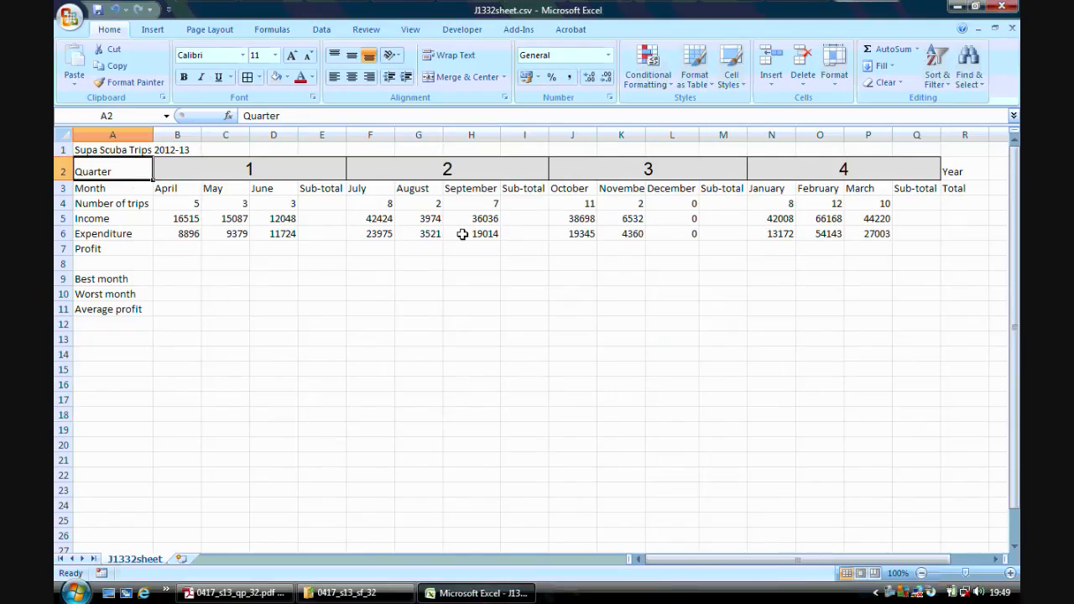
{"action": "left_click", "coordinate": [965, 171], "text": "ctrl"}
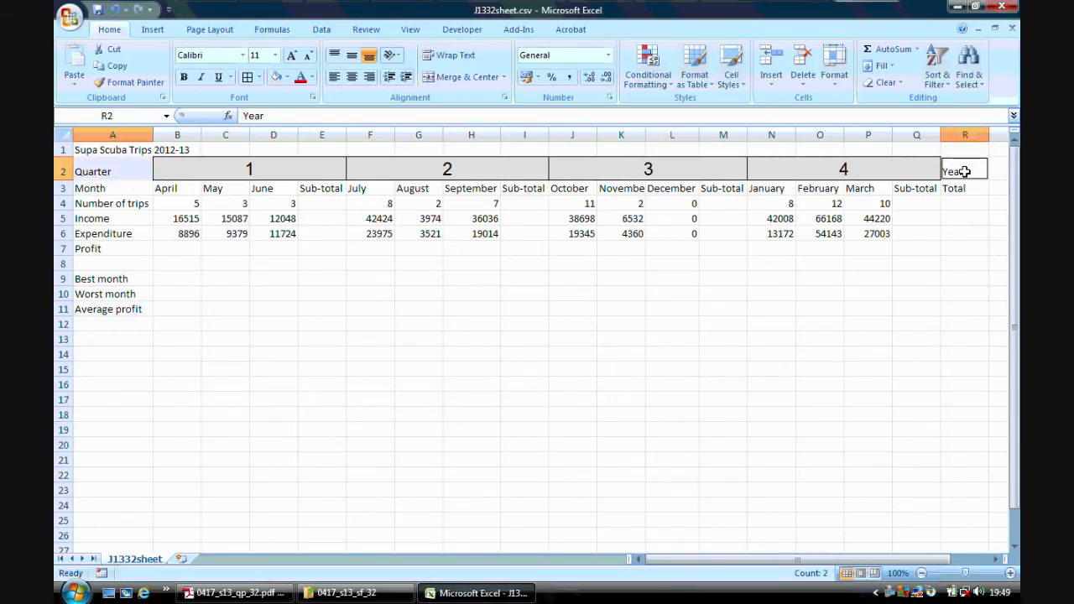
{"action": "left_click", "coordinate": [275, 77]}
{"action": "left_click", "coordinate": [250, 78]}
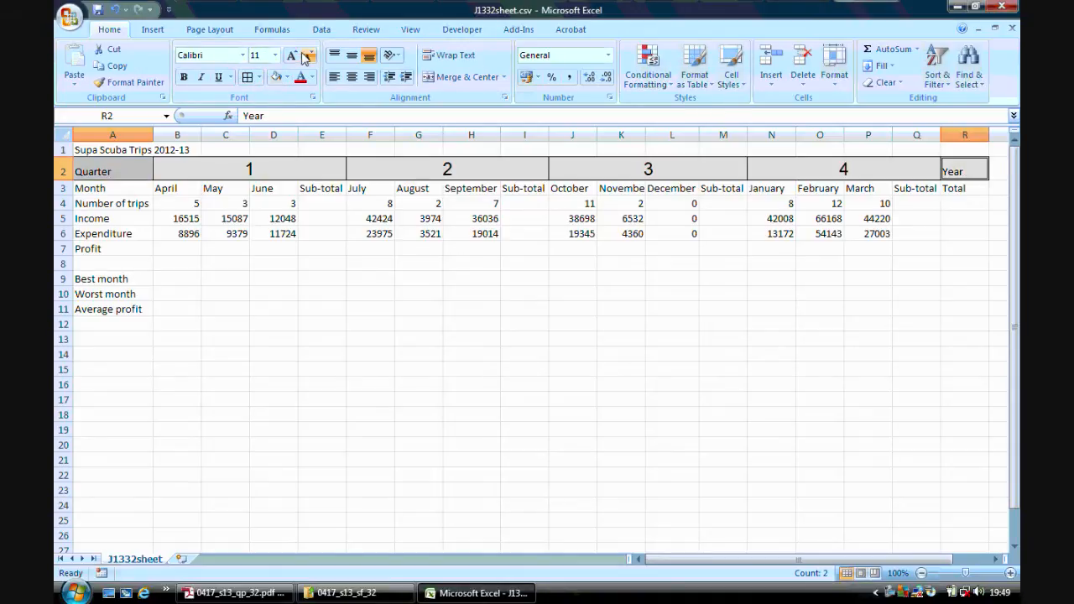
Format the text in cells A2 and R2 as 18 point Arial, centre aligned, to match the quarter headings.
{"action": "left_click", "coordinate": [276, 55]}
{"action": "left_click", "coordinate": [257, 161]}
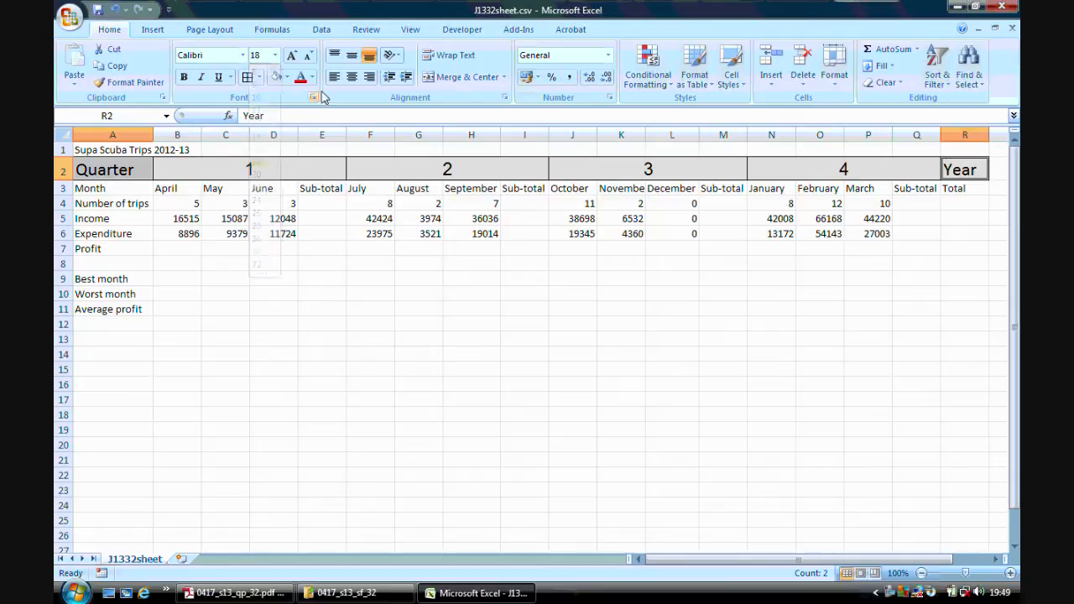
{"action": "left_click", "coordinate": [351, 76]}
{"action": "left_click", "coordinate": [243, 55]}
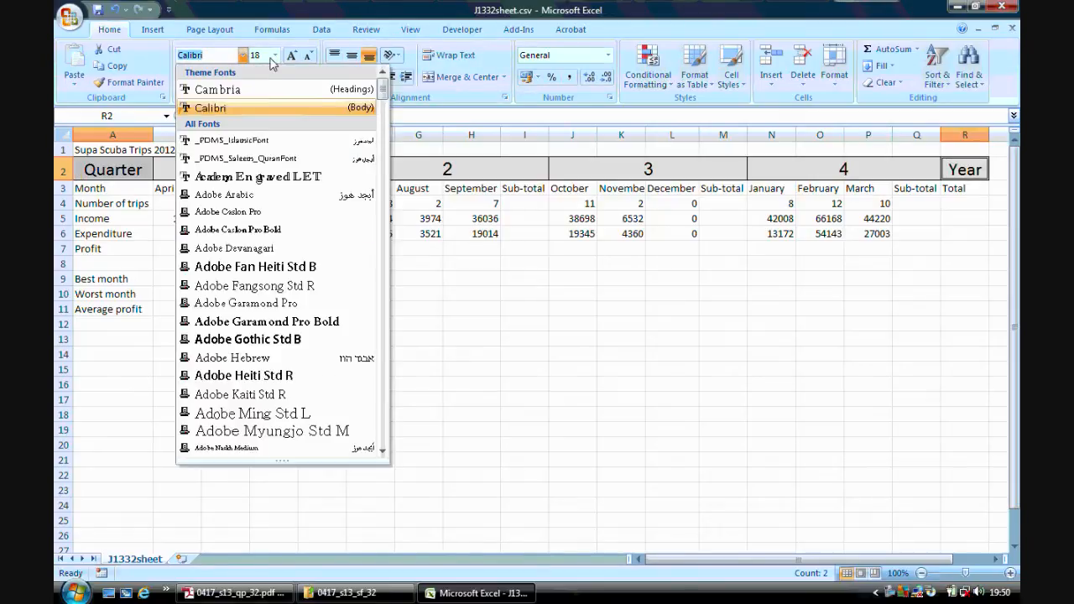
{"action": "left_click", "coordinate": [381, 452]}
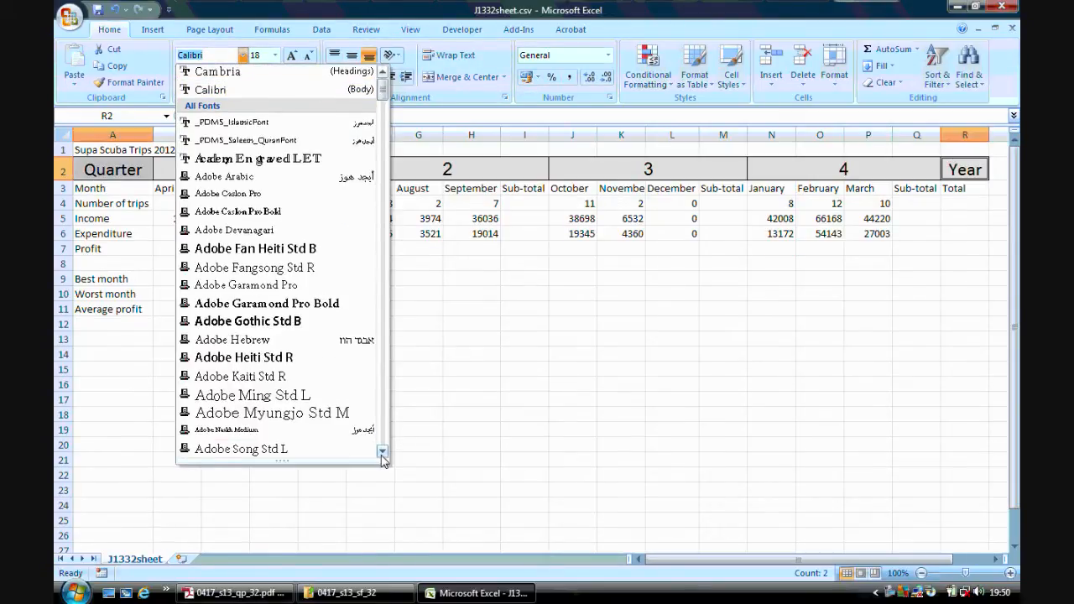
{"action": "left_click", "coordinate": [382, 453]}
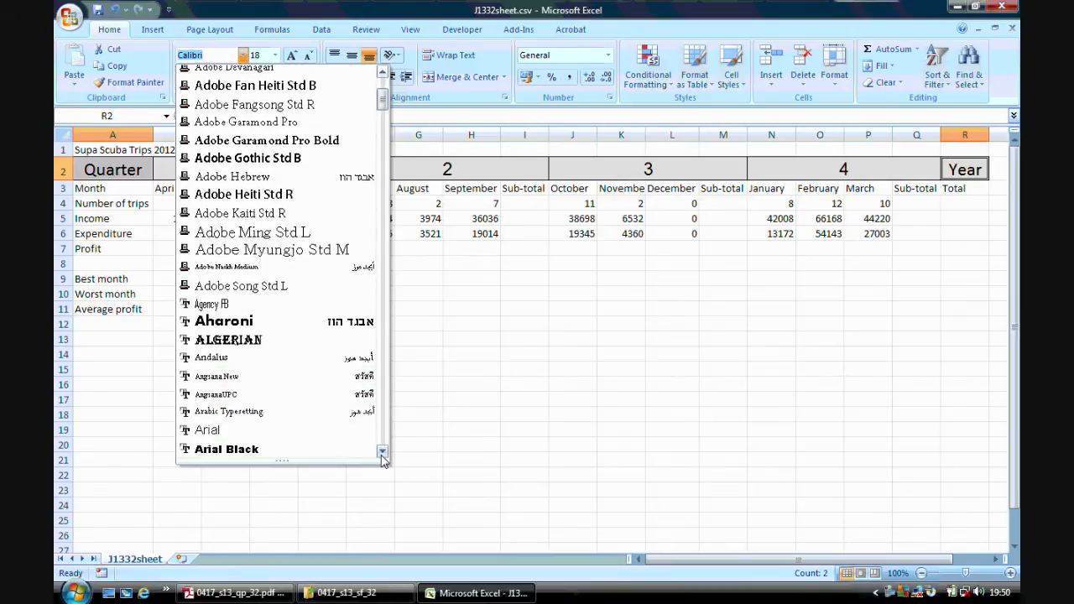
{"action": "left_click", "coordinate": [263, 436]}
{"action": "left_click", "coordinate": [416, 396]}
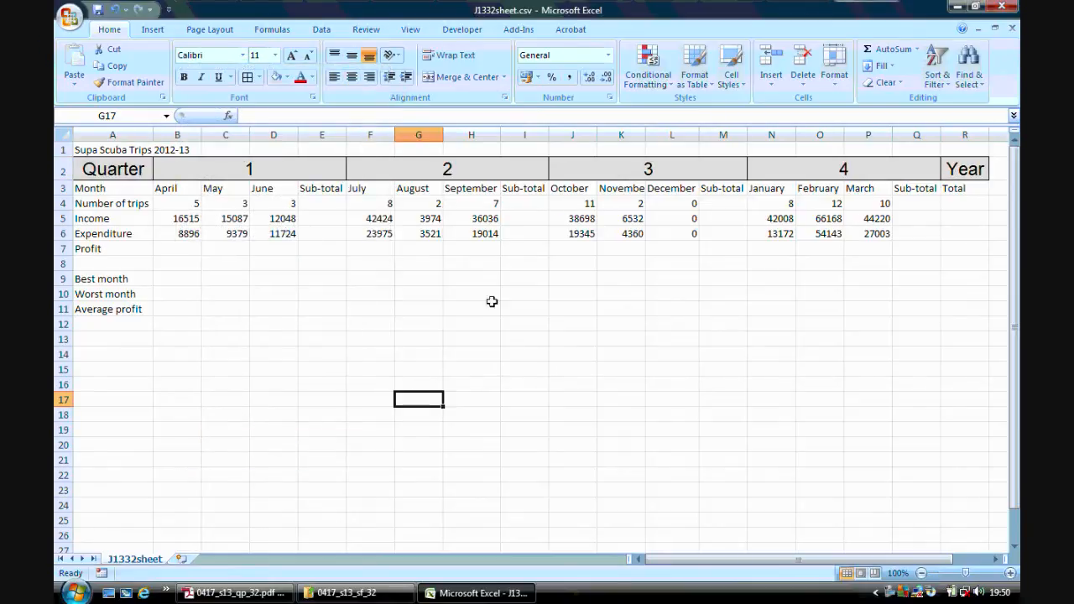
{"action": "left_click_drag", "start_coordinate": [123, 170], "coordinate": [954, 169]}
{"action": "left_click", "coordinate": [554, 400]}
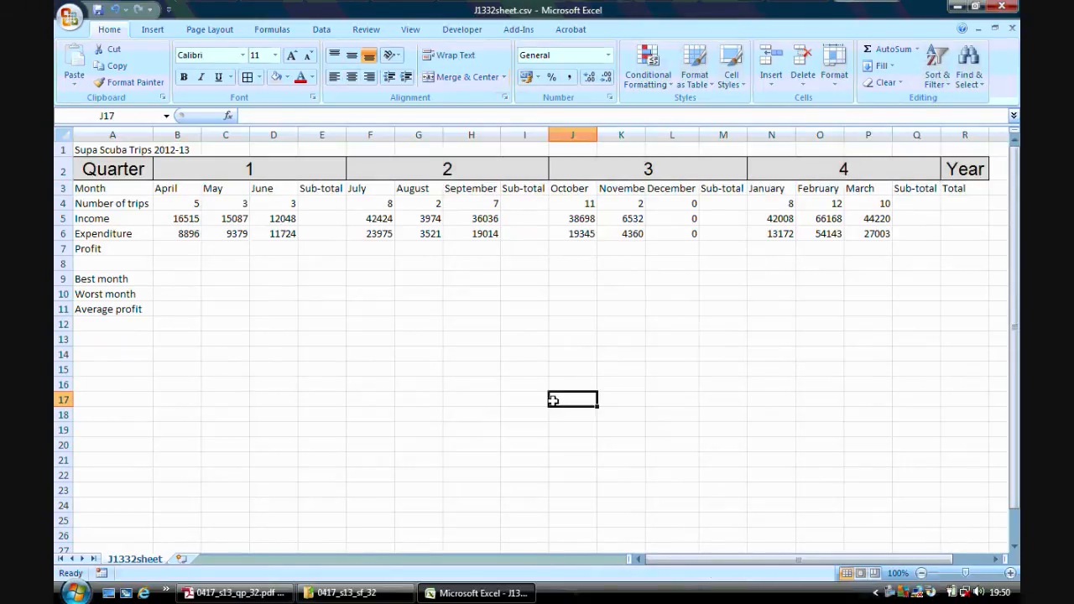
Read step 7 of the question paper in Adobe Reader and examine the April, May and June trip numbers in Excel.
{"action": "left_click", "coordinate": [235, 593]}
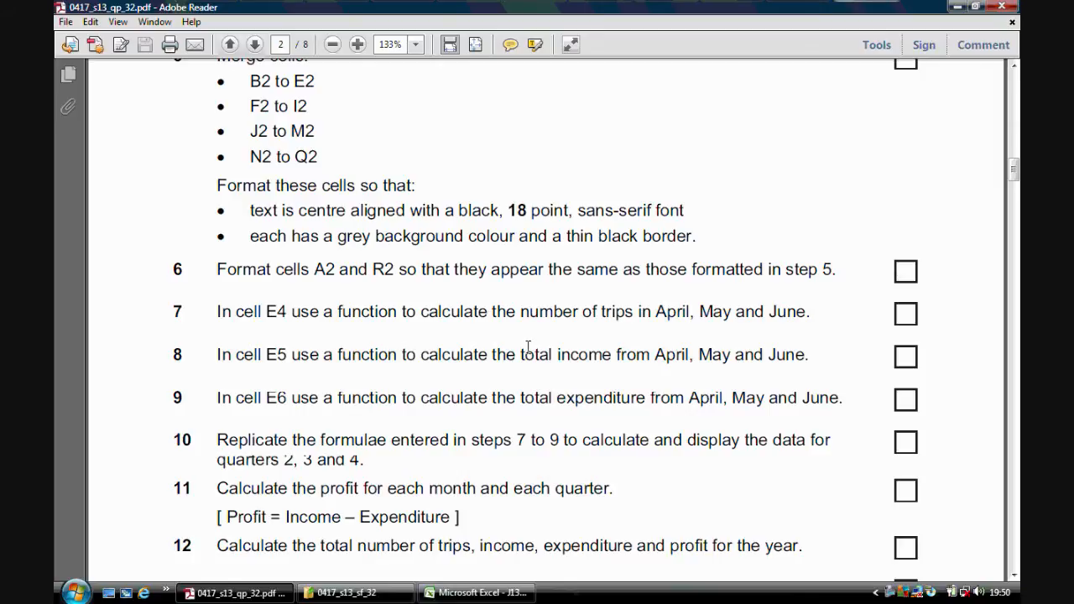
{"action": "left_click", "coordinate": [457, 593]}
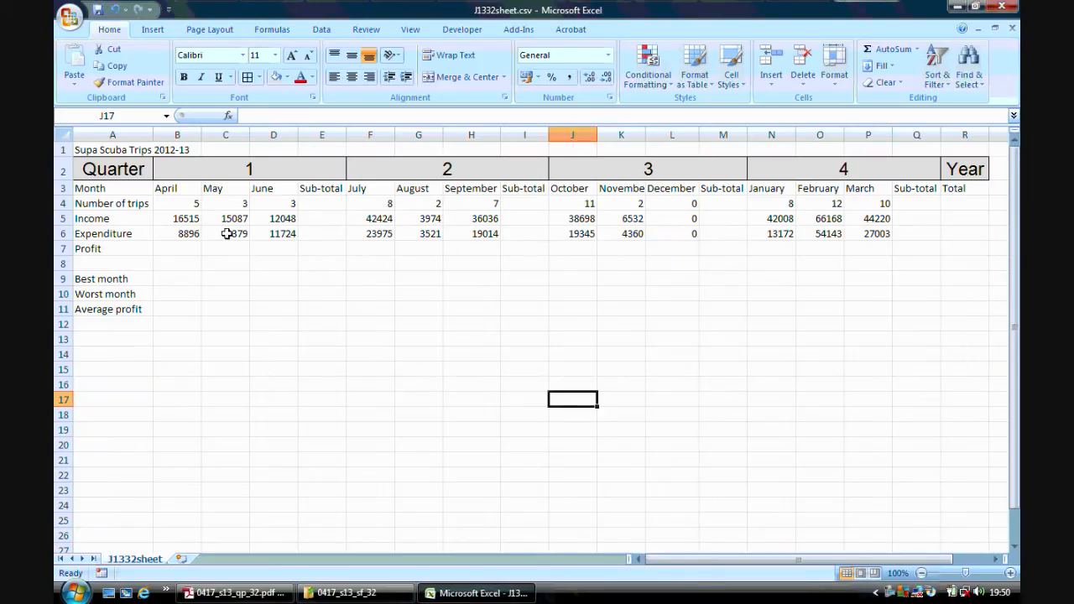
{"action": "left_click", "coordinate": [126, 218]}
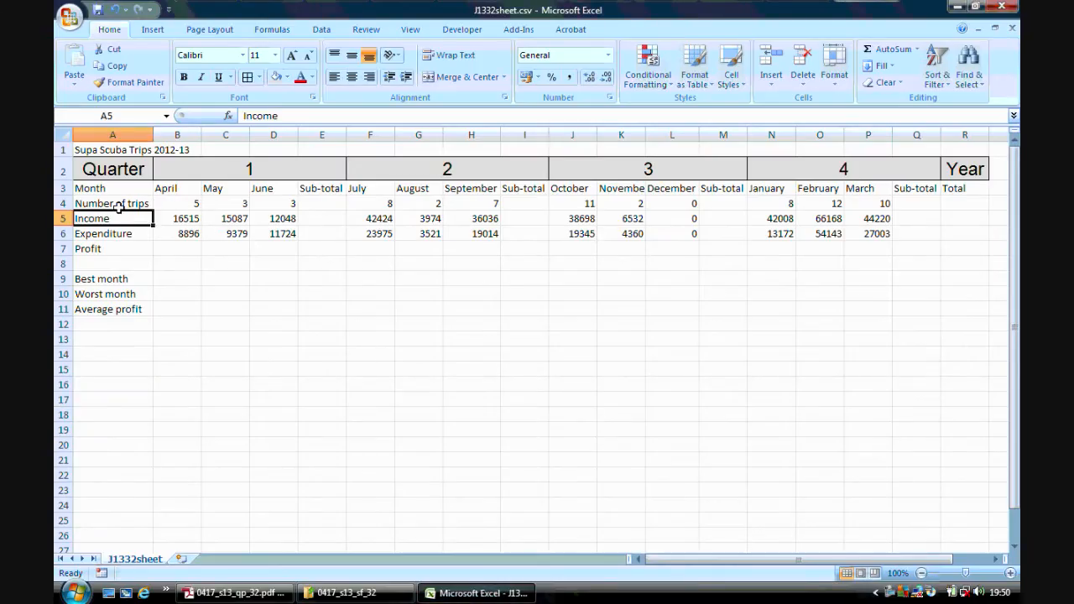
{"action": "left_click", "coordinate": [124, 203]}
{"action": "left_click", "coordinate": [185, 203]}
{"action": "left_click", "coordinate": [233, 204]}
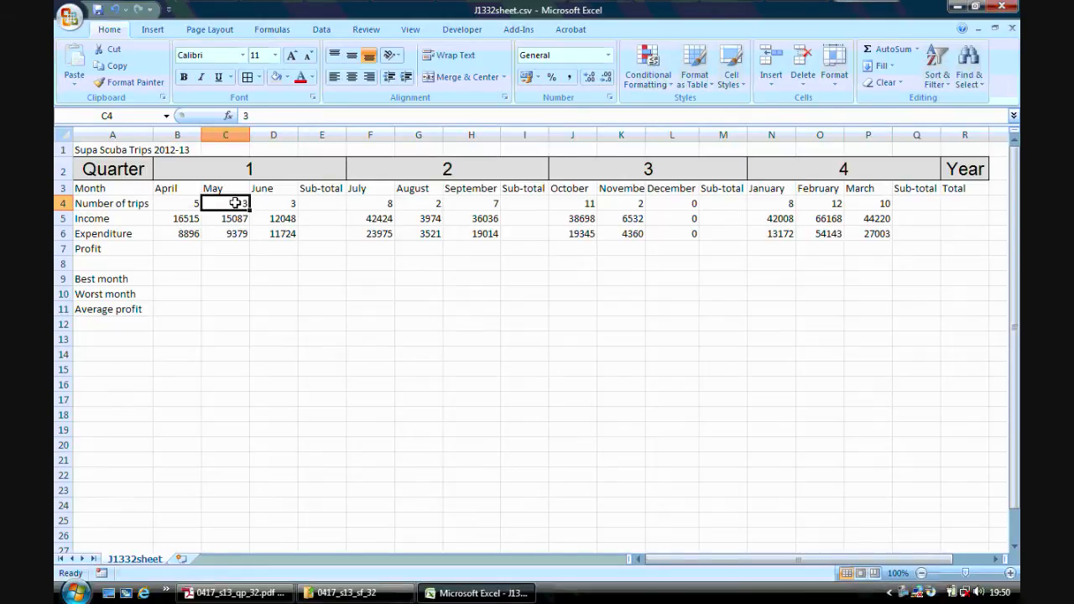
{"action": "left_click", "coordinate": [285, 204]}
{"action": "left_click", "coordinate": [195, 203]}
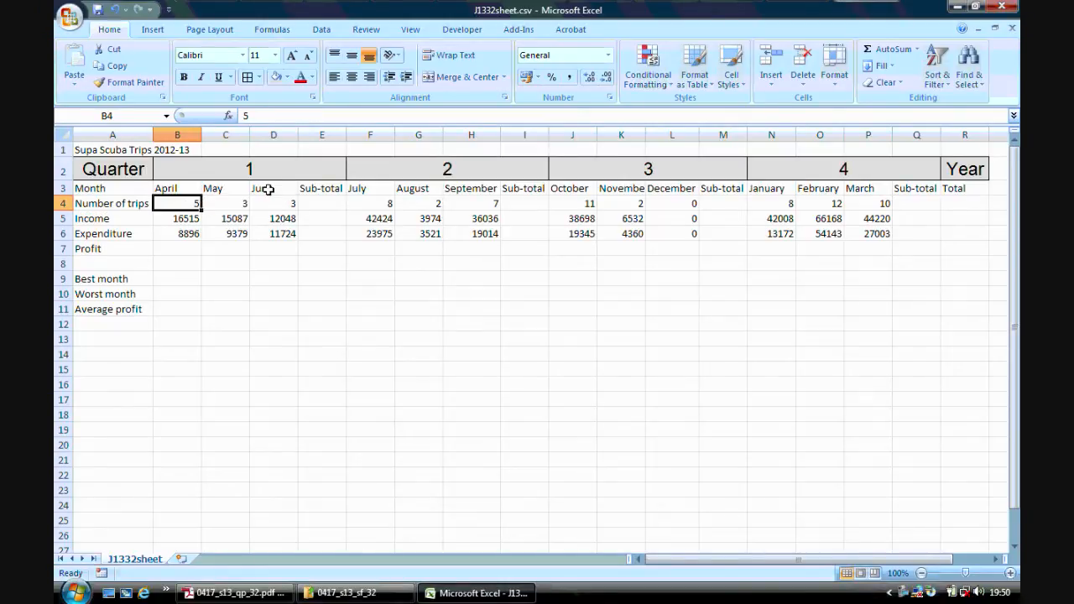
Enter the formula =sum(B4:D4) in cell E4 to total the trips for April, May and June.
{"action": "left_click", "coordinate": [333, 202]}
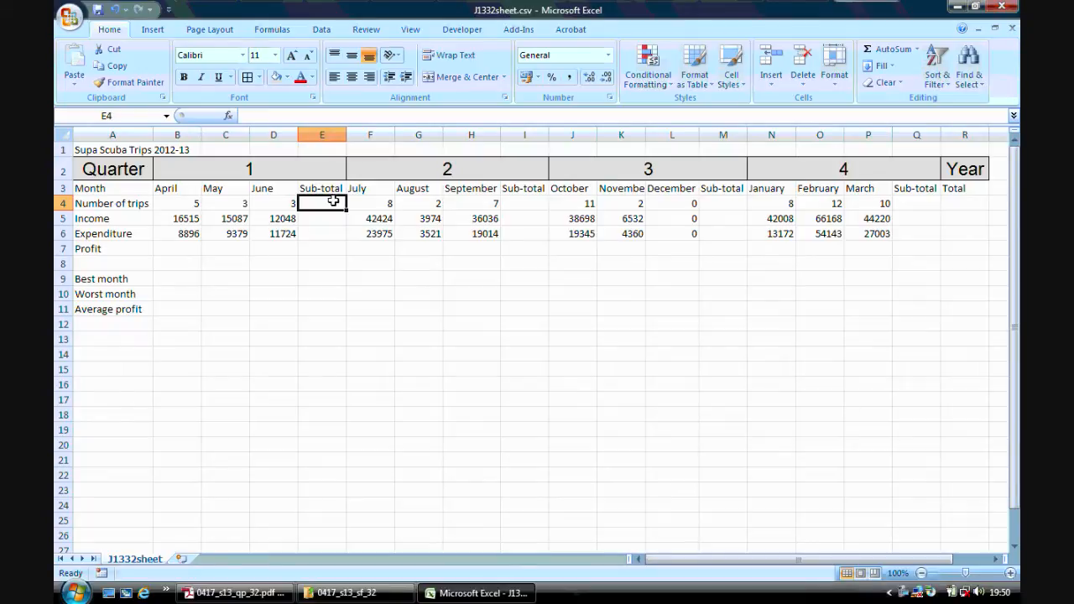
{"action": "type", "text": "="}
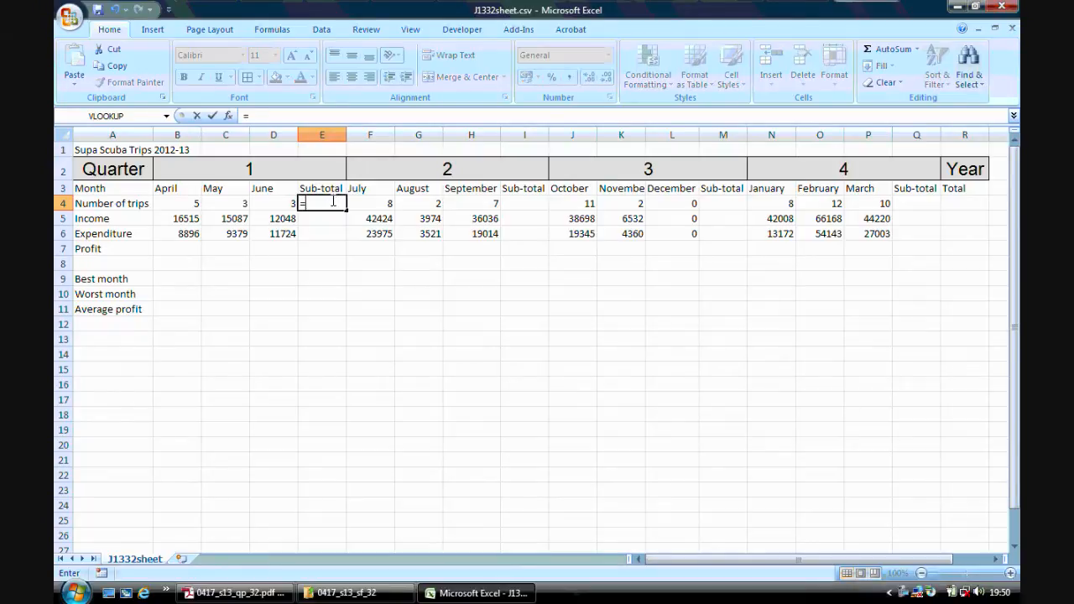
{"action": "type", "text": "sum("}
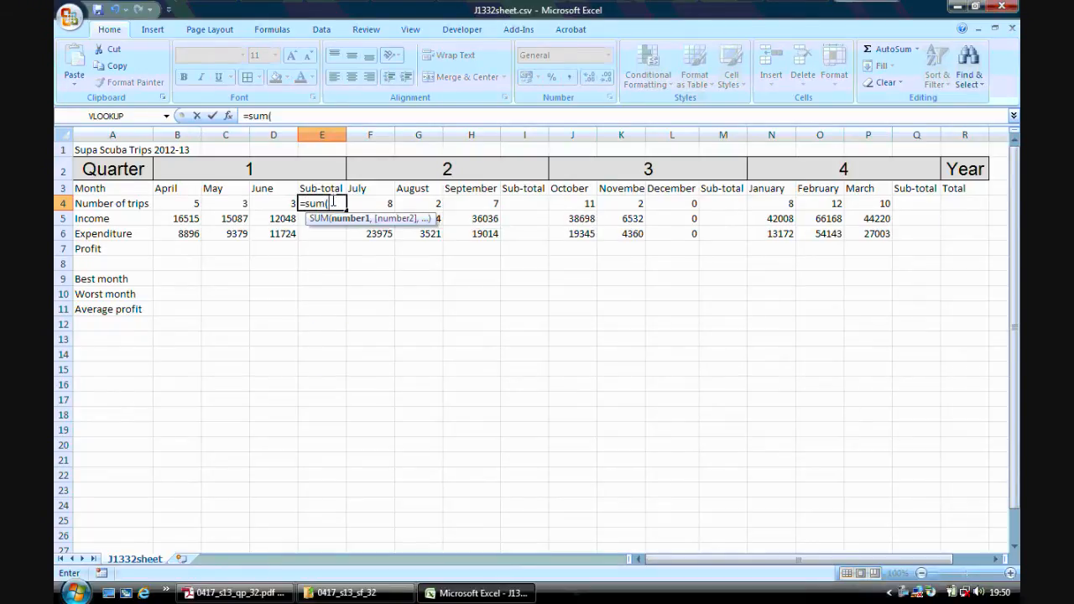
{"action": "left_click_drag", "start_coordinate": [190, 204], "coordinate": [258, 204]}
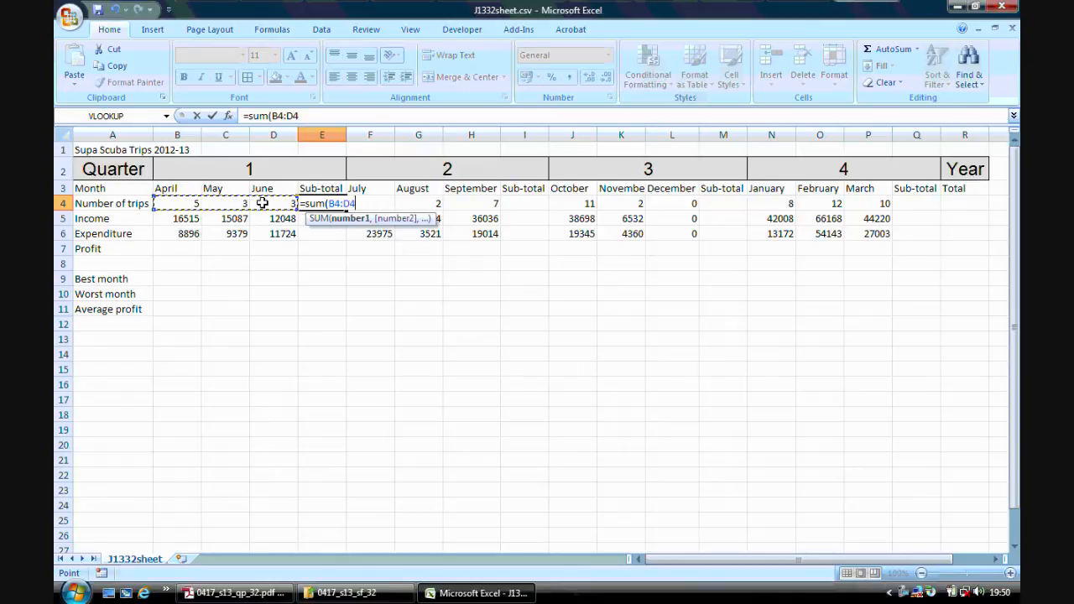
{"action": "type", "text": ")"}
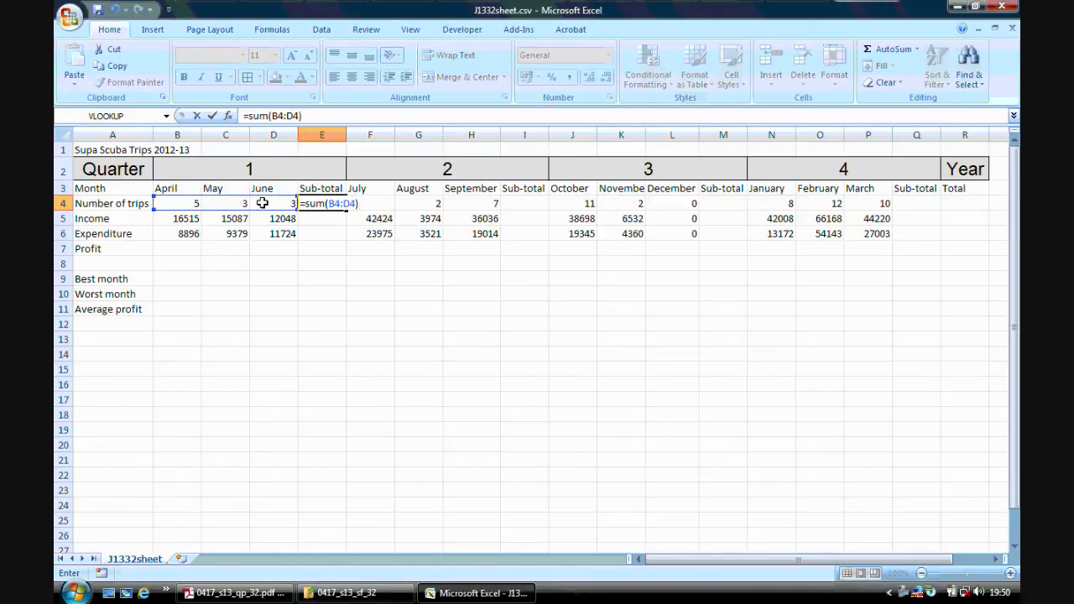
{"action": "key", "text": "Return"}
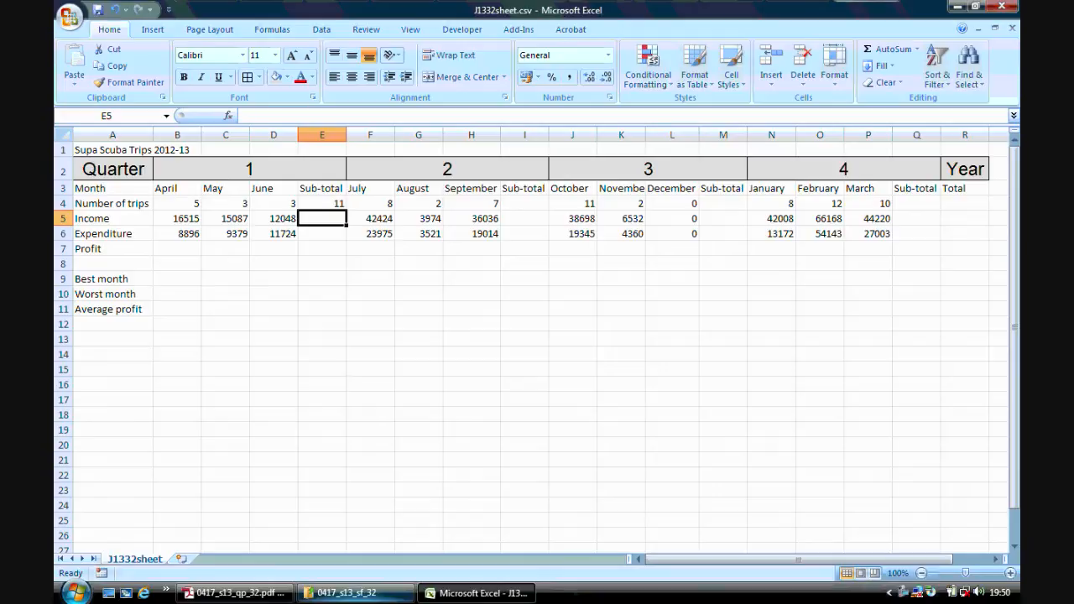
Check step 8 of the question paper in Adobe Reader and enter =sum(B5:D5) in Excel cell E5 to total the April to June income.
{"action": "left_click", "coordinate": [235, 593]}
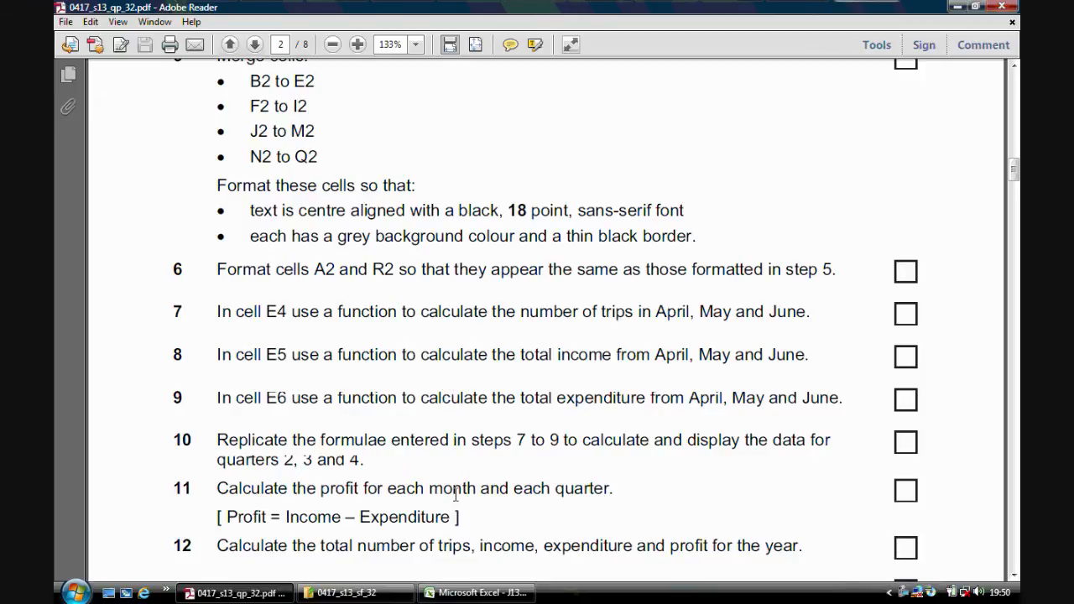
{"action": "left_click", "coordinate": [474, 592]}
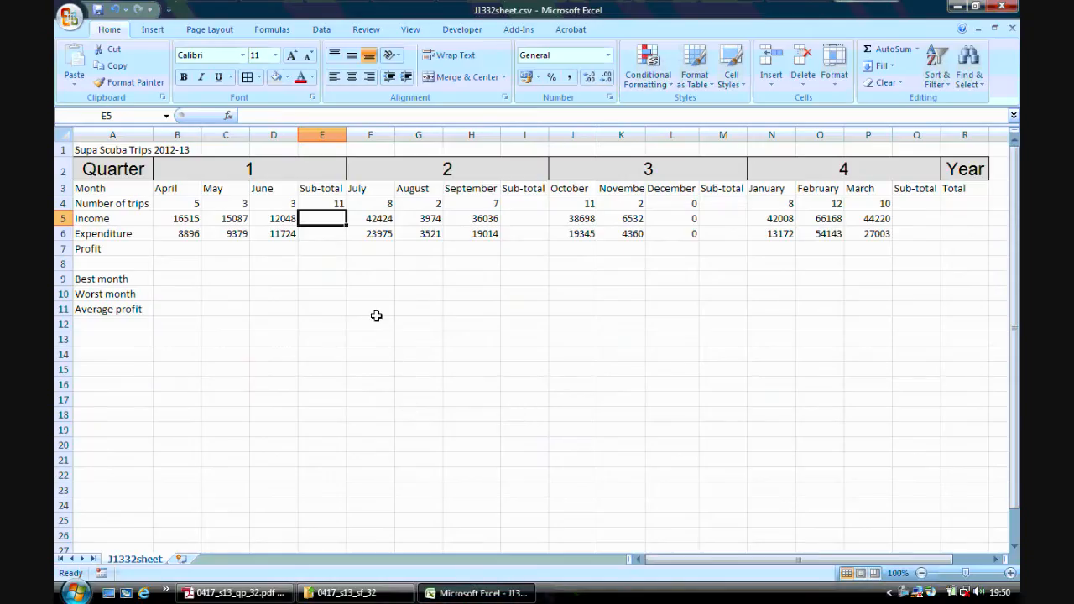
{"action": "left_click", "coordinate": [198, 217]}
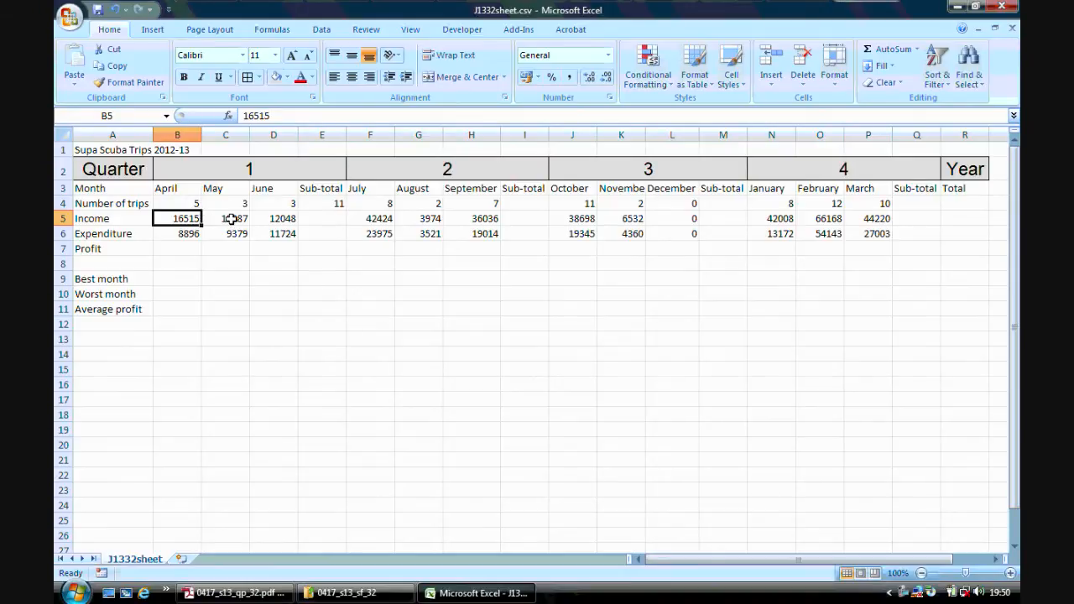
{"action": "left_click", "coordinate": [230, 219]}
{"action": "left_click", "coordinate": [269, 218]}
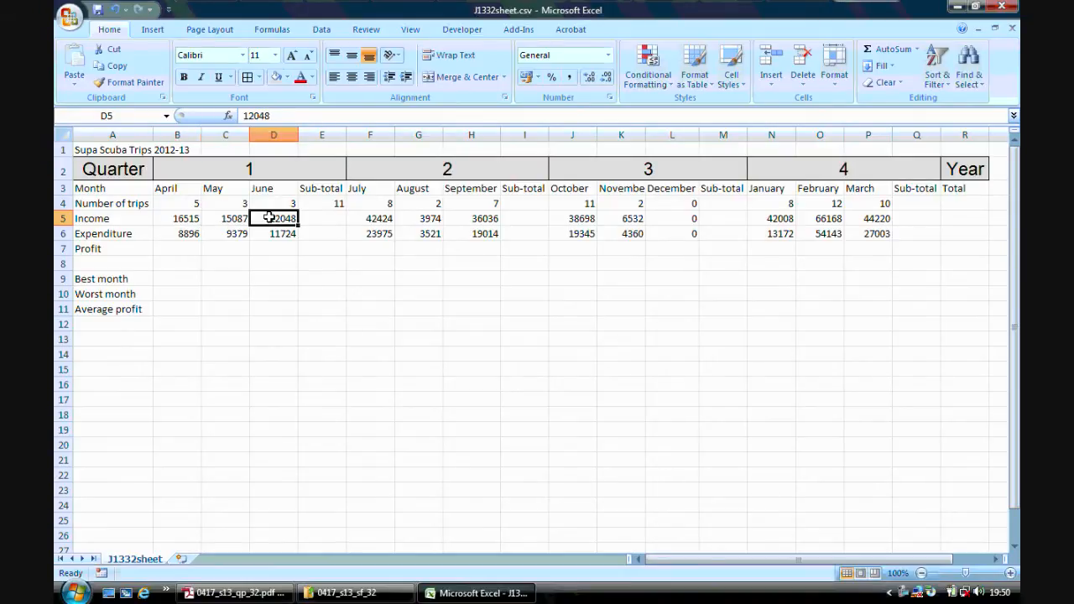
{"action": "left_click", "coordinate": [308, 218]}
{"action": "type", "text": "="}
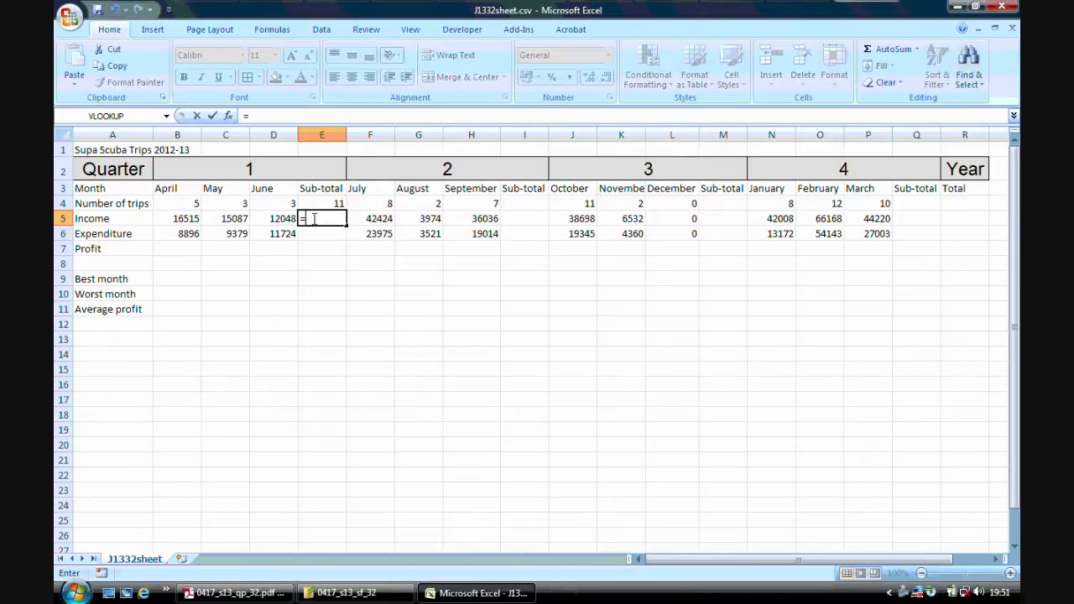
{"action": "type", "text": "sum("}
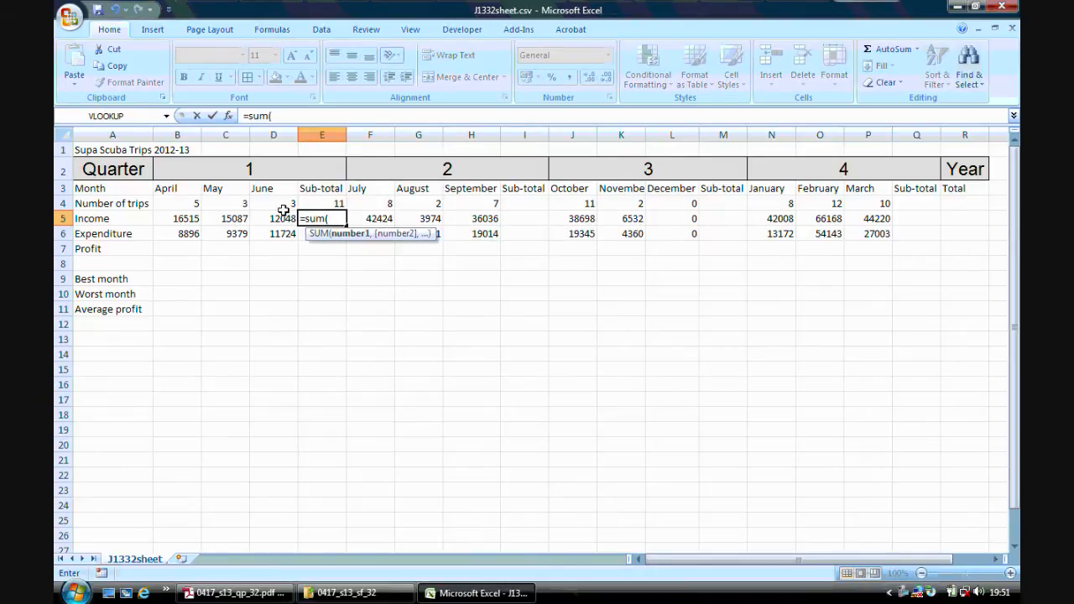
{"action": "left_click_drag", "start_coordinate": [192, 217], "coordinate": [267, 216]}
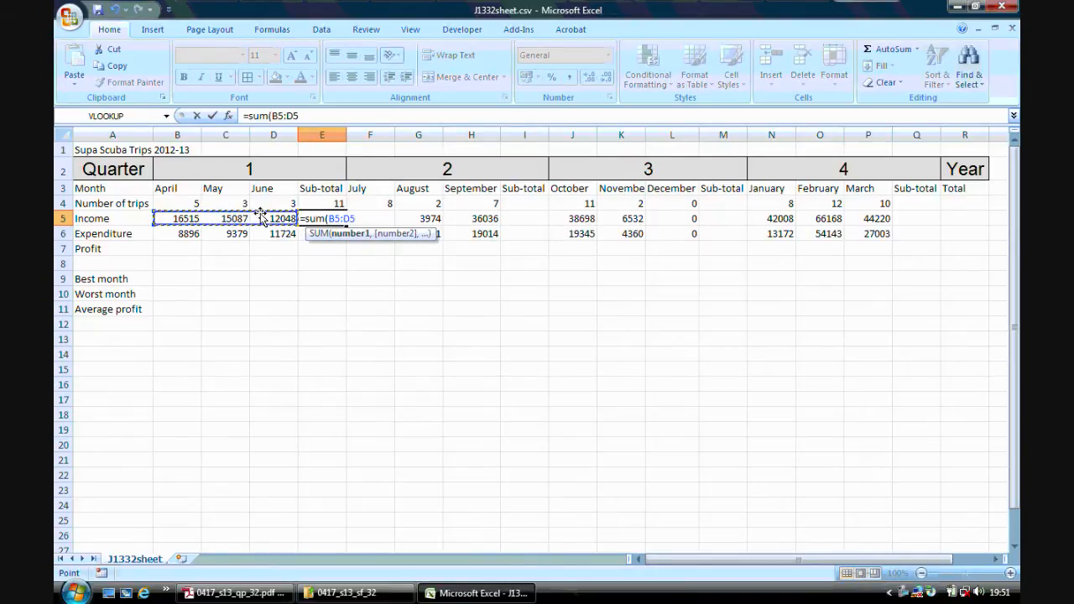
{"action": "key", "text": "Return"}
Enter =sum(B6:D6) in cell E6 to total the April to June expenditure and check the quarter 1 sub-total formulas.
{"action": "type", "text": "=sum"}
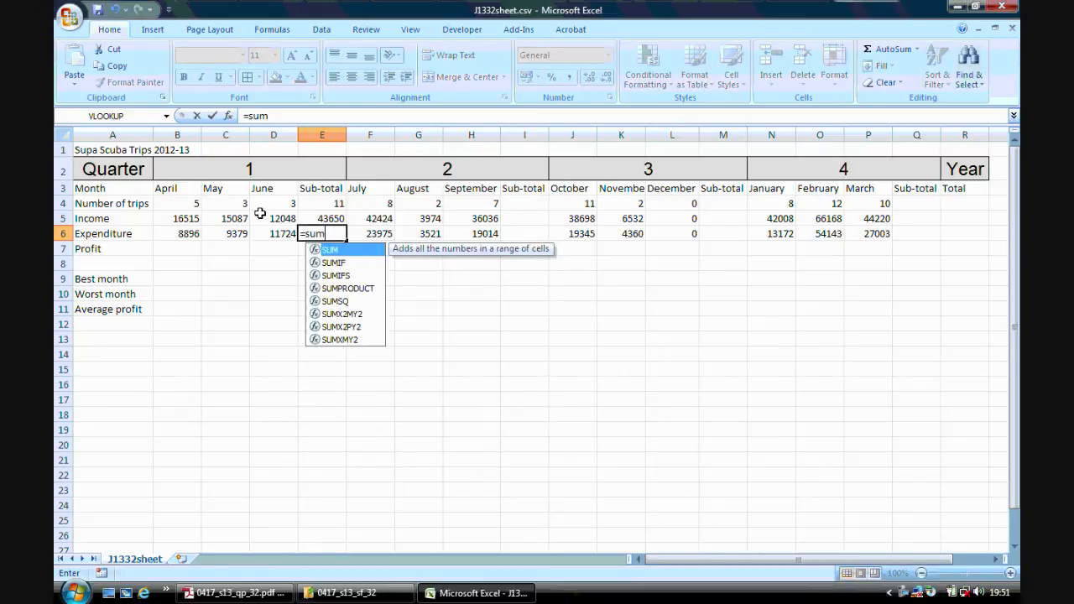
{"action": "type", "text": "("}
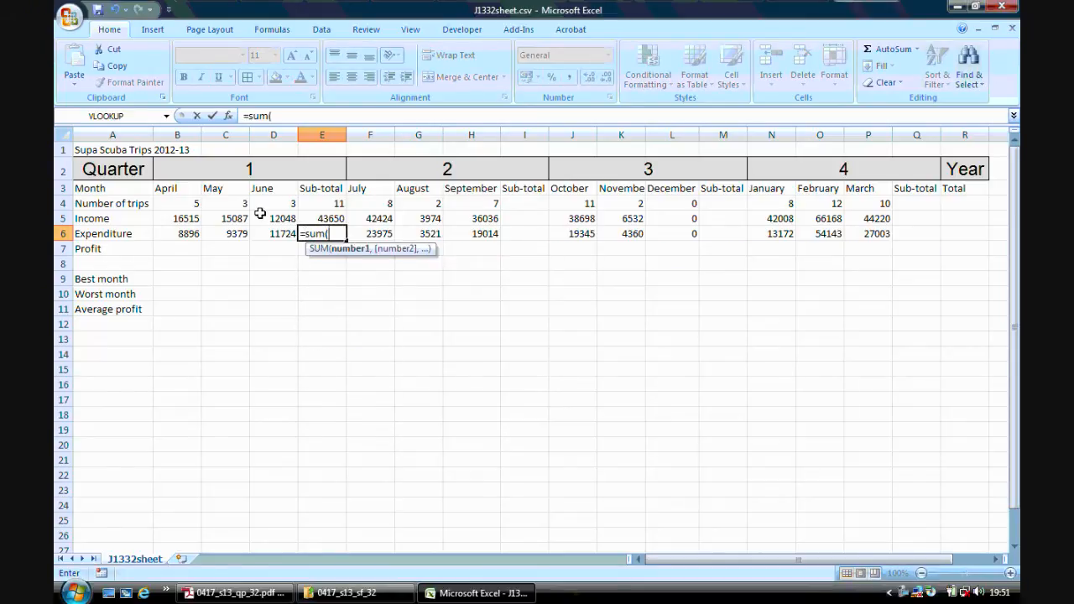
{"action": "left_click_drag", "start_coordinate": [190, 232], "coordinate": [264, 236]}
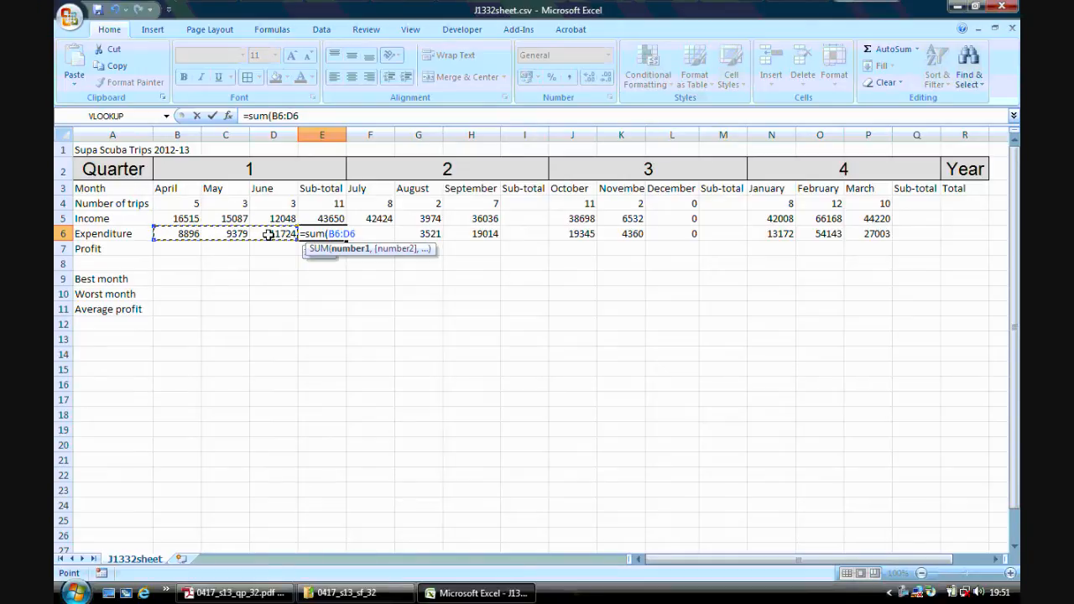
{"action": "key", "text": "Return"}
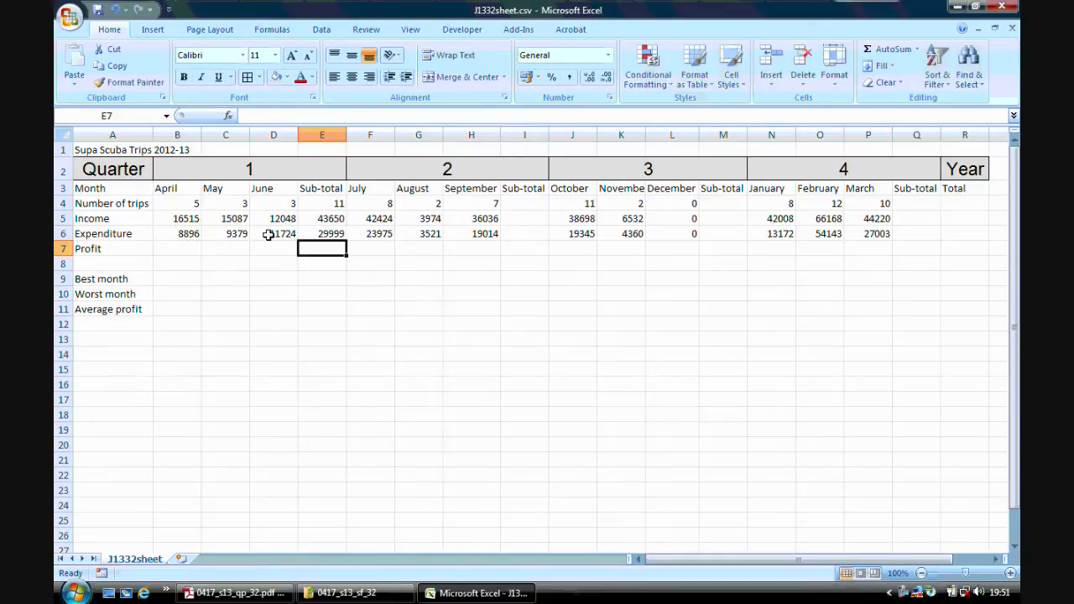
{"action": "left_click", "coordinate": [328, 202]}
{"action": "left_click", "coordinate": [329, 220]}
{"action": "left_click", "coordinate": [328, 230]}
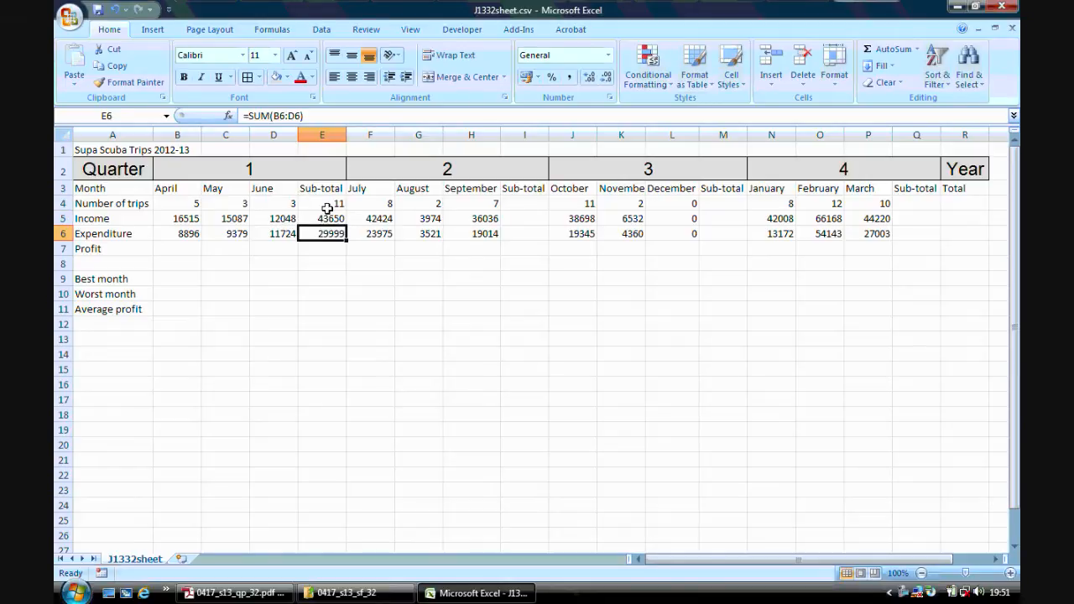
Check step 10 of the question paper in Adobe Reader and enter =sum(F4:H4) in Excel cell I4 for the quarter 2 trips.
{"action": "left_click", "coordinate": [244, 592]}
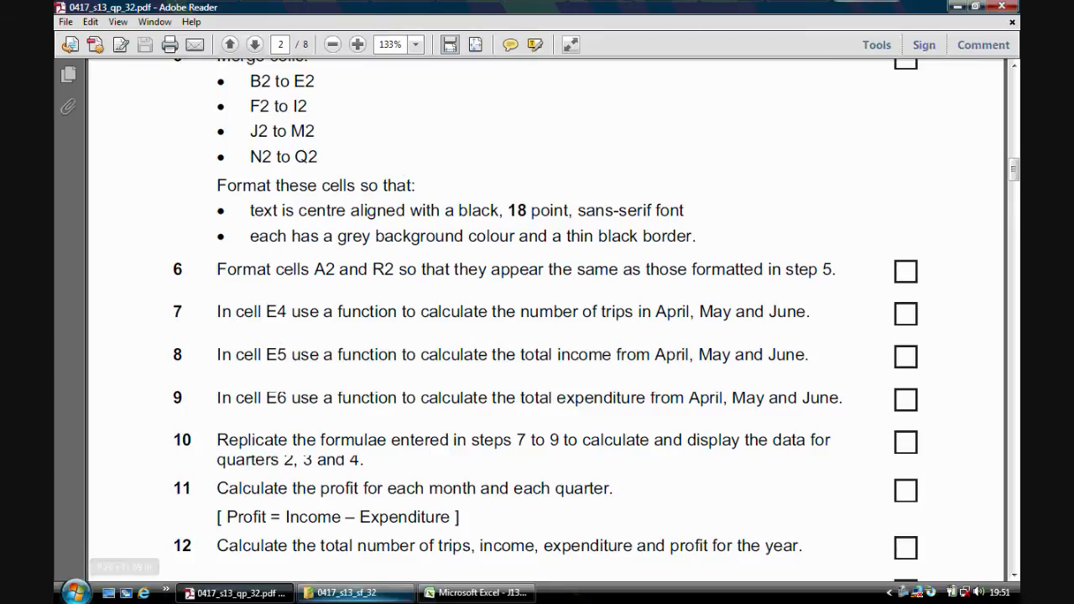
{"action": "left_click", "coordinate": [474, 593]}
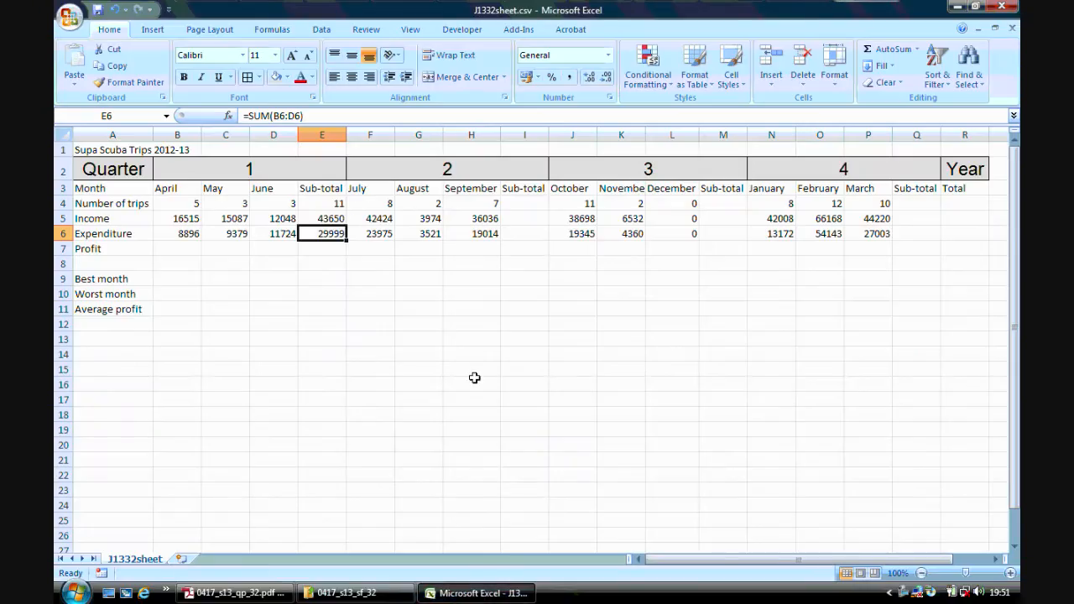
{"action": "left_click", "coordinate": [525, 203]}
{"action": "type", "text": "=sum"}
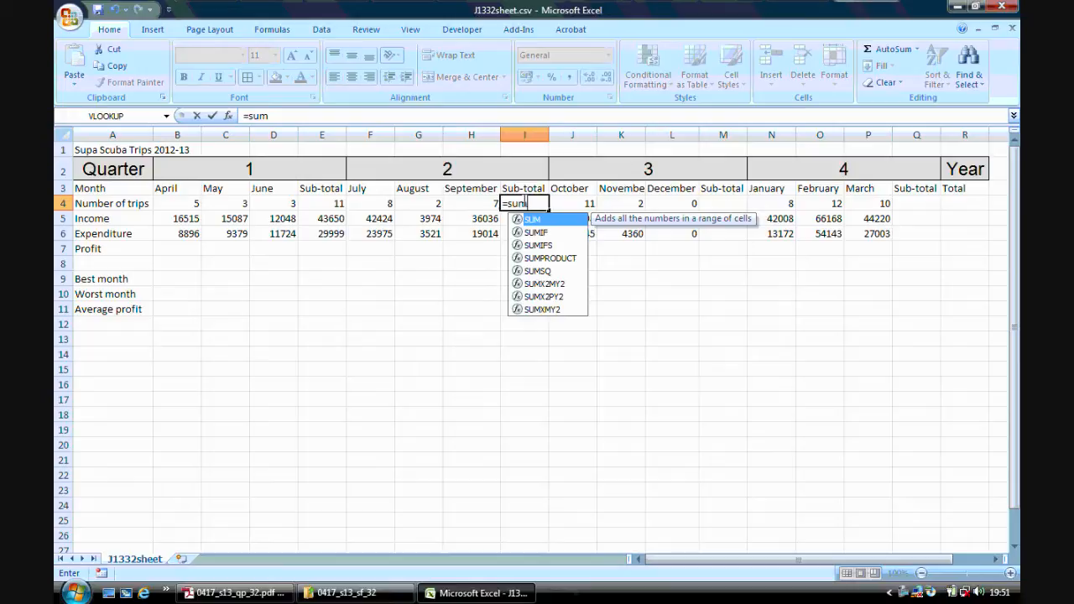
{"action": "type", "text": "("}
{"action": "left_click_drag", "start_coordinate": [382, 202], "coordinate": [464, 199]}
{"action": "key", "text": "Return"}
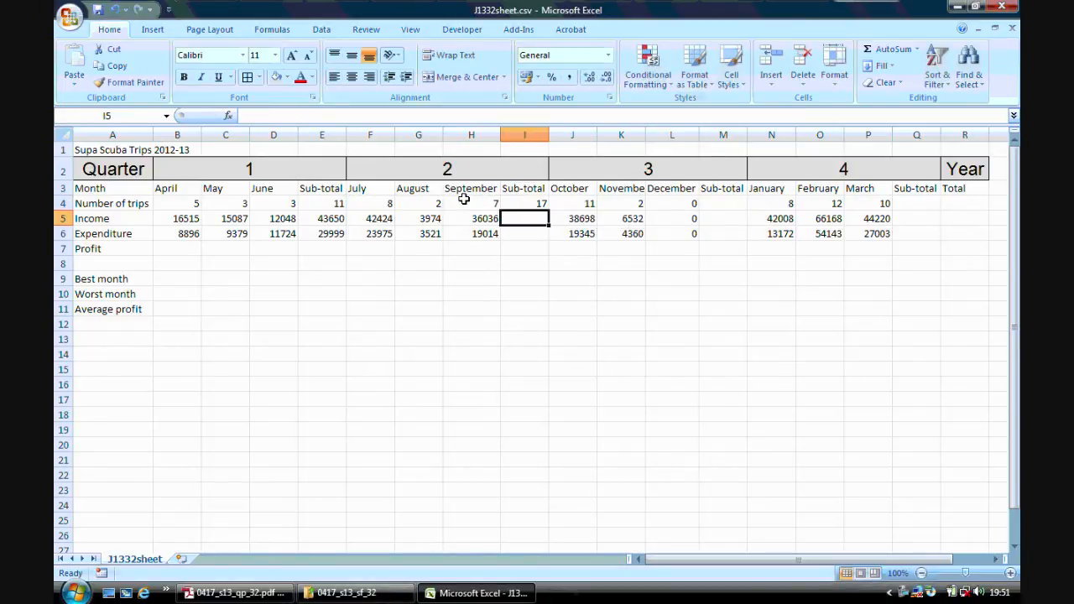
Copy the sub-total formula from I4 down to I5 and I6 and check the copied income and expenditure formulas.
{"action": "left_click", "coordinate": [538, 204]}
{"action": "left_click_drag", "start_coordinate": [550, 209], "coordinate": [549, 236]}
{"action": "left_click", "coordinate": [532, 219]}
{"action": "left_click", "coordinate": [530, 233]}
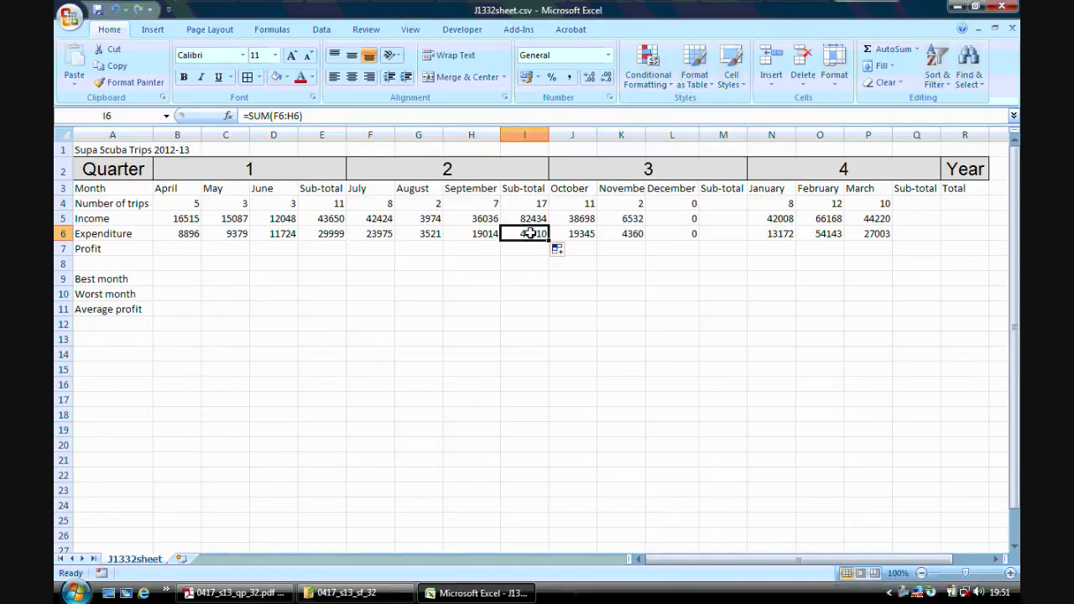
{"action": "left_click", "coordinate": [534, 217]}
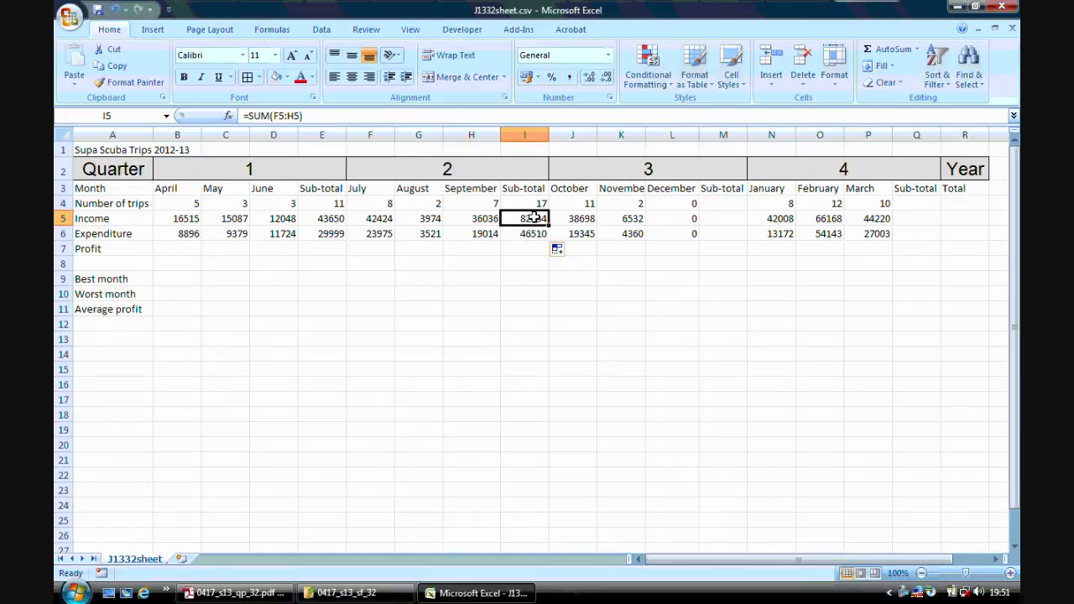
{"action": "left_click", "coordinate": [533, 233]}
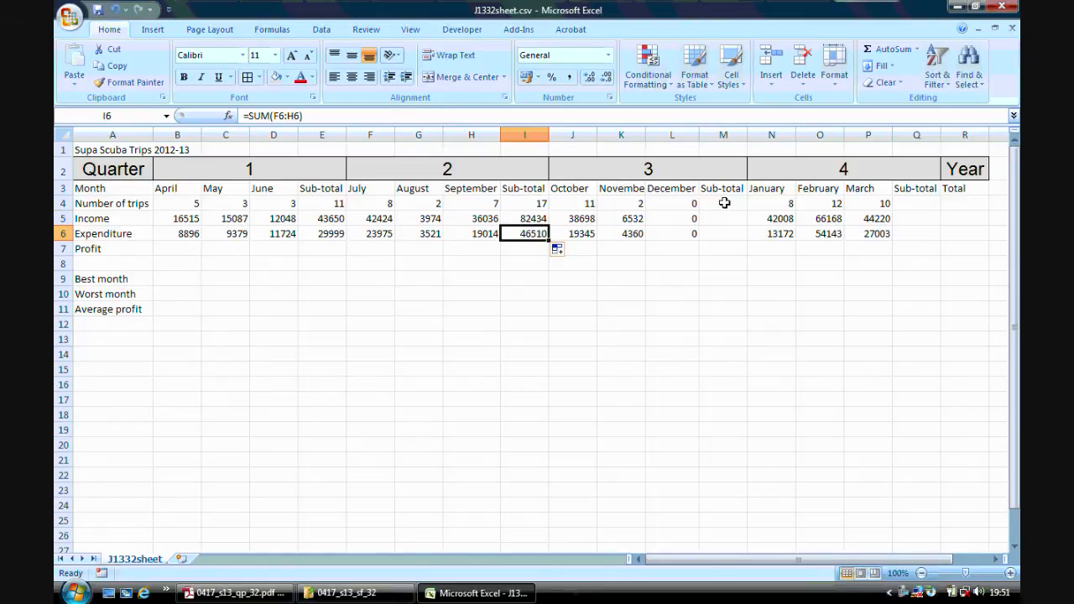
Enter =sum(J4:L4) in cell M4 and copy it down to M6 for the quarter 3 sub-totals.
{"action": "left_click", "coordinate": [720, 203]}
{"action": "type", "text": "="}
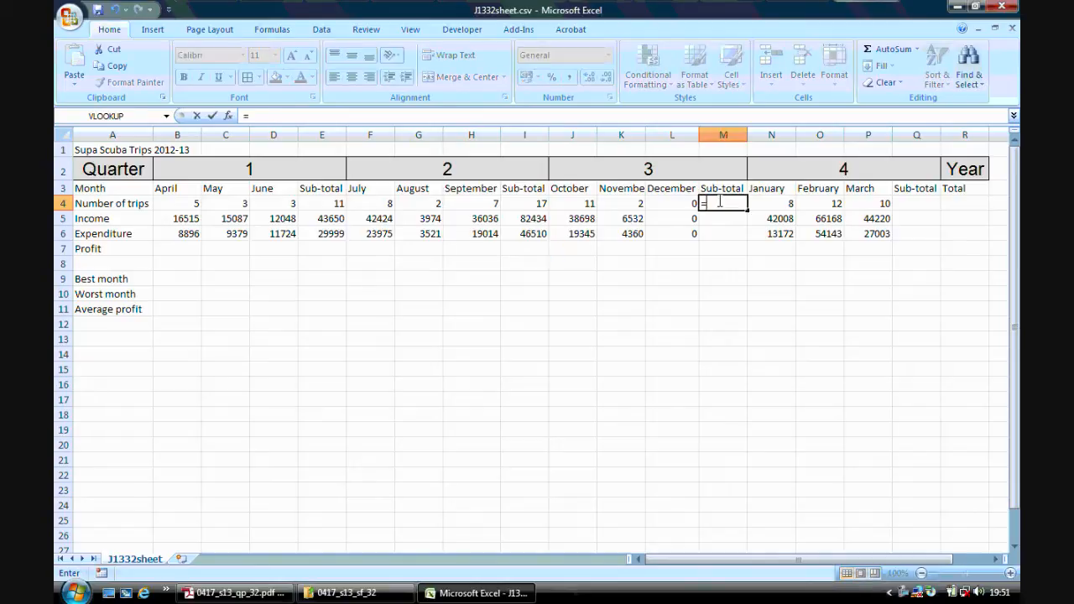
{"action": "type", "text": "sum("}
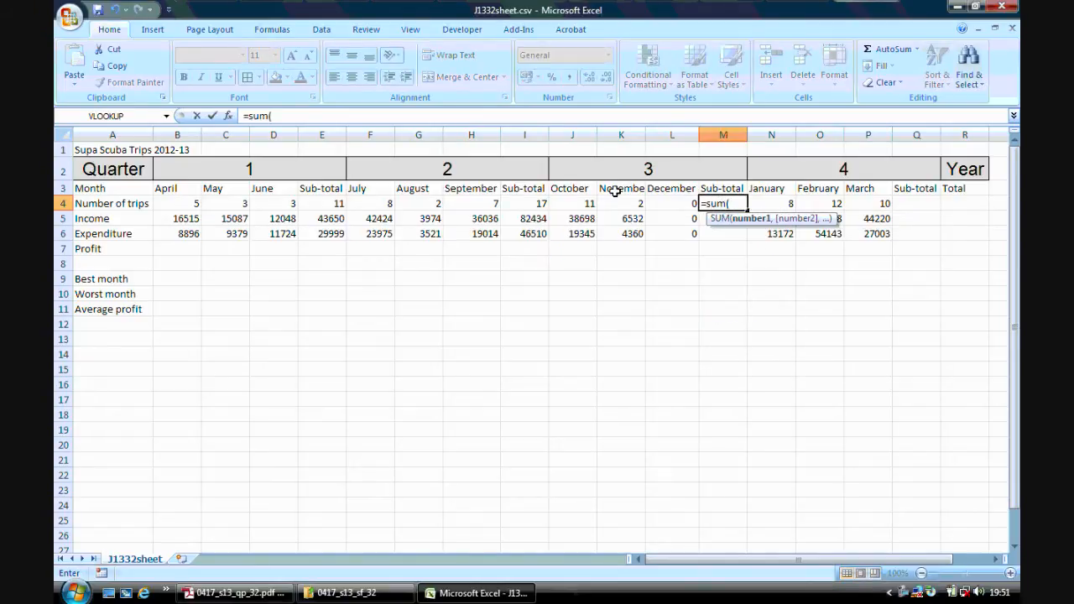
{"action": "left_click_drag", "start_coordinate": [569, 196], "coordinate": [652, 201]}
{"action": "key", "text": "Return"}
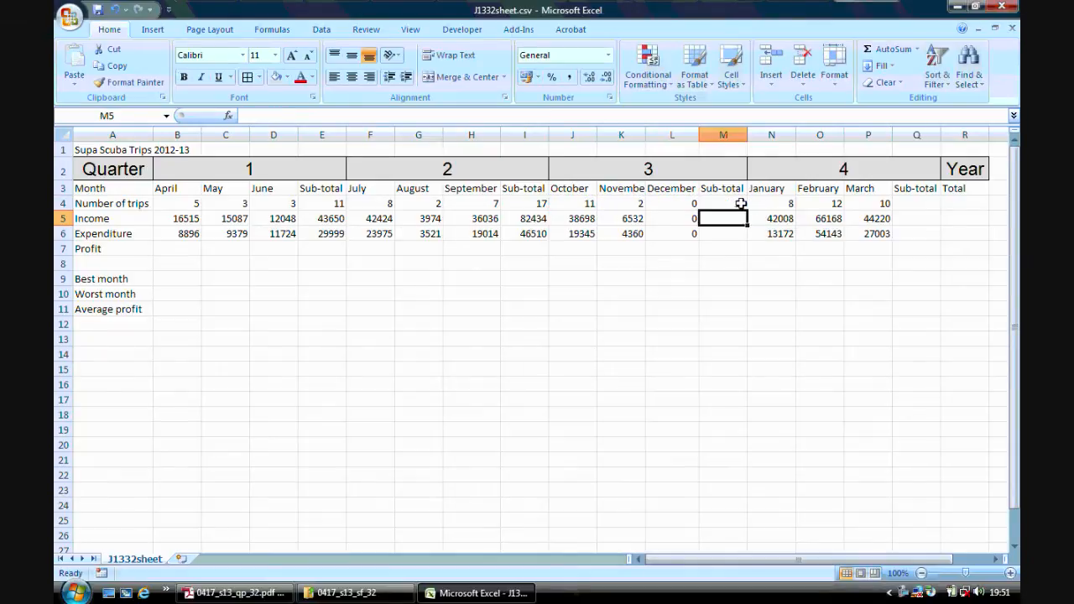
{"action": "left_click", "coordinate": [737, 205]}
{"action": "left_click_drag", "start_coordinate": [746, 211], "coordinate": [746, 242]}
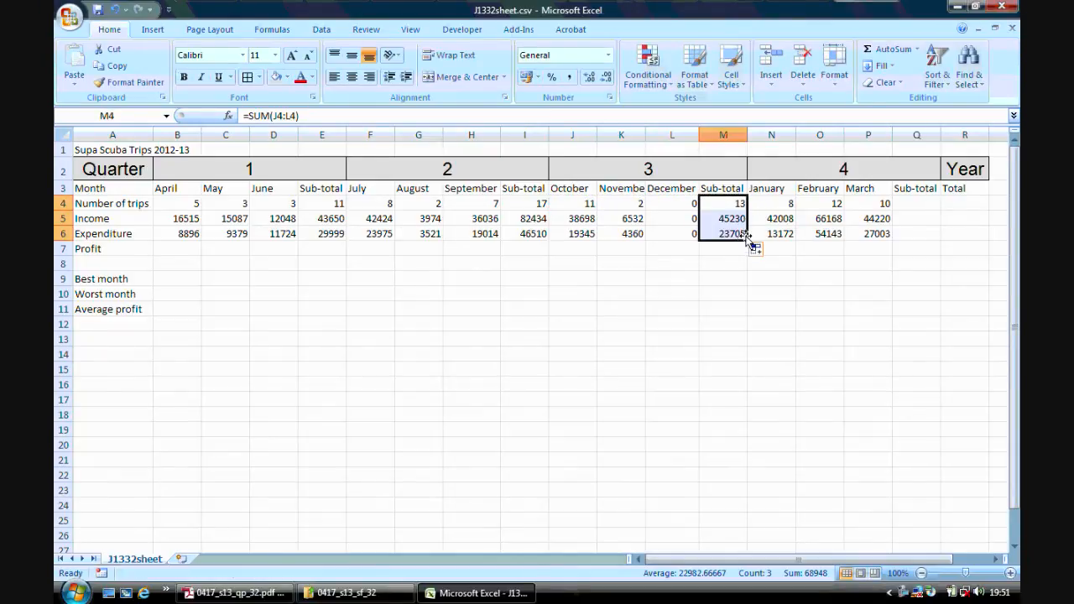
Enter =sum(N4:P4) in cell Q4 and copy it down to Q6 for the quarter 4 sub-totals.
{"action": "left_click", "coordinate": [905, 205]}
{"action": "type", "text": "=su"}
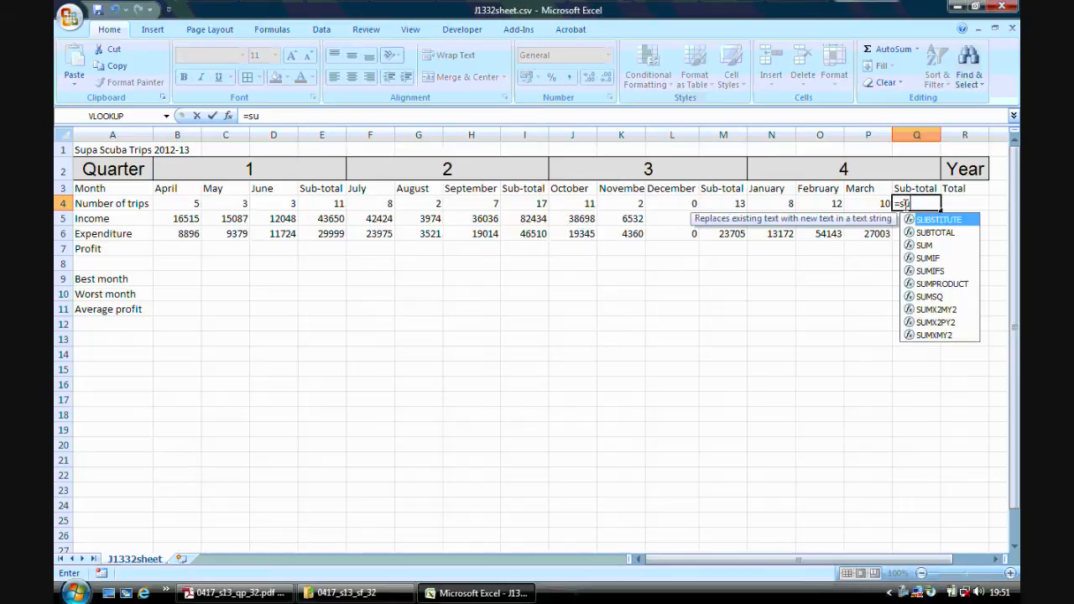
{"action": "type", "text": "m("}
{"action": "left_click_drag", "start_coordinate": [788, 204], "coordinate": [850, 199]}
{"action": "key", "text": "Return"}
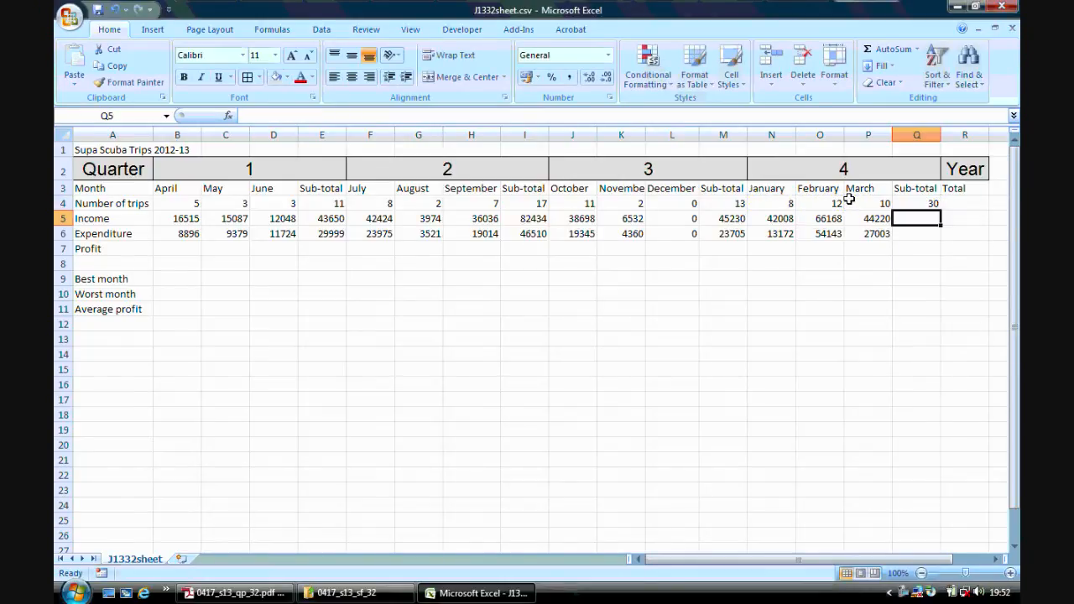
{"action": "left_click", "coordinate": [933, 207]}
{"action": "left_click_drag", "start_coordinate": [939, 209], "coordinate": [937, 237]}
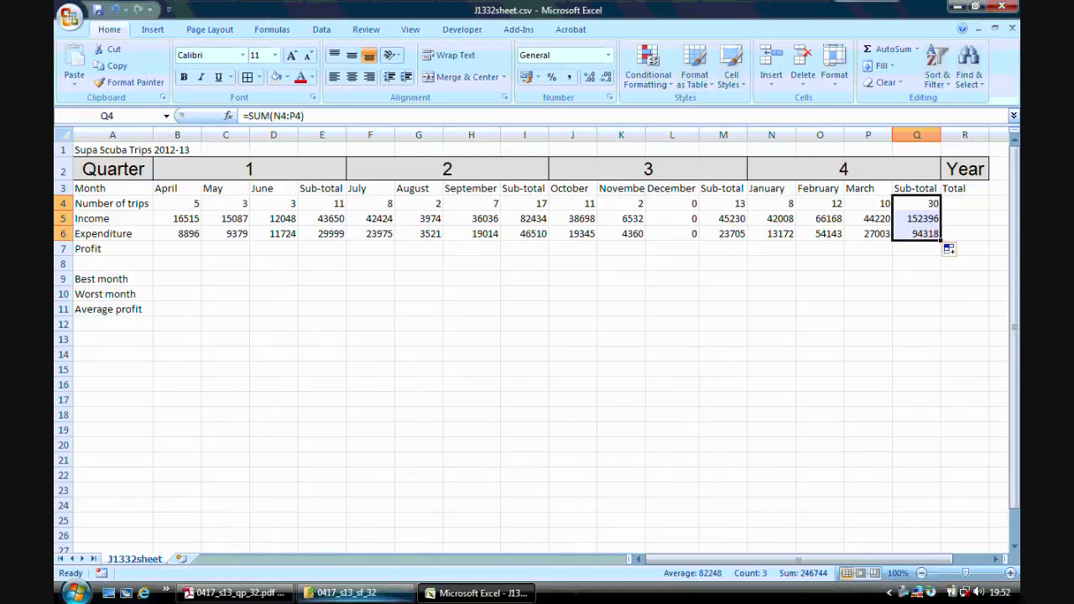
Check step 11 of the question paper in Adobe Reader and enter =B5-B6 in Excel cell B7 for the April profit.
{"action": "left_click", "coordinate": [235, 594]}
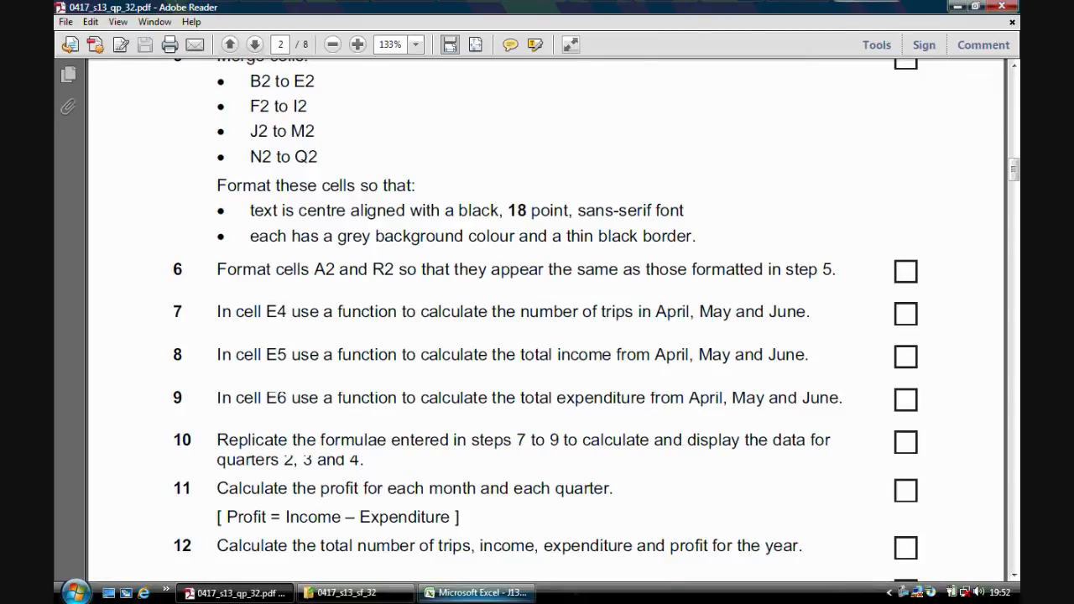
{"action": "left_click", "coordinate": [476, 593]}
{"action": "left_click", "coordinate": [178, 246]}
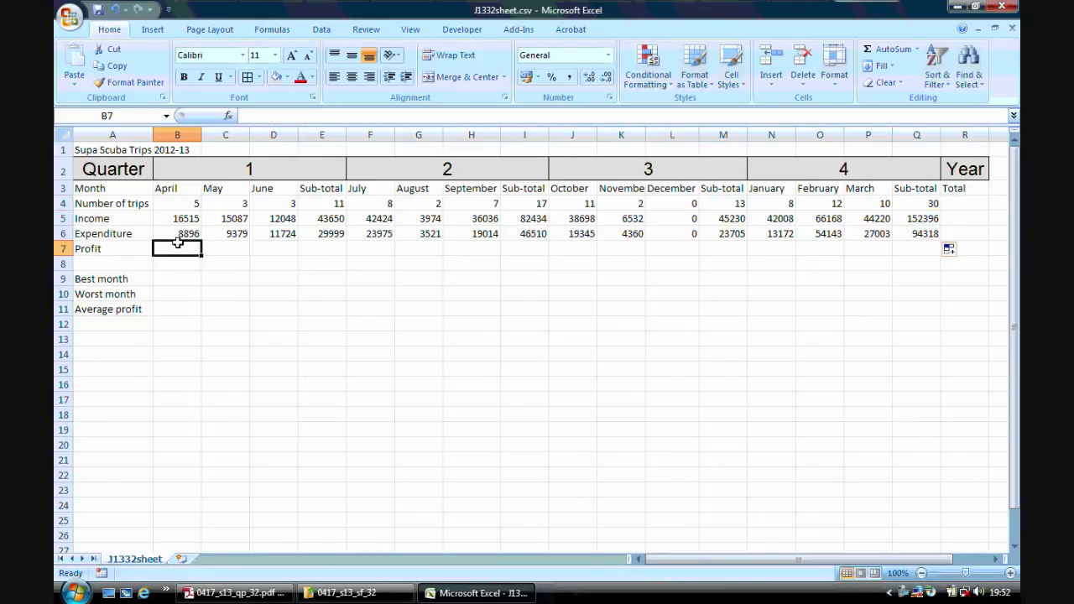
{"action": "type", "text": "="}
{"action": "left_click", "coordinate": [172, 219]}
{"action": "type", "text": "-"}
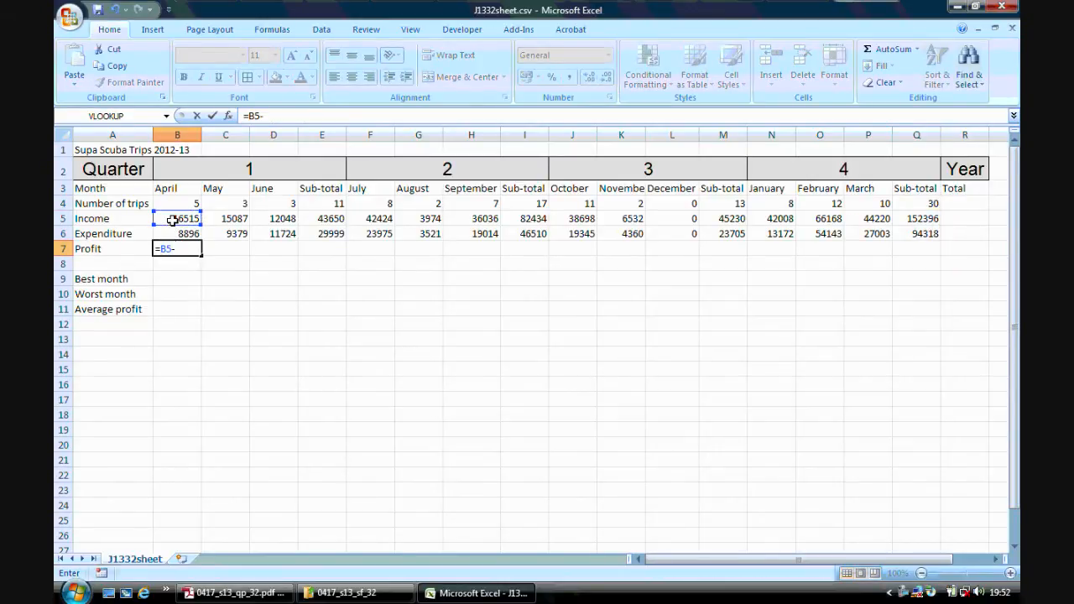
{"action": "left_click", "coordinate": [174, 233]}
{"action": "key", "text": "Return"}
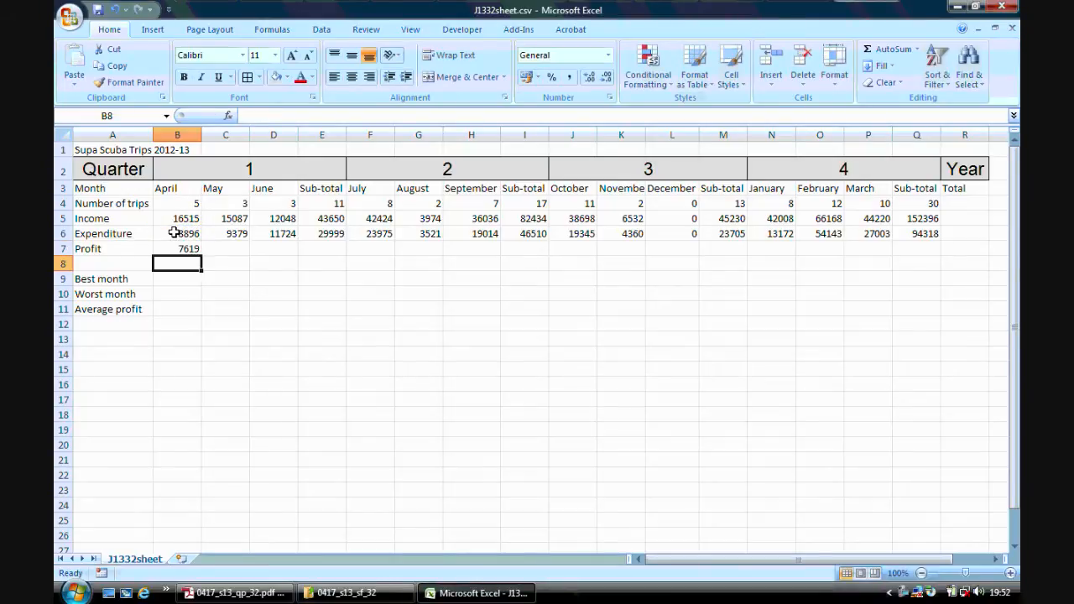
Copy the profit formula from B7 across the row to Q7 and check the formulas for May, June and the quarter 1 sub-total.
{"action": "left_click", "coordinate": [180, 248]}
{"action": "left_click_drag", "start_coordinate": [200, 255], "coordinate": [928, 259]}
{"action": "left_click", "coordinate": [802, 296]}
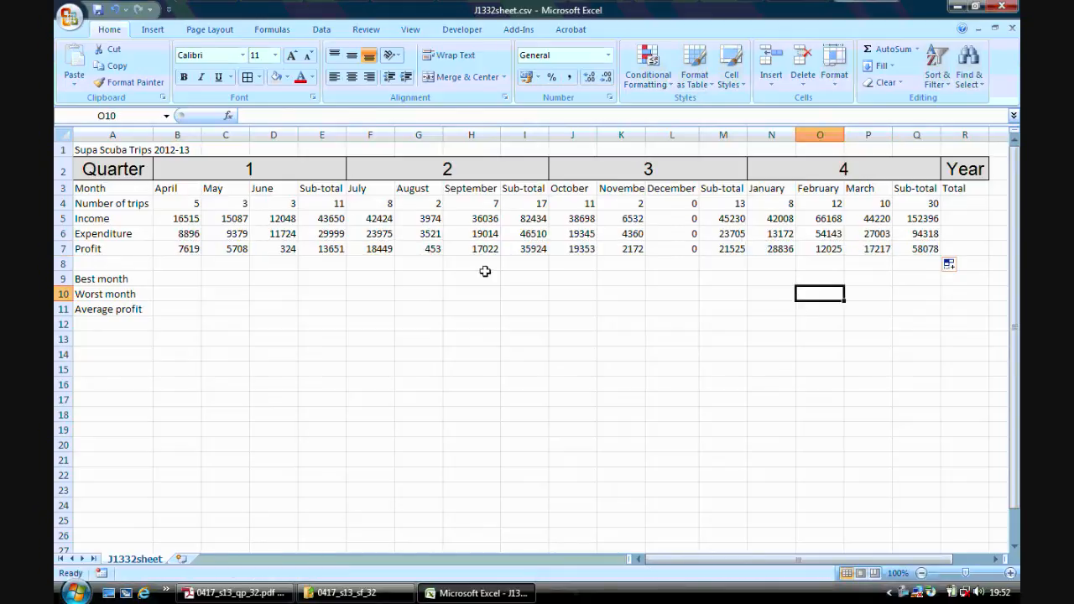
{"action": "left_click", "coordinate": [224, 248]}
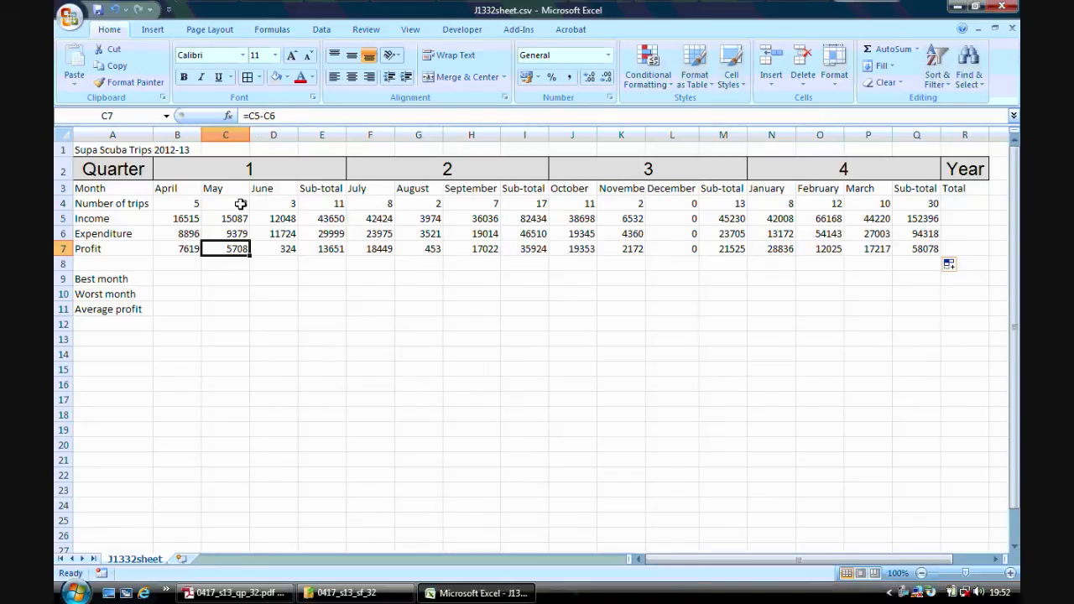
{"action": "left_click", "coordinate": [271, 248]}
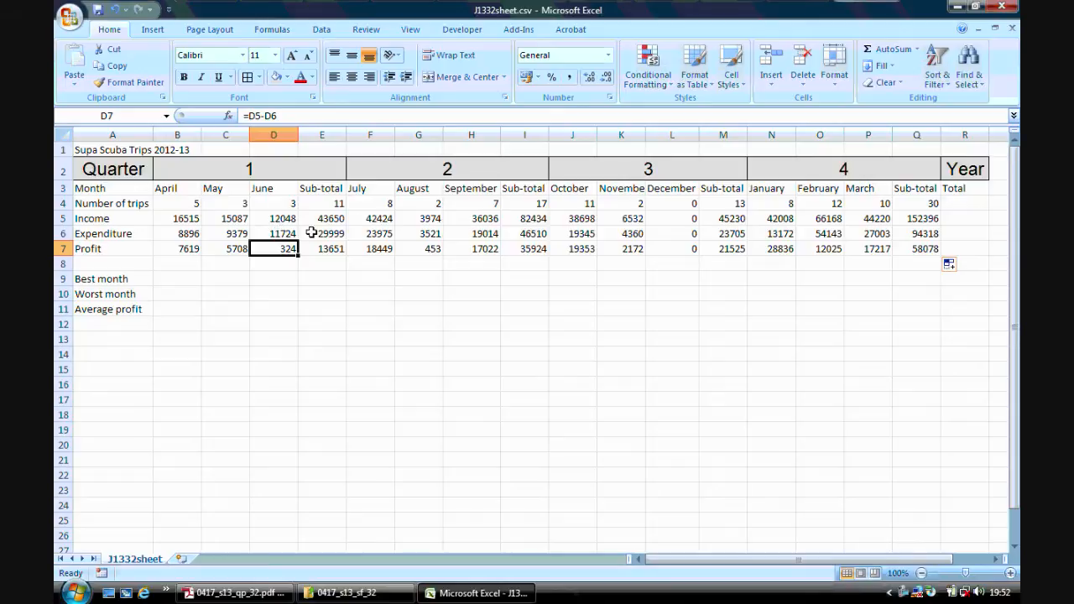
{"action": "left_click", "coordinate": [330, 250]}
Check step 12 of the question paper in Adobe Reader and return to Excel.
{"action": "left_click", "coordinate": [255, 593]}
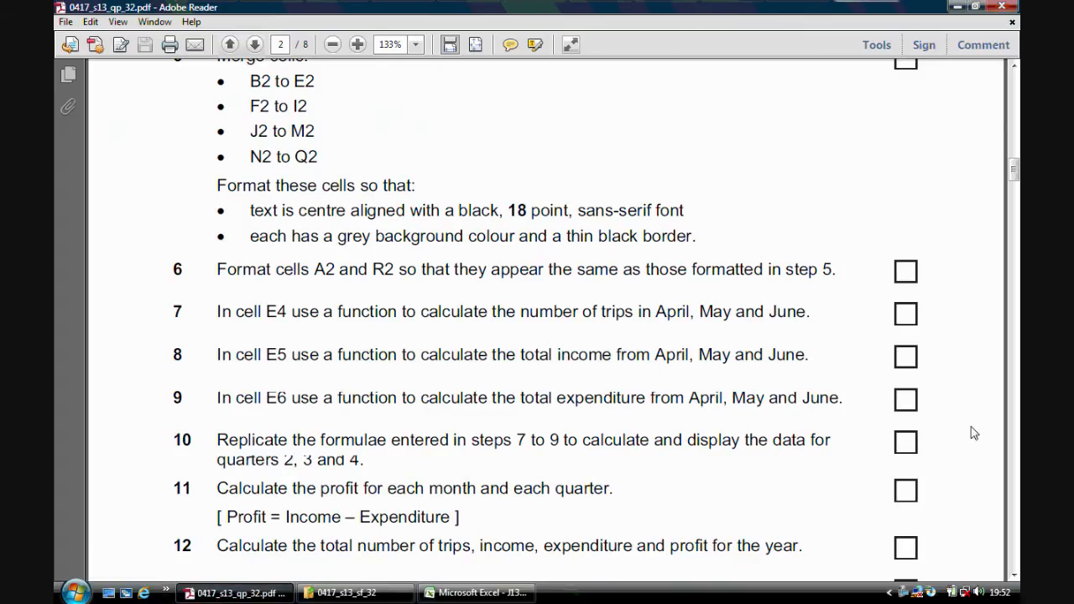
{"action": "left_click_drag", "start_coordinate": [1014, 170], "coordinate": [1014, 186]}
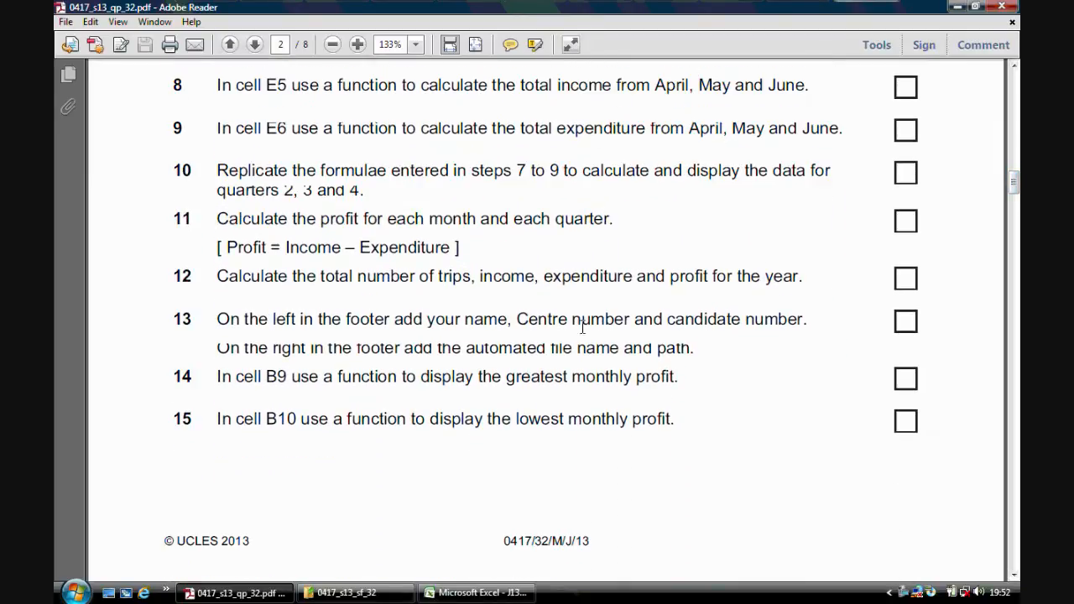
{"action": "left_click", "coordinate": [442, 594]}
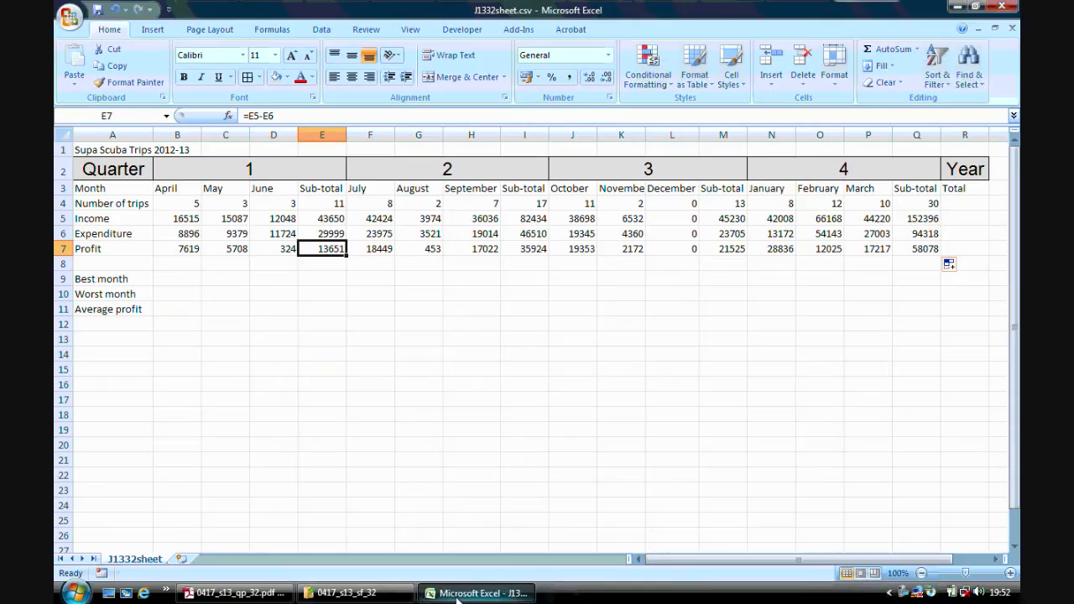
Enter =sum(B4:D4,F4:H4,J4:L4,N4:P4) in cell R4 for the yearly total number of trips.
{"action": "left_click", "coordinate": [960, 217]}
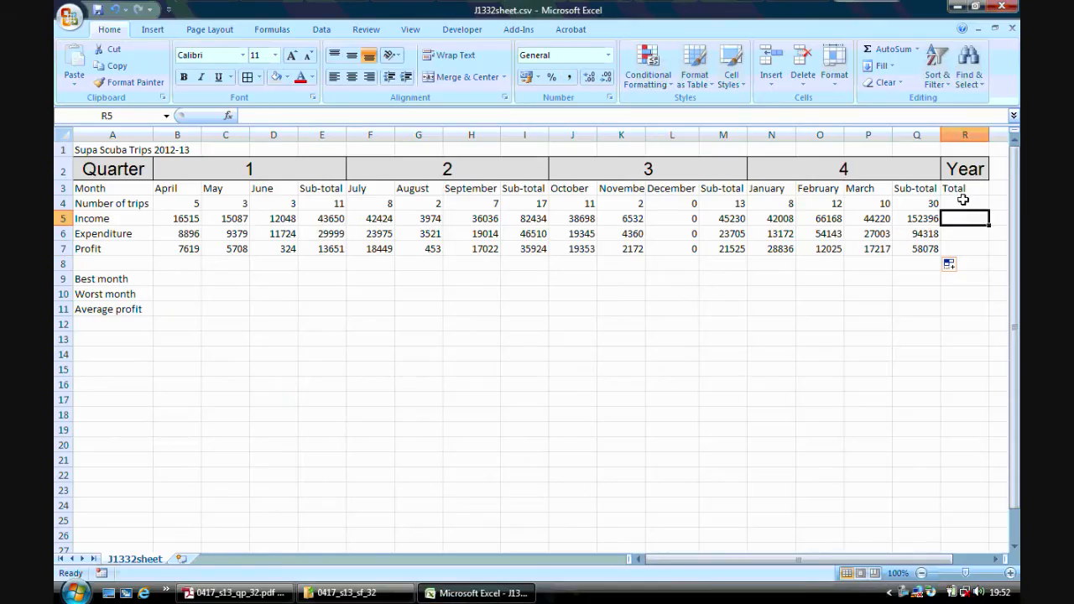
{"action": "left_click", "coordinate": [961, 203]}
{"action": "left_click", "coordinate": [960, 216]}
{"action": "left_click", "coordinate": [960, 232]}
{"action": "left_click", "coordinate": [958, 206]}
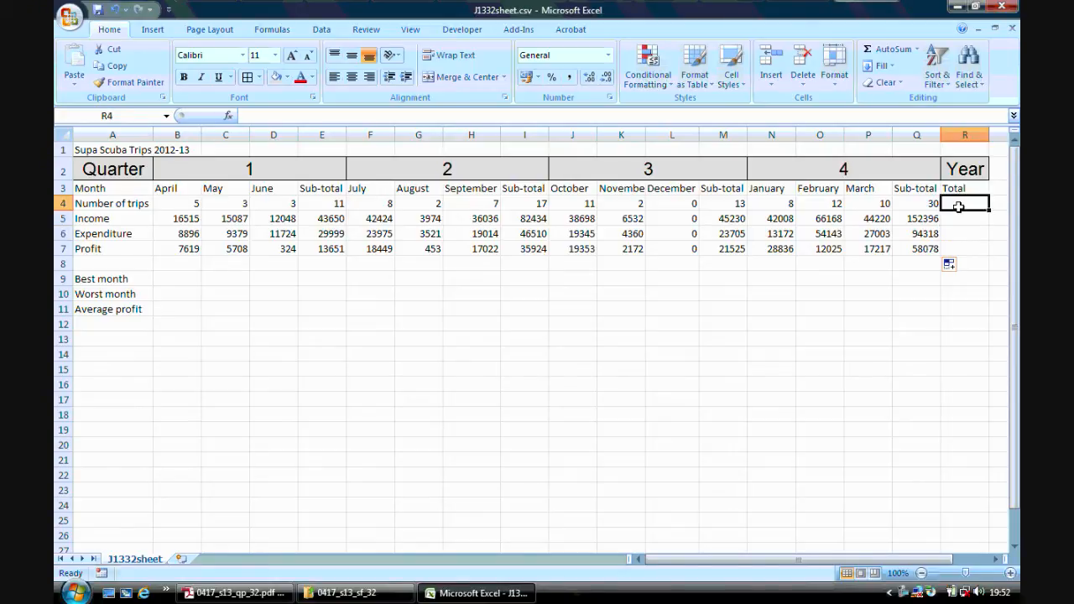
{"action": "type", "text": "="}
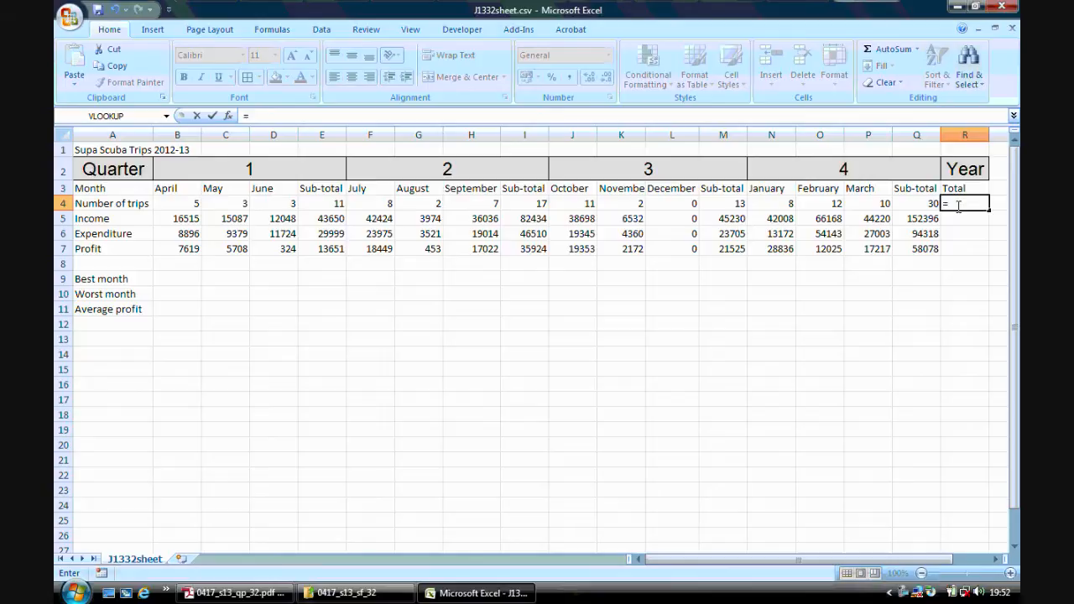
{"action": "type", "text": "sum("}
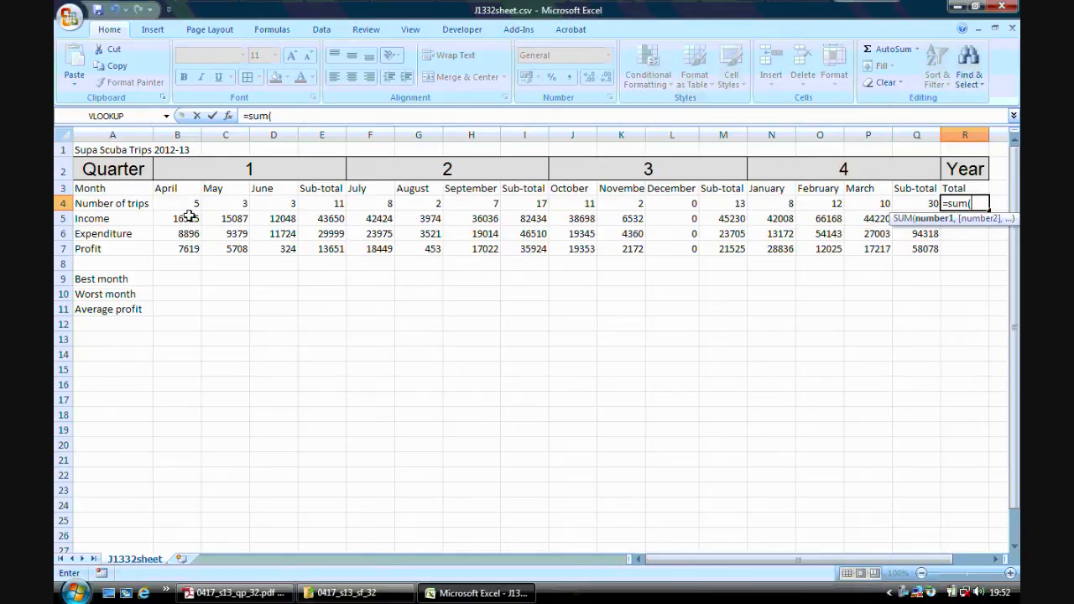
{"action": "left_click_drag", "start_coordinate": [183, 205], "coordinate": [281, 206]}
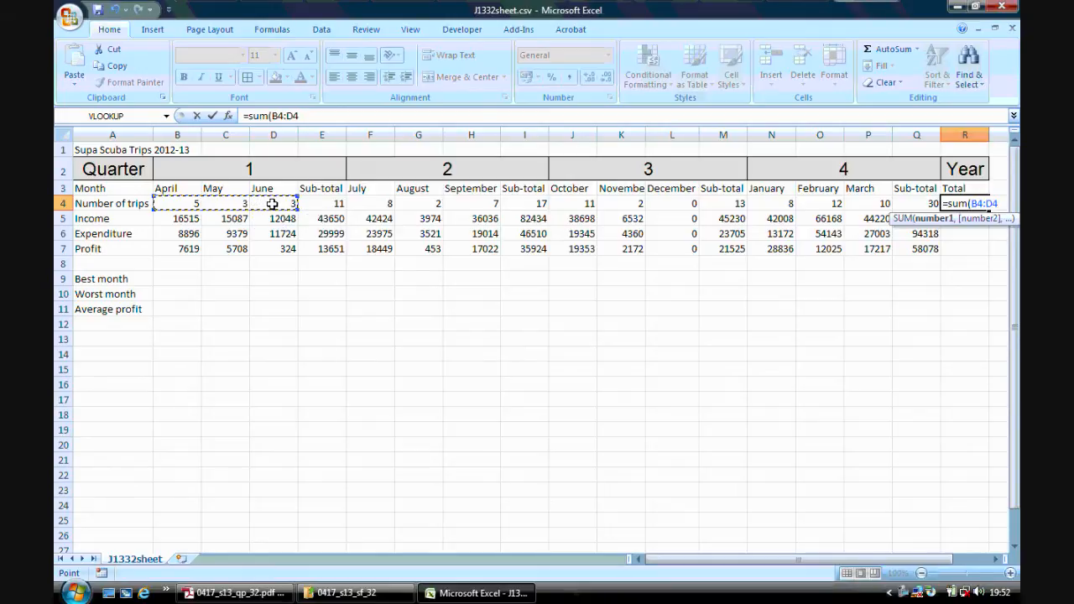
{"action": "type", "text": ","}
{"action": "left_click_drag", "start_coordinate": [373, 206], "coordinate": [460, 204]}
{"action": "type", "text": ","}
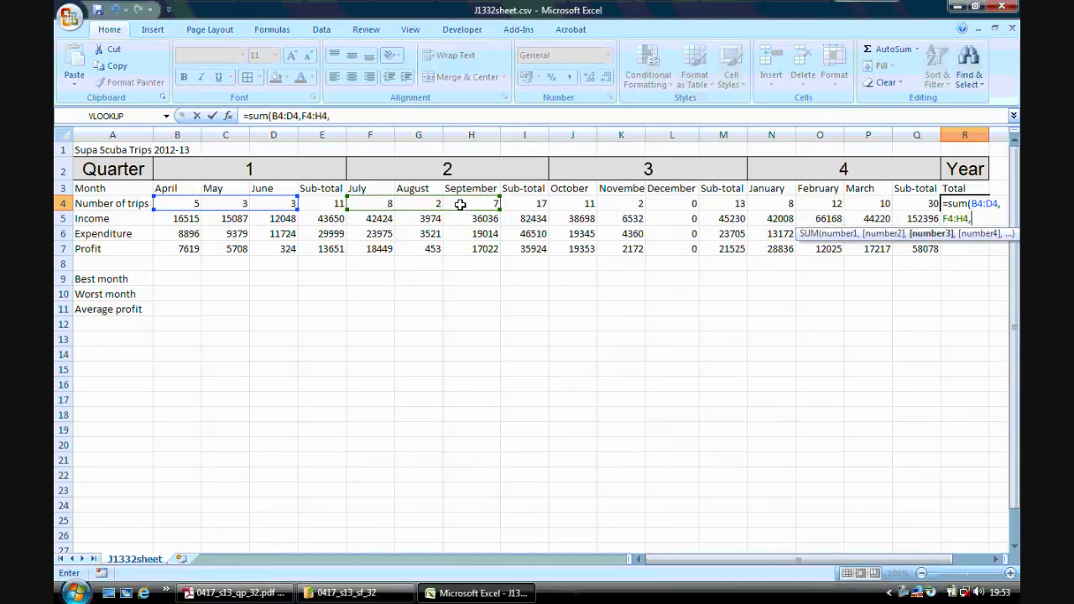
{"action": "left_click_drag", "start_coordinate": [558, 203], "coordinate": [663, 202]}
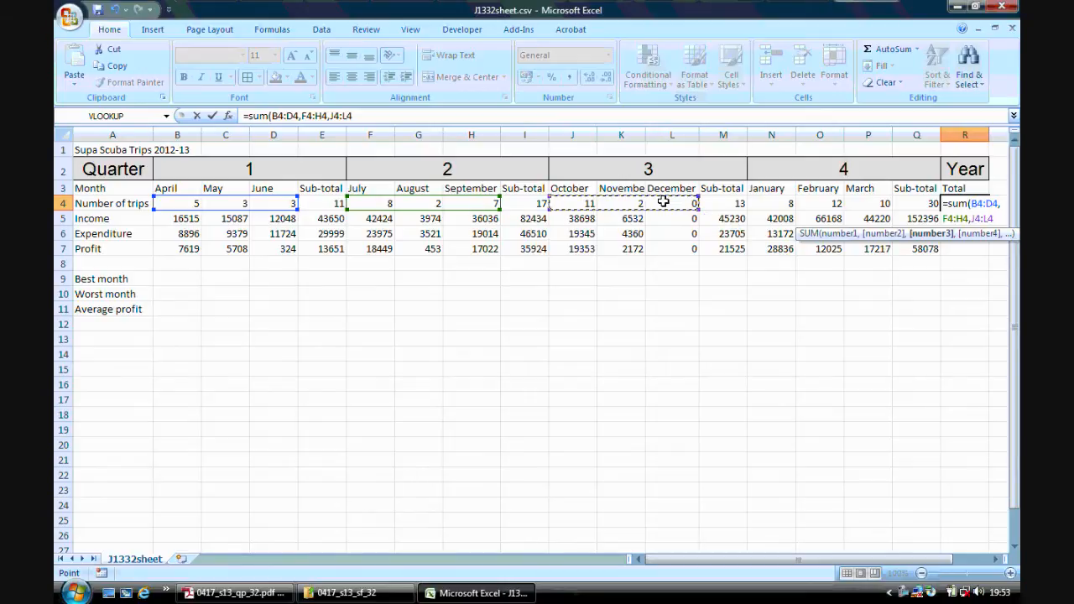
{"action": "type", "text": ","}
{"action": "left_click_drag", "start_coordinate": [779, 203], "coordinate": [859, 212]}
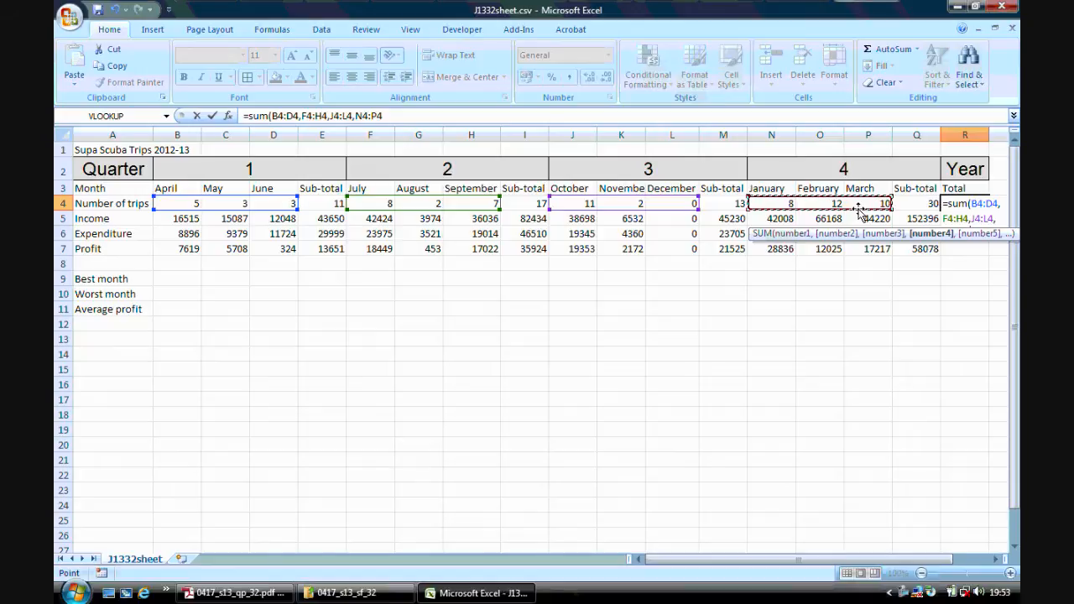
{"action": "type", "text": ")"}
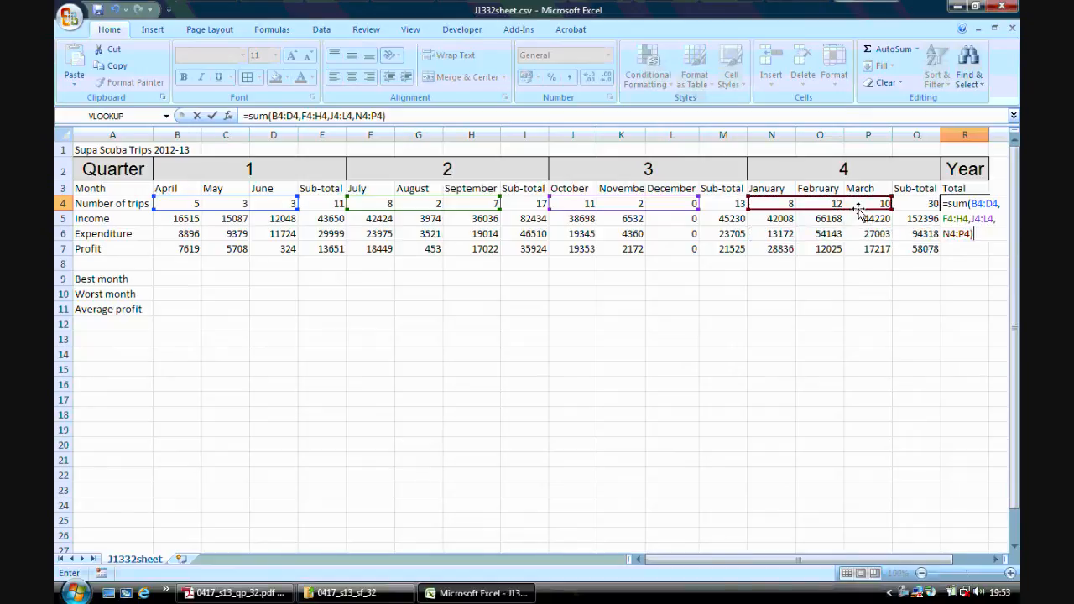
{"action": "key", "text": "Return"}
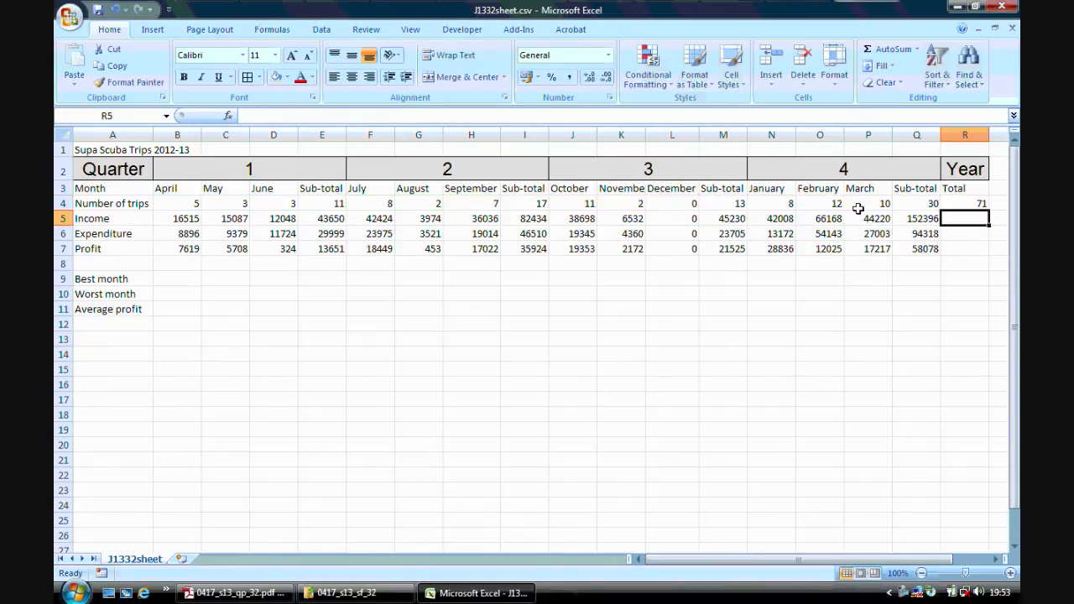
Copy the yearly total formula from R4 down to R7 and check the formulas for income and profit.
{"action": "left_click", "coordinate": [972, 204]}
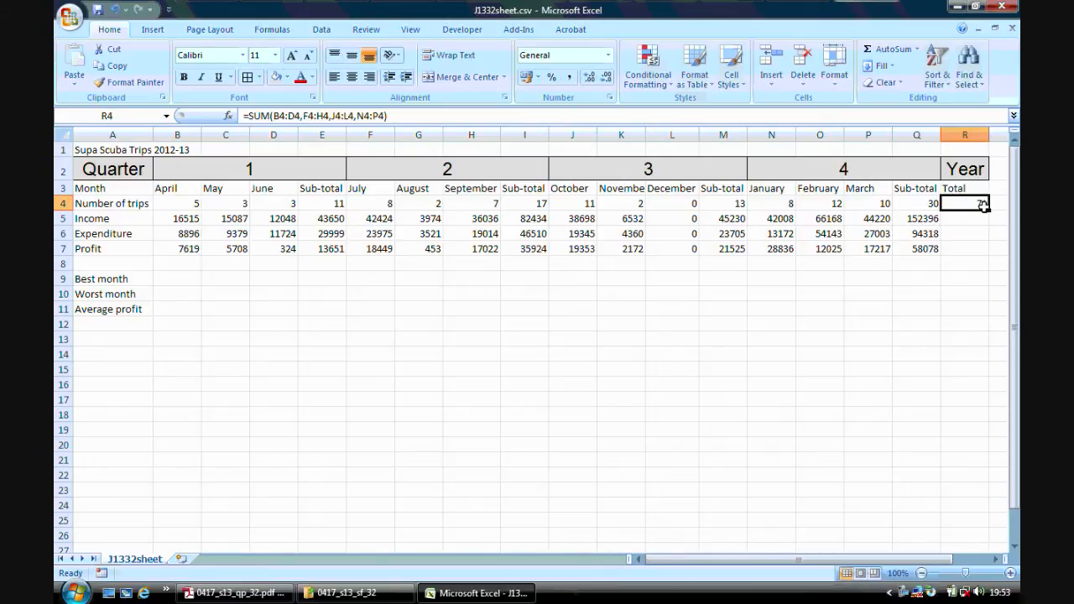
{"action": "left_click_drag", "start_coordinate": [991, 212], "coordinate": [985, 253]}
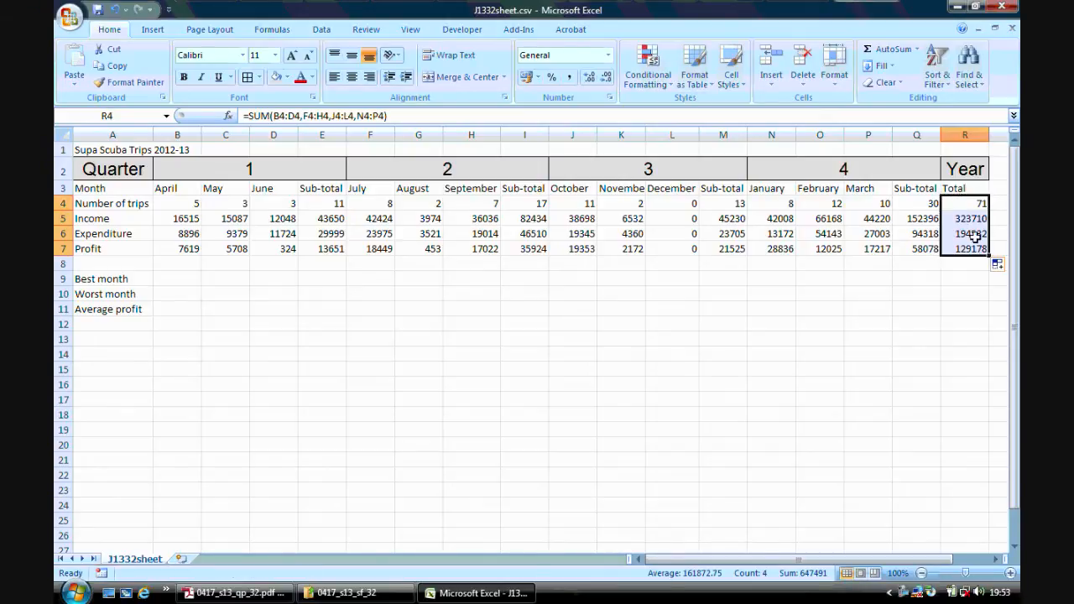
{"action": "left_click", "coordinate": [962, 218]}
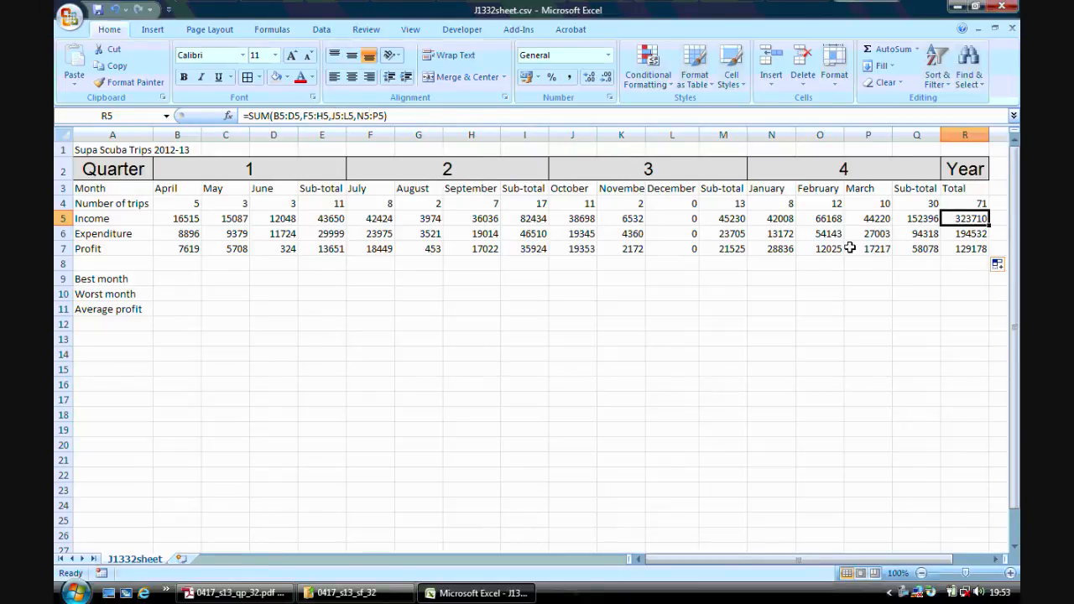
{"action": "left_click", "coordinate": [957, 249]}
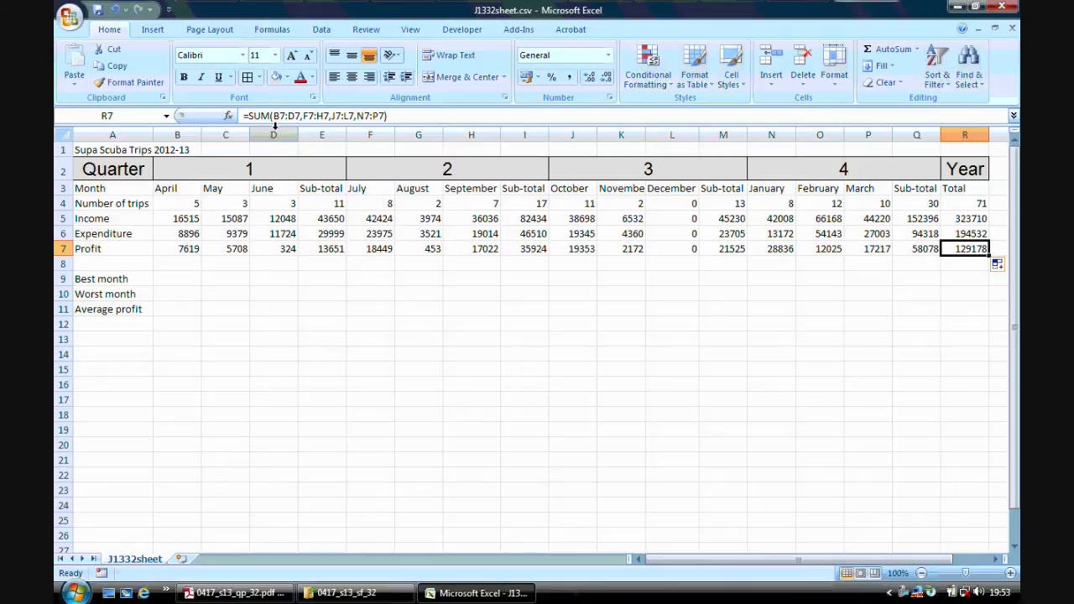
{"action": "left_click", "coordinate": [484, 356]}
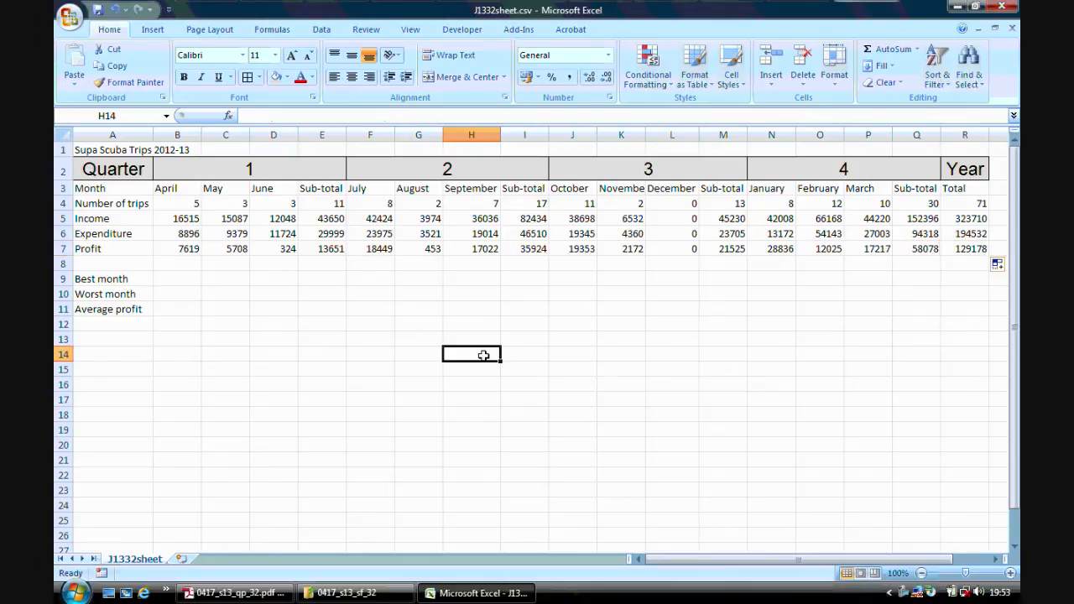
Check step 13 in Adobe Reader and enter "Name, centre number, candidate number" in the left header section of the Excel sheet.
{"action": "left_click", "coordinate": [235, 592]}
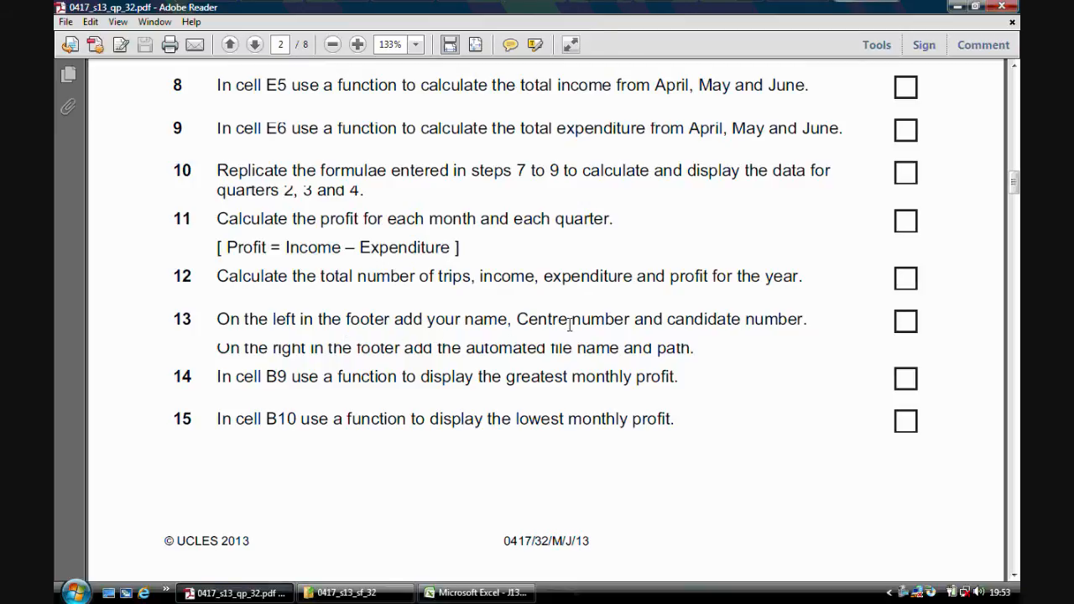
{"action": "left_click", "coordinate": [475, 593]}
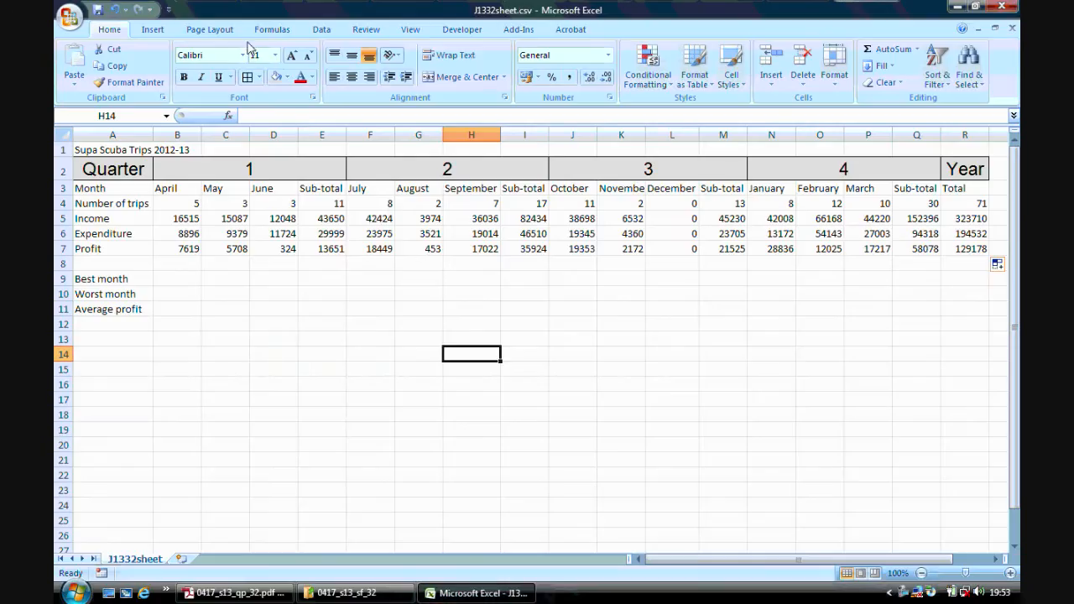
{"action": "left_click", "coordinate": [159, 29]}
{"action": "left_click", "coordinate": [618, 60]}
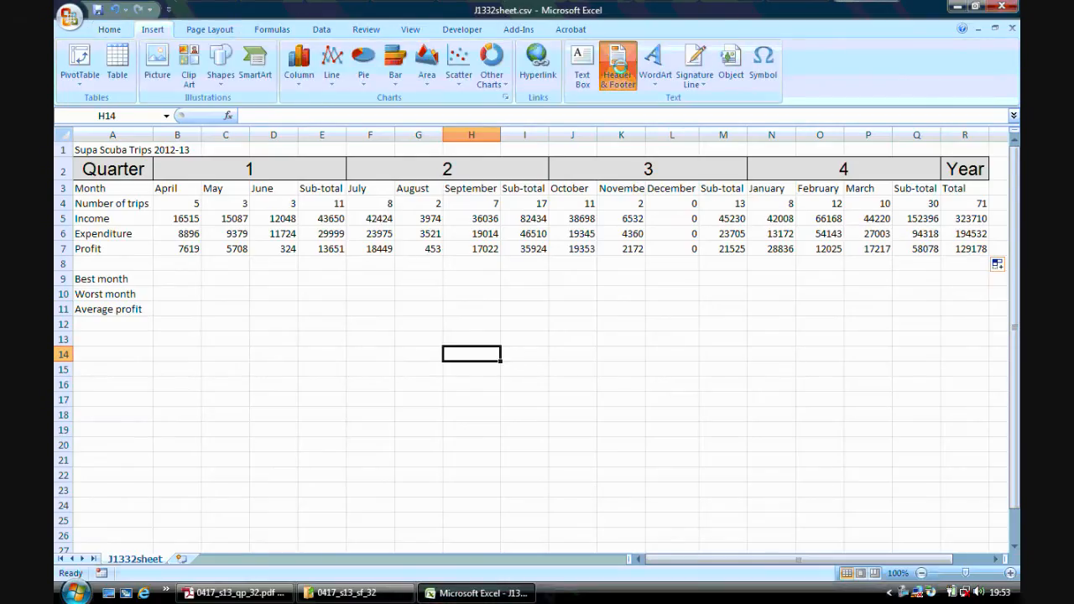
{"action": "left_click", "coordinate": [218, 205]}
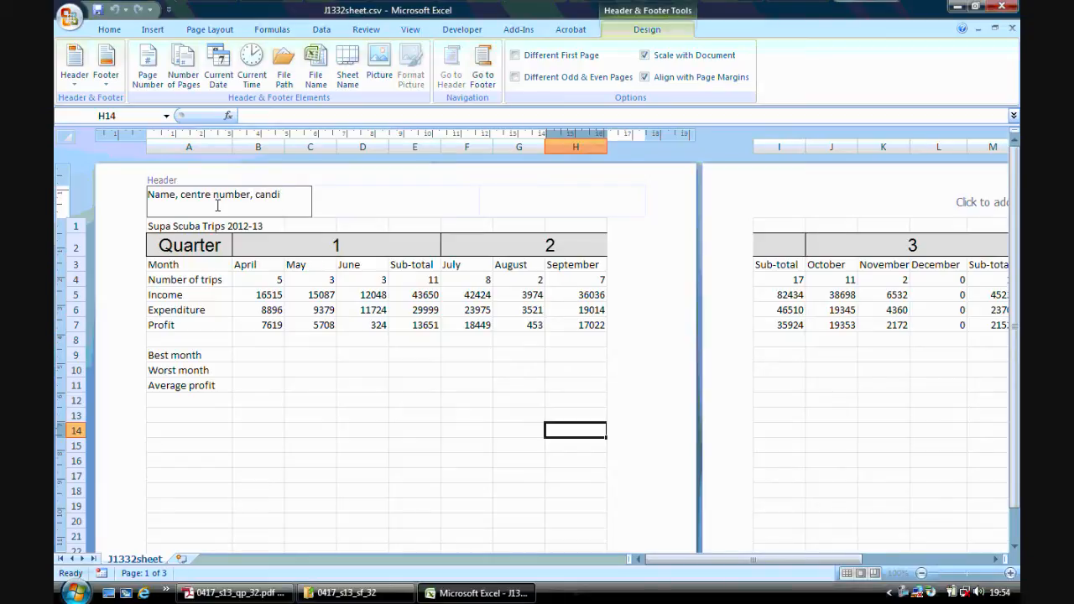
{"action": "type", "text": "Name, centre number, candidate number"}
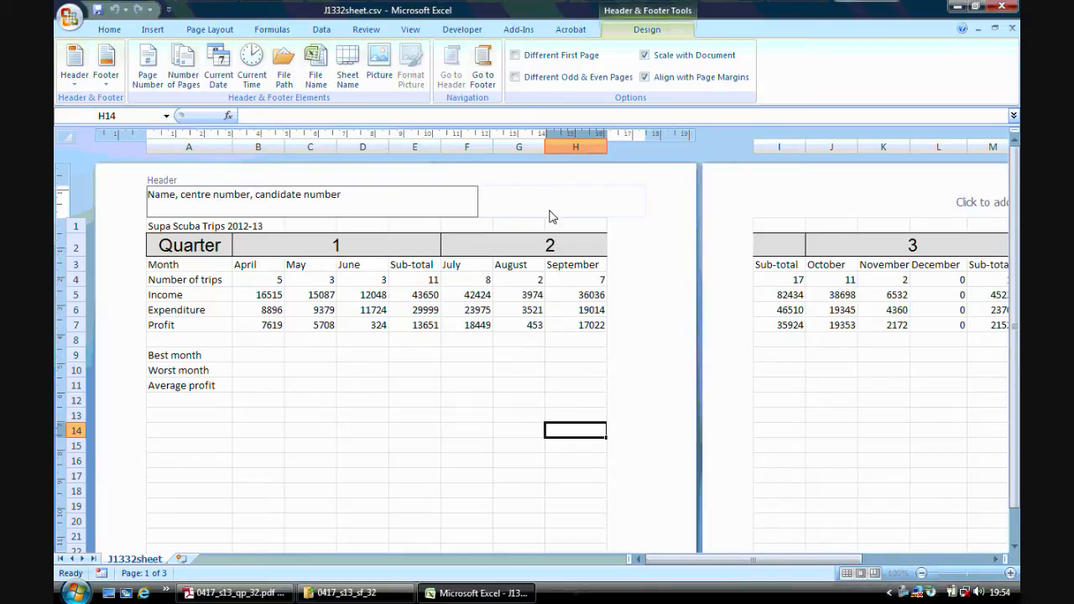
Insert the automated file path and name in the right header section, keeping only &[Path]&[File].
{"action": "left_click", "coordinate": [552, 215]}
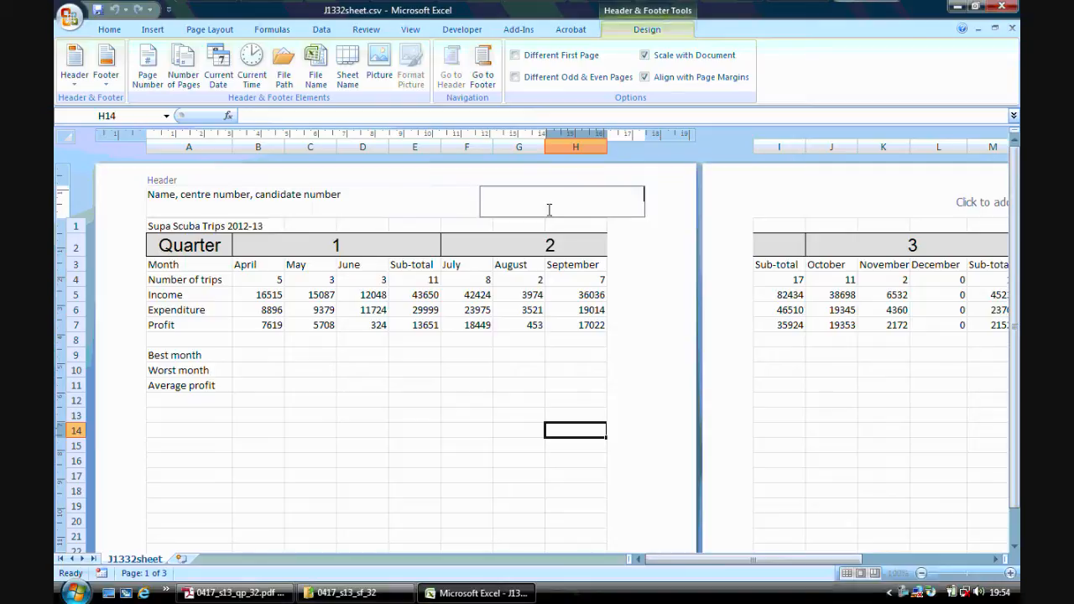
{"action": "left_click", "coordinate": [284, 79]}
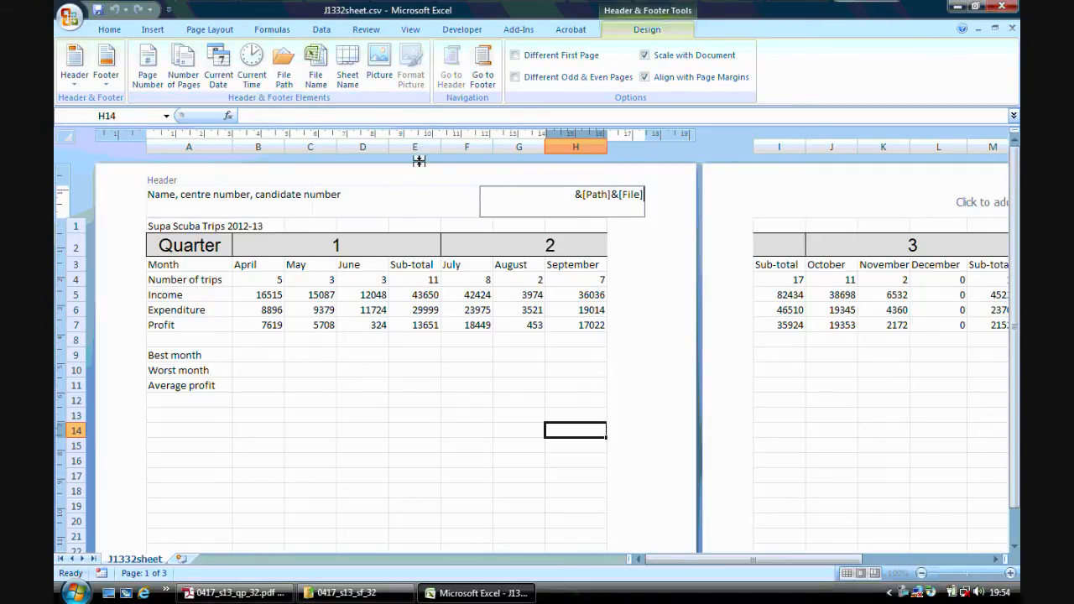
{"action": "left_click", "coordinate": [317, 87]}
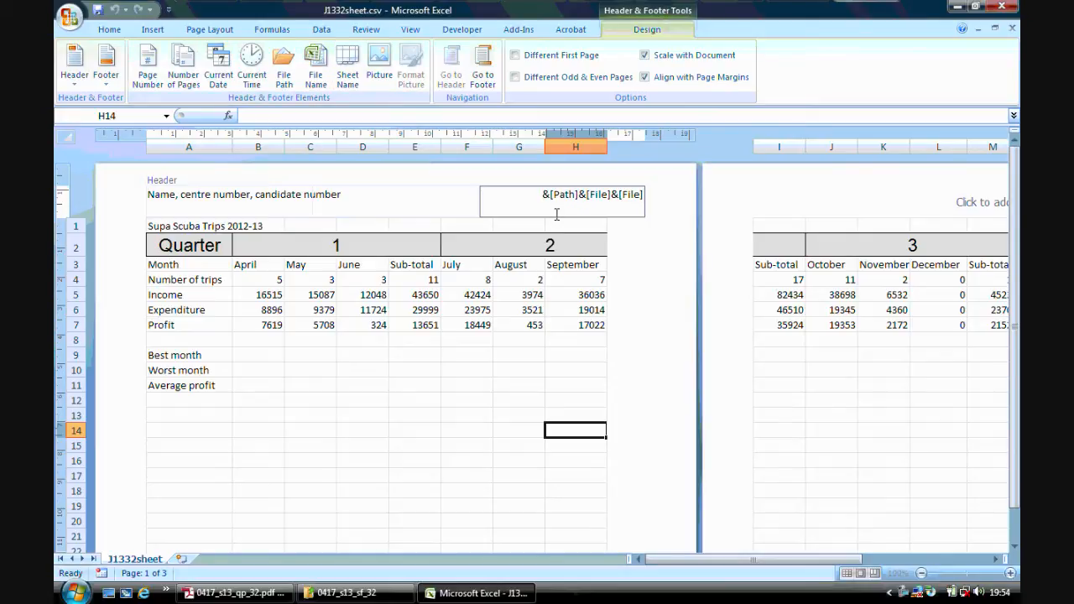
{"action": "key", "text": "BackSpace"}
{"action": "key", "text": "BackSpace"}
{"action": "key", "text": "BackSpace"}
{"action": "key", "text": "BackSpace"}
{"action": "key", "text": "BackSpace"}
{"action": "key", "text": "BackSpace"}
{"action": "key", "text": "BackSpace"}
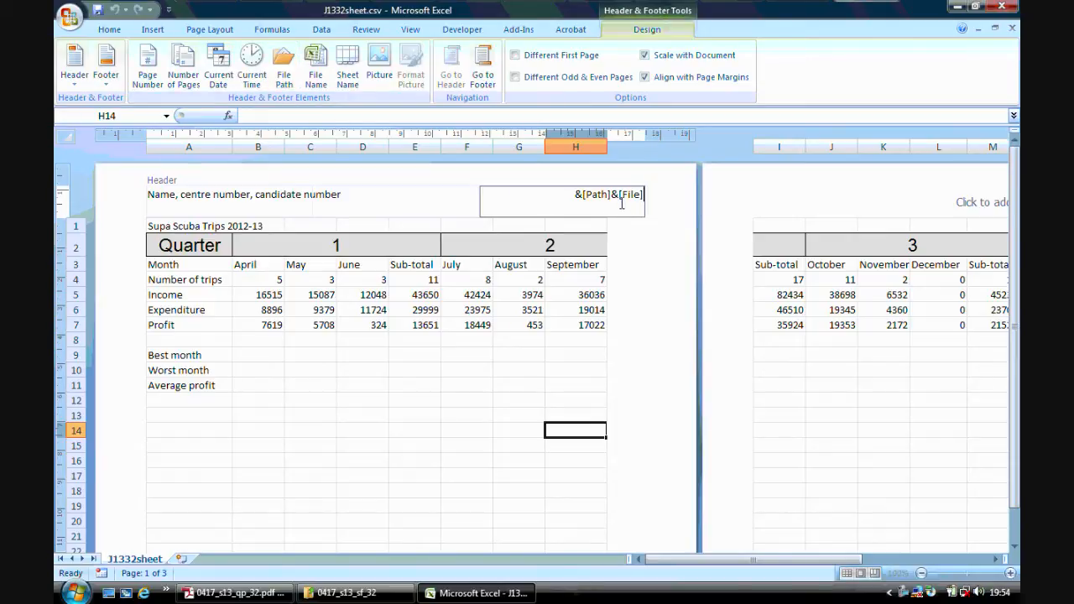
Leave the header and return the worksheet to Normal view.
{"action": "left_click", "coordinate": [417, 386]}
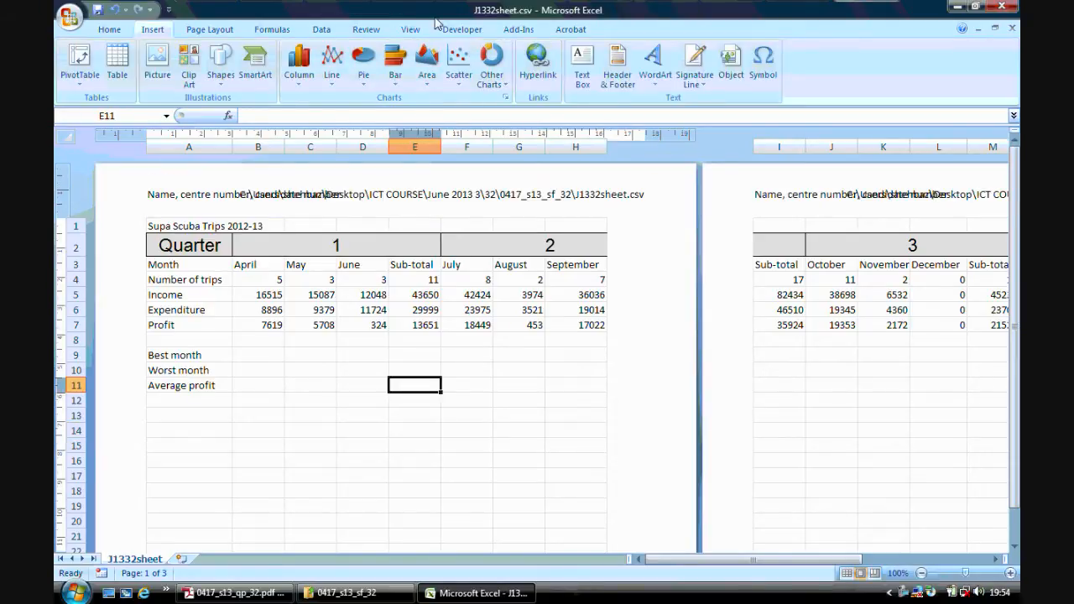
{"action": "left_click", "coordinate": [411, 30]}
{"action": "left_click", "coordinate": [75, 72]}
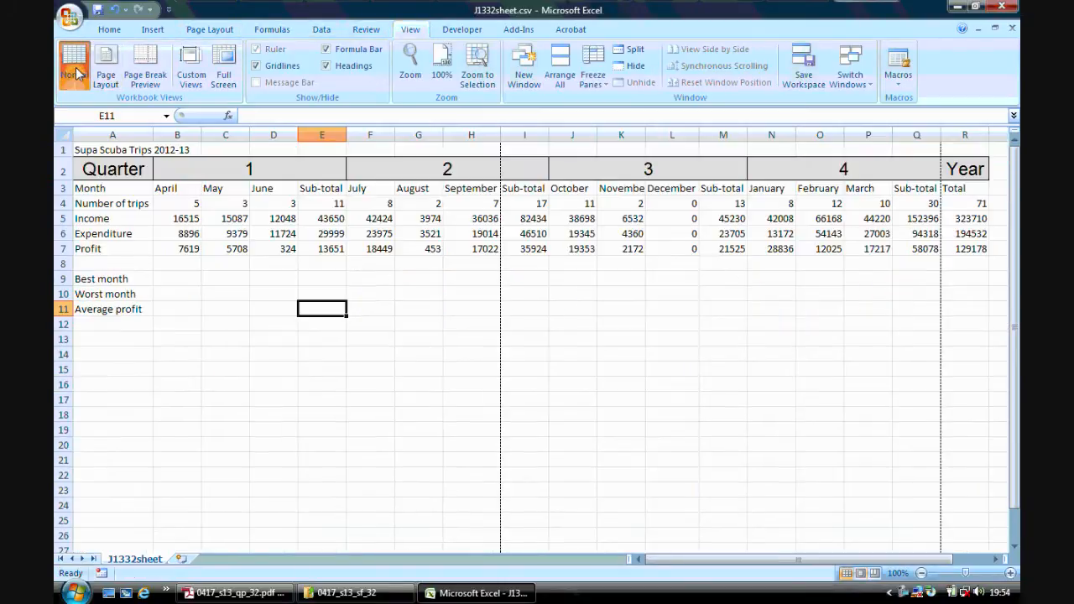
Read steps 14 to 16 of the question paper in Adobe Reader and select the Best month cell B9 in Excel.
{"action": "left_click", "coordinate": [256, 598]}
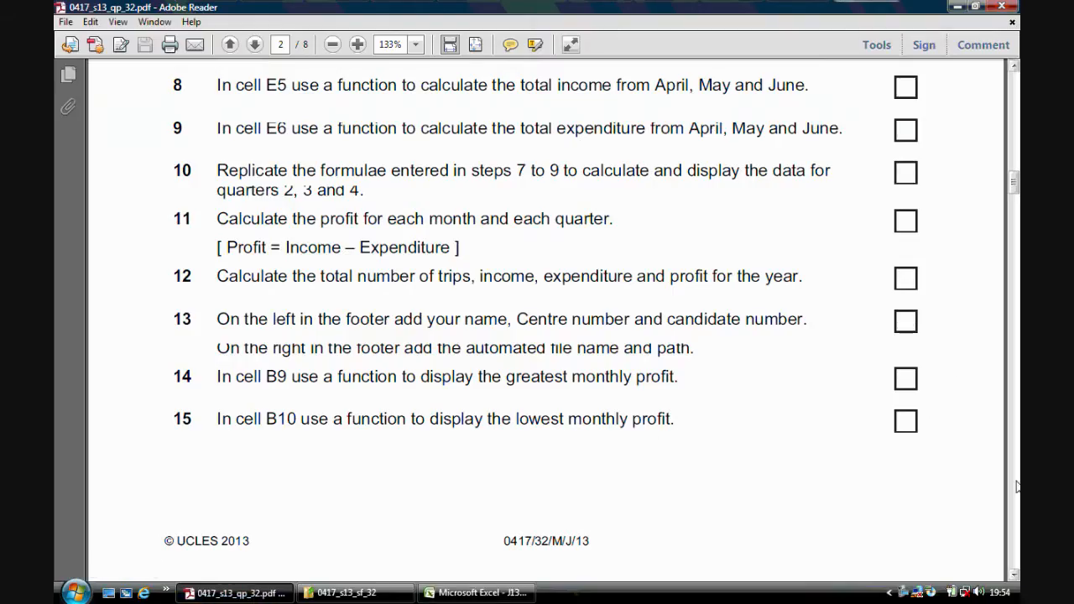
{"action": "mouse_move", "coordinate": [1014, 186]}
{"action": "left_mouse_down"}
{"action": "mouse_move", "coordinate": [1014, 165]}
{"action": "mouse_move", "coordinate": [1014, 197]}
{"action": "left_mouse_up"}
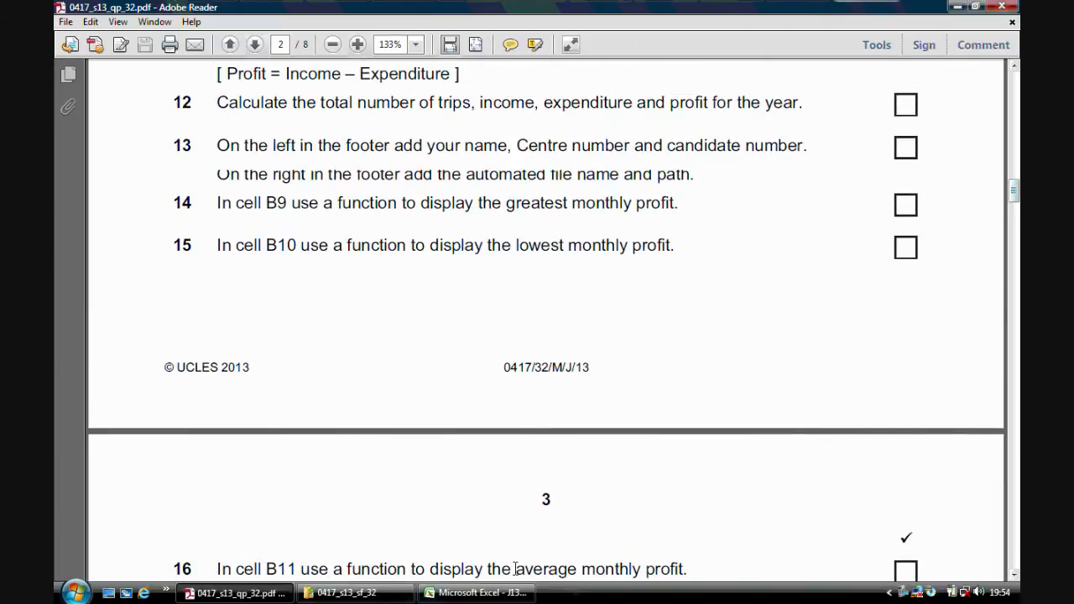
{"action": "left_click", "coordinate": [474, 593]}
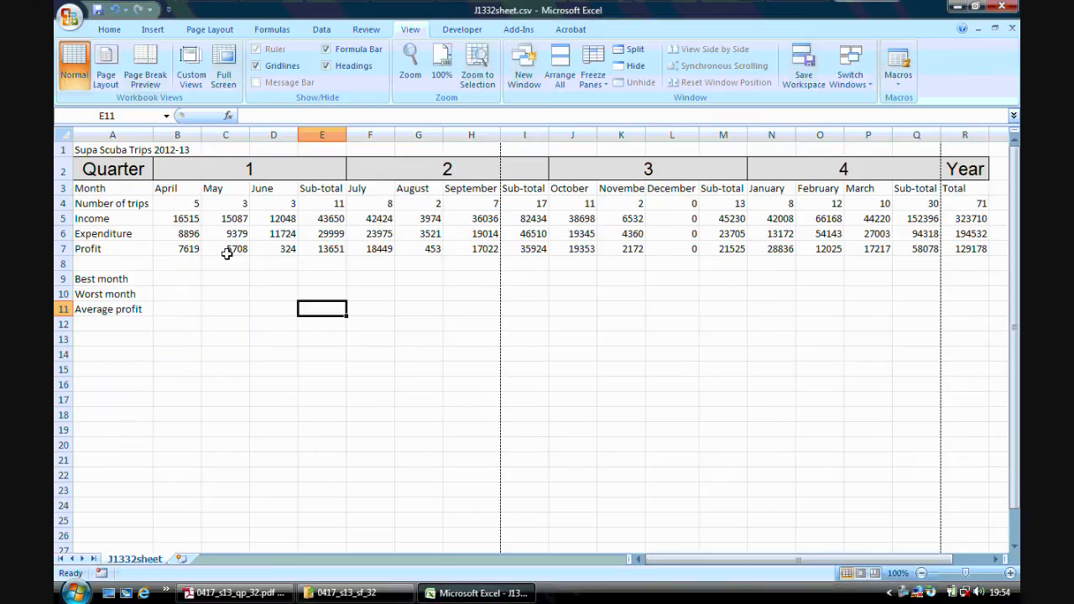
{"action": "left_click", "coordinate": [281, 596]}
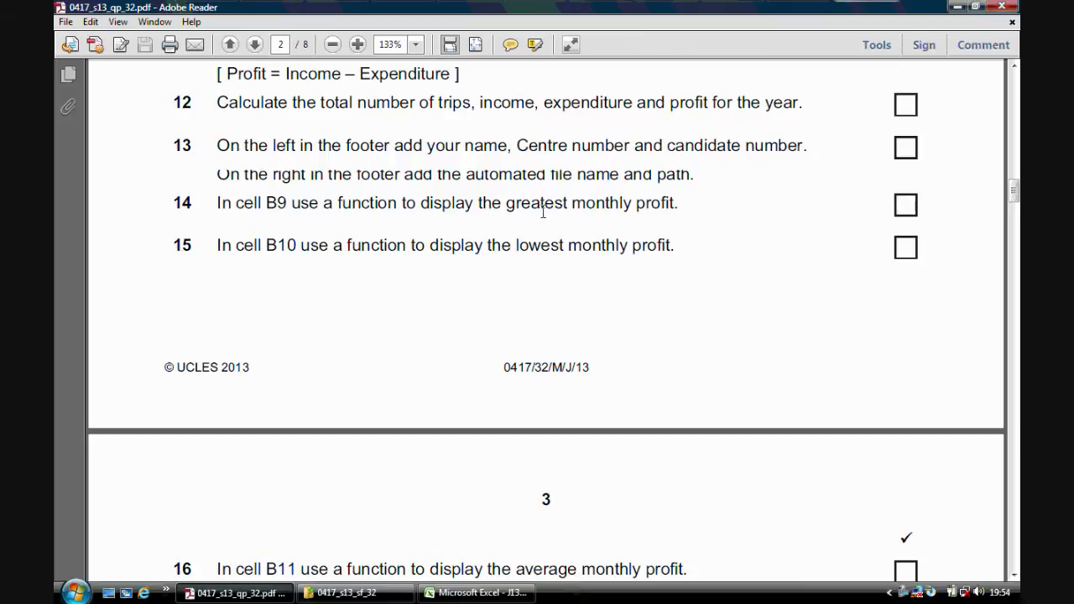
{"action": "left_click", "coordinate": [475, 594]}
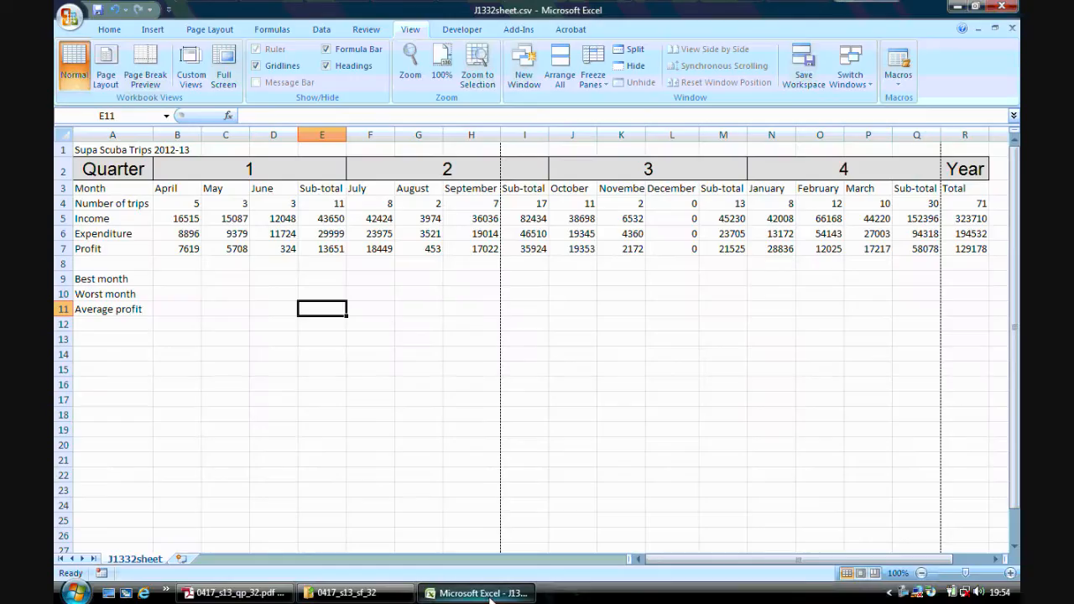
{"action": "left_click", "coordinate": [184, 278]}
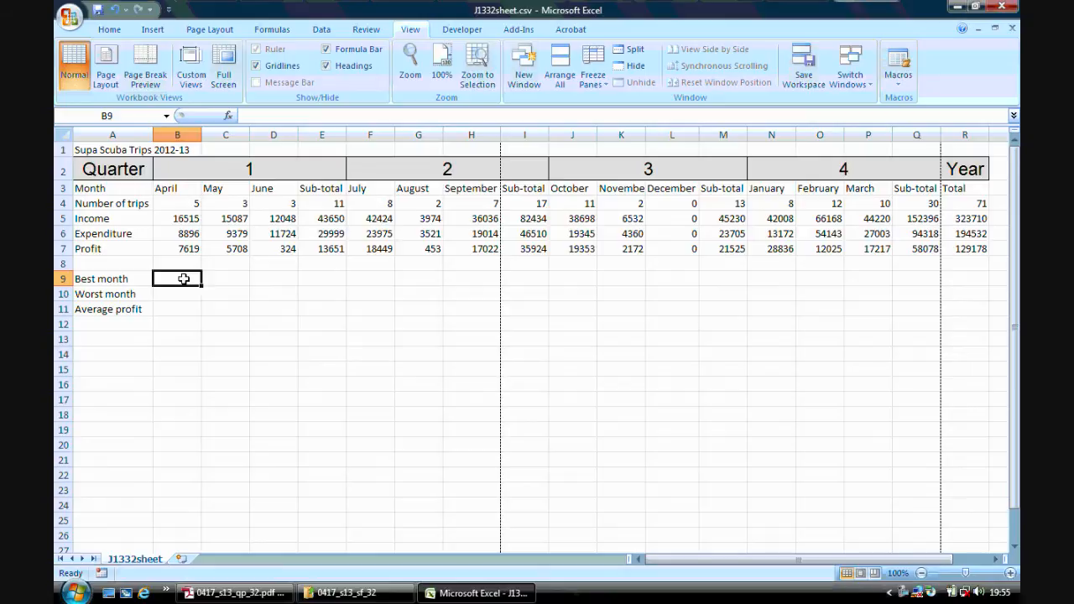
Calculate the best monthly profit in B9 with =MAX(B7:D7,F7:H7,J7:L7,N7:P7), leaving out the sub-totals.
{"action": "type", "text": "=max("}
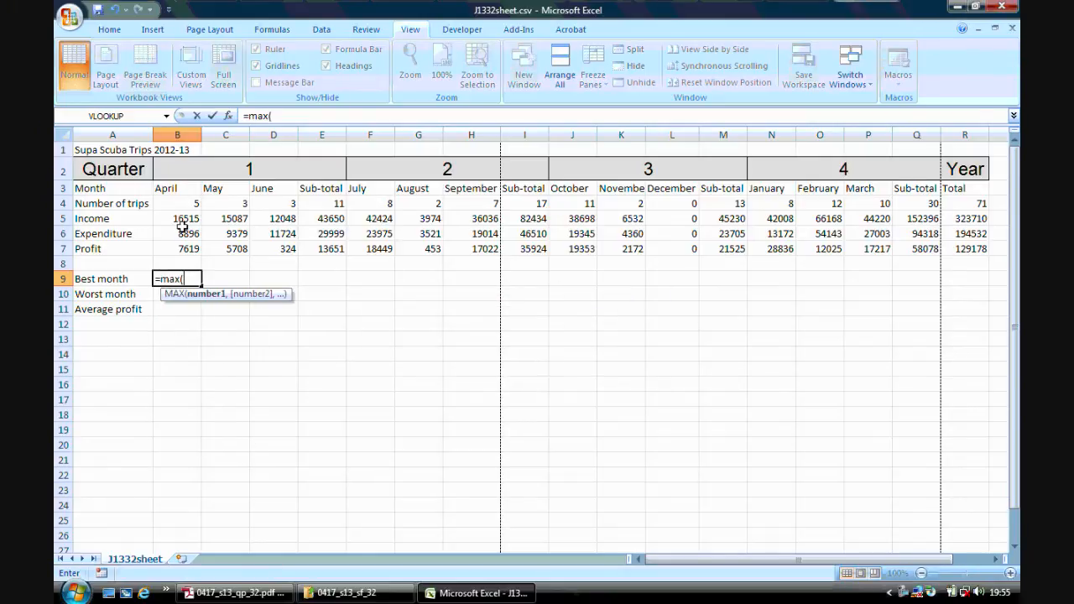
{"action": "left_click_drag", "start_coordinate": [185, 248], "coordinate": [260, 258]}
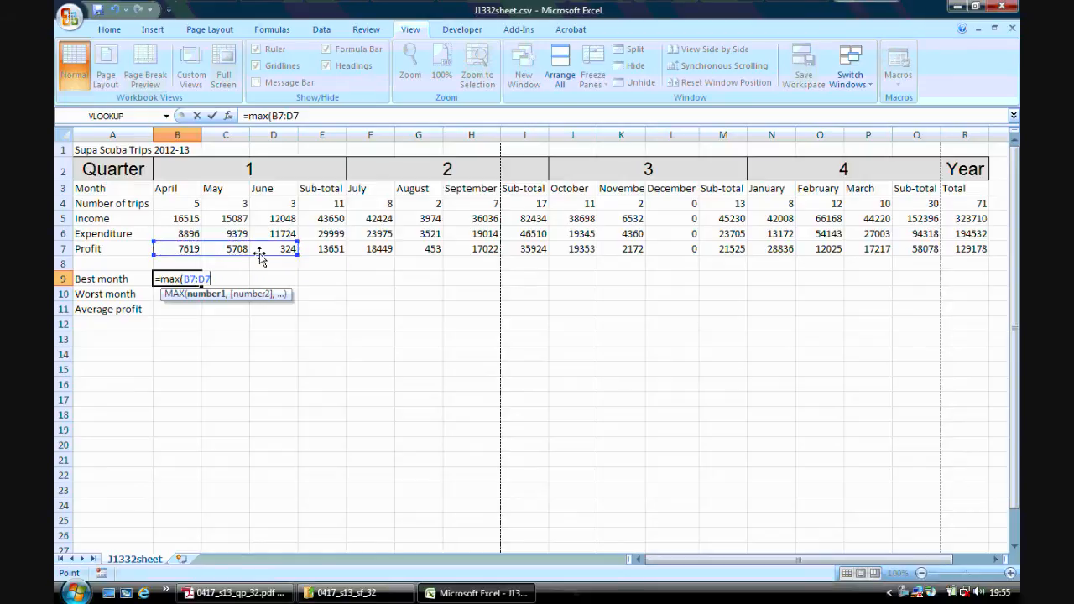
{"action": "type", "text": ","}
{"action": "left_click_drag", "start_coordinate": [359, 249], "coordinate": [454, 246]}
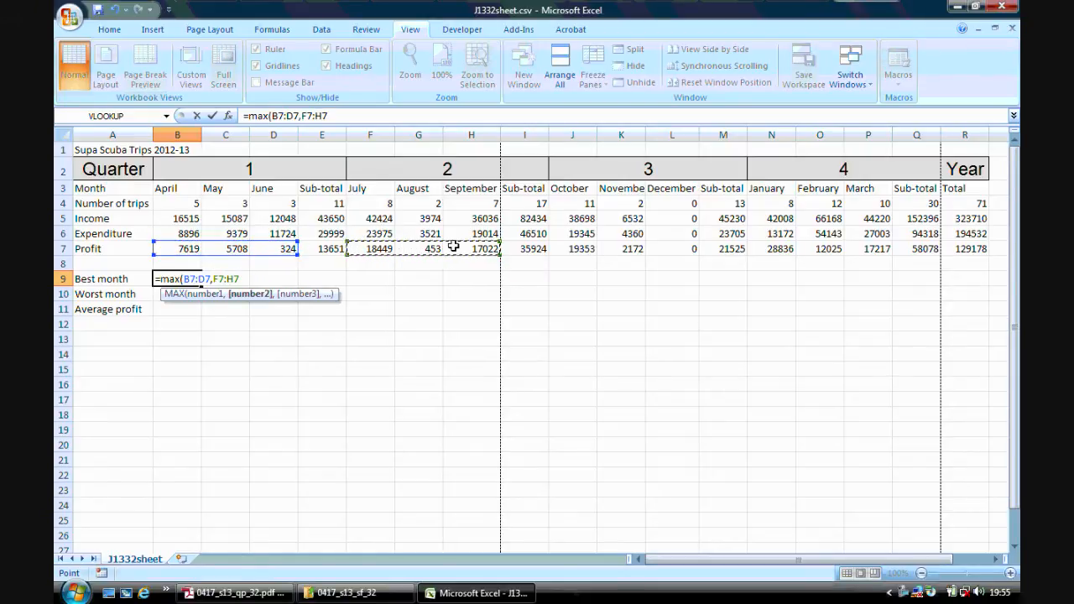
{"action": "type", "text": ","}
{"action": "left_click", "coordinate": [581, 248]}
{"action": "left_click_drag", "start_coordinate": [580, 249], "coordinate": [676, 260]}
{"action": "type", "text": ","}
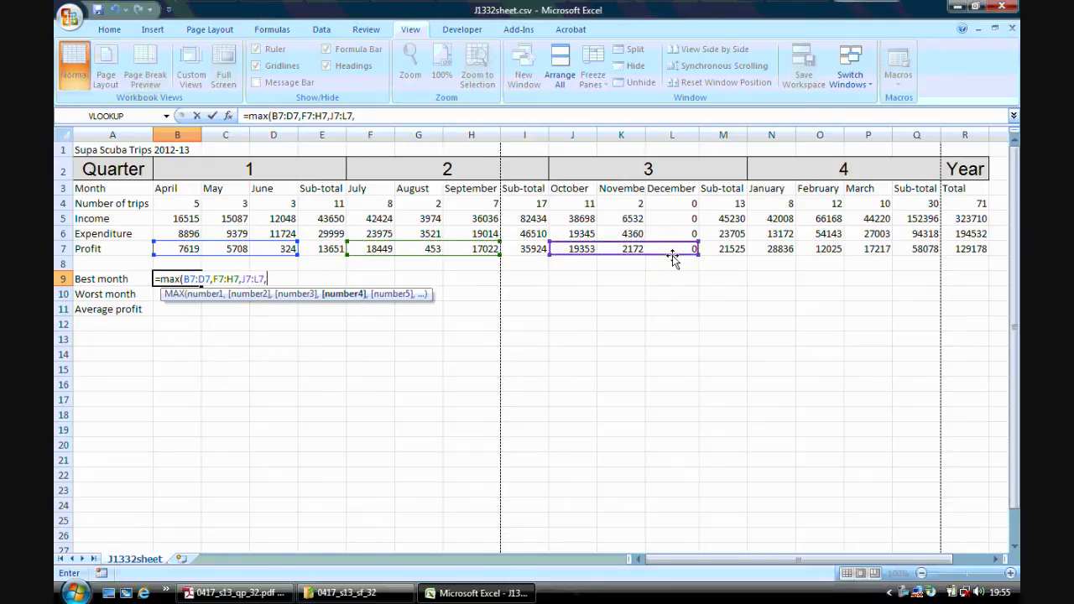
{"action": "left_click_drag", "start_coordinate": [755, 248], "coordinate": [858, 249]}
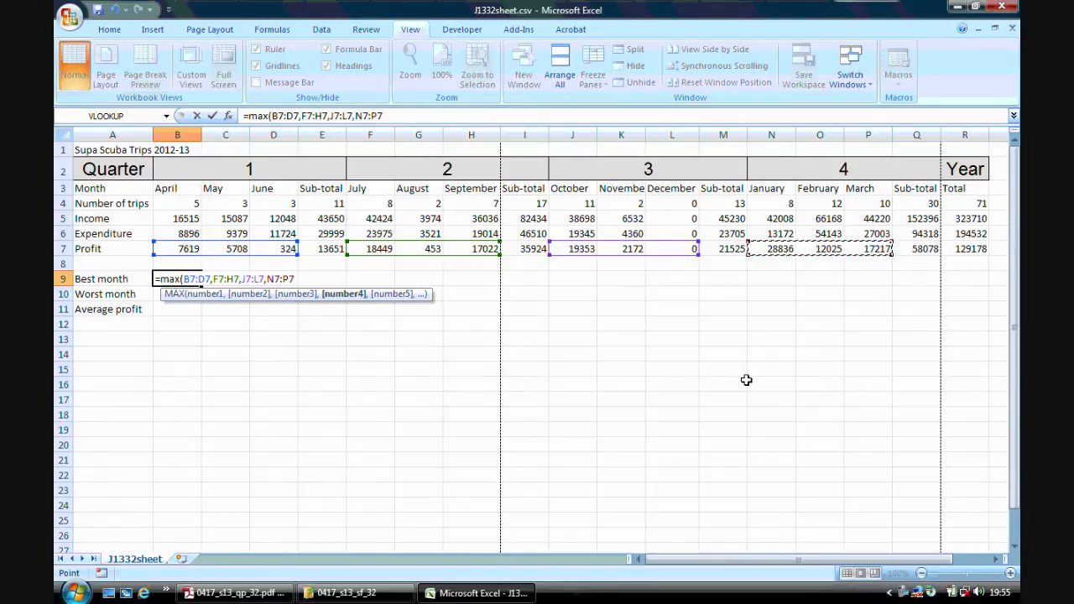
{"action": "type", "text": ")"}
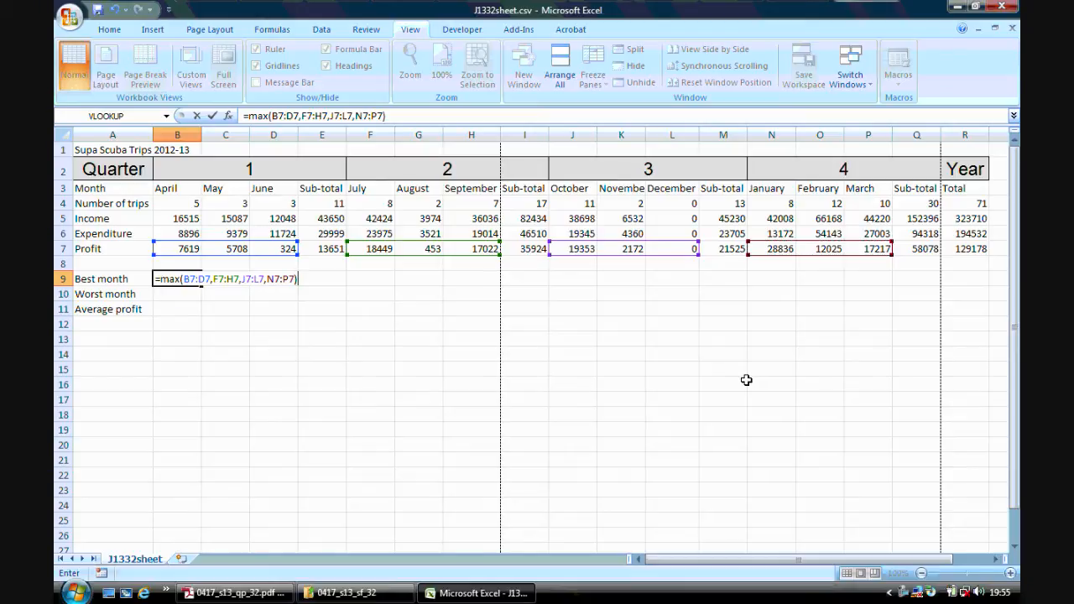
{"action": "key", "text": "Return"}
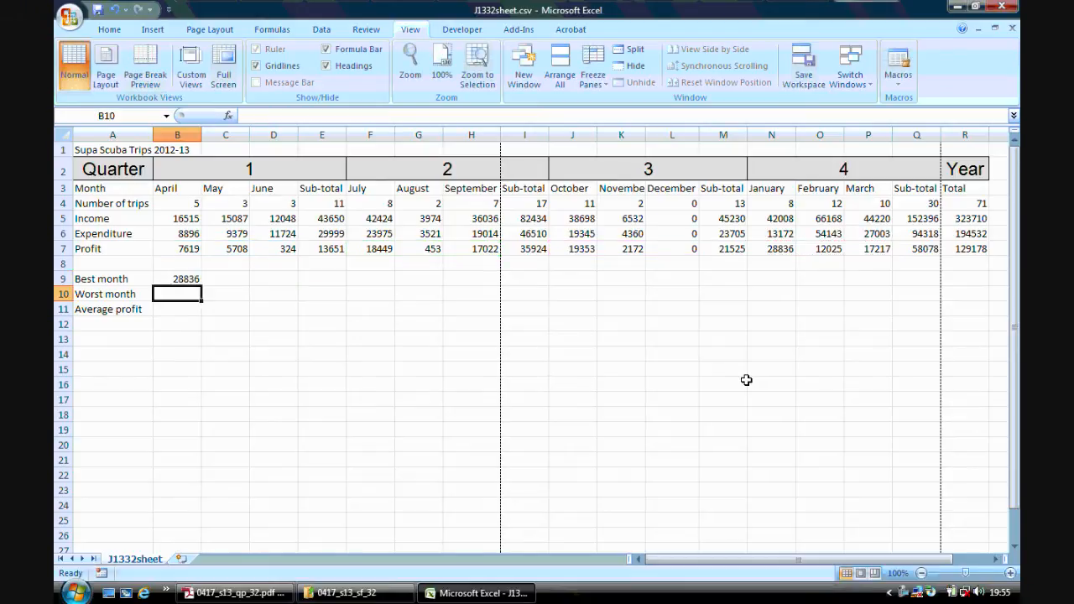
{"action": "left_click", "coordinate": [183, 278]}
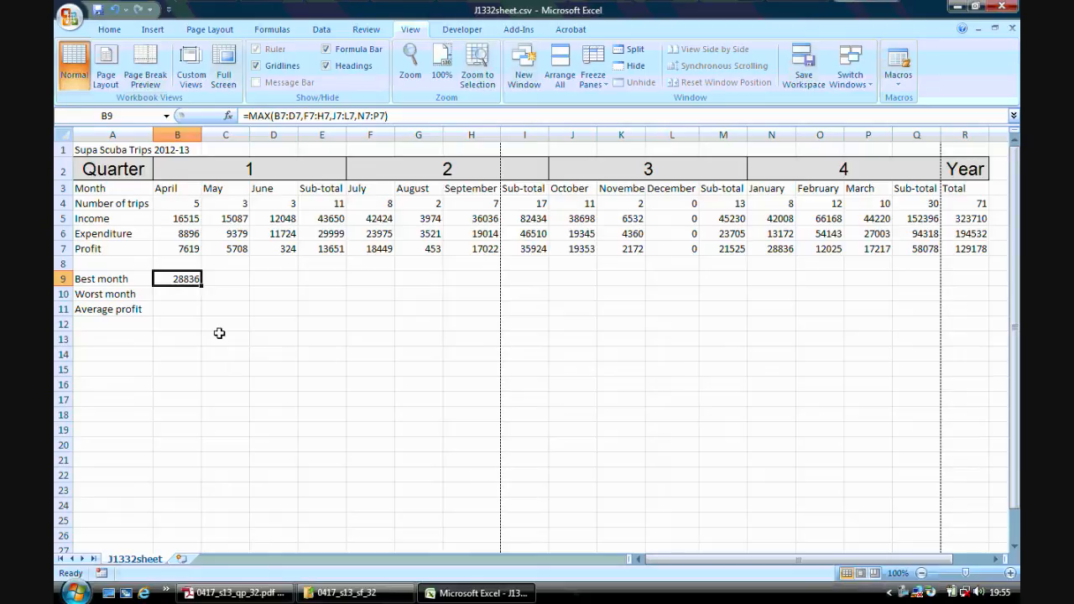
Read step 15 of the question paper in Adobe Reader and return to the Excel worksheet.
{"action": "left_click", "coordinate": [235, 592]}
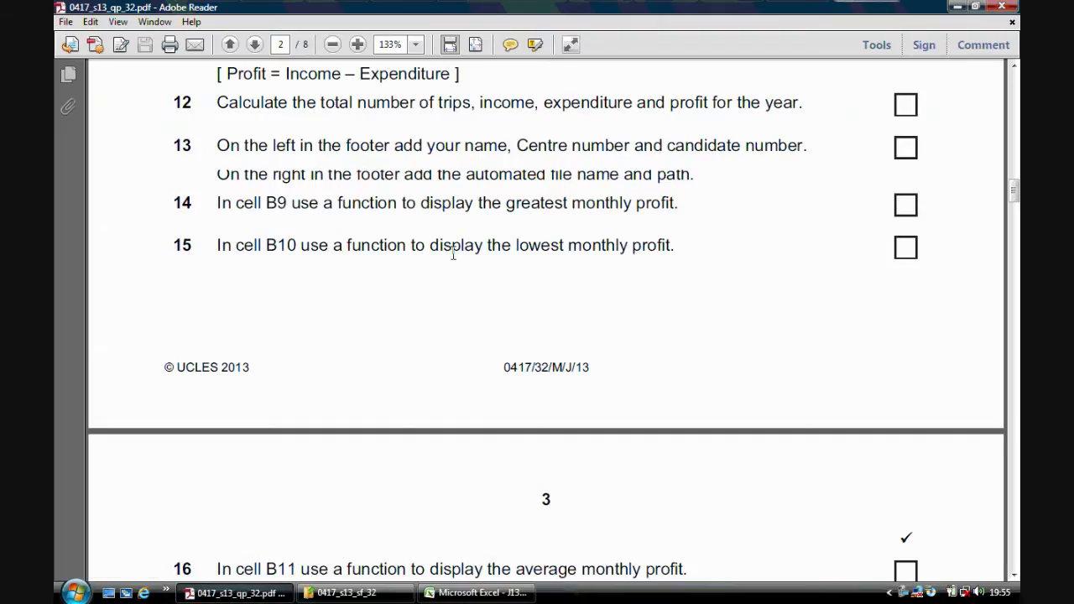
{"action": "left_click", "coordinate": [1015, 576]}
{"action": "left_click", "coordinate": [478, 593]}
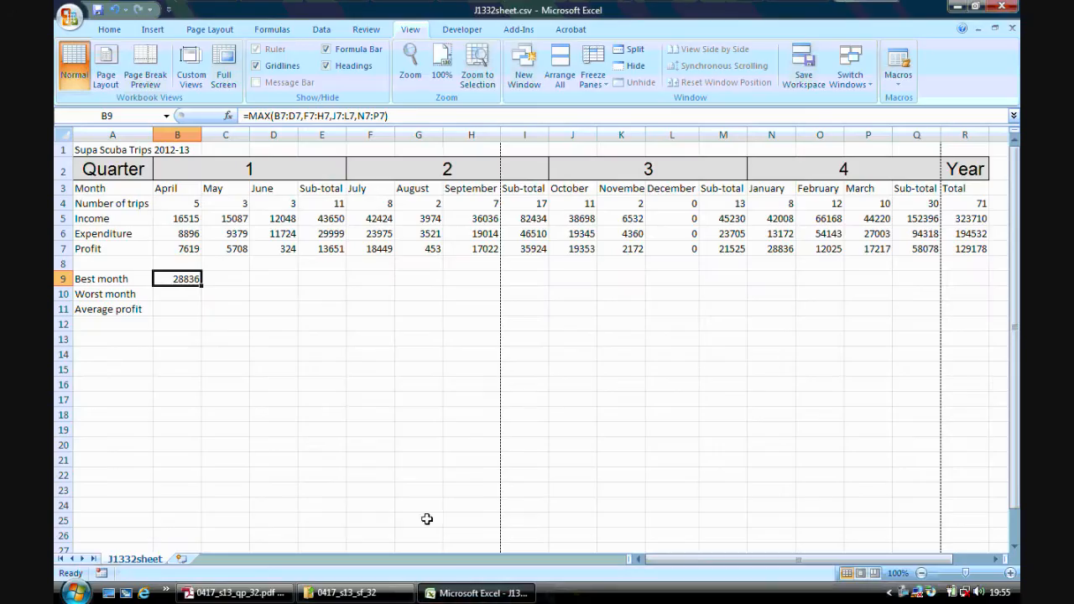
Calculate the worst monthly profit in B10 with =MIN(B7:D7,F7:H7,J7:L7,N7:P7).
{"action": "left_click", "coordinate": [182, 290]}
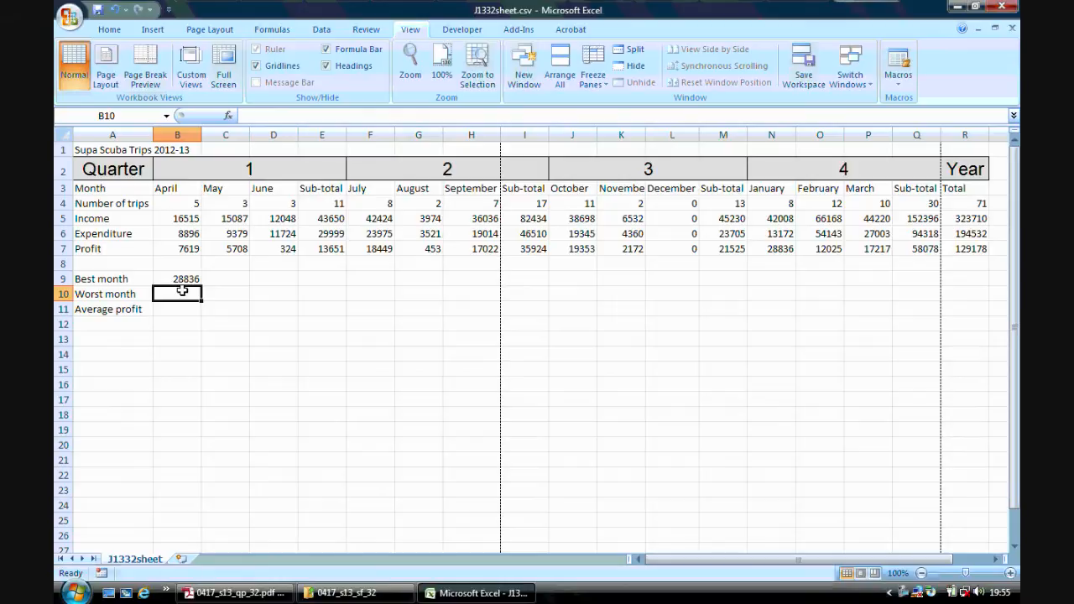
{"action": "type", "text": "=min("}
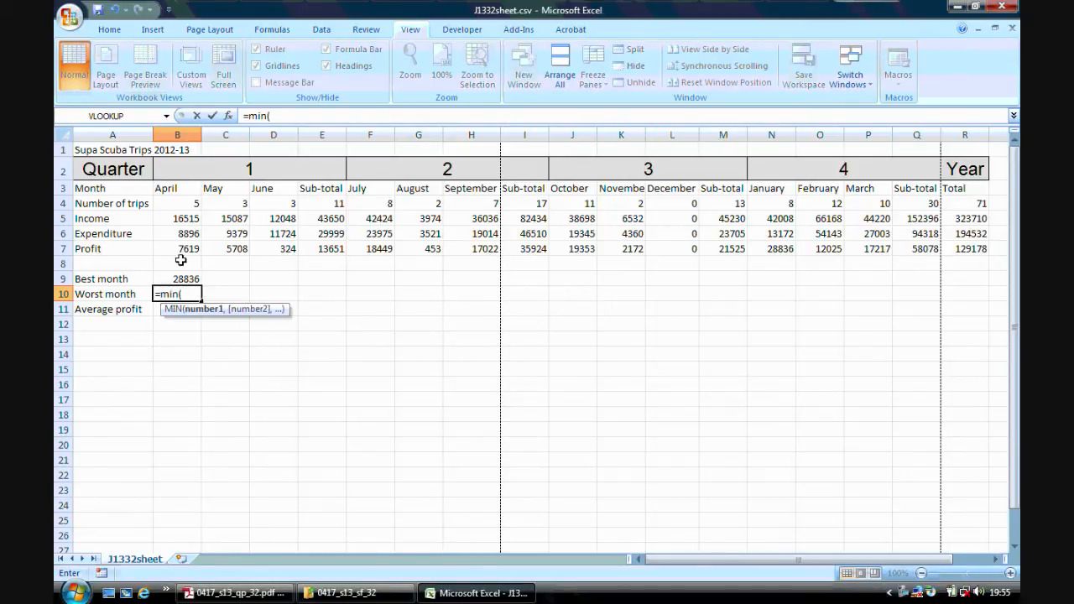
{"action": "left_click_drag", "start_coordinate": [181, 248], "coordinate": [260, 249]}
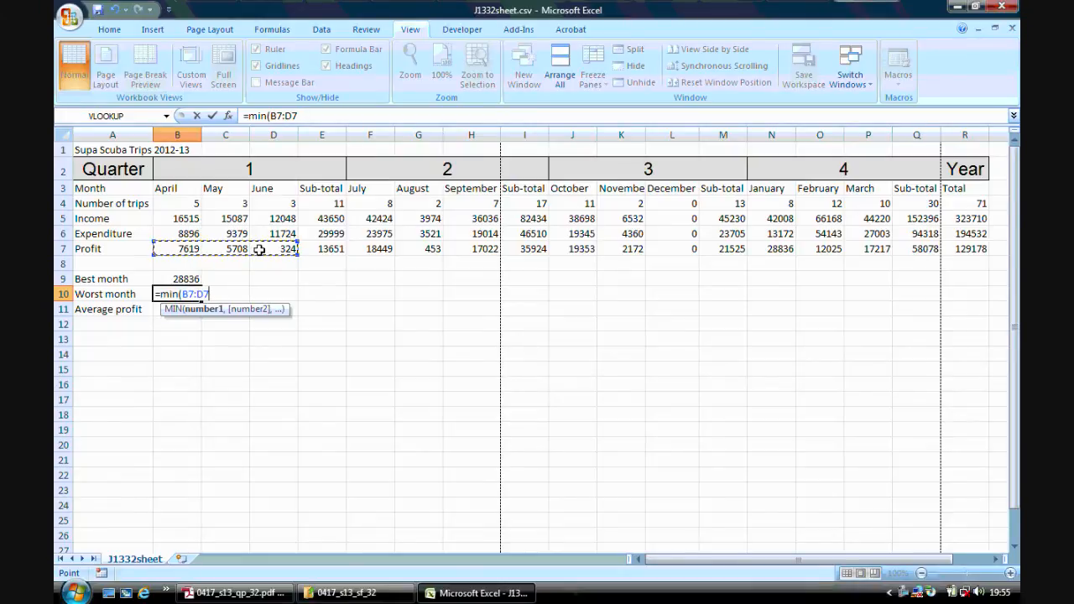
{"action": "type", "text": ","}
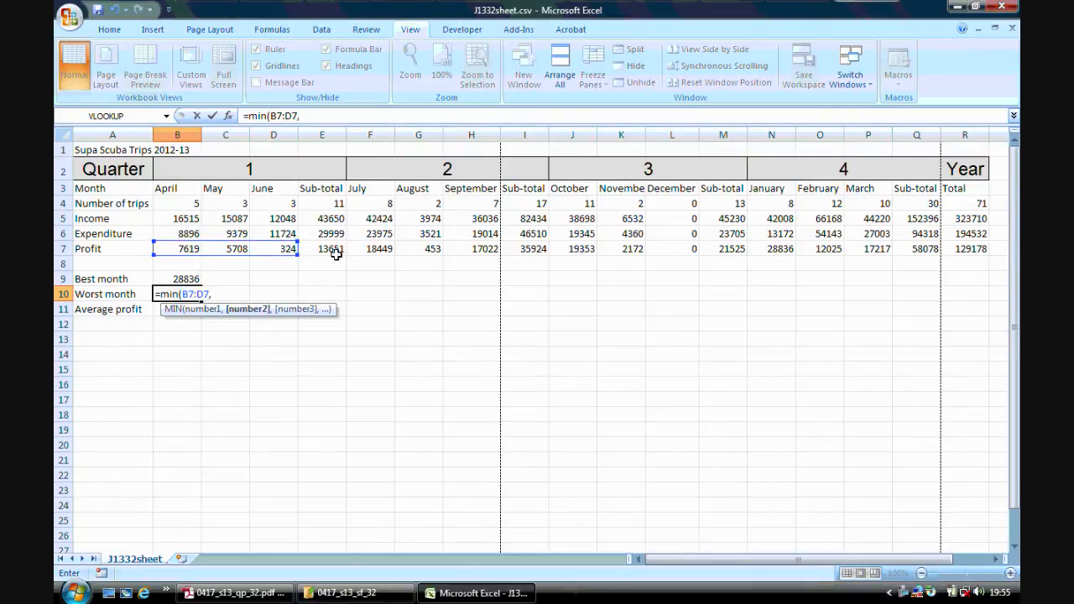
{"action": "left_click_drag", "start_coordinate": [377, 245], "coordinate": [460, 248]}
{"action": "type", "text": ","}
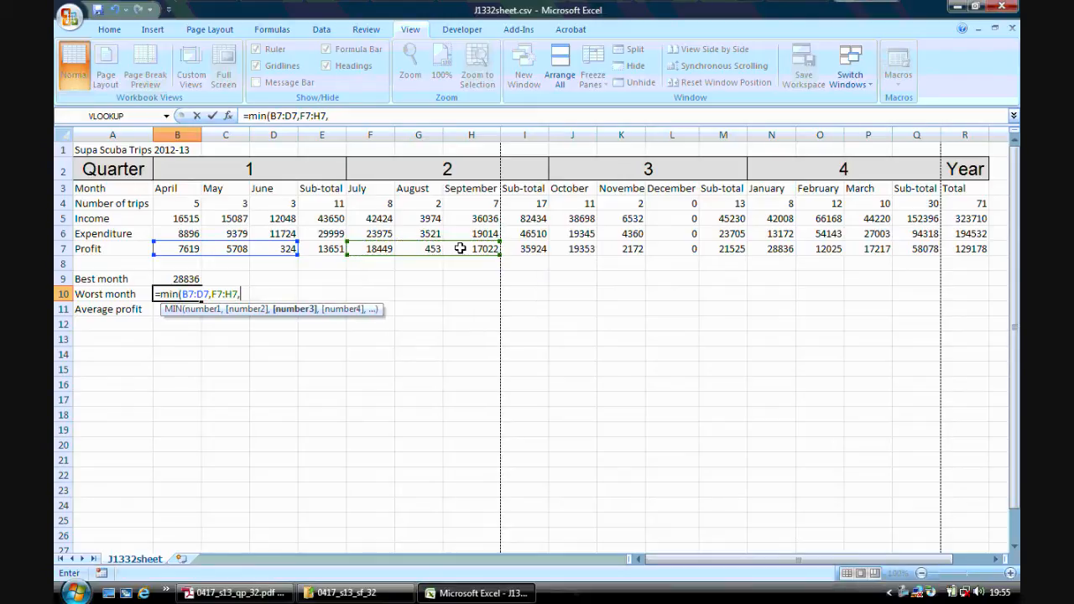
{"action": "left_click_drag", "start_coordinate": [561, 249], "coordinate": [666, 249]}
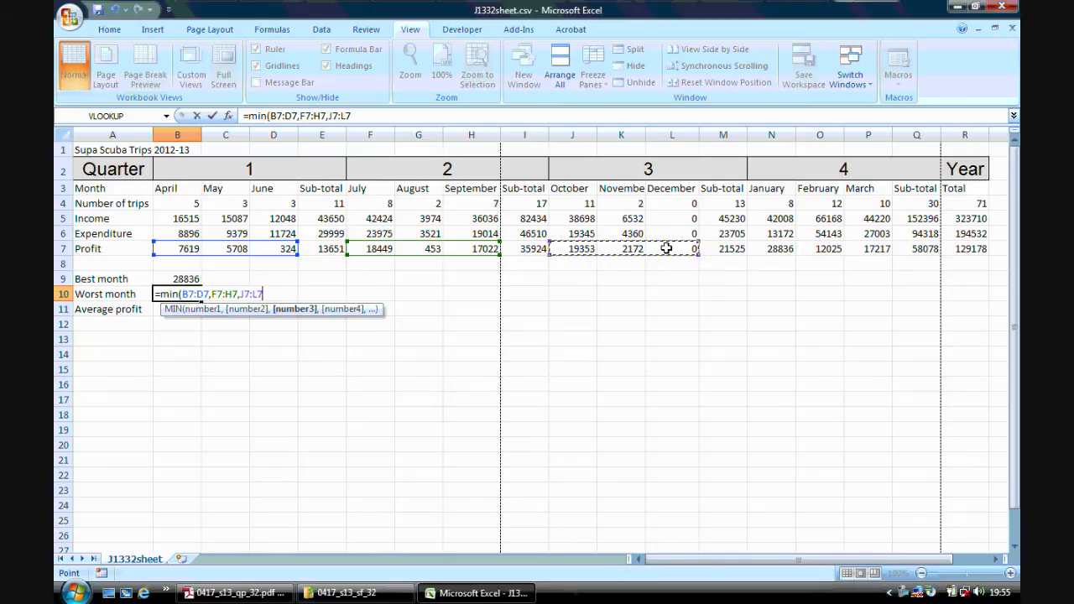
{"action": "type", "text": ","}
{"action": "left_click_drag", "start_coordinate": [762, 248], "coordinate": [860, 246]}
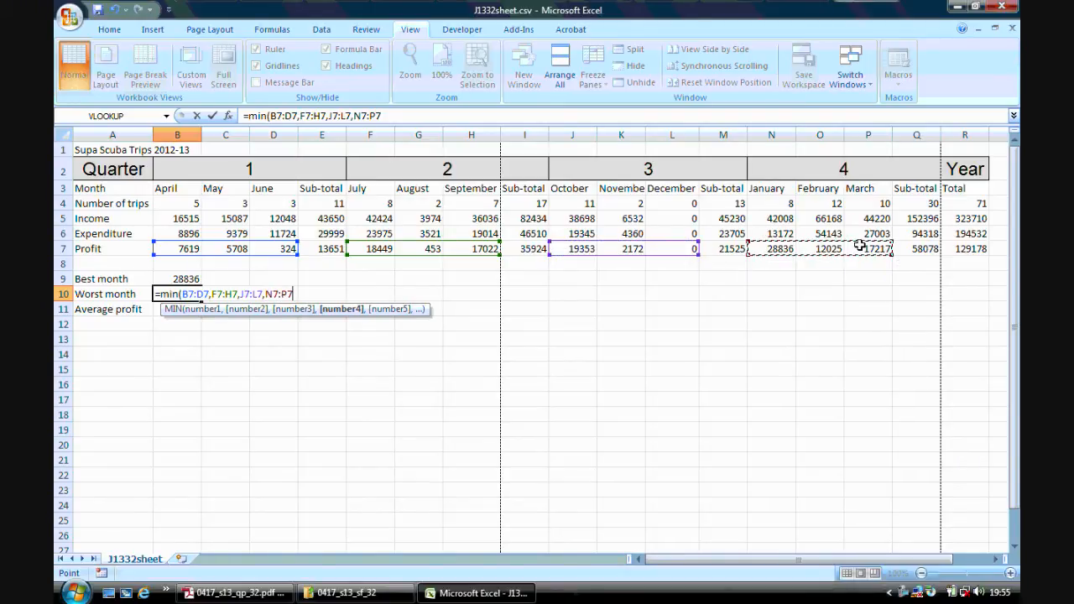
{"action": "type", "text": ")"}
{"action": "key", "text": "Return"}
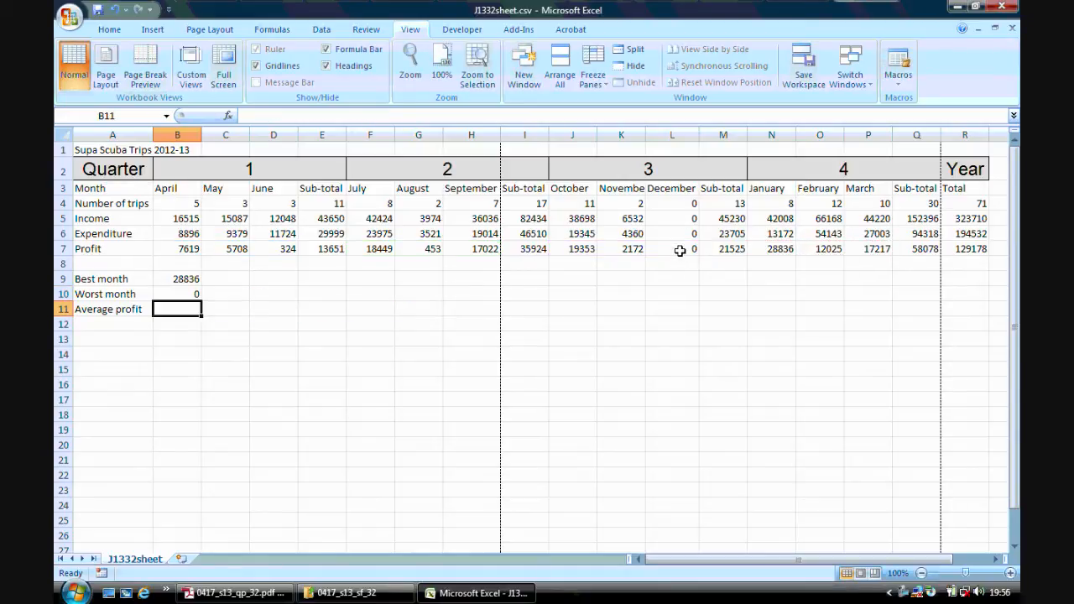
Read step 16 on page 3 of the question paper in Adobe Reader and switch back to Excel.
{"action": "left_click", "coordinate": [283, 594]}
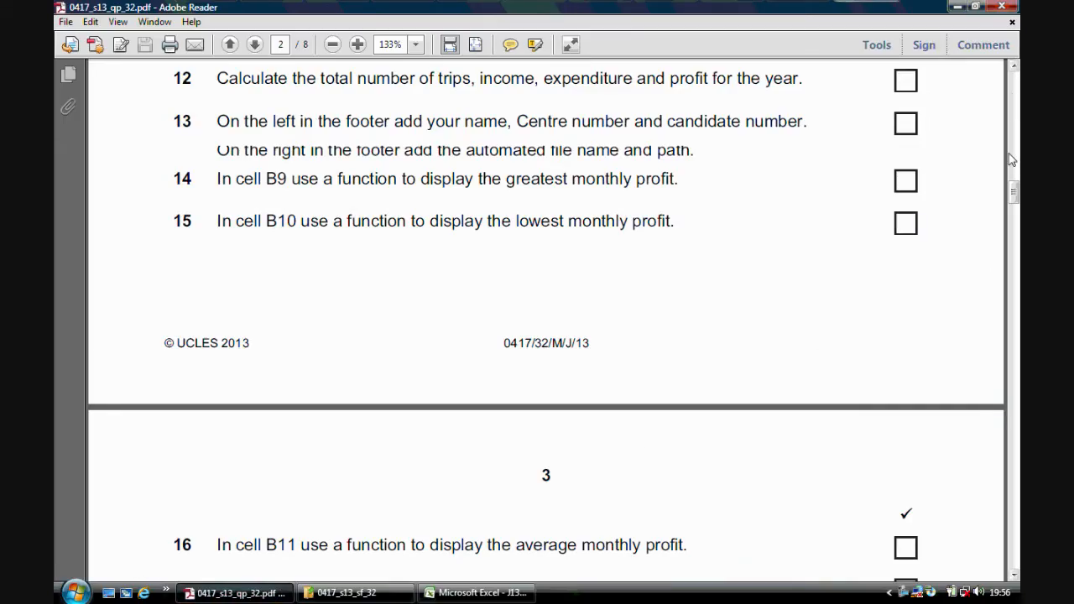
{"action": "left_click_drag", "start_coordinate": [1015, 190], "coordinate": [1015, 202]}
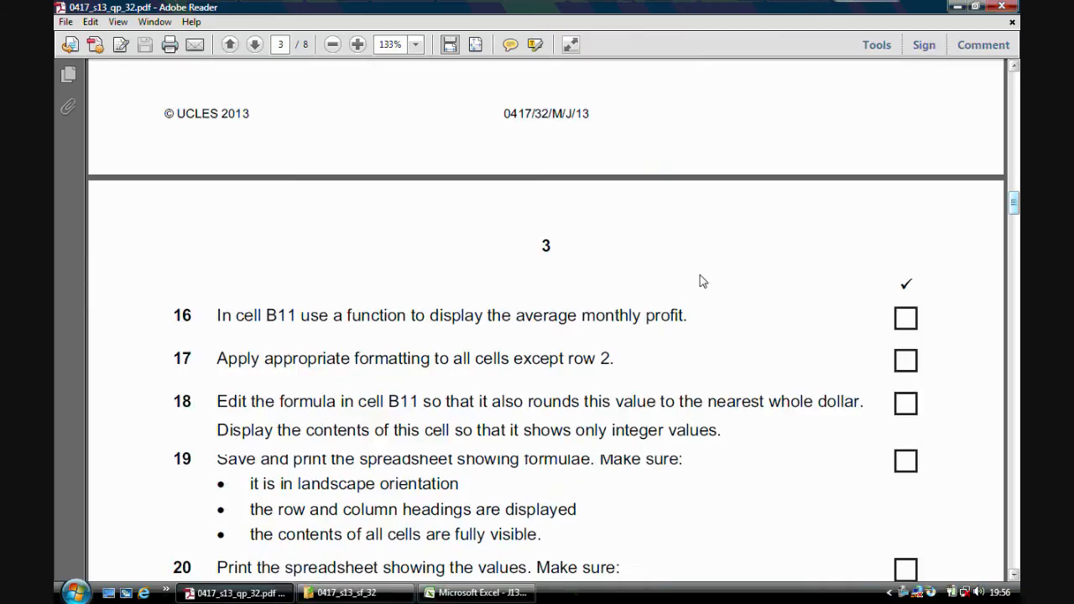
{"action": "left_click", "coordinate": [476, 592]}
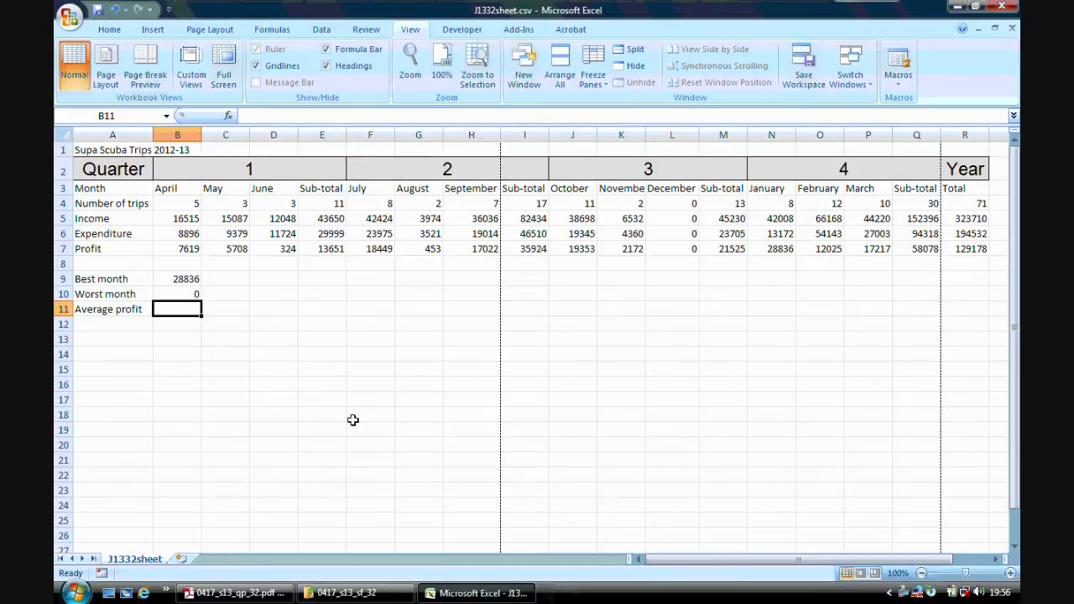
Calculate the average monthly profit in B11 with =AVERAGE(B7:D7,F7:H7,J7:L7,N7:P7).
{"action": "type", "text": "=average("}
{"action": "left_click_drag", "start_coordinate": [184, 250], "coordinate": [260, 252]}
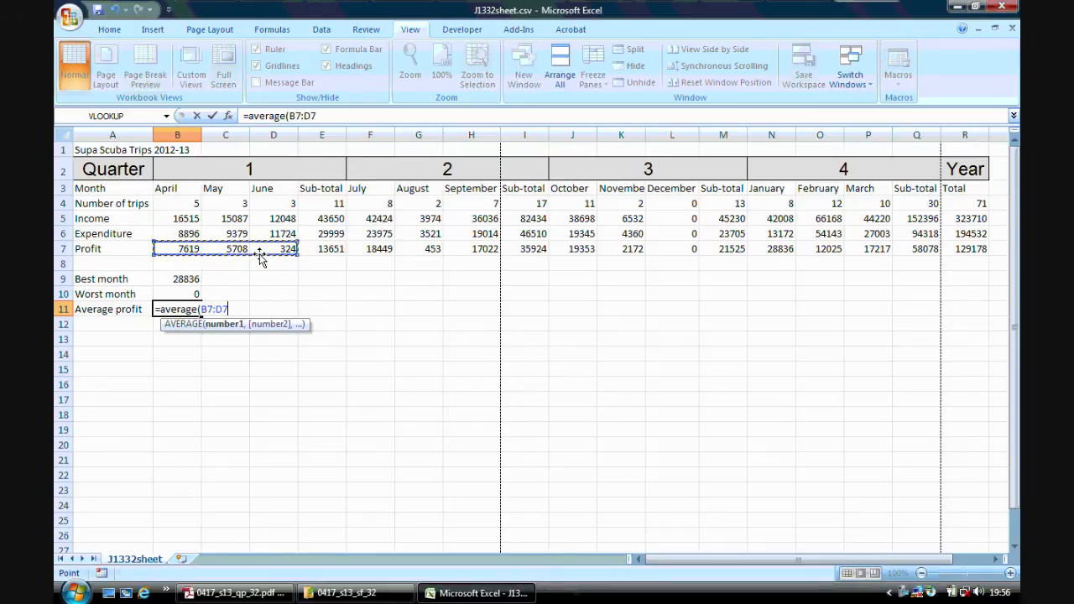
{"action": "type", "text": ","}
{"action": "left_click_drag", "start_coordinate": [351, 247], "coordinate": [472, 248]}
{"action": "type", "text": ","}
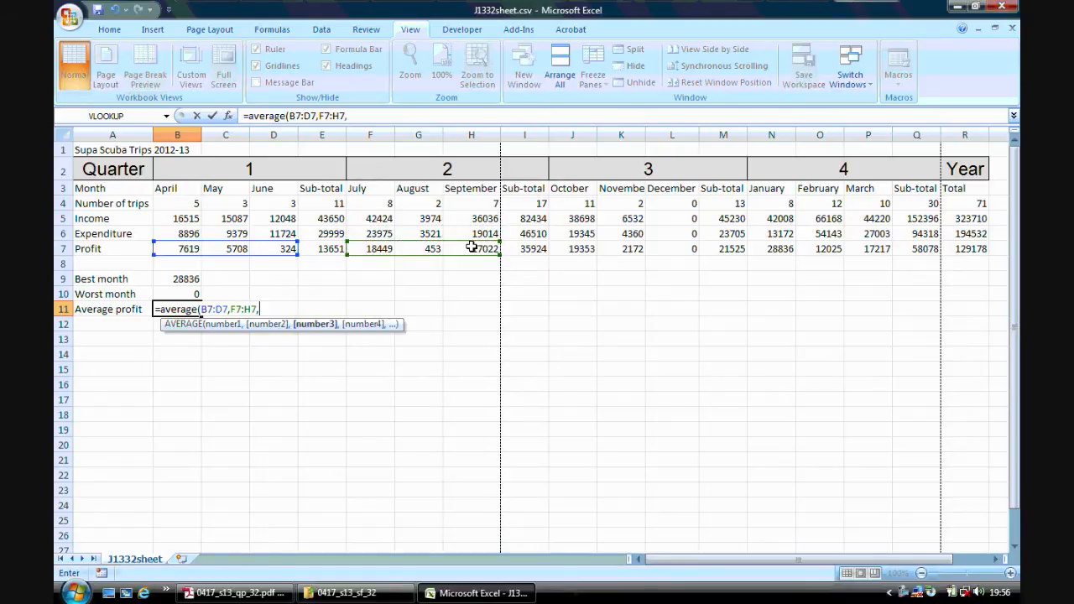
{"action": "left_click_drag", "start_coordinate": [567, 248], "coordinate": [661, 247]}
{"action": "type", "text": ","}
{"action": "left_click_drag", "start_coordinate": [751, 249], "coordinate": [862, 249]}
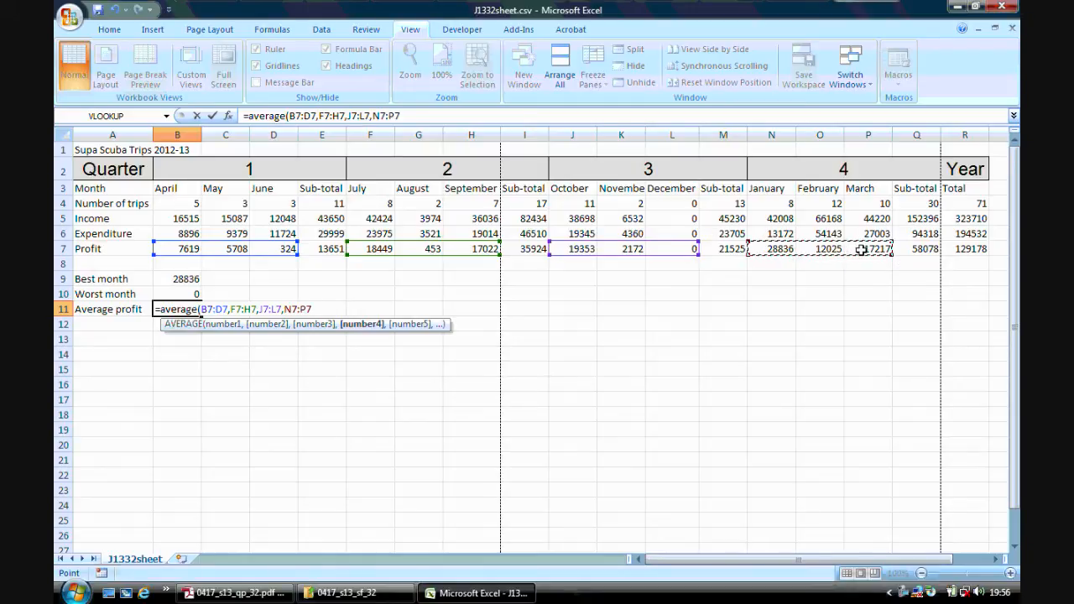
{"action": "type", "text": ")"}
{"action": "key", "text": "Return"}
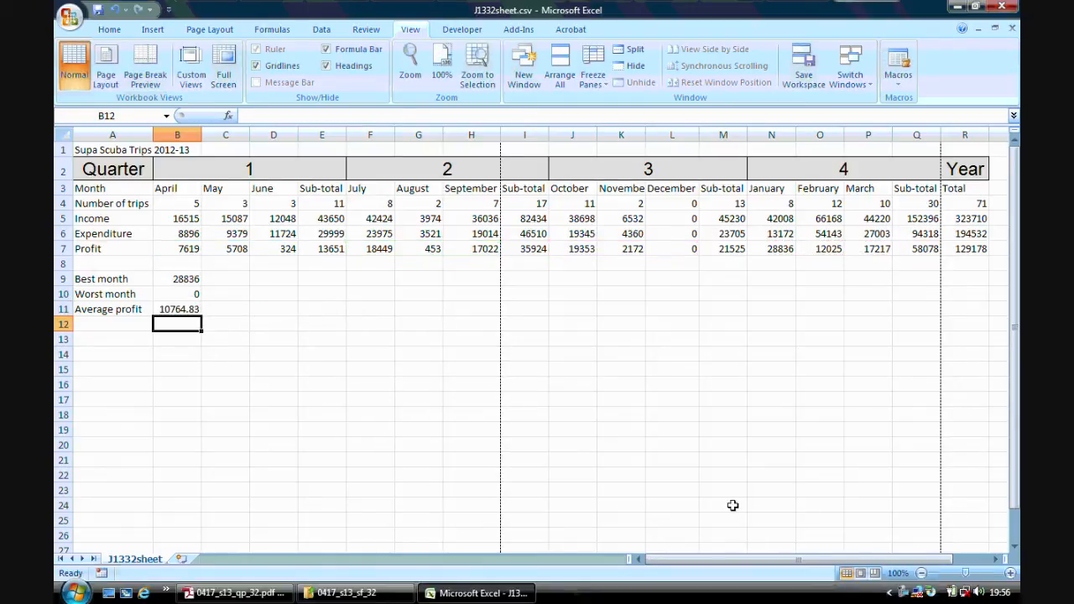
Check step 17 in Adobe Reader and format Excel cells B5:R7 and B9:B11 as Currency with two decimals and the $ English (United States) symbol.
{"action": "left_click", "coordinate": [235, 593]}
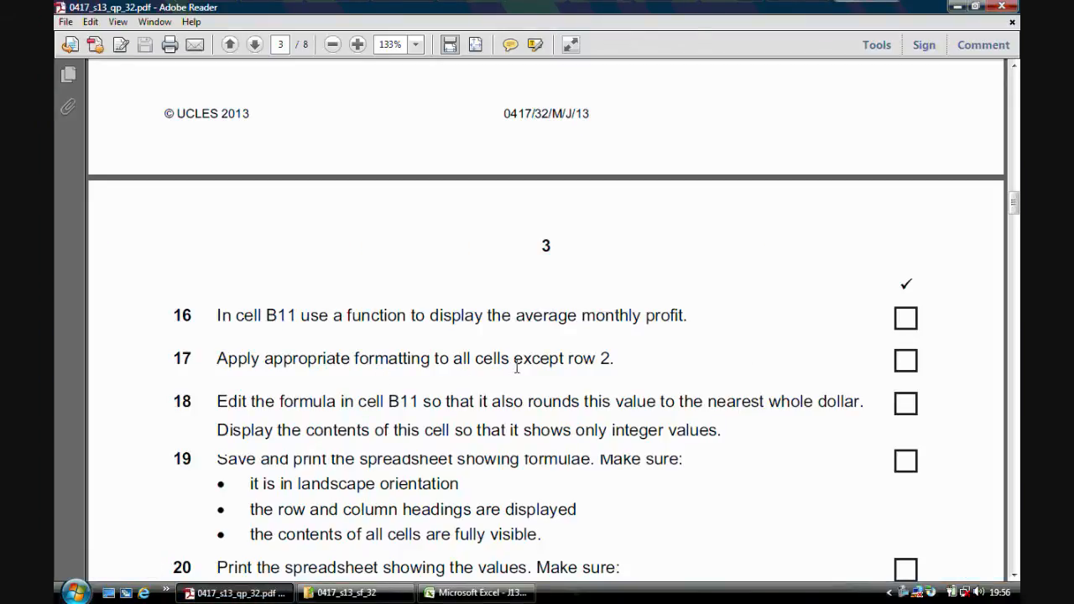
{"action": "left_click", "coordinate": [475, 593]}
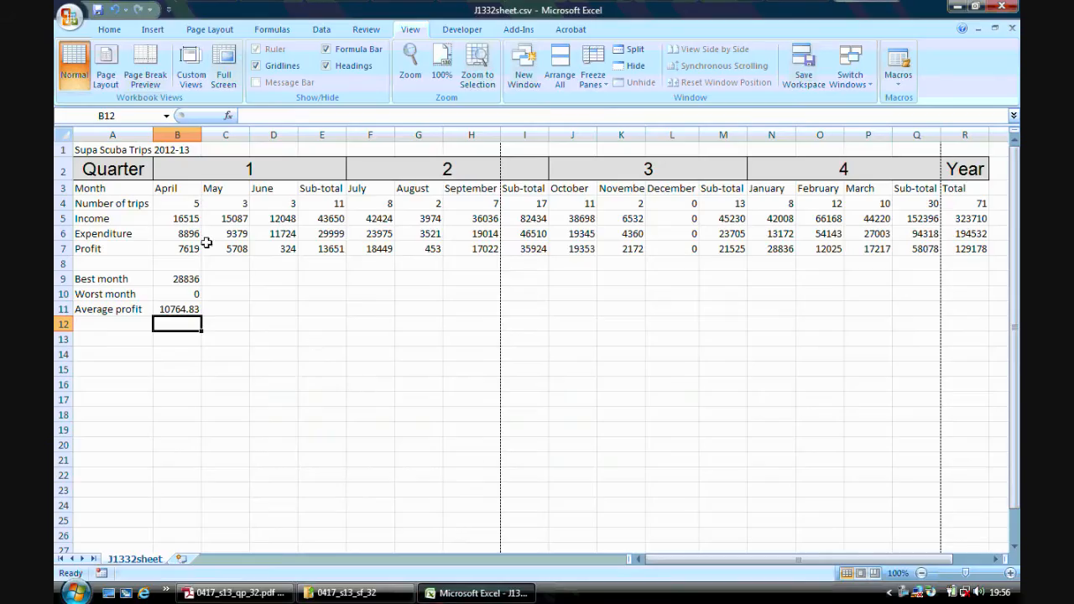
{"action": "left_click_drag", "start_coordinate": [179, 216], "coordinate": [982, 252]}
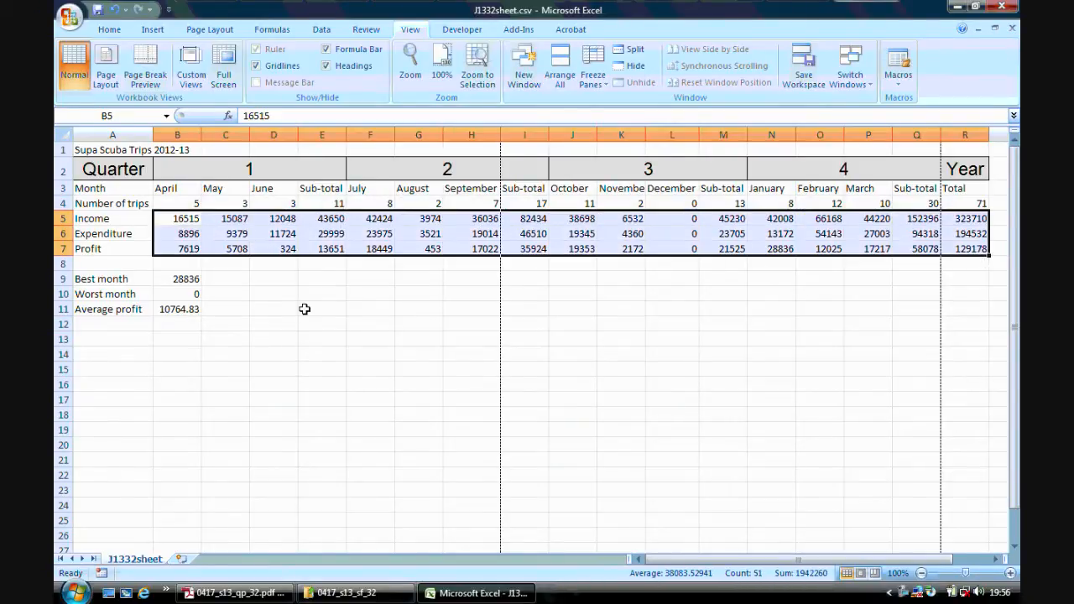
{"action": "left_click_drag", "start_coordinate": [185, 278], "coordinate": [185, 309]}
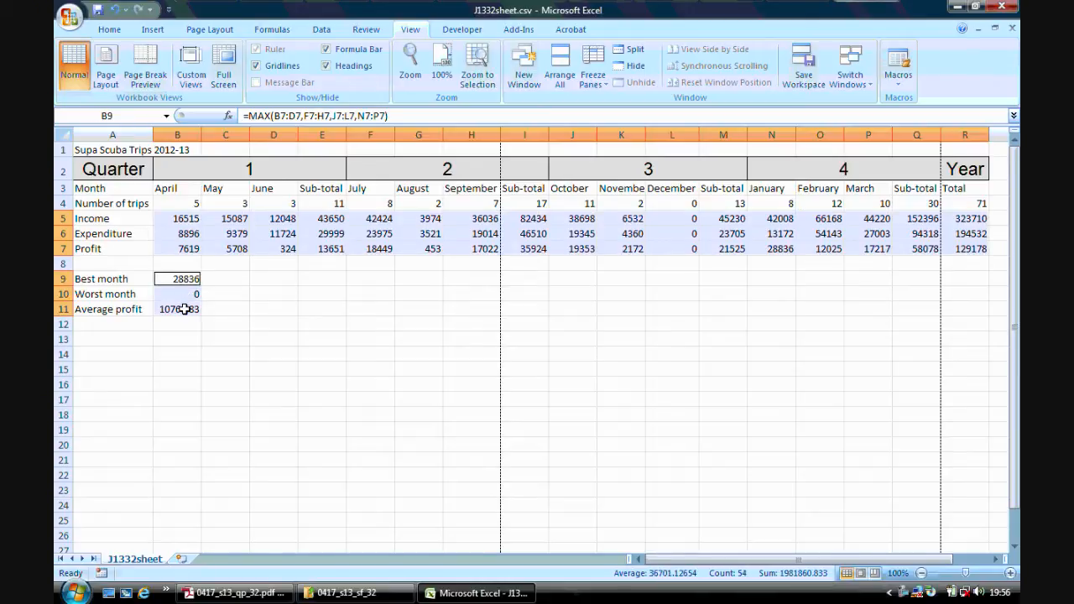
{"action": "right_click", "coordinate": [259, 239]}
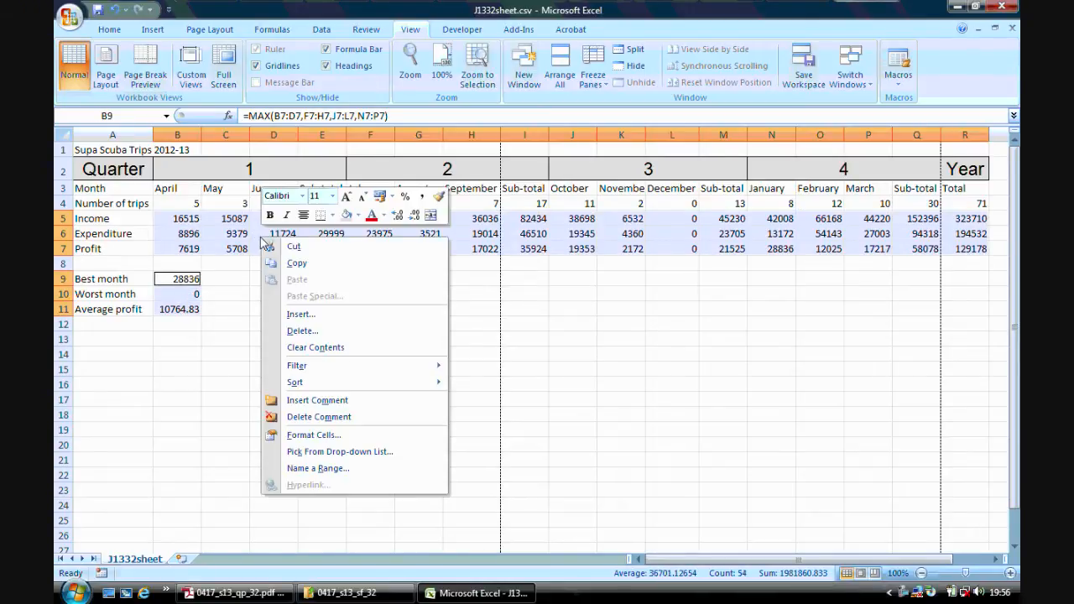
{"action": "left_click", "coordinate": [345, 435]}
{"action": "left_click", "coordinate": [174, 319]}
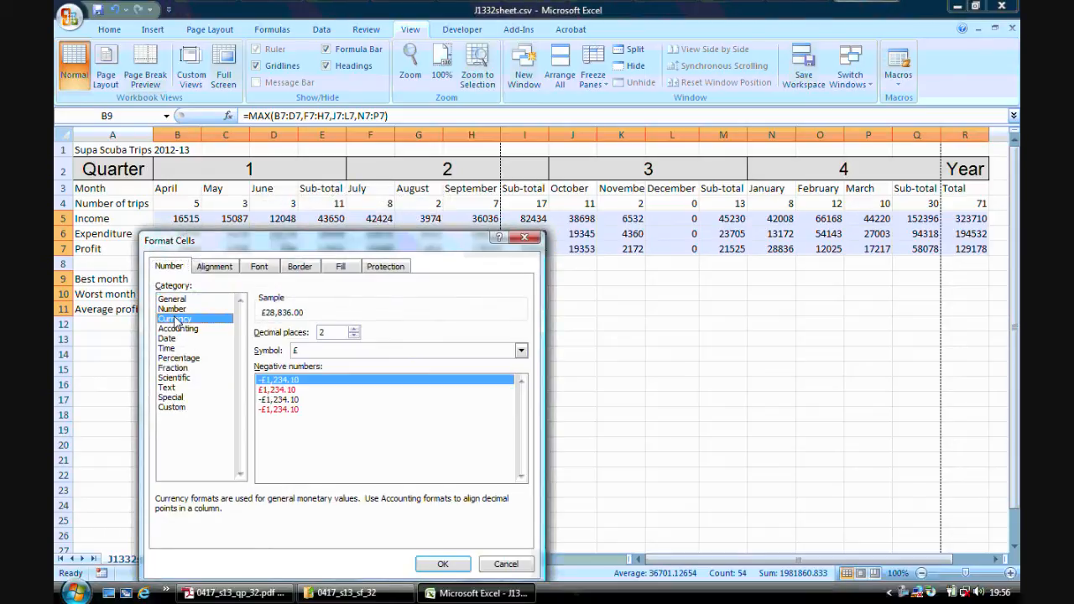
{"action": "left_click", "coordinate": [521, 350]}
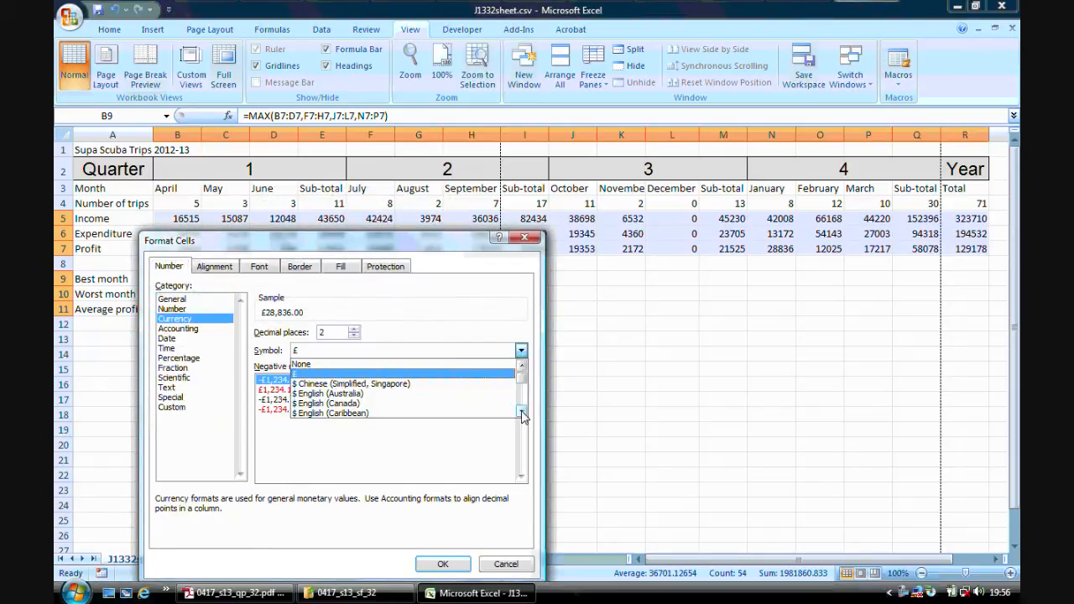
{"action": "left_click", "coordinate": [521, 412]}
{"action": "left_click", "coordinate": [521, 411]}
{"action": "left_click", "coordinate": [521, 412]}
{"action": "left_click", "coordinate": [521, 412]}
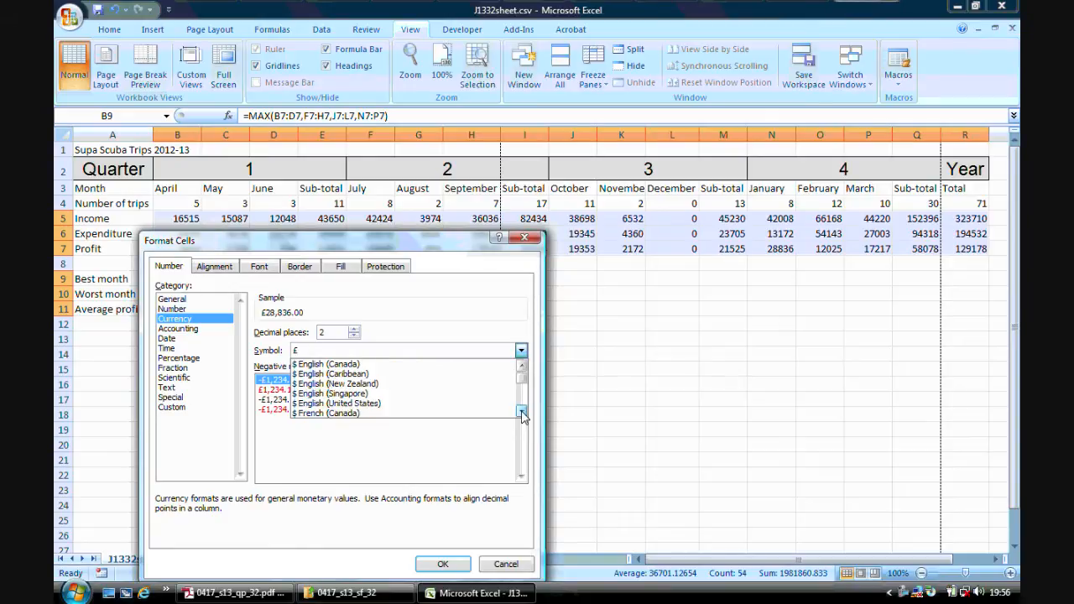
{"action": "left_click", "coordinate": [357, 404]}
{"action": "left_click", "coordinate": [453, 567]}
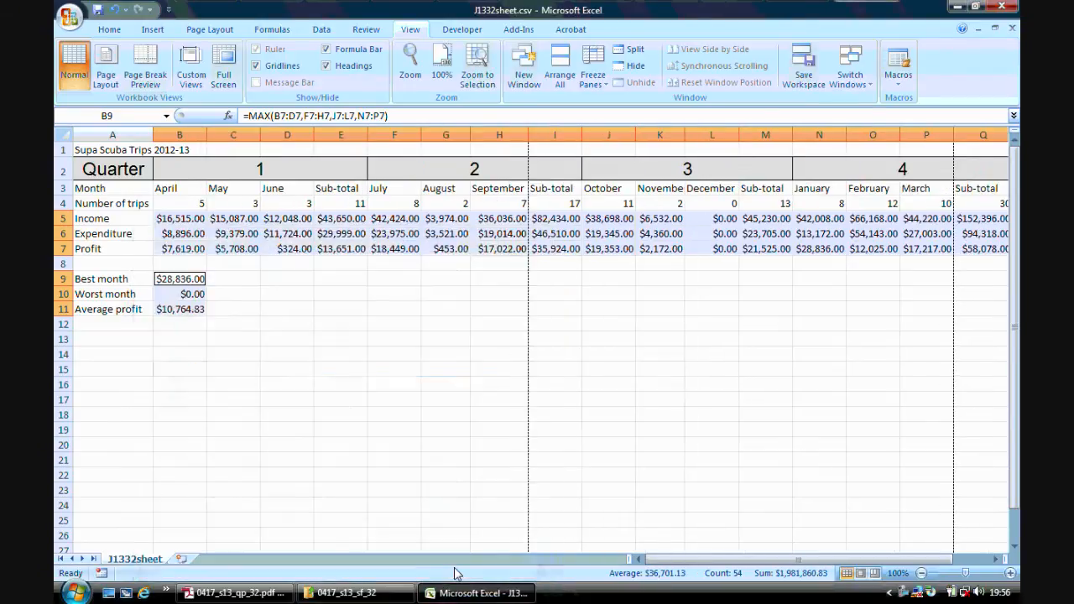
{"action": "left_click", "coordinate": [485, 463]}
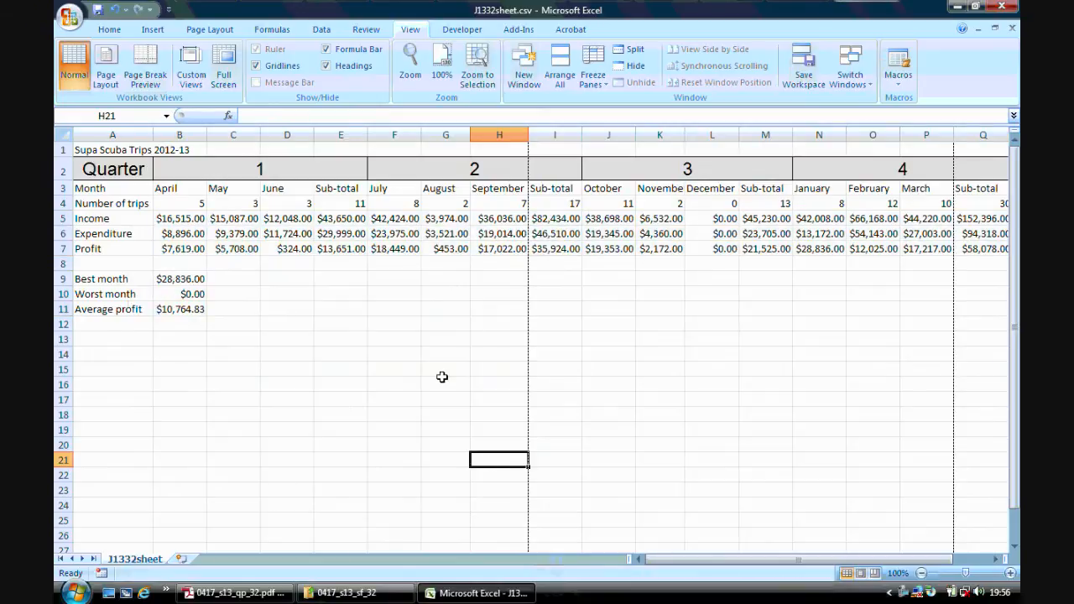
Read step 18 on page 3 of the question paper in Adobe Reader and switch back to Excel.
{"action": "left_click", "coordinate": [235, 593]}
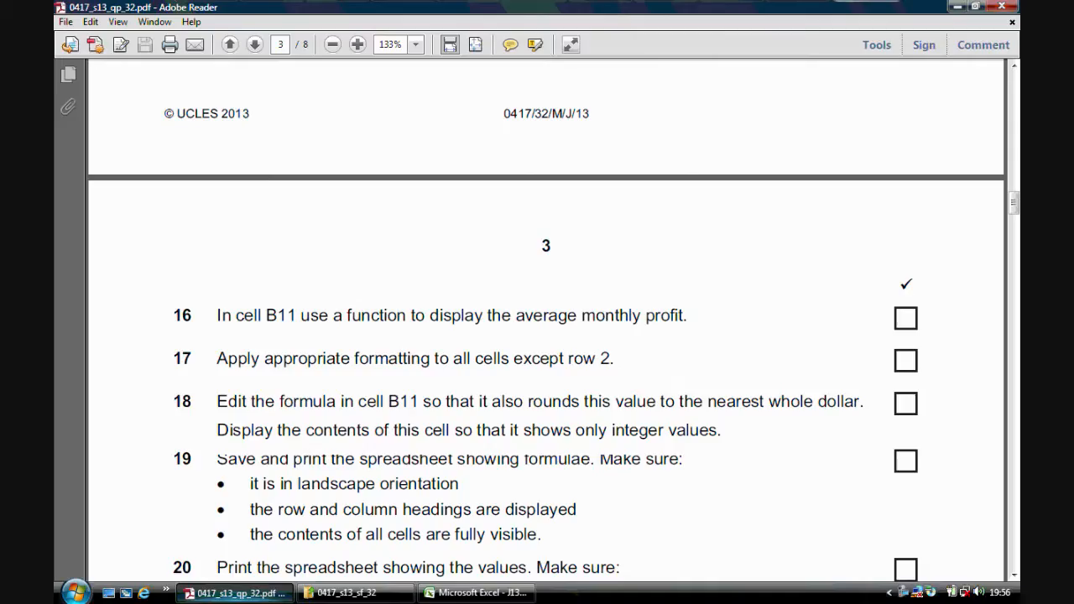
{"action": "left_click_drag", "start_coordinate": [1013, 204], "coordinate": [1015, 215]}
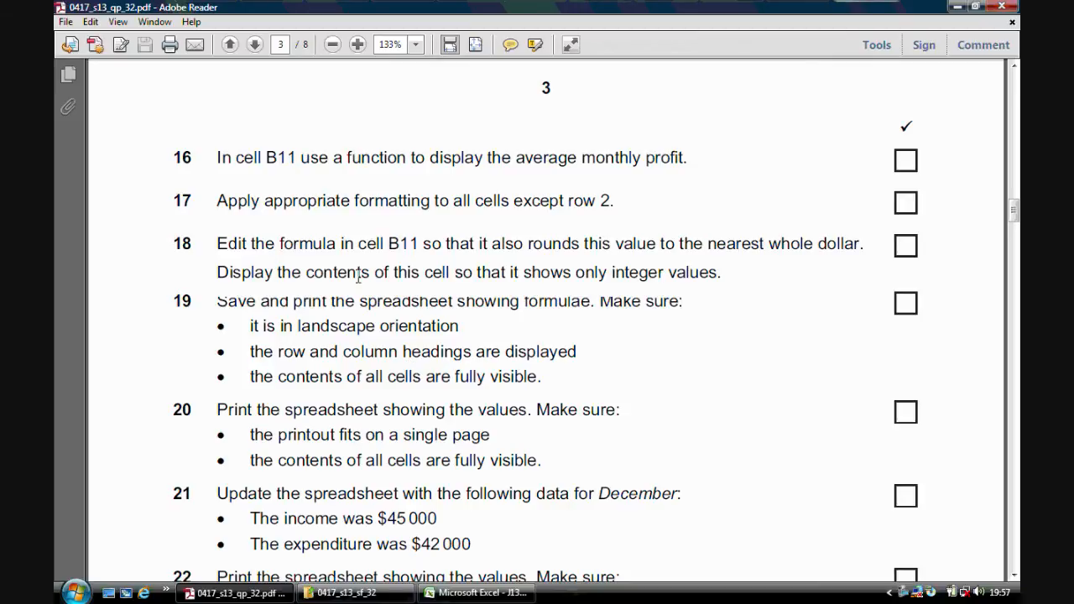
{"action": "left_click", "coordinate": [474, 592]}
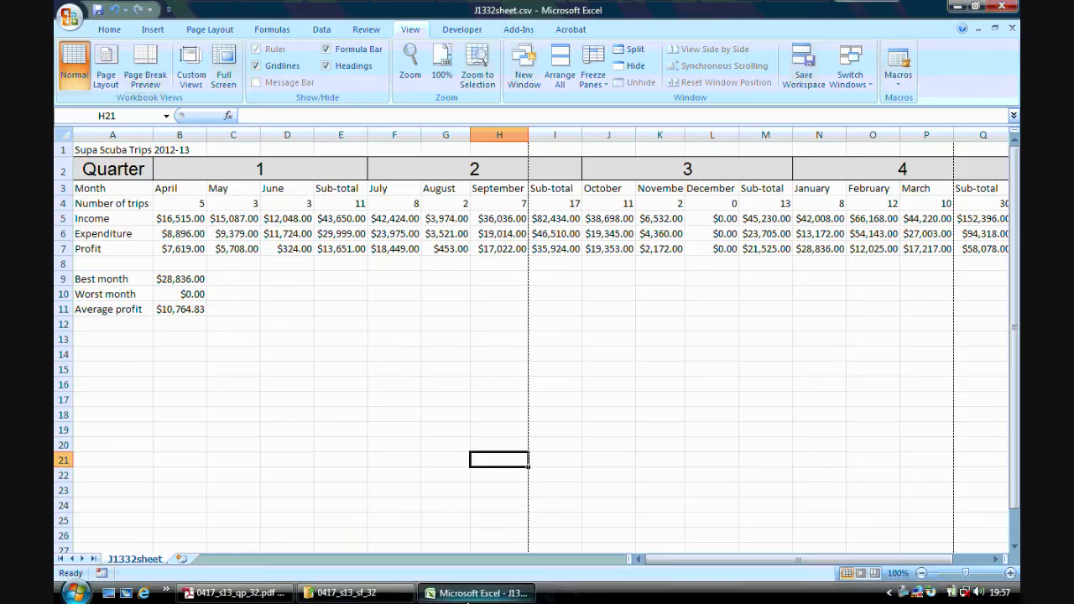
Edit the average profit formula in B11 to =ROUND(AVERAGE(B7:D7,F7:H7,J7:L7,N7:P7),0).
{"action": "left_click", "coordinate": [182, 309]}
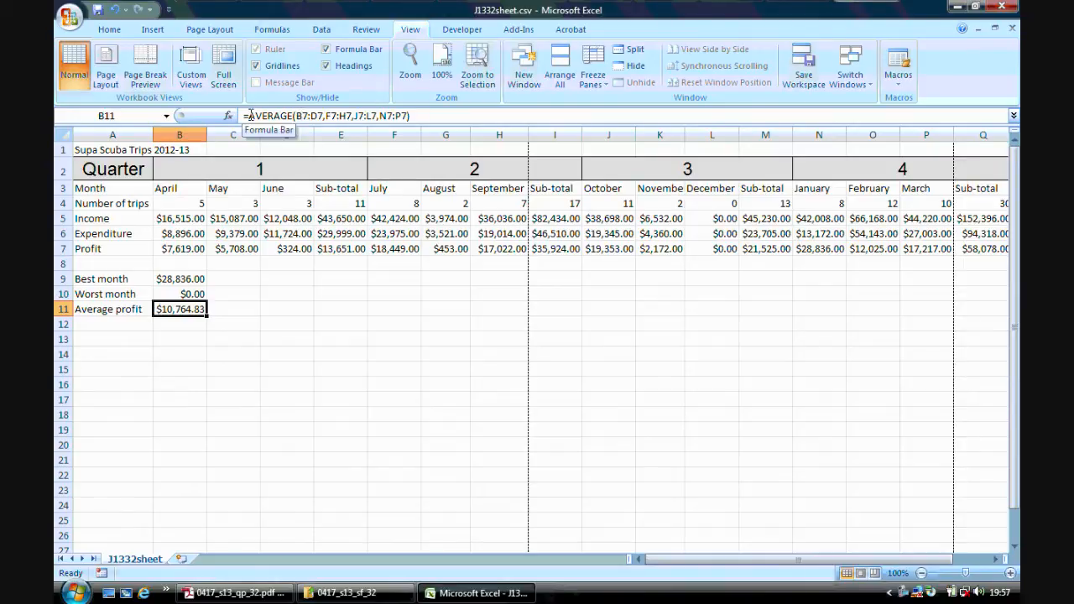
{"action": "left_click", "coordinate": [270, 595]}
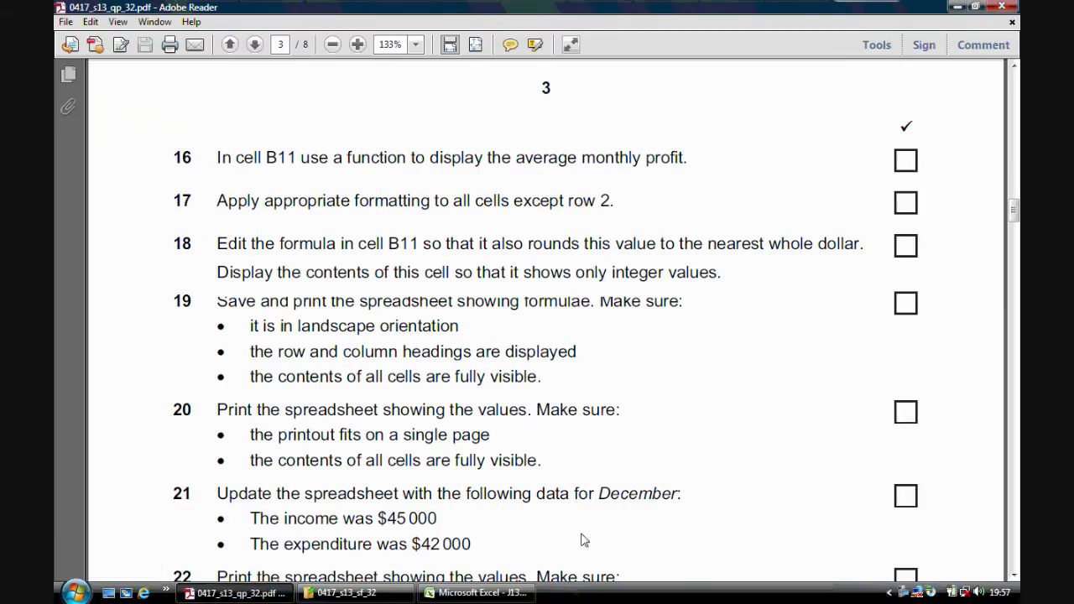
{"action": "left_click", "coordinate": [507, 596]}
{"action": "left_click", "coordinate": [251, 115]}
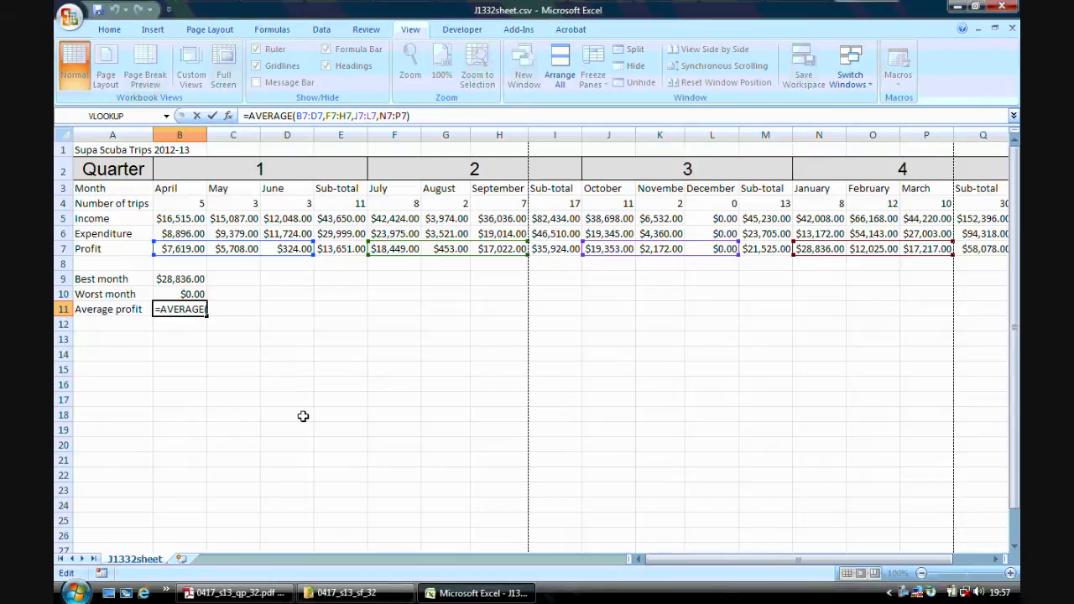
{"action": "type", "text": "round"}
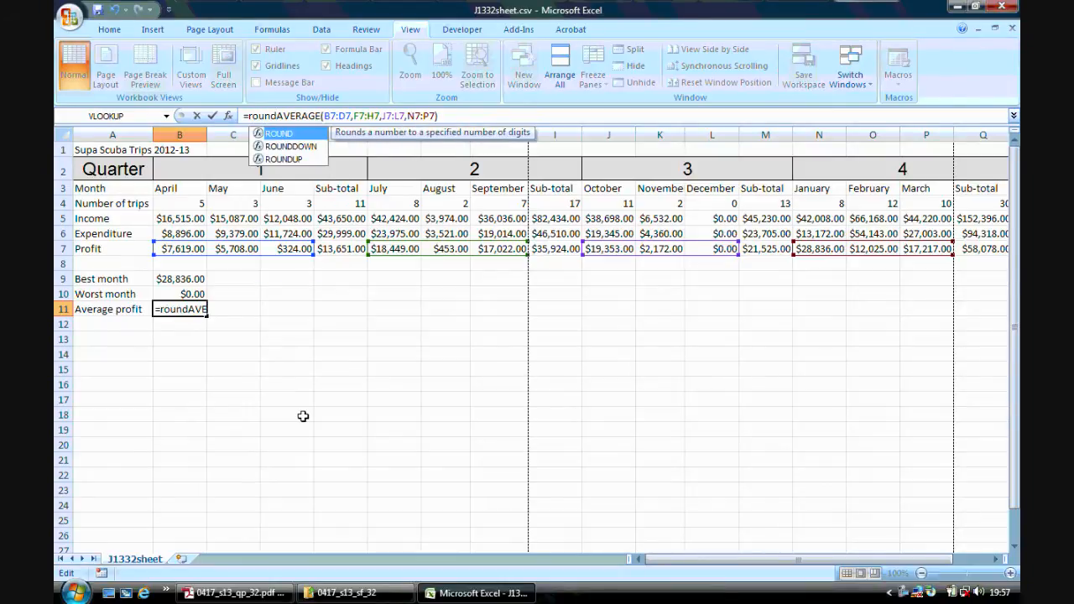
{"action": "type", "text": "("}
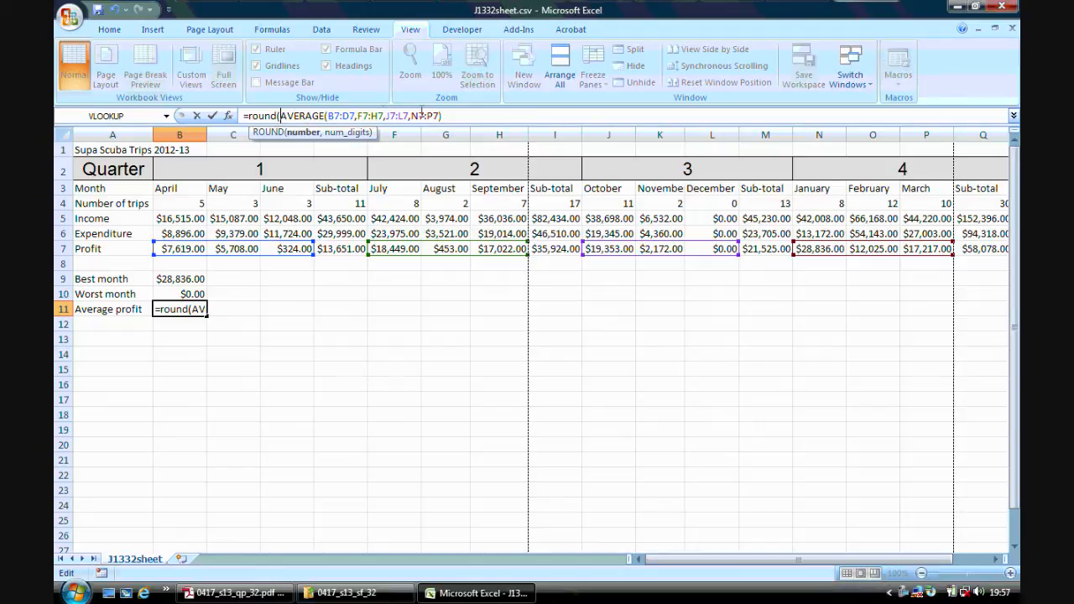
{"action": "type", "text": ","}
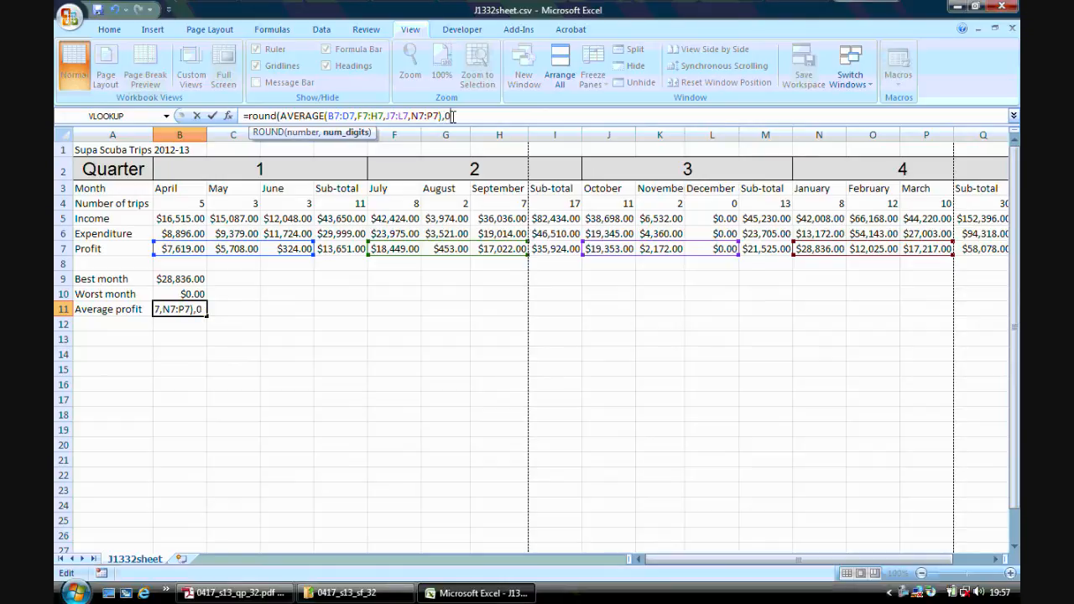
{"action": "type", "text": "0)"}
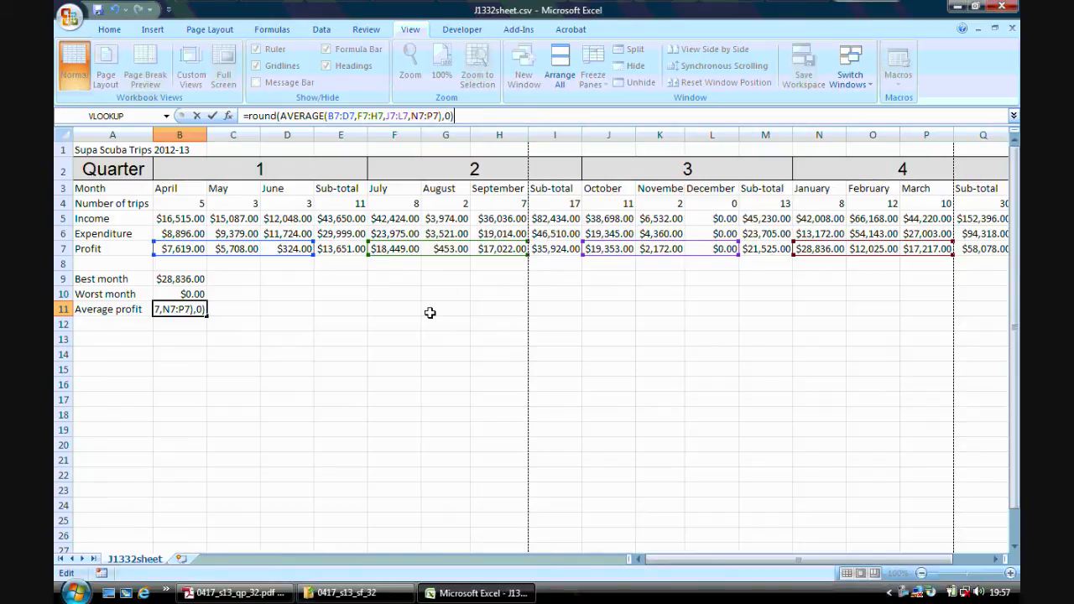
{"action": "key", "text": "Return"}
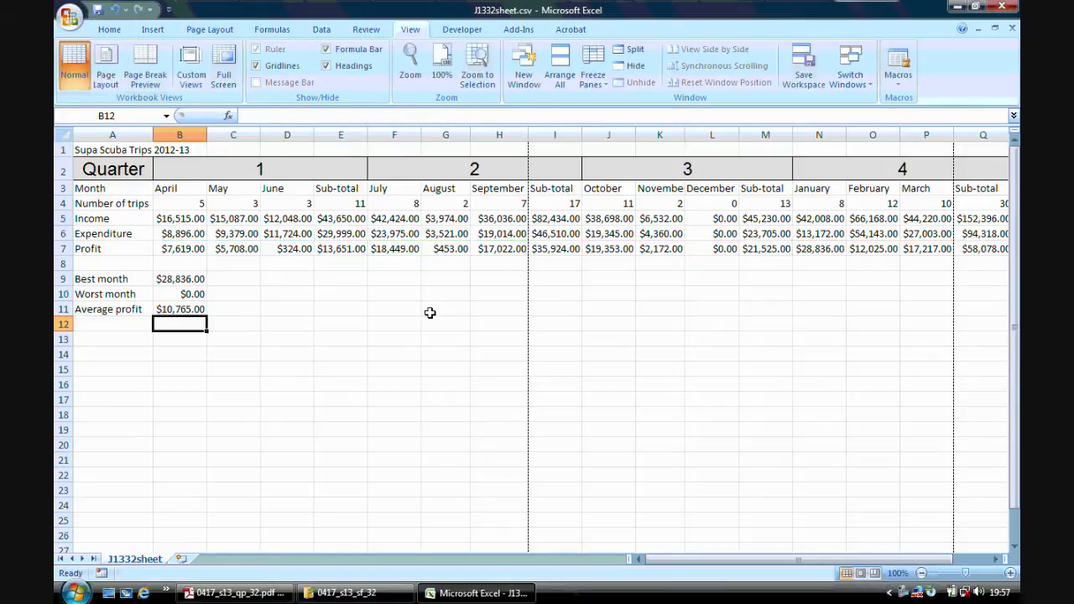
Format cell B11 as Currency with 0 decimal places.
{"action": "left_click", "coordinate": [195, 310]}
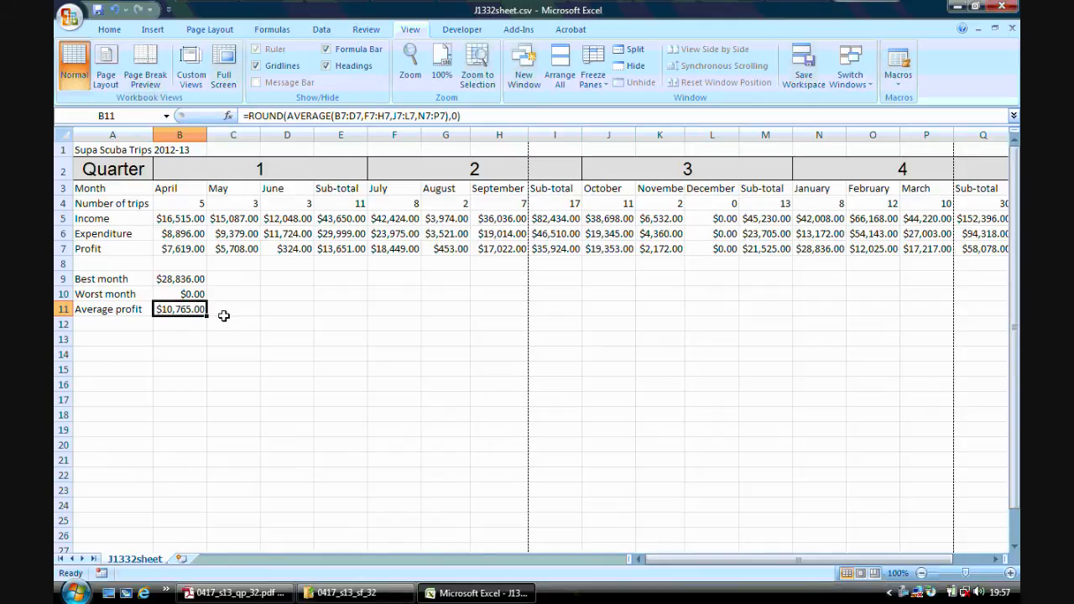
{"action": "right_click", "coordinate": [198, 309]}
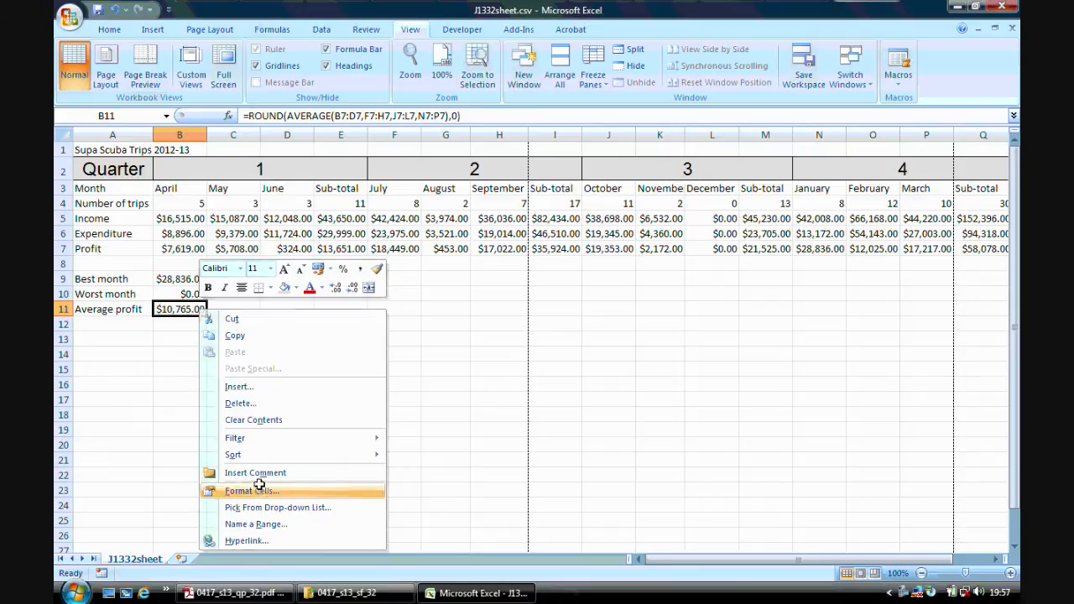
{"action": "left_click", "coordinate": [252, 491]}
{"action": "left_click", "coordinate": [271, 338]}
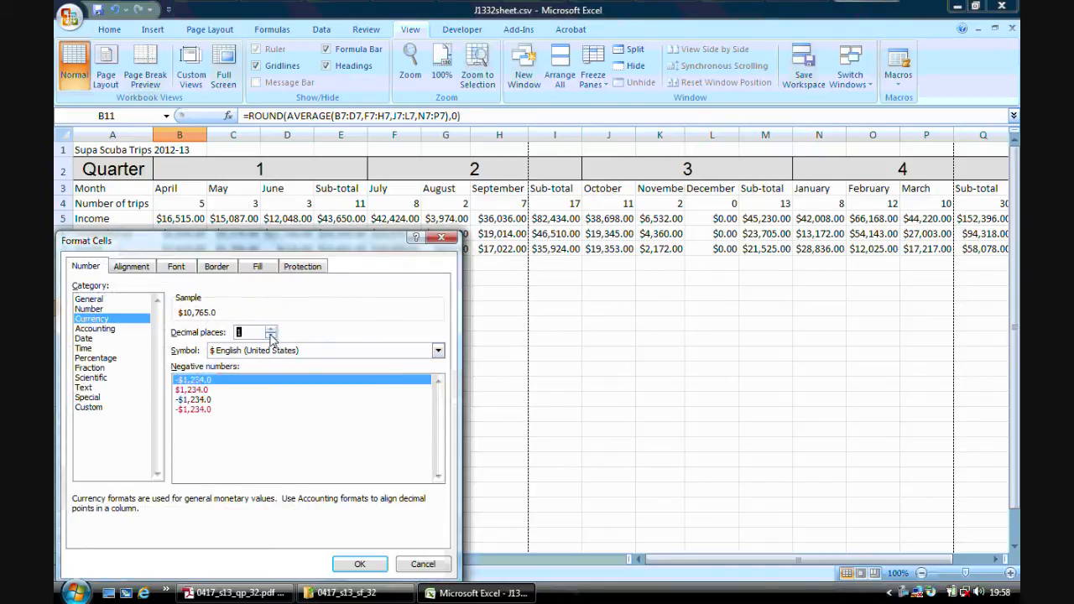
{"action": "left_click", "coordinate": [271, 337]}
{"action": "left_click", "coordinate": [350, 565]}
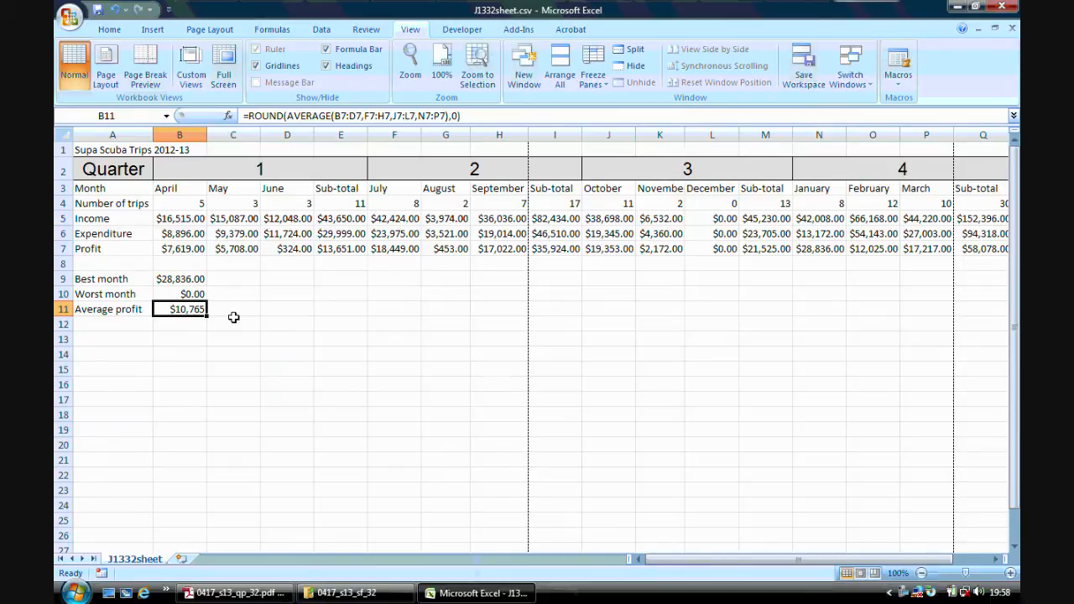
{"action": "left_click", "coordinate": [227, 355]}
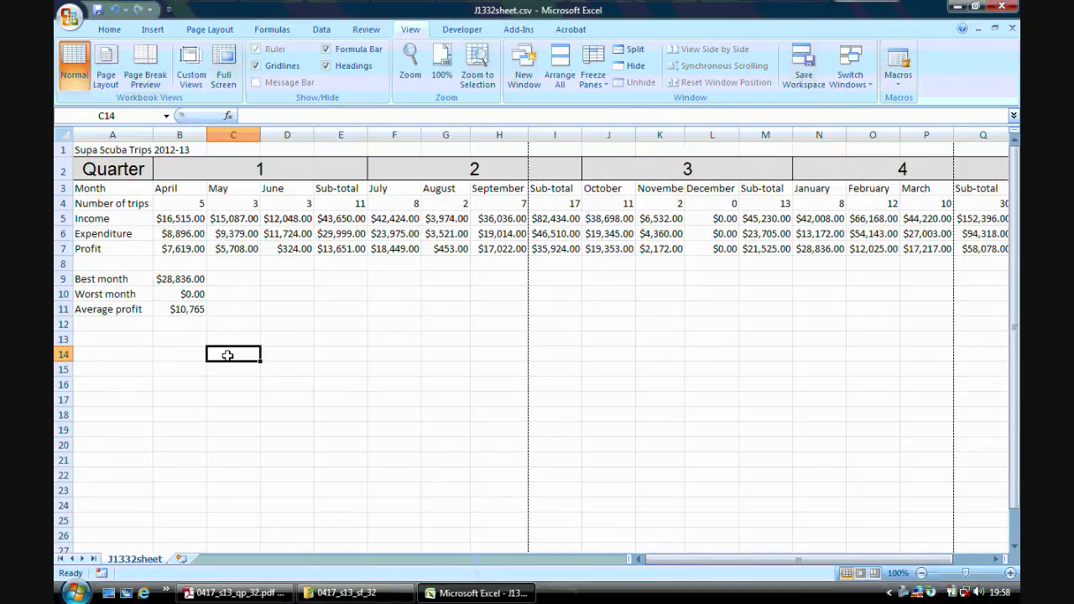
Check step 19 in Adobe Reader and switch the Excel worksheet to showing formulas.
{"action": "left_click", "coordinate": [256, 593]}
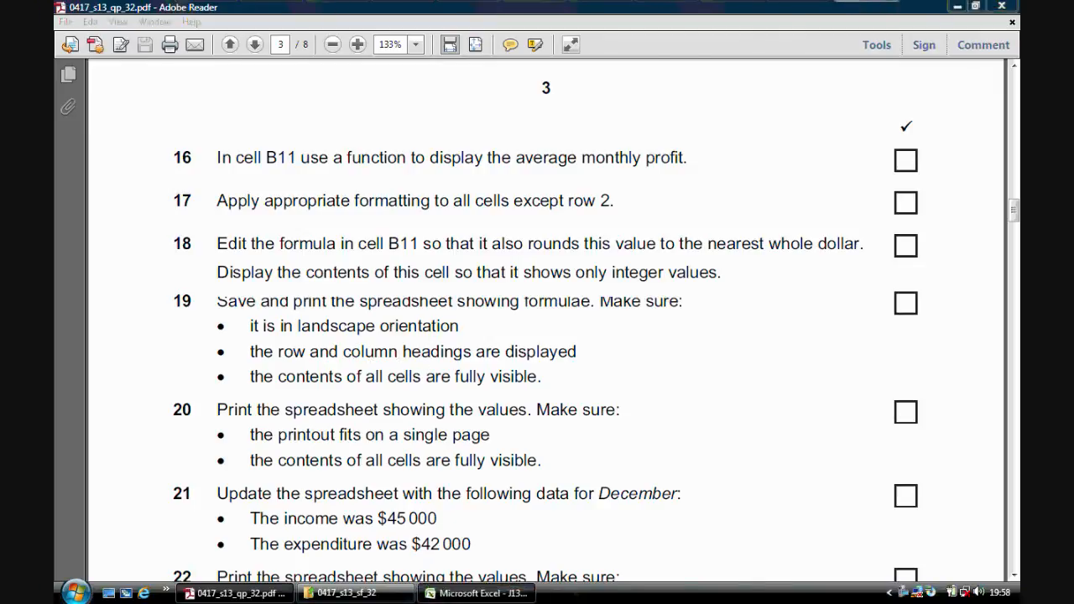
{"action": "left_click", "coordinate": [475, 593]}
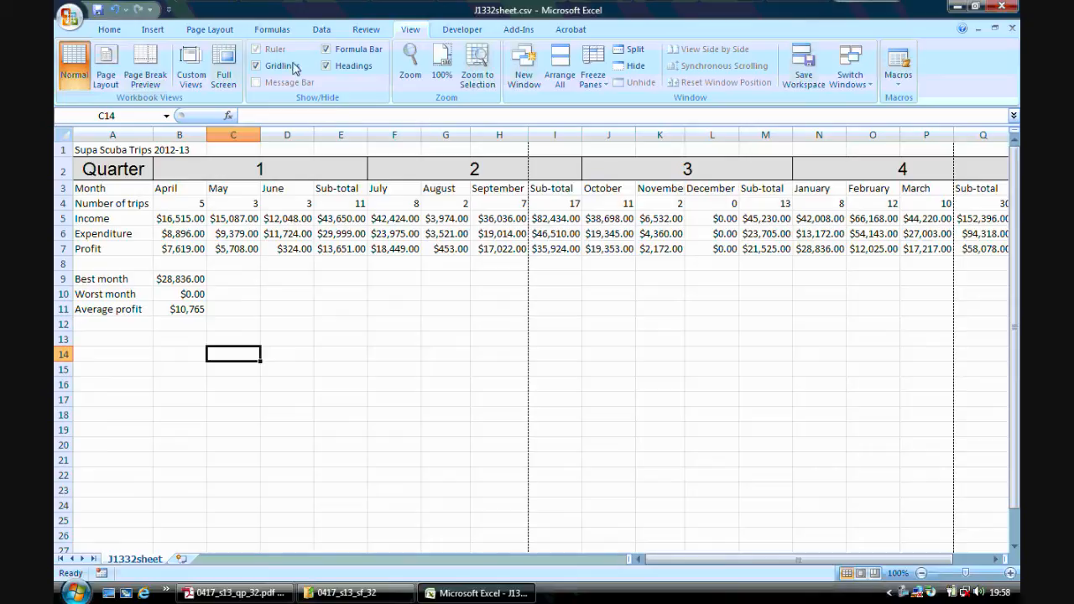
{"action": "left_click", "coordinate": [260, 29]}
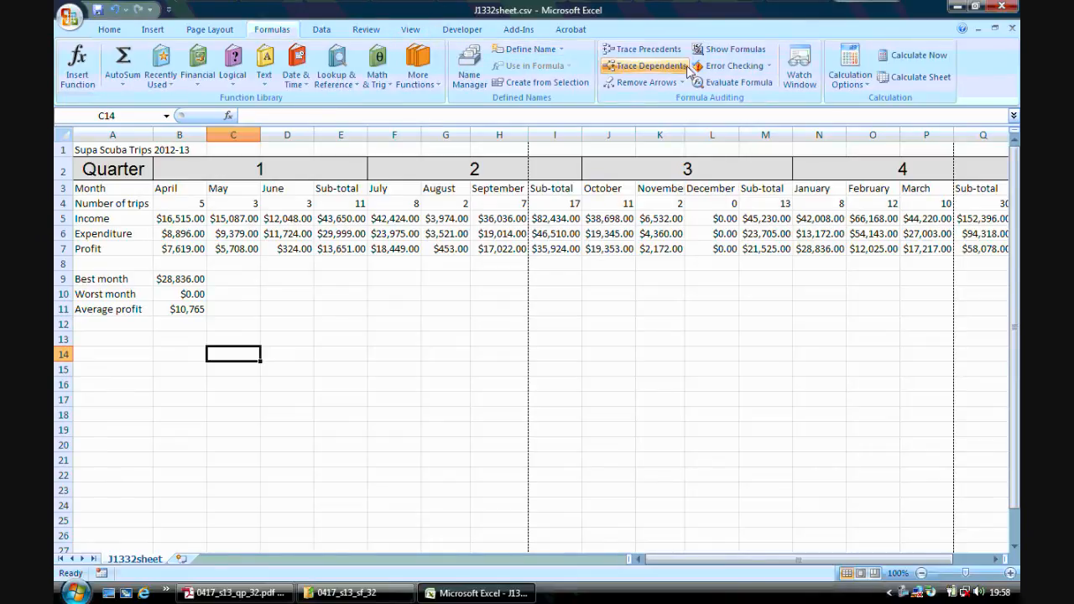
{"action": "left_click", "coordinate": [723, 49]}
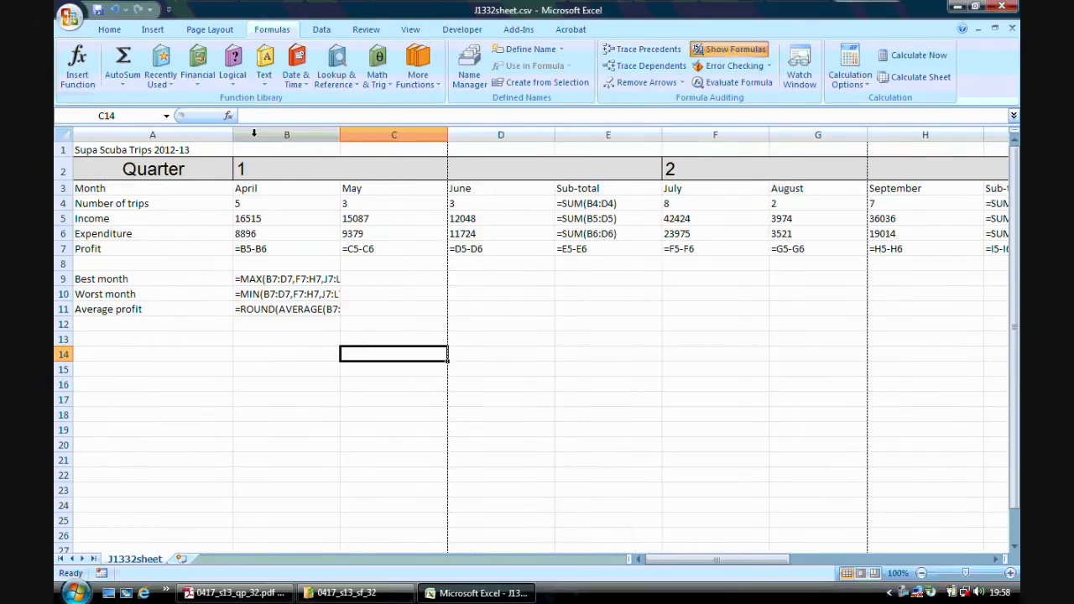
Autofit the widths of columns A to J one by one to the displayed formulas.
{"action": "double_click", "coordinate": [232, 135]}
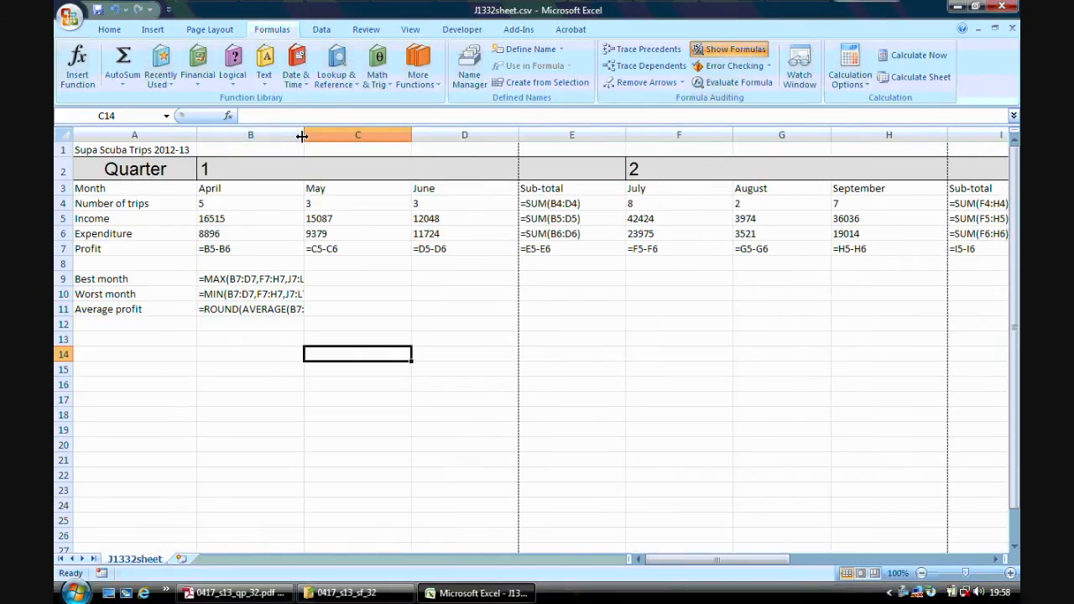
{"action": "double_click", "coordinate": [304, 134]}
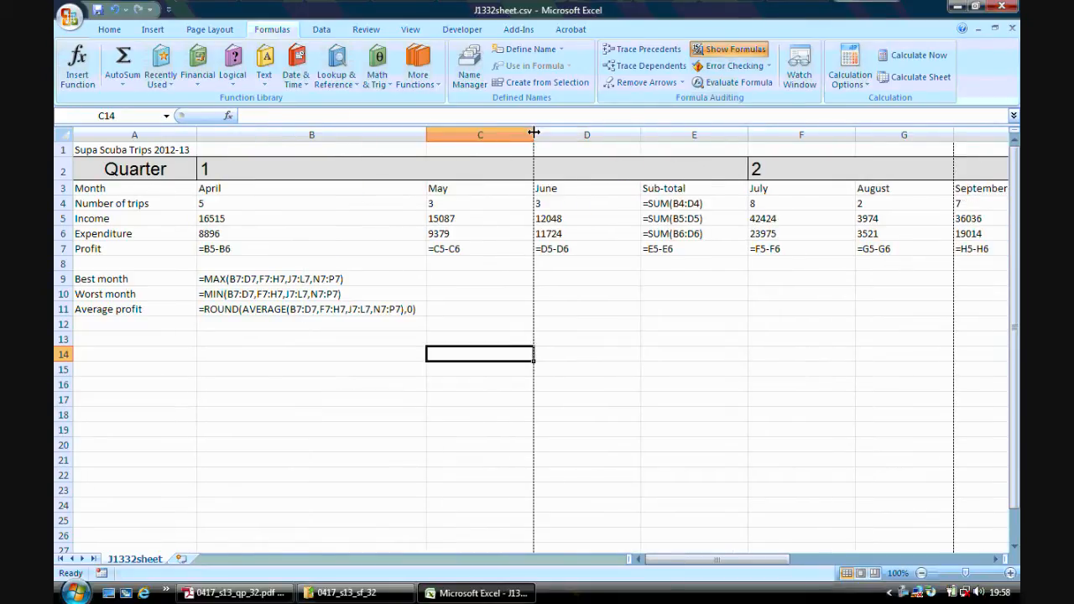
{"action": "double_click", "coordinate": [534, 134]}
{"action": "double_click", "coordinate": [574, 135]}
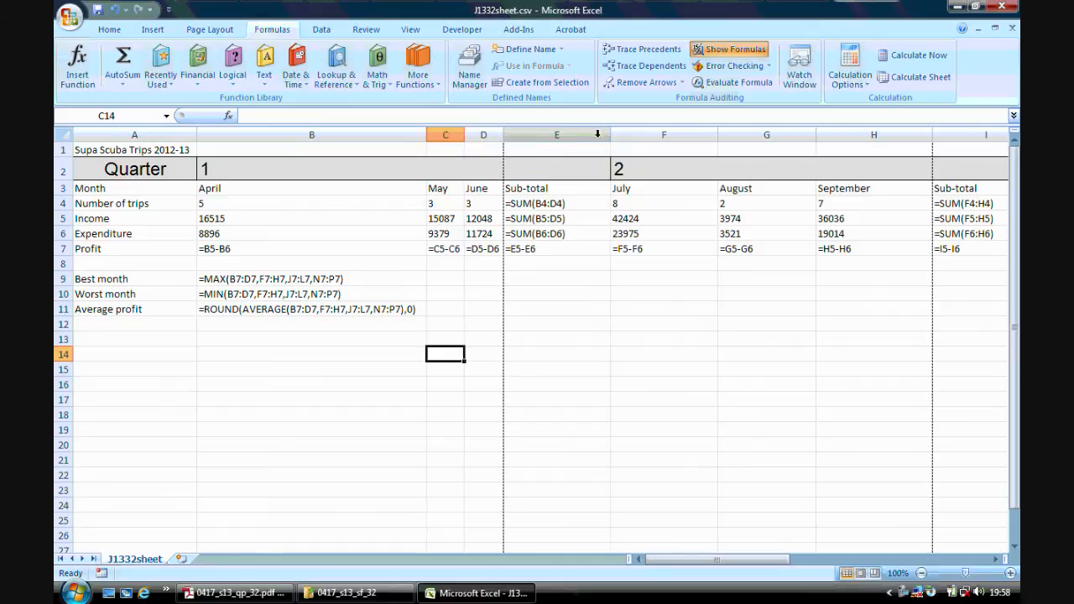
{"action": "double_click", "coordinate": [610, 135]}
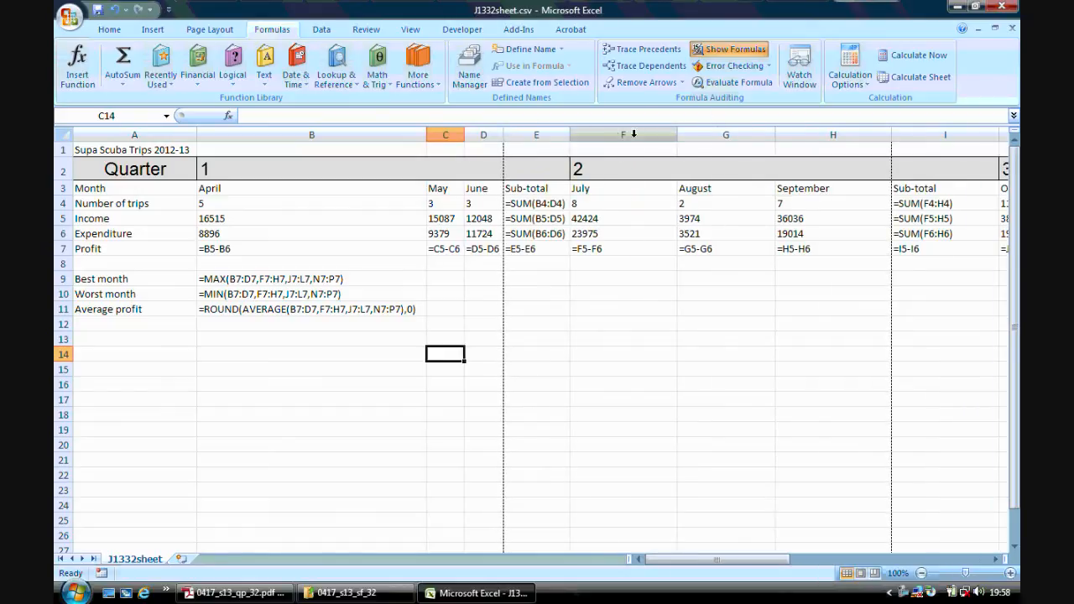
{"action": "double_click", "coordinate": [674, 132]}
{"action": "double_click", "coordinate": [703, 133]}
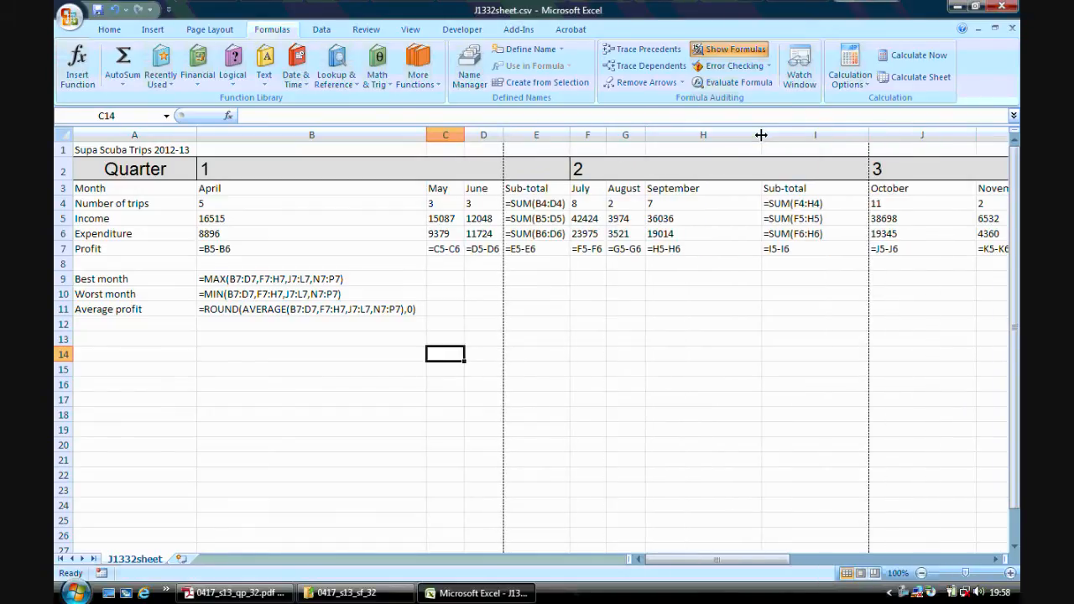
{"action": "double_click", "coordinate": [761, 134]}
{"action": "double_click", "coordinate": [811, 135]}
{"action": "double_click", "coordinate": [880, 134]}
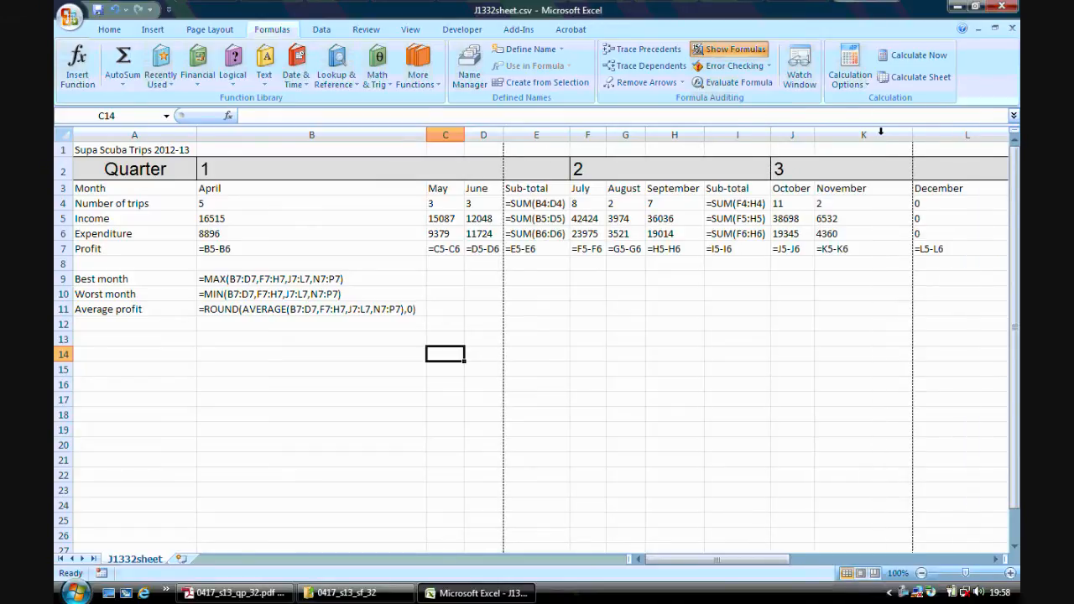
Autofit all columns of the worksheet at once to their contents.
{"action": "left_click", "coordinate": [66, 136]}
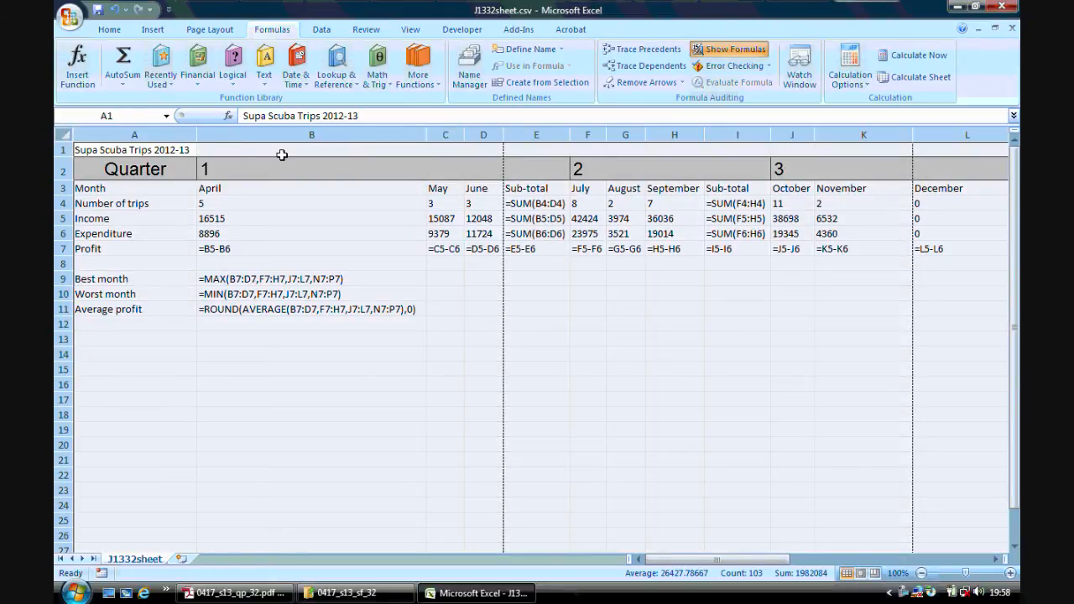
{"action": "double_click", "coordinate": [196, 135]}
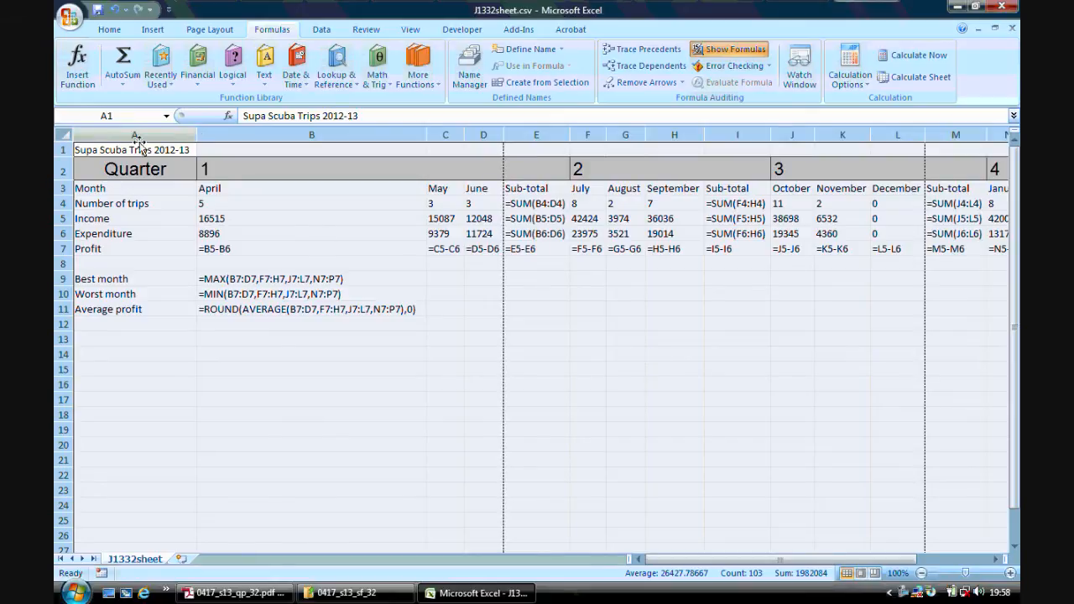
{"action": "left_click", "coordinate": [590, 353]}
{"action": "left_click_drag", "start_coordinate": [751, 561], "coordinate": [636, 531]}
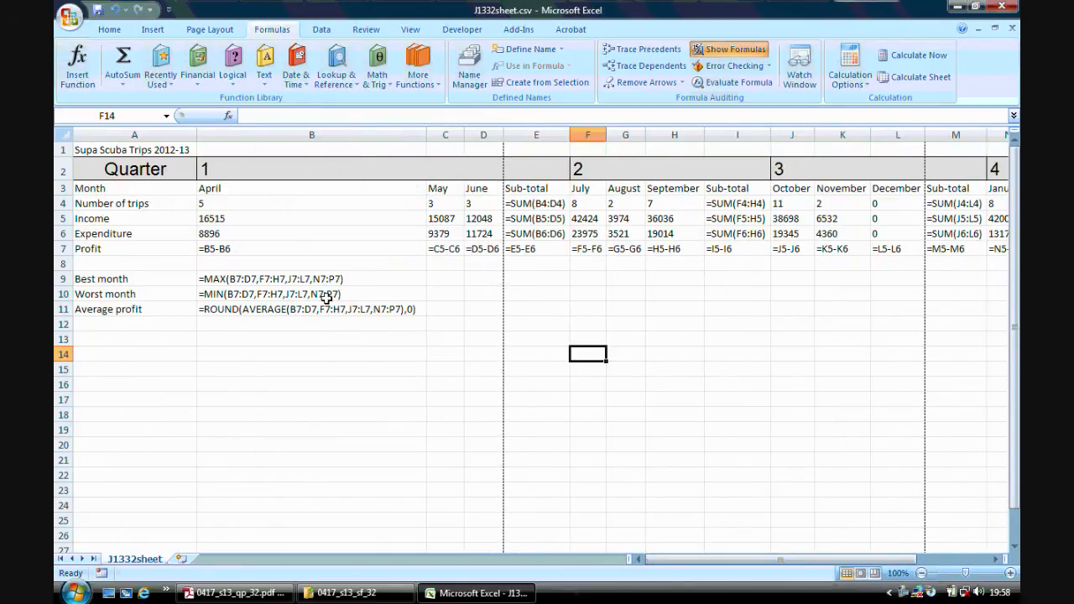
Check step 19 in the exam paper, then preview the Excel formula printout and set its page orientation to landscape.
{"action": "left_click", "coordinate": [259, 596]}
{"action": "left_click", "coordinate": [474, 593]}
{"action": "left_click", "coordinate": [70, 17]}
{"action": "mouse_move", "coordinate": [101, 187]}
{"action": "left_click", "coordinate": [276, 79]}
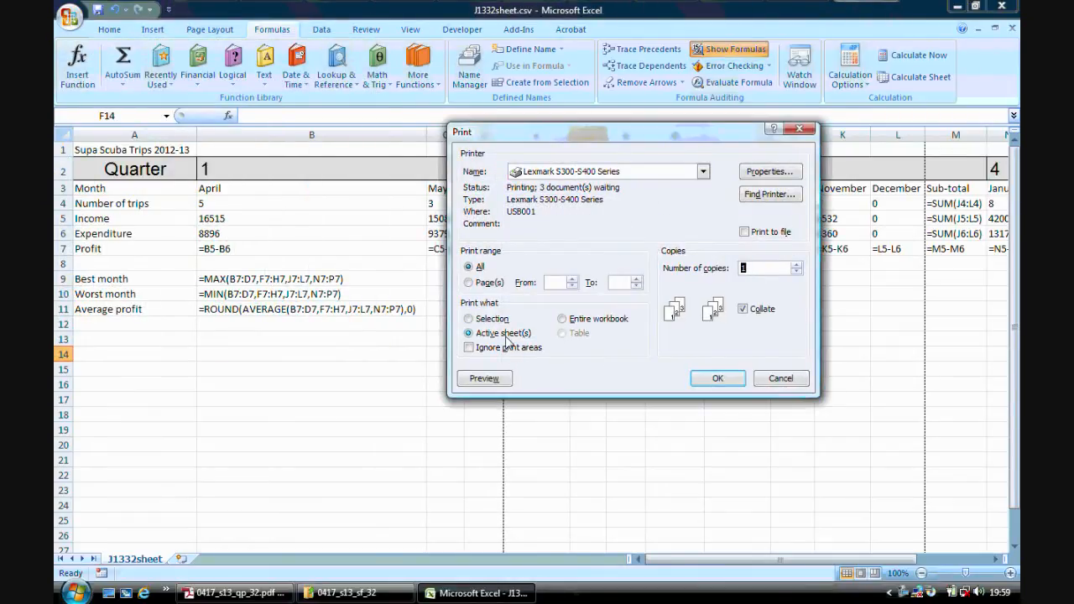
{"action": "left_click", "coordinate": [483, 378]}
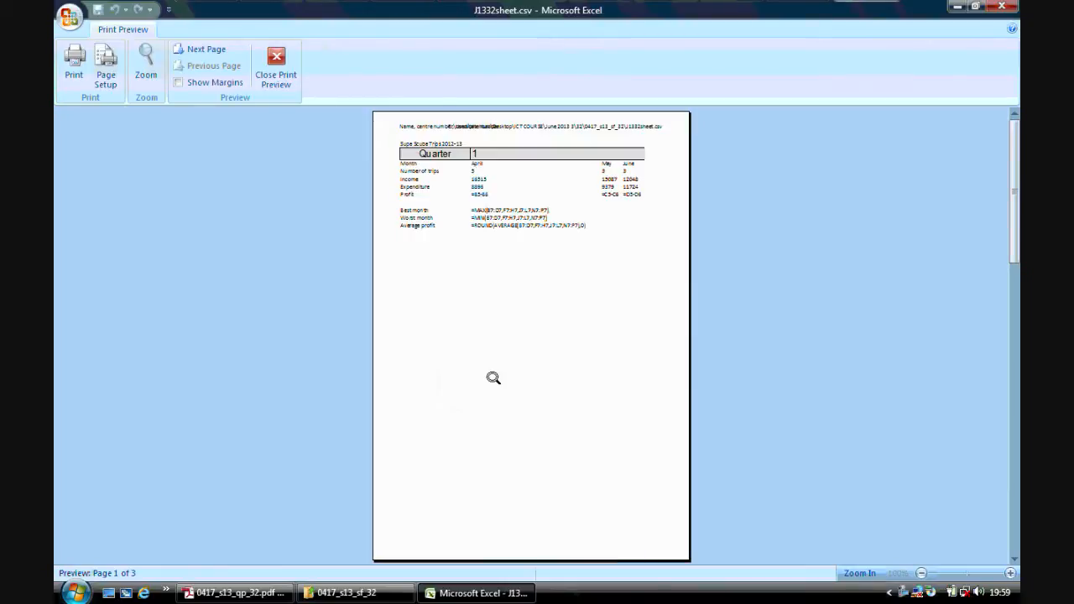
{"action": "left_click", "coordinate": [106, 79]}
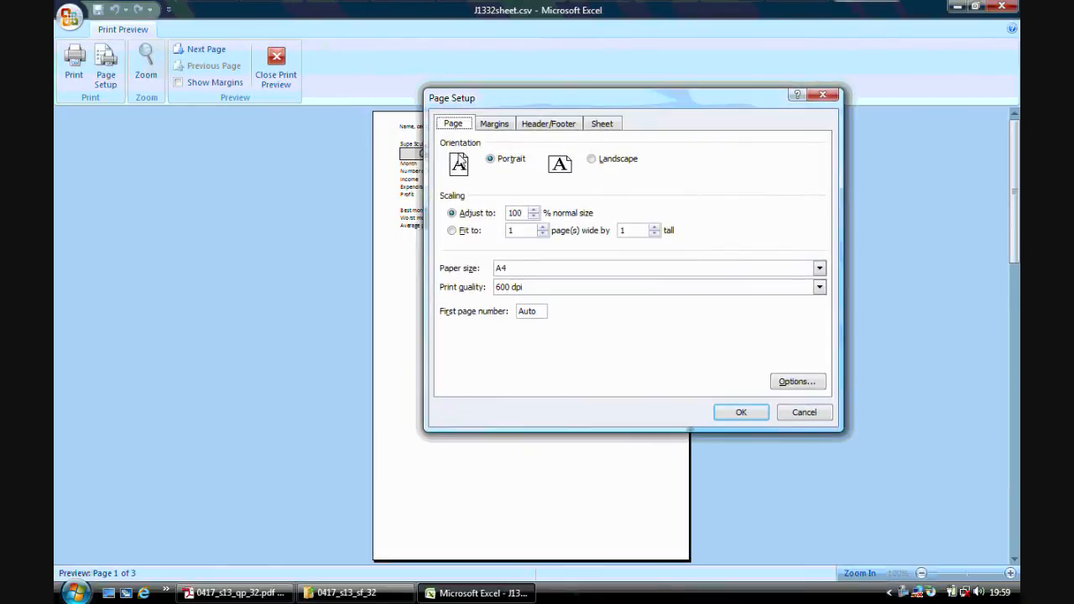
{"action": "left_click", "coordinate": [602, 162]}
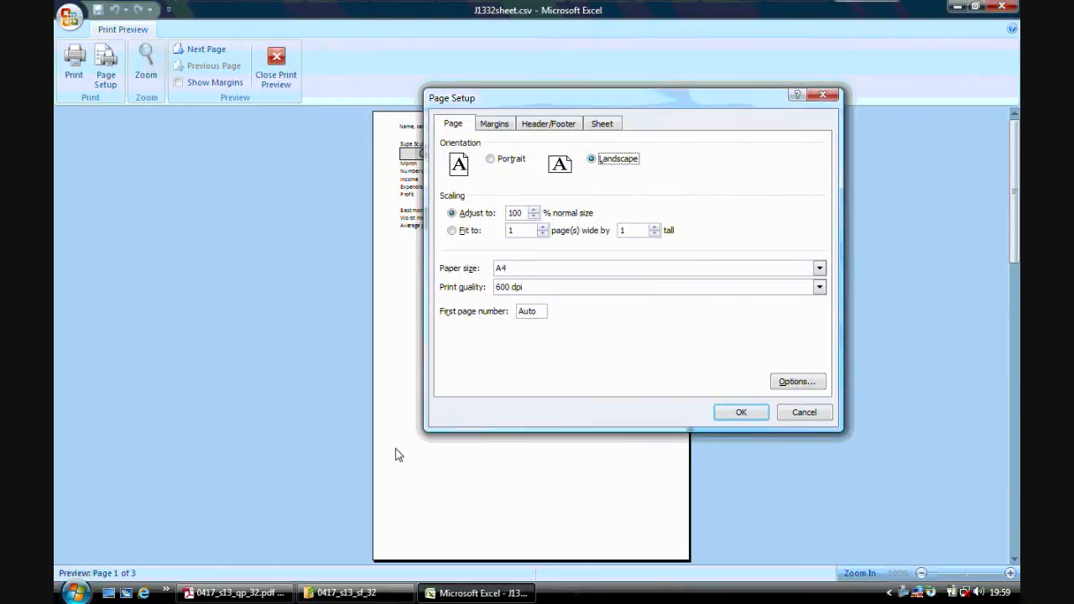
Recheck the step 19 requirements in Adobe Reader and turn on row and column headings for the Excel printout.
{"action": "left_click", "coordinate": [270, 592]}
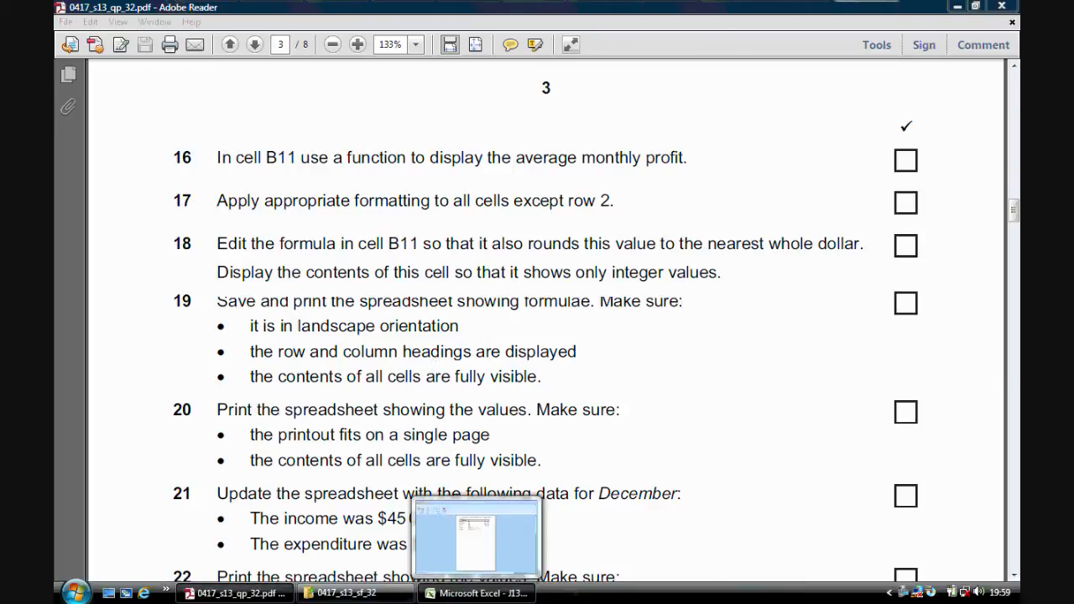
{"action": "left_click", "coordinate": [476, 593]}
{"action": "left_click", "coordinate": [612, 125]}
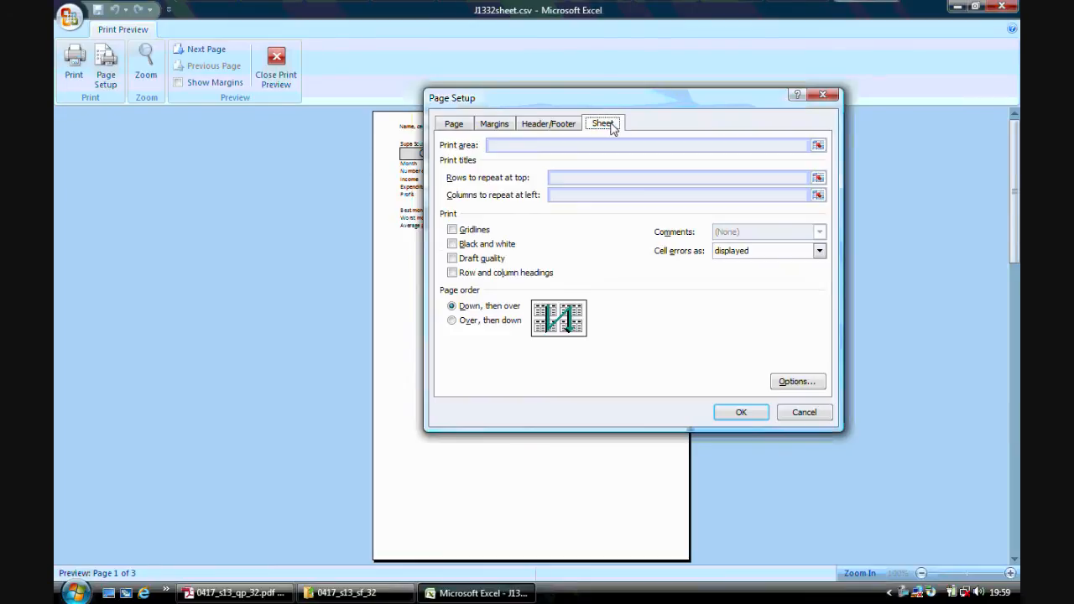
{"action": "left_click", "coordinate": [484, 273]}
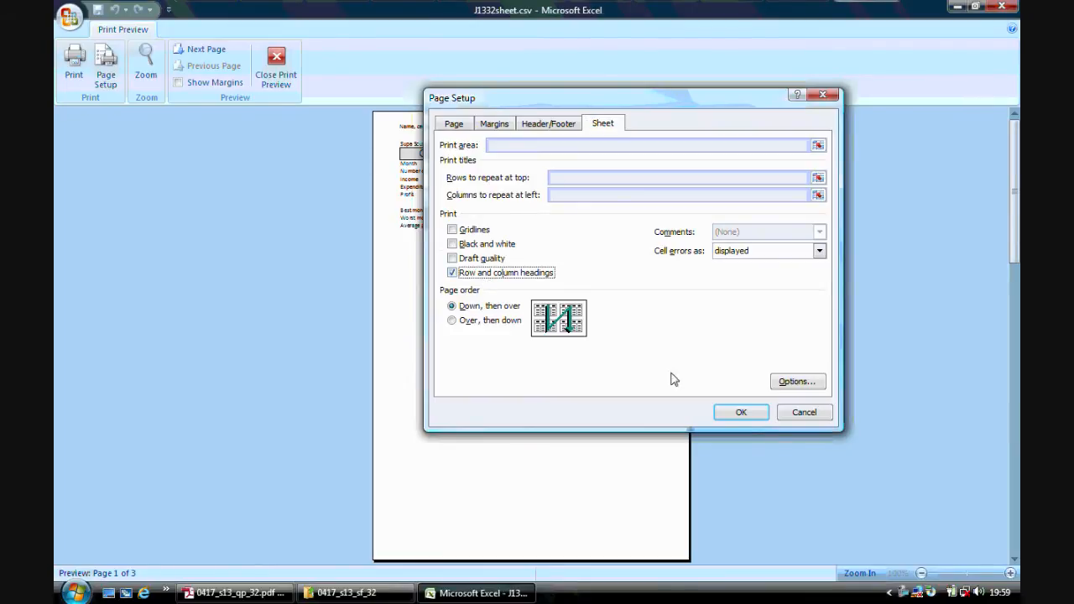
{"action": "left_click", "coordinate": [740, 414]}
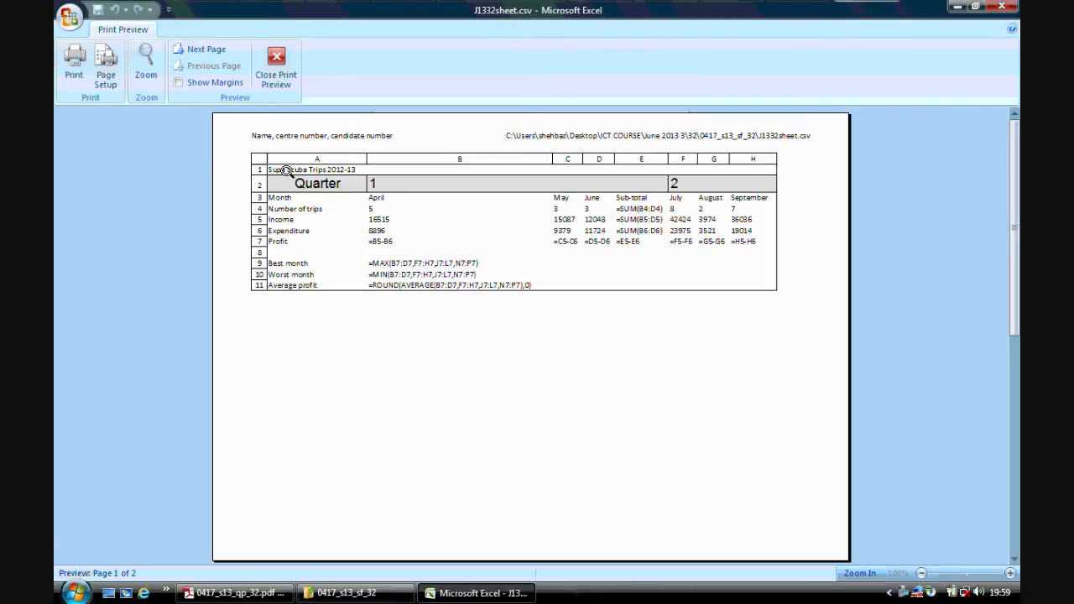
Consult the exam paper in Adobe Reader again and scale the Excel formula printout to fit 1 page wide by 1 tall.
{"action": "left_click", "coordinate": [235, 593]}
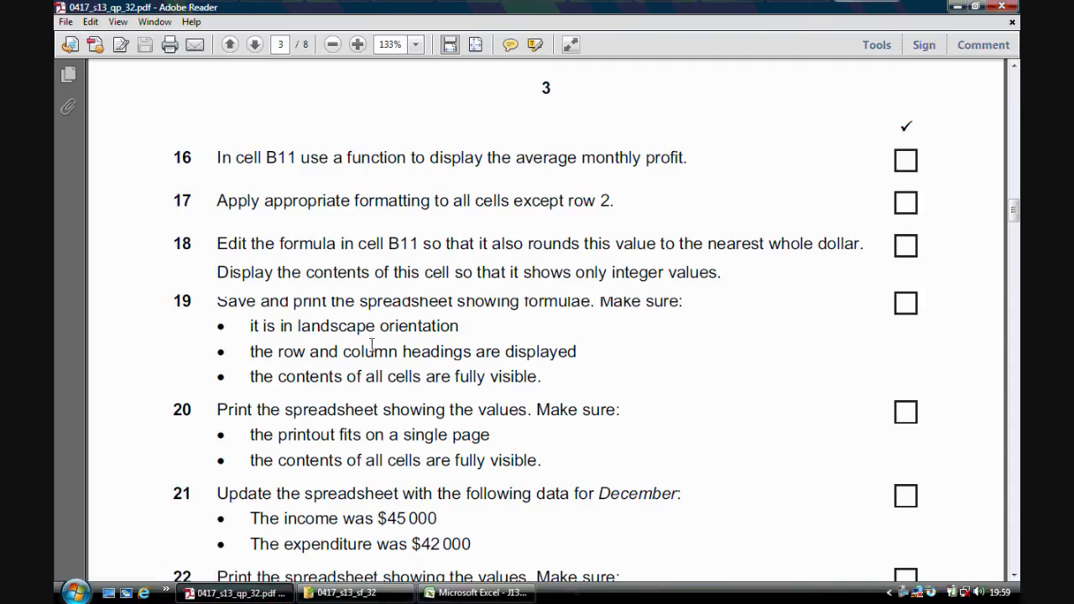
{"action": "left_click", "coordinate": [463, 593]}
{"action": "left_click", "coordinate": [115, 83]}
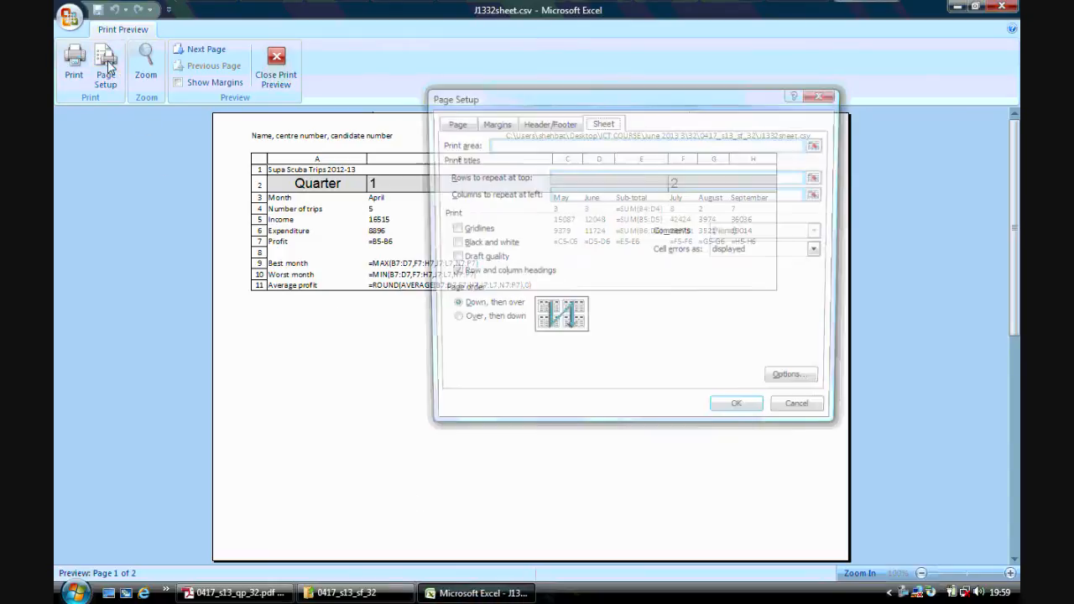
{"action": "left_click", "coordinate": [462, 123]}
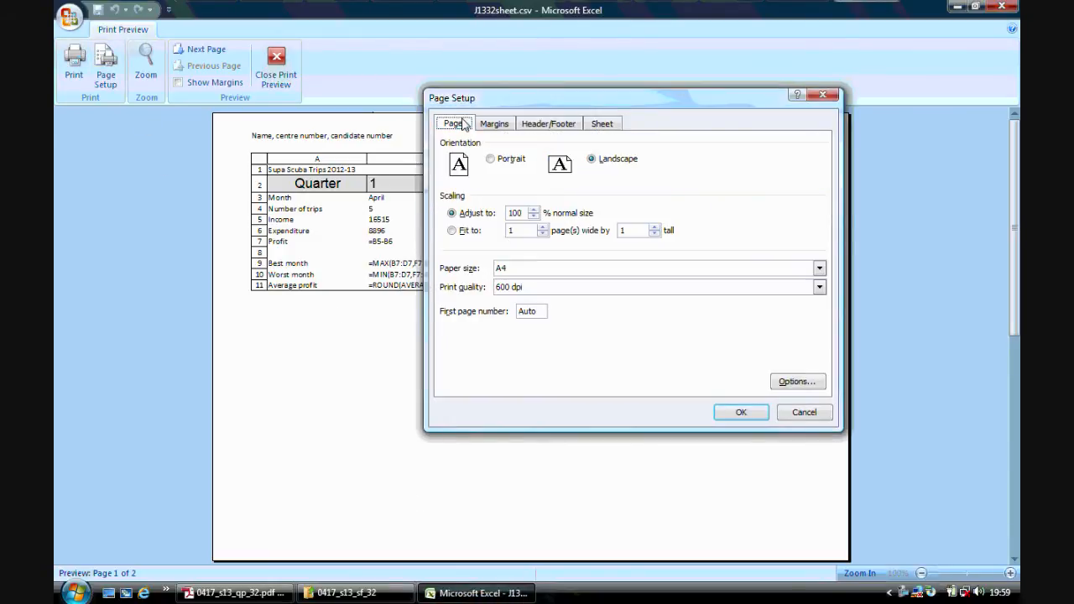
{"action": "left_click", "coordinate": [466, 236]}
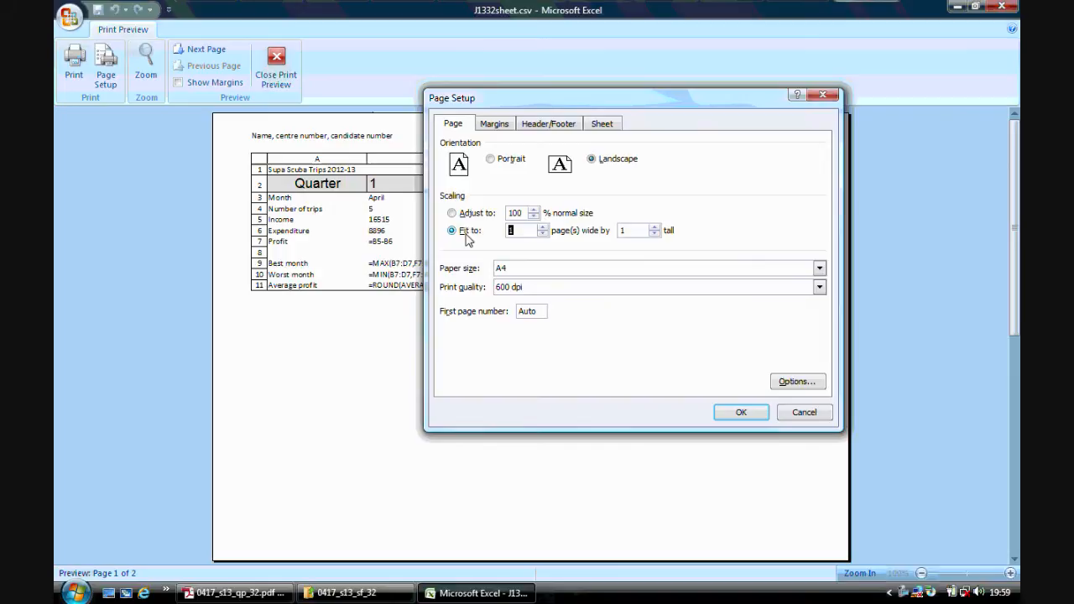
{"action": "left_click", "coordinate": [740, 413]}
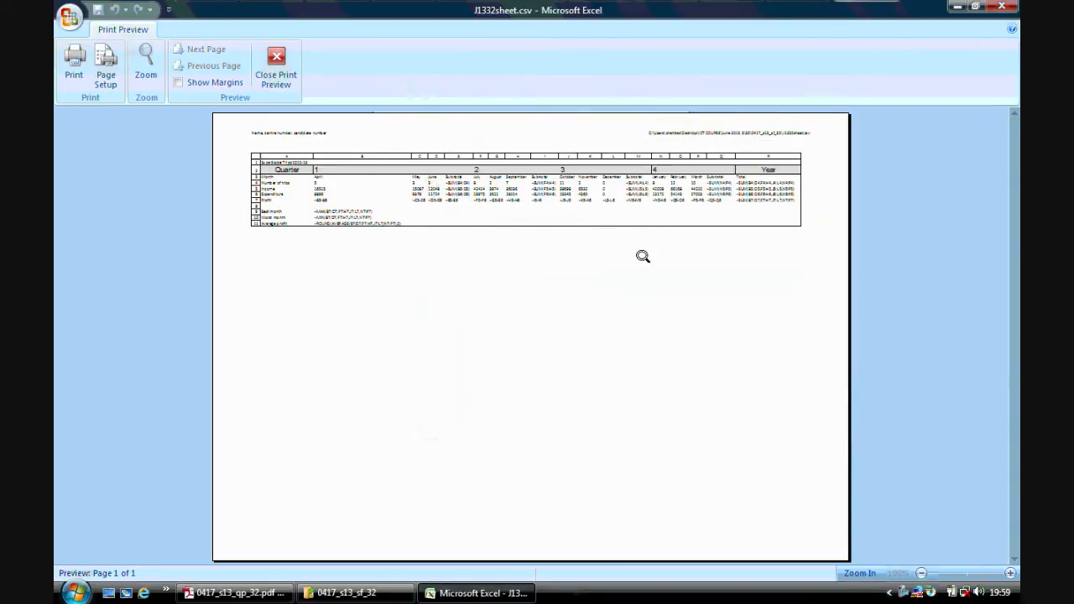
Switch the printout scaling to adjust to 53% of normal size and close the print preview.
{"action": "left_click", "coordinate": [105, 80]}
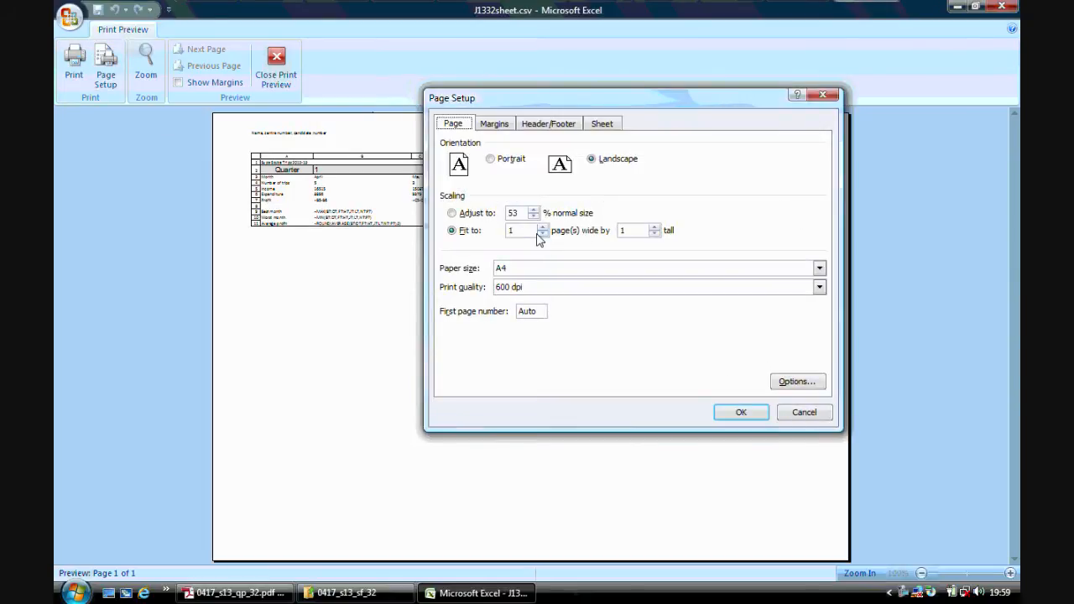
{"action": "left_click", "coordinate": [466, 213]}
{"action": "left_click", "coordinate": [741, 410]}
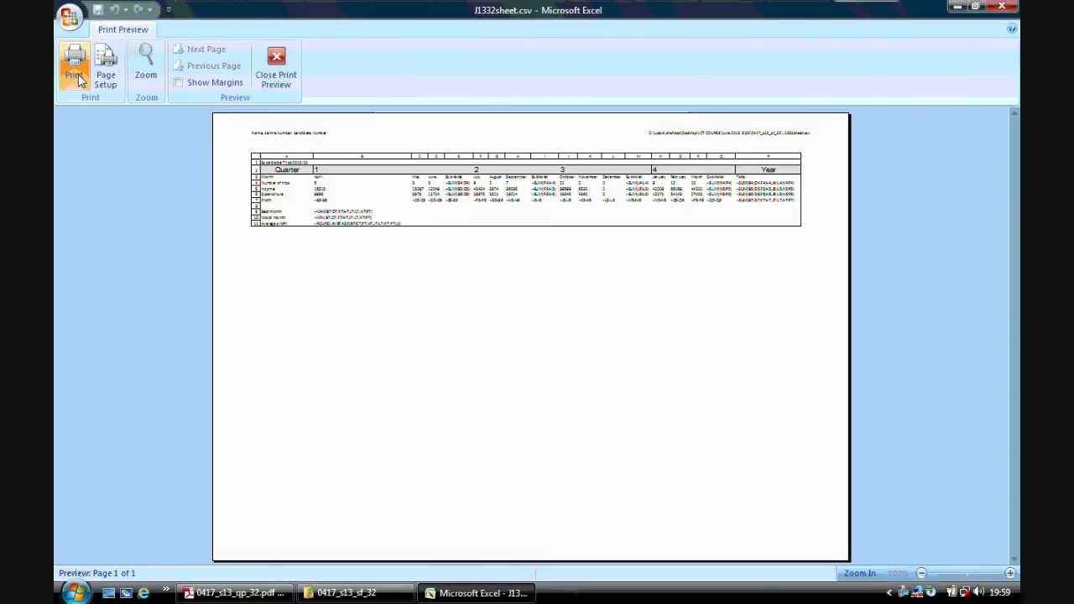
{"action": "left_click", "coordinate": [286, 80]}
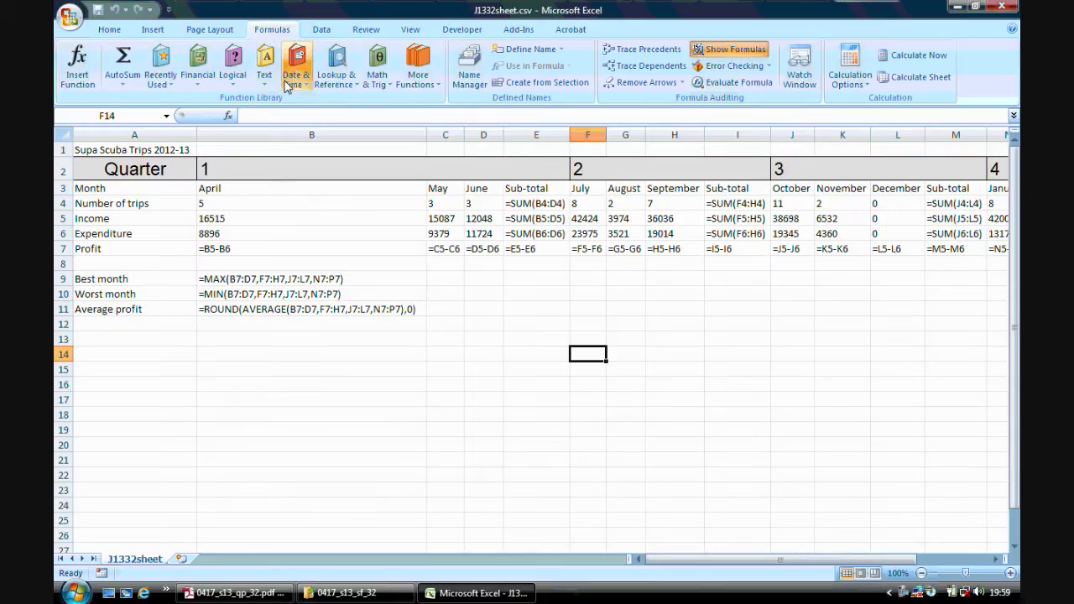
Read step 20 in Adobe Reader and switch the Excel worksheet back to showing values.
{"action": "left_click", "coordinate": [273, 591]}
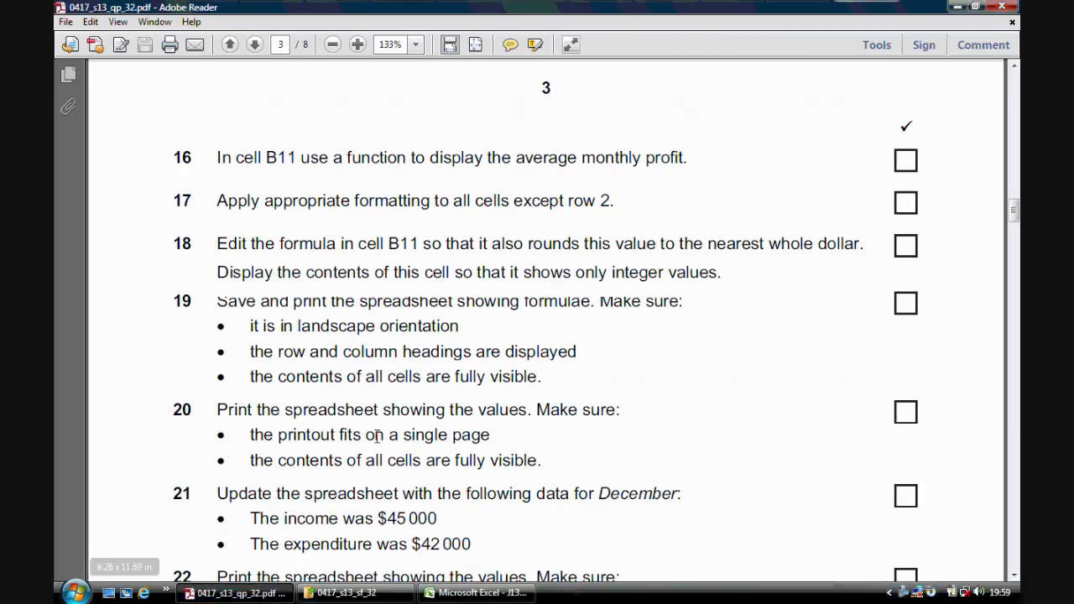
{"action": "mouse_move", "coordinate": [457, 599]}
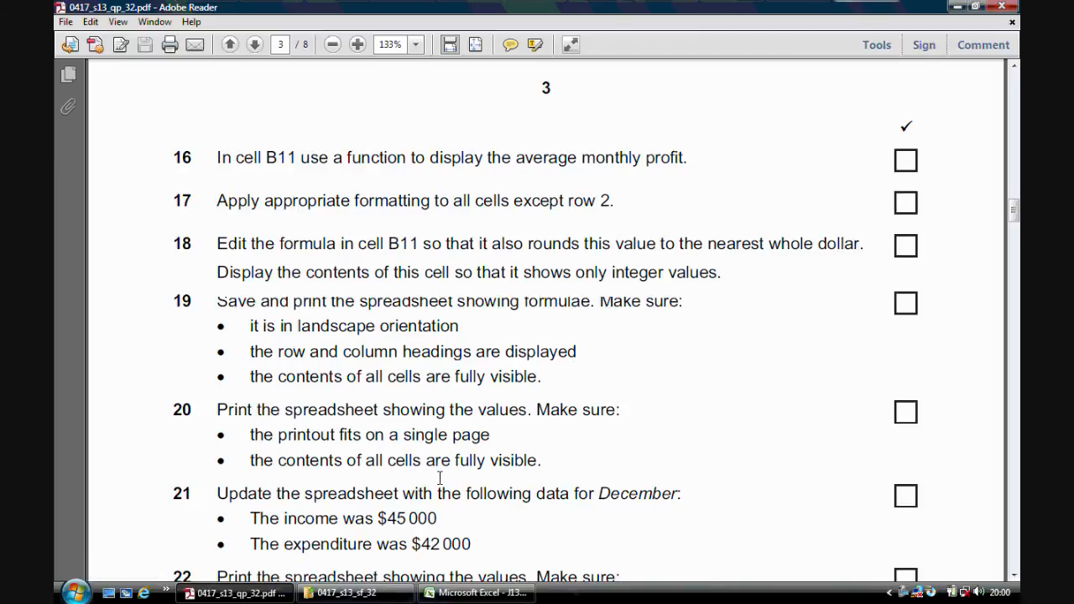
{"action": "left_click", "coordinate": [483, 593]}
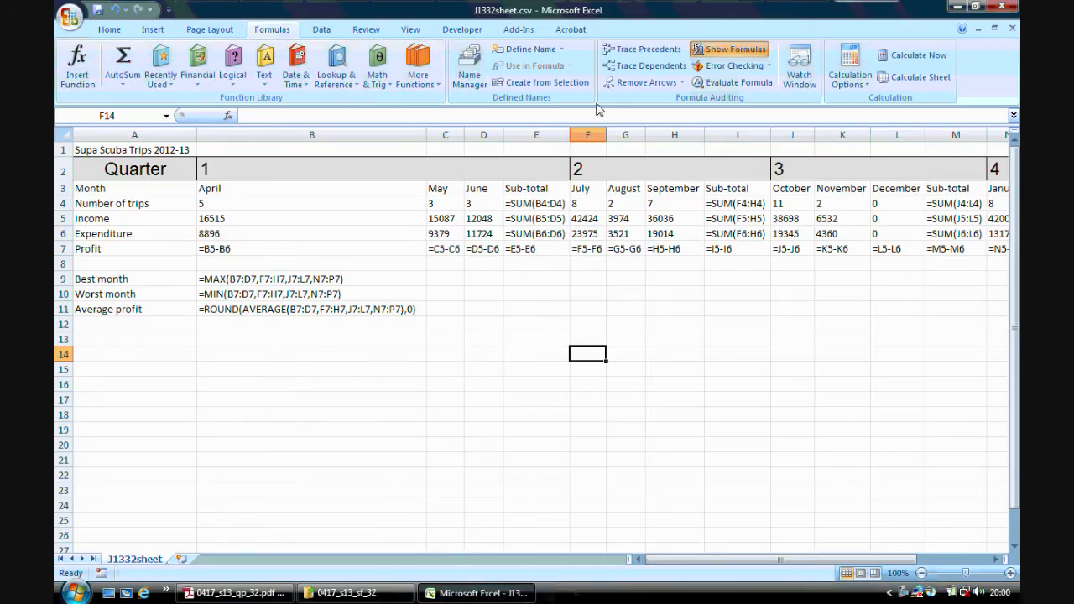
{"action": "left_click", "coordinate": [730, 52]}
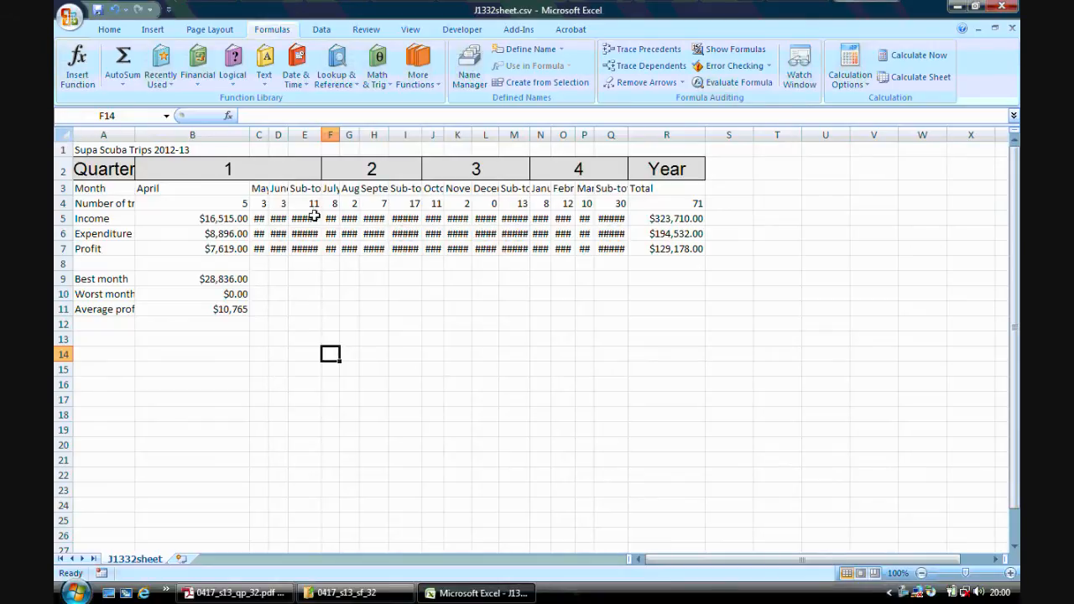
Autofit all worksheet columns to the displayed values and select cell B9.
{"action": "left_click", "coordinate": [66, 135]}
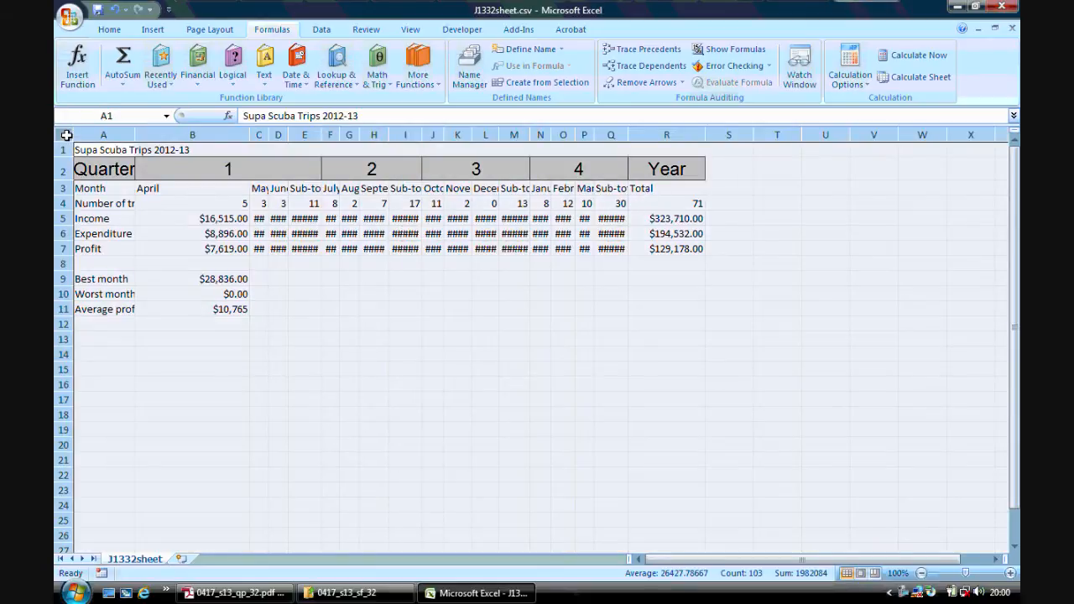
{"action": "double_click", "coordinate": [132, 135]}
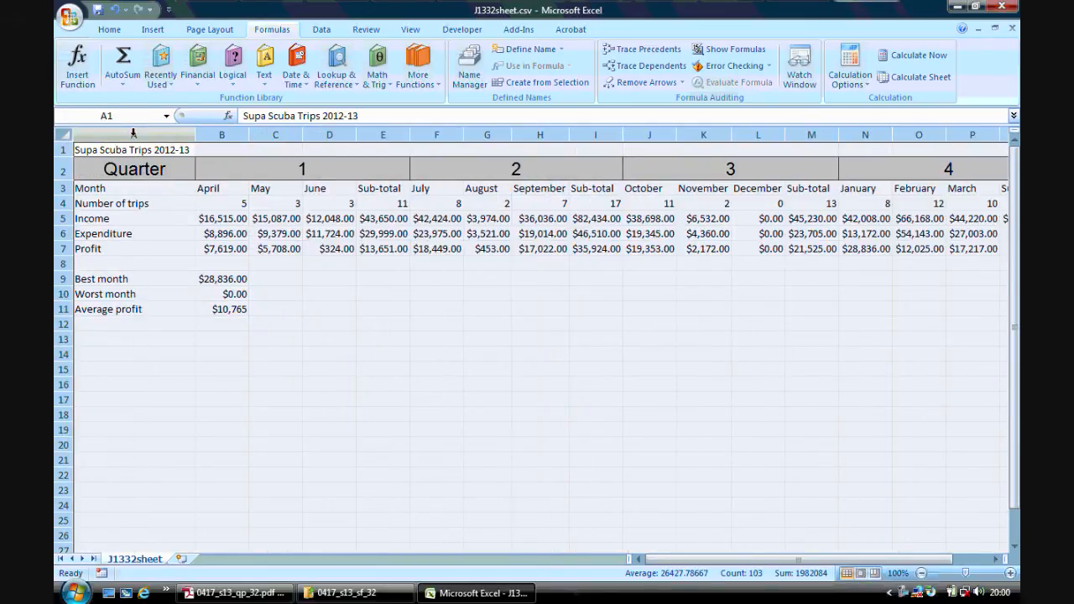
{"action": "left_click", "coordinate": [425, 336]}
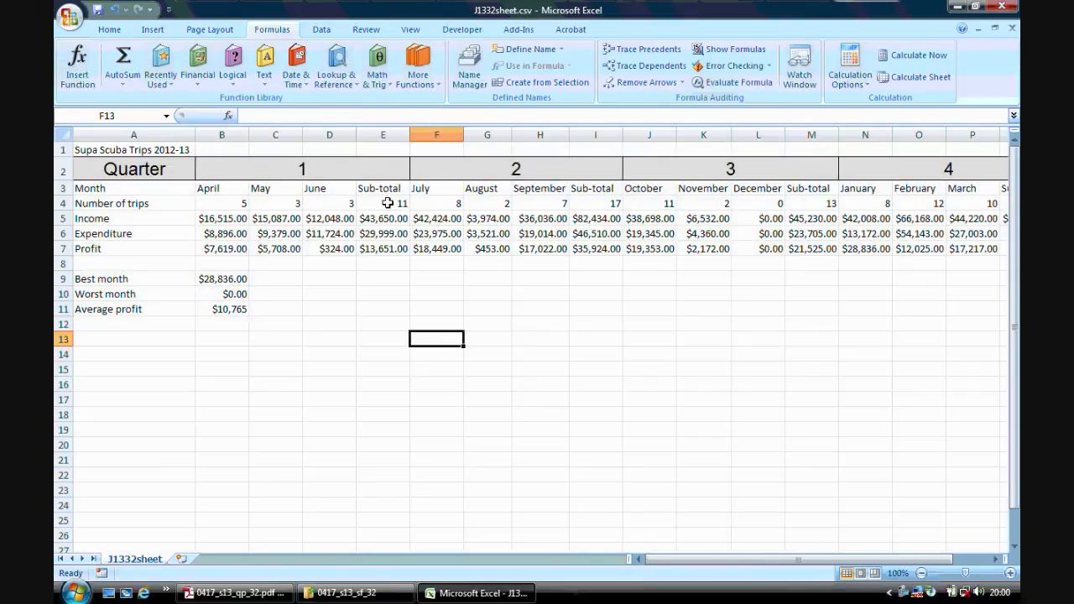
{"action": "left_click", "coordinate": [64, 134]}
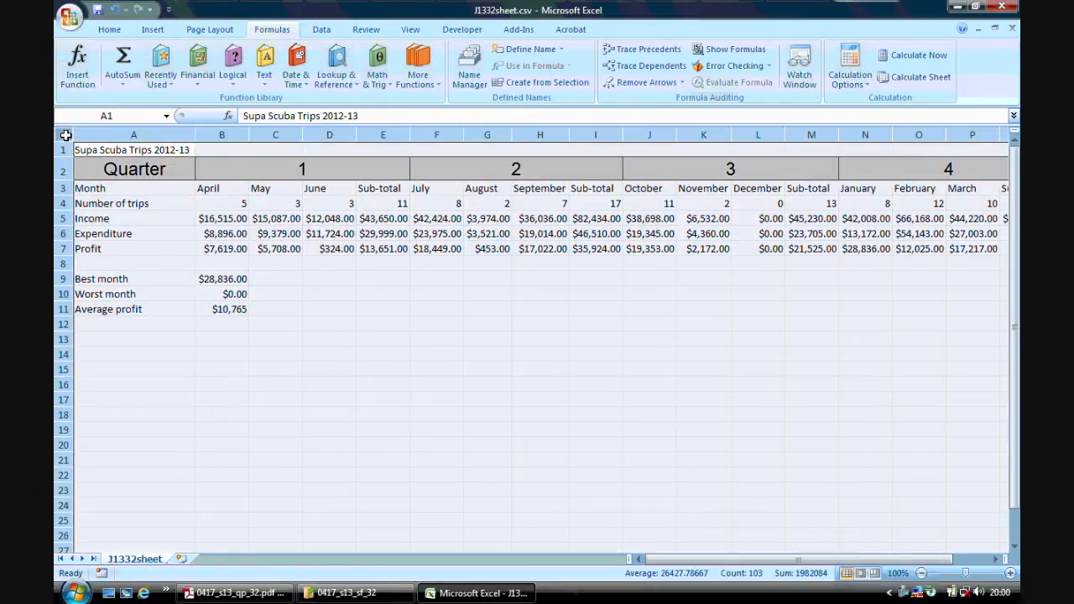
{"action": "left_click", "coordinate": [195, 278]}
Preview the values printout, scale it to fit 1 page wide by 1 tall, and close the preview.
{"action": "left_click", "coordinate": [69, 17]}
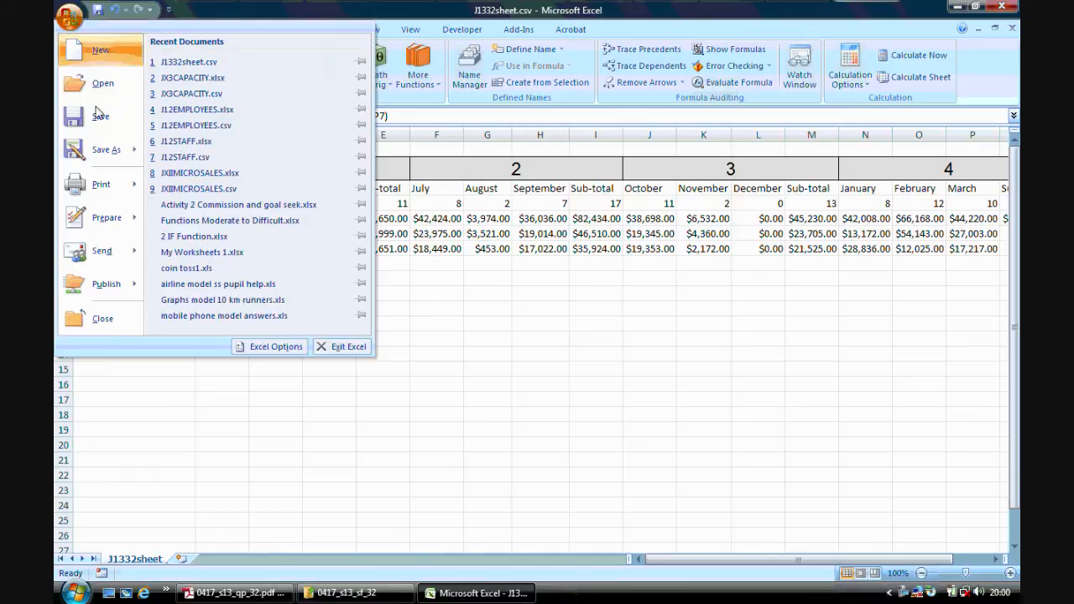
{"action": "mouse_move", "coordinate": [118, 187]}
{"action": "left_click", "coordinate": [252, 80]}
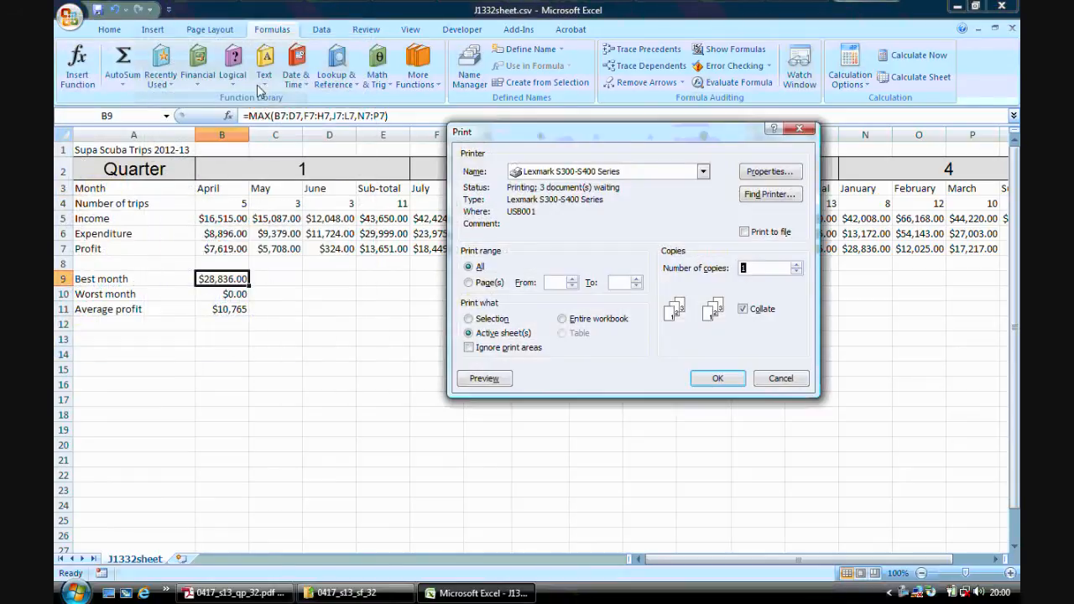
{"action": "left_click", "coordinate": [484, 378]}
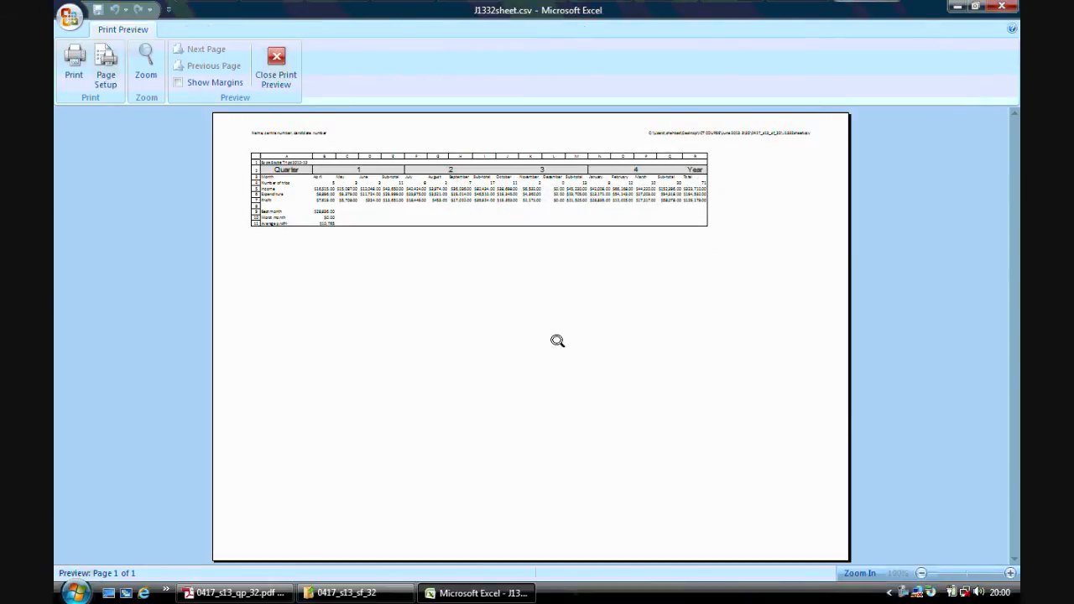
{"action": "left_click", "coordinate": [105, 69]}
{"action": "left_click", "coordinate": [469, 232]}
{"action": "left_click", "coordinate": [739, 406]}
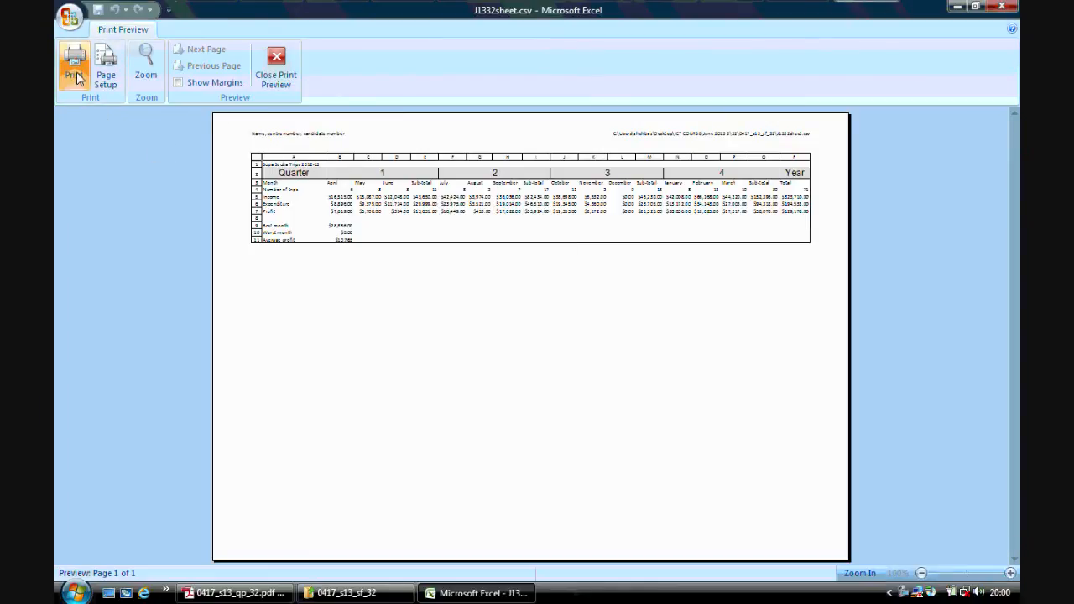
{"action": "left_click", "coordinate": [281, 73]}
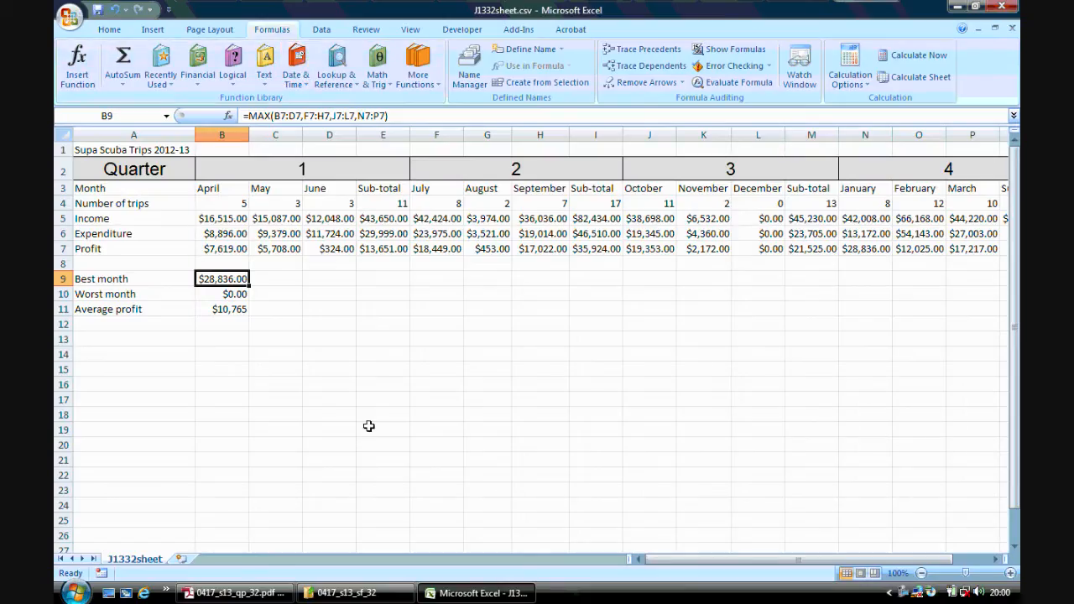
Read step 21 in Adobe Reader and enter 45,000 as the December income in cell L5 of the Excel worksheet.
{"action": "left_click", "coordinate": [235, 592]}
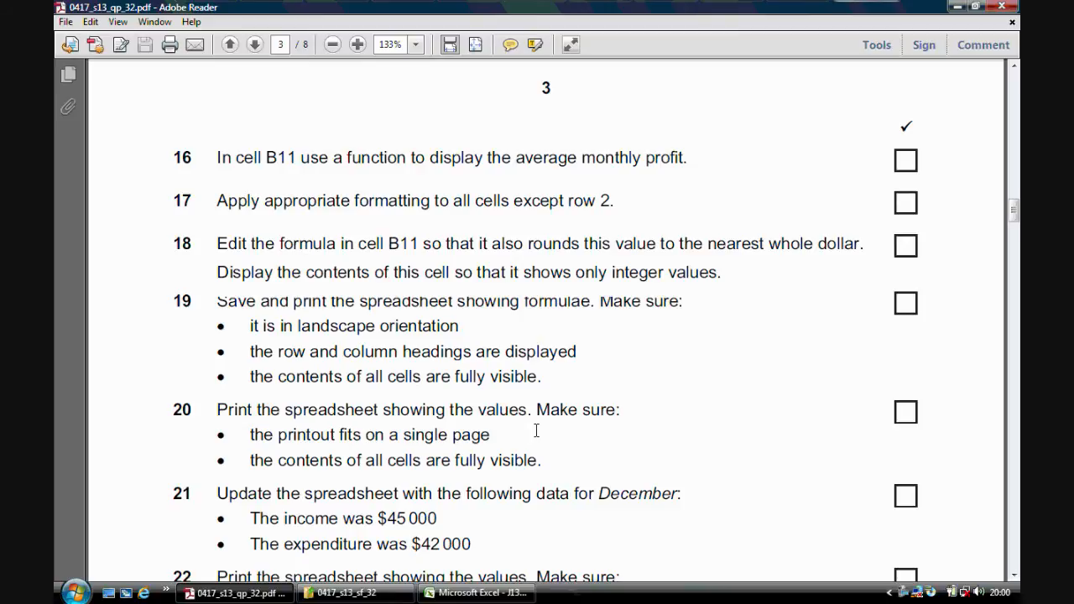
{"action": "left_click_drag", "start_coordinate": [1017, 212], "coordinate": [1014, 221]}
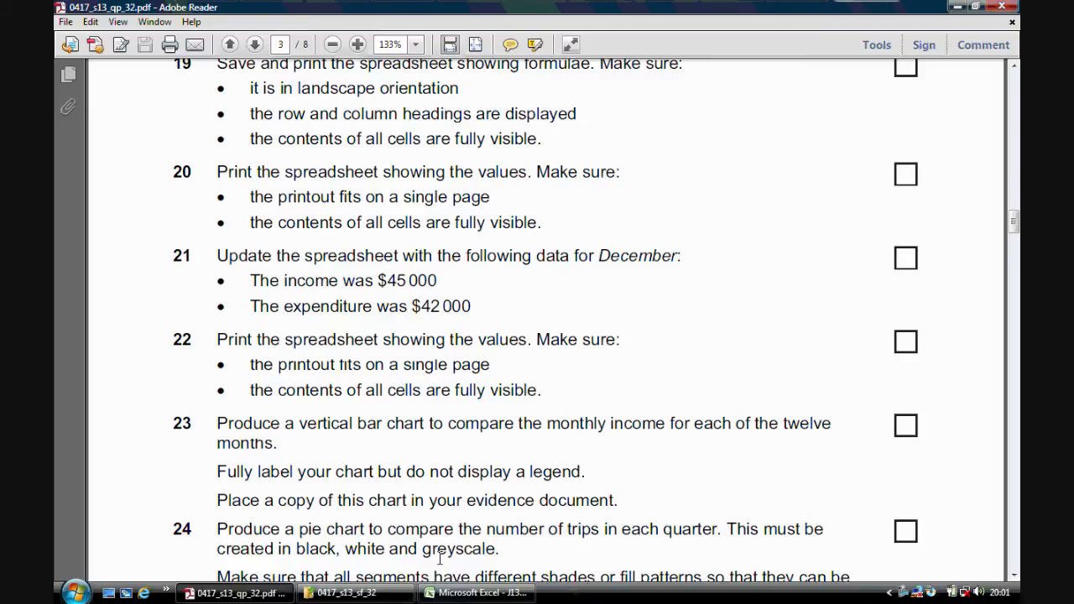
{"action": "left_click", "coordinate": [475, 593]}
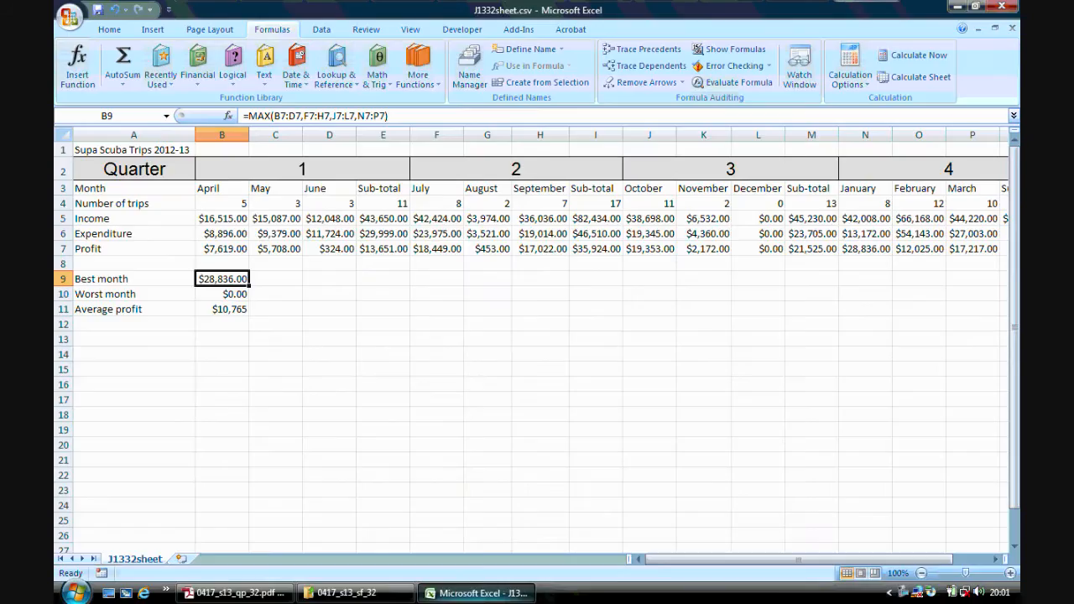
{"action": "left_click", "coordinate": [756, 233]}
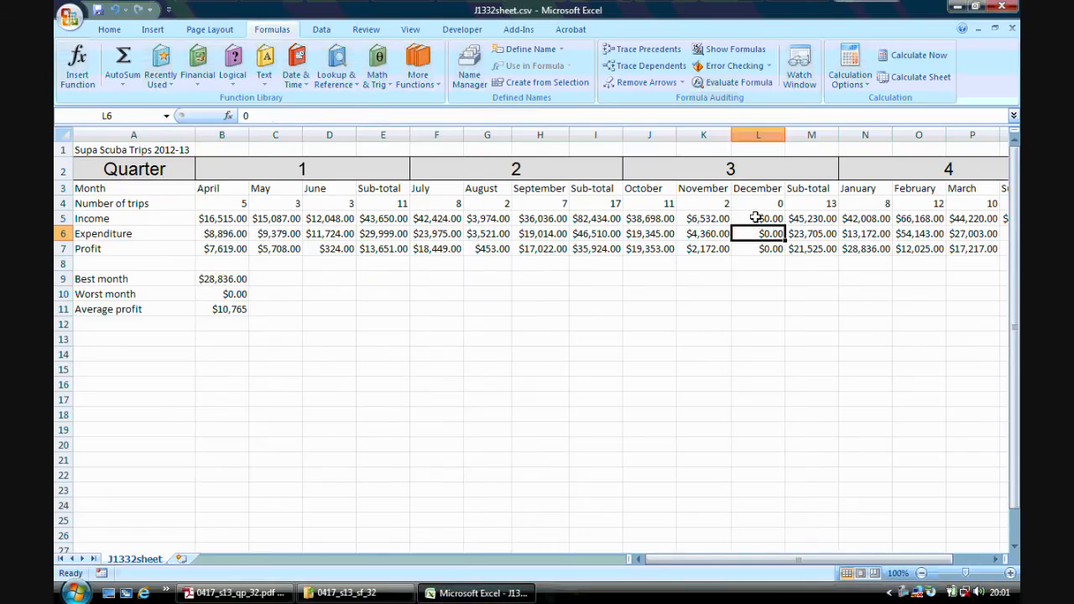
{"action": "left_click", "coordinate": [756, 217]}
{"action": "type", "text": "45,000"}
{"action": "left_click", "coordinate": [760, 232]}
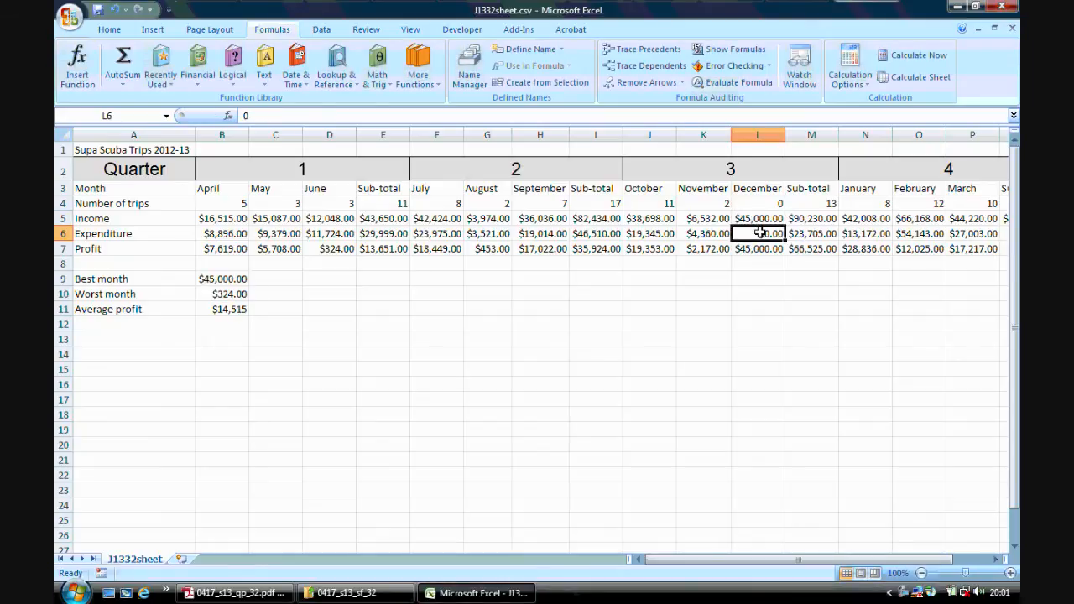
Enter 42000 as the December expenditure in cell L6.
{"action": "type", "text": "42000"}
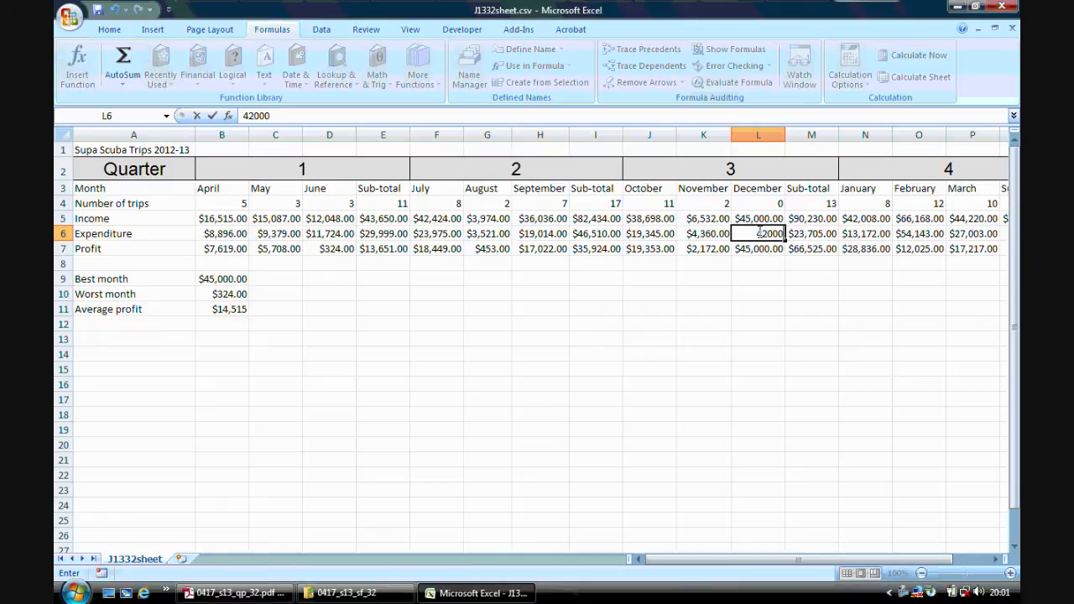
{"action": "left_click", "coordinate": [759, 308]}
{"action": "left_click", "coordinate": [759, 248]}
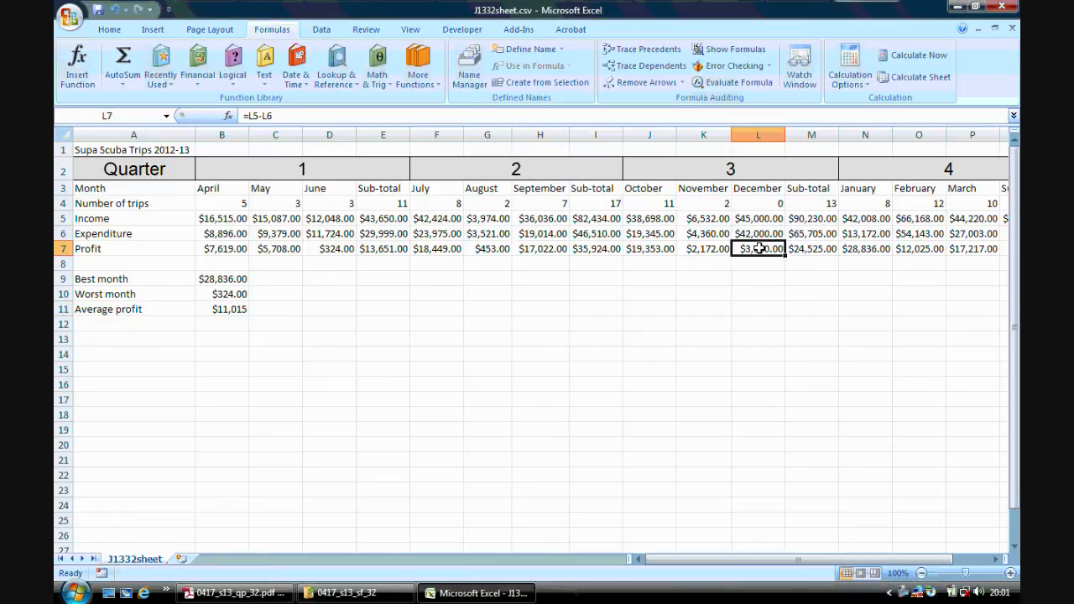
{"action": "left_click", "coordinate": [737, 277]}
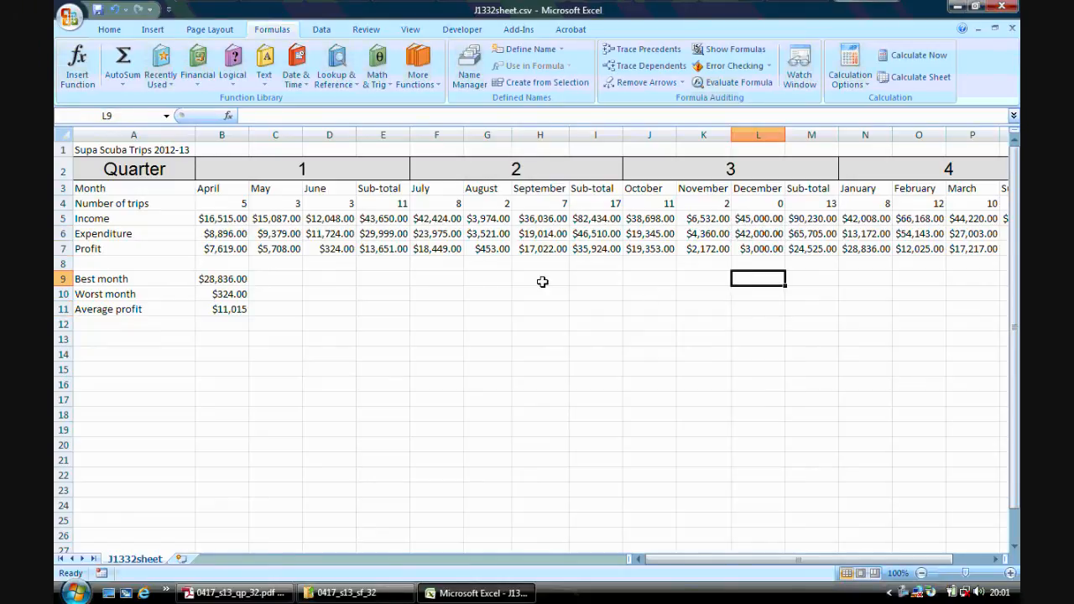
Read step 22 in Adobe Reader, and check the updated values printout and its page setup in Excel's print preview.
{"action": "left_click", "coordinate": [235, 592]}
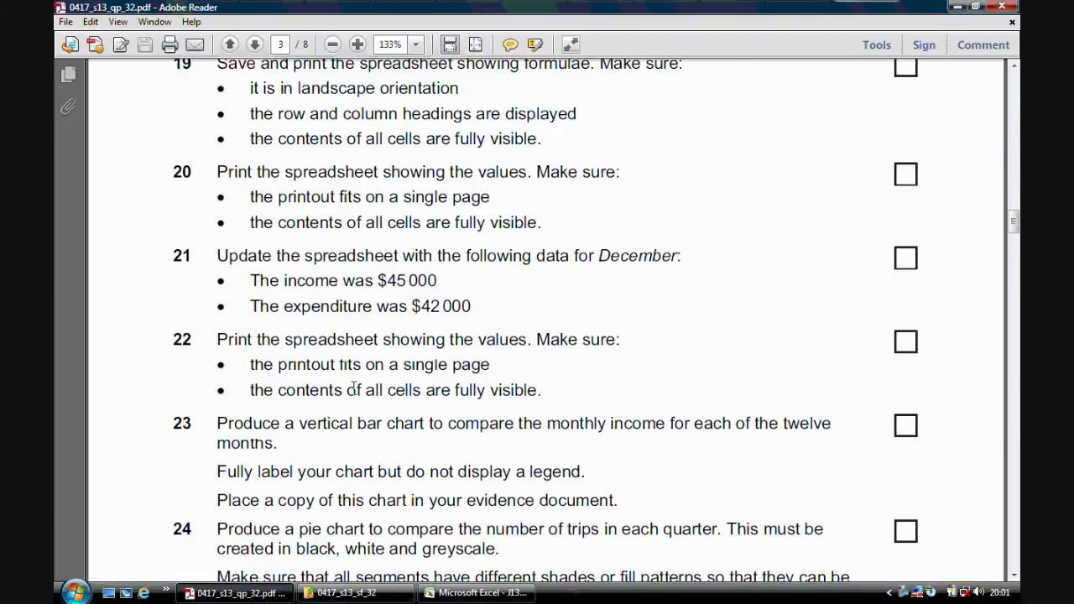
{"action": "left_click", "coordinate": [475, 593]}
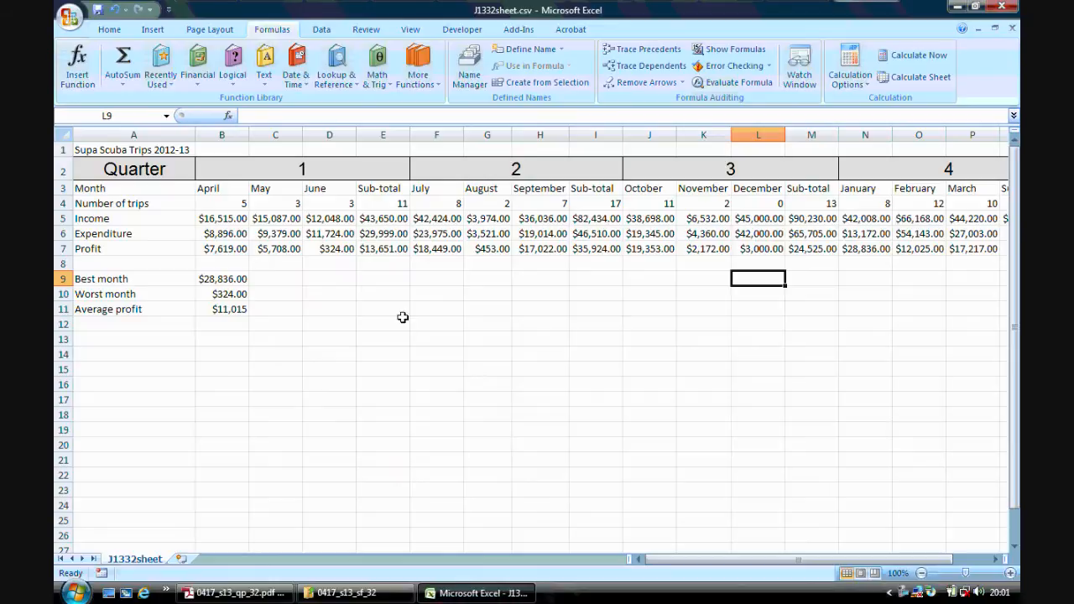
{"action": "left_click", "coordinate": [74, 28]}
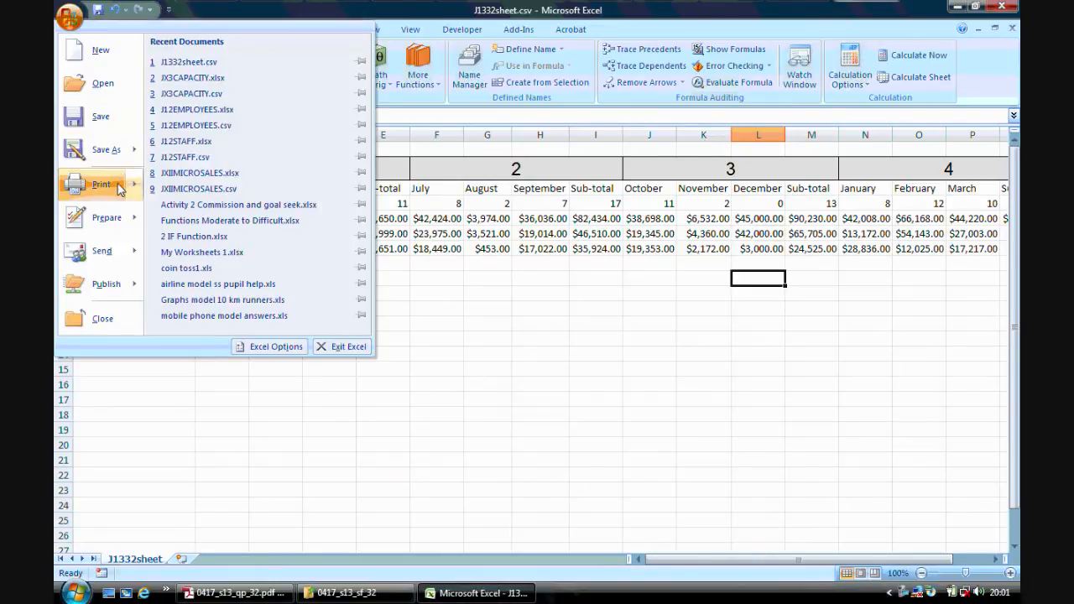
{"action": "left_click", "coordinate": [485, 379]}
{"action": "left_click", "coordinate": [106, 67]}
{"action": "left_click", "coordinate": [742, 412]}
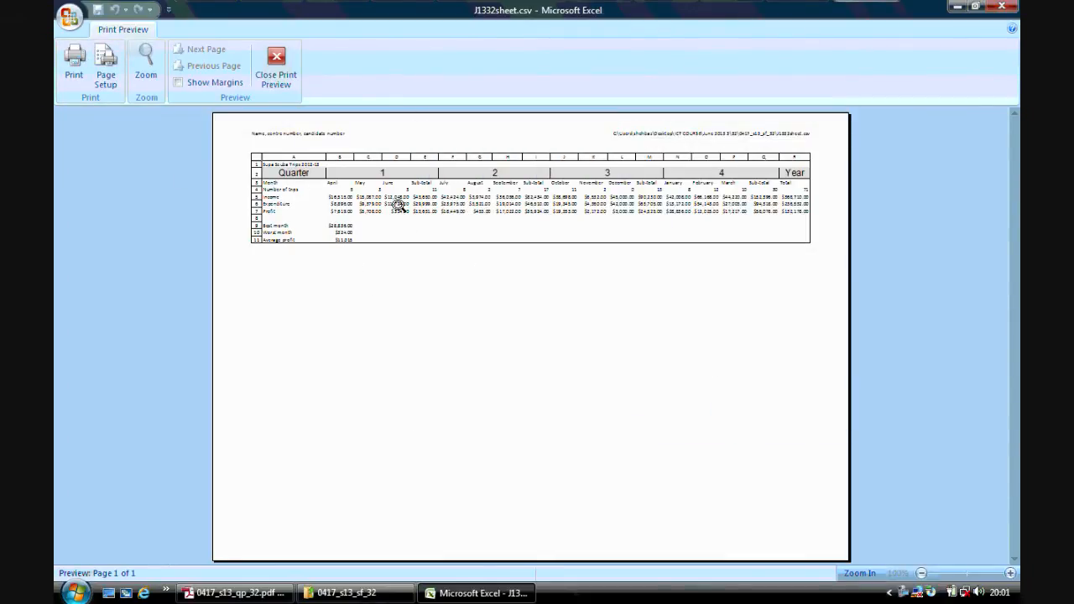
{"action": "left_click", "coordinate": [276, 66]}
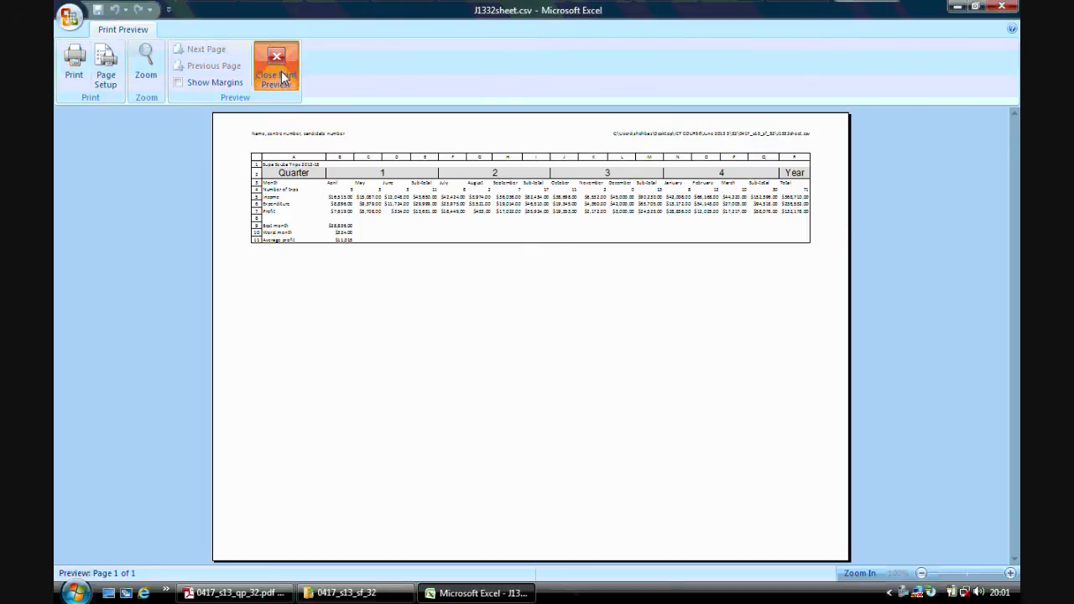
Read steps 23 to 25 in Adobe Reader for the bar chart and pie chart requirements, and return to the Excel worksheet.
{"action": "left_click", "coordinate": [251, 594]}
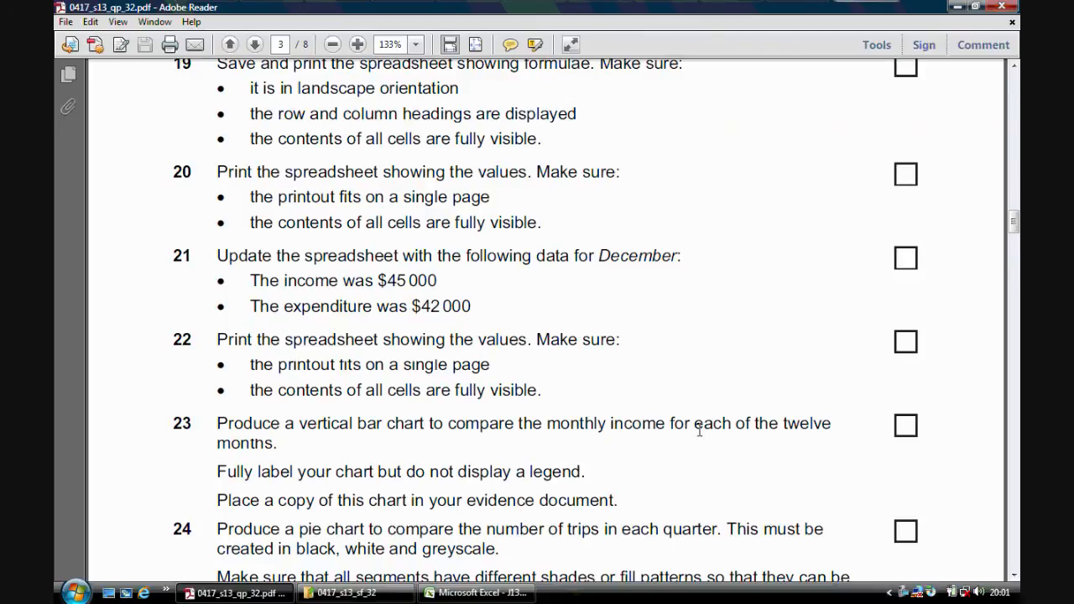
{"action": "left_click_drag", "start_coordinate": [1014, 227], "coordinate": [1015, 241]}
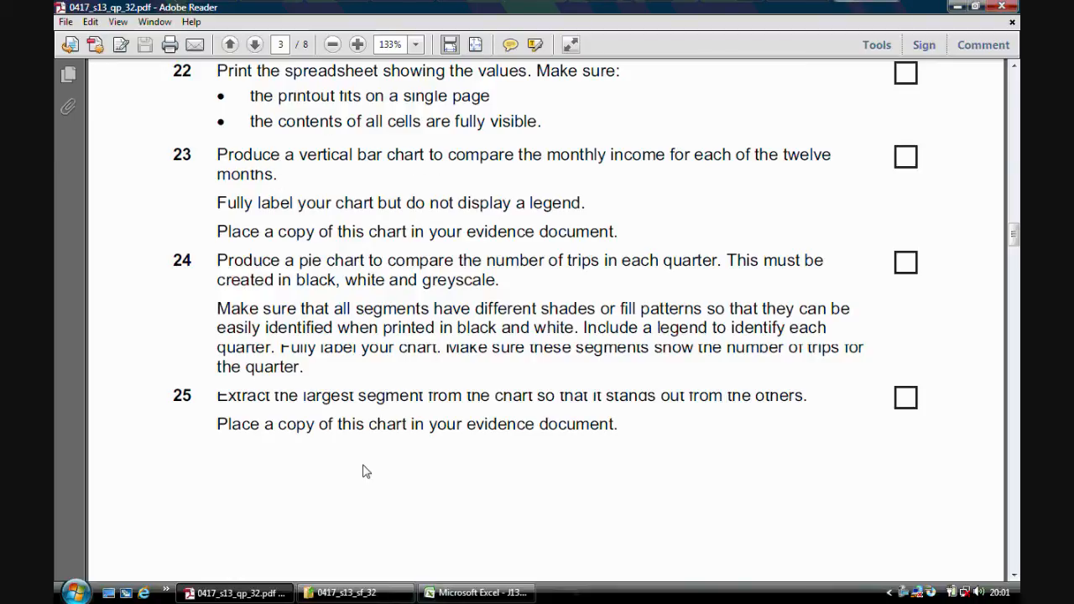
{"action": "left_click", "coordinate": [466, 593]}
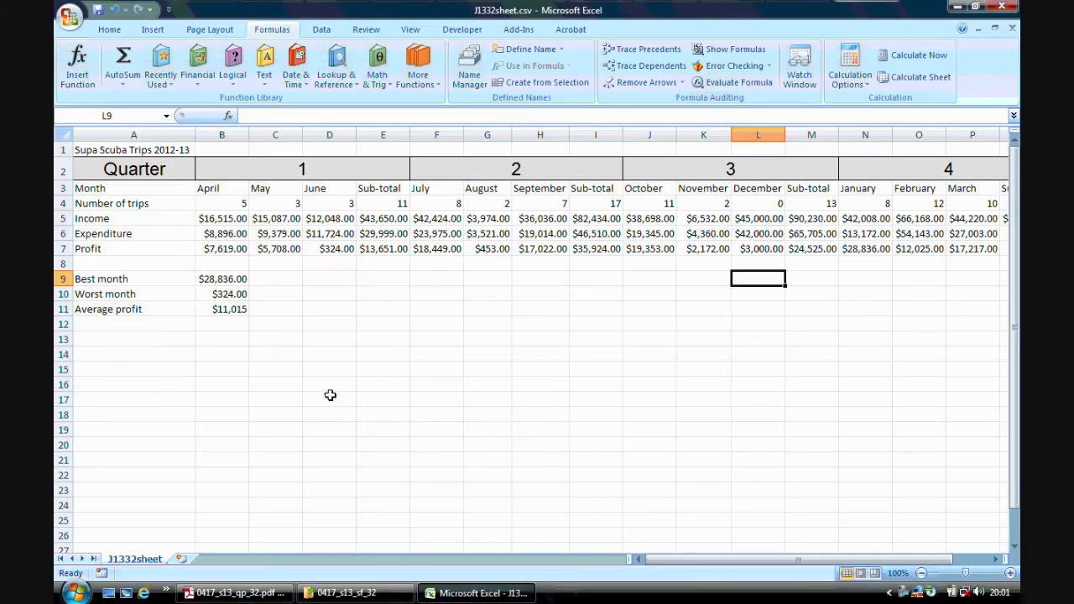
{"action": "left_click", "coordinate": [327, 366]}
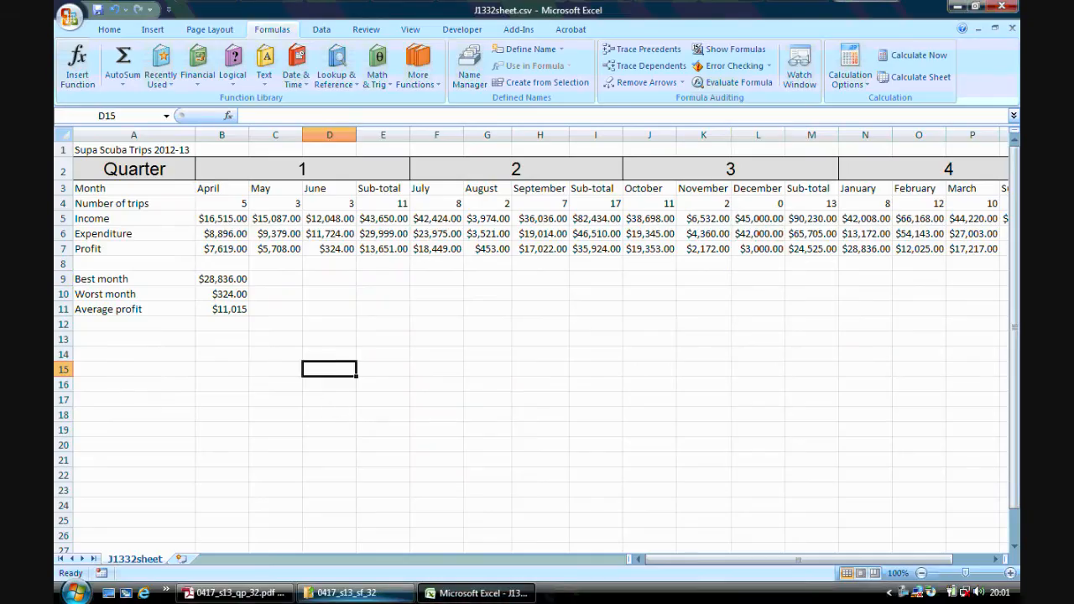
{"action": "left_click", "coordinate": [235, 593]}
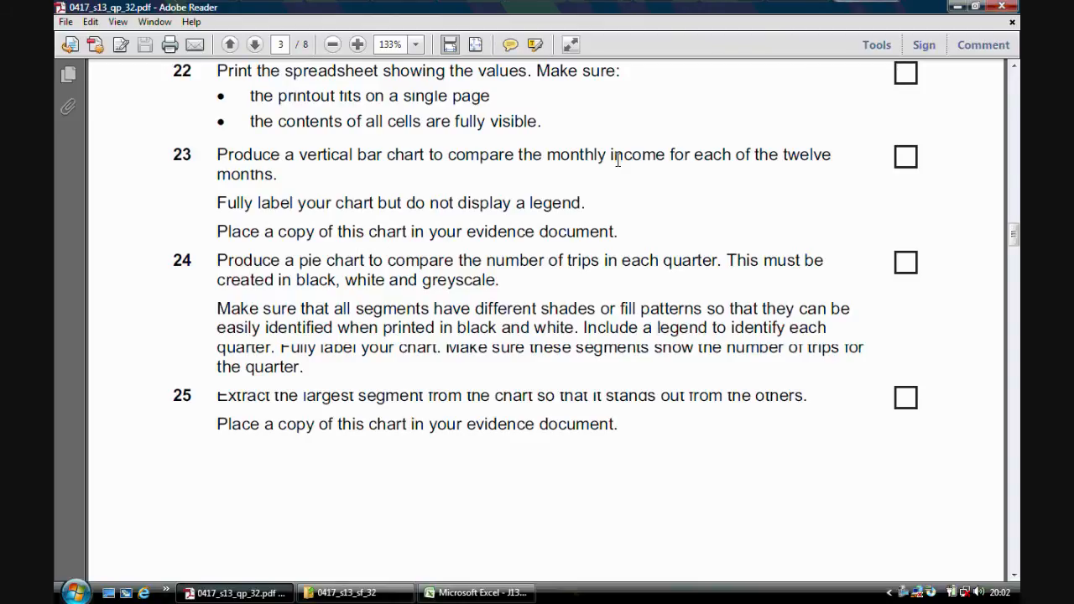
{"action": "left_click", "coordinate": [495, 593]}
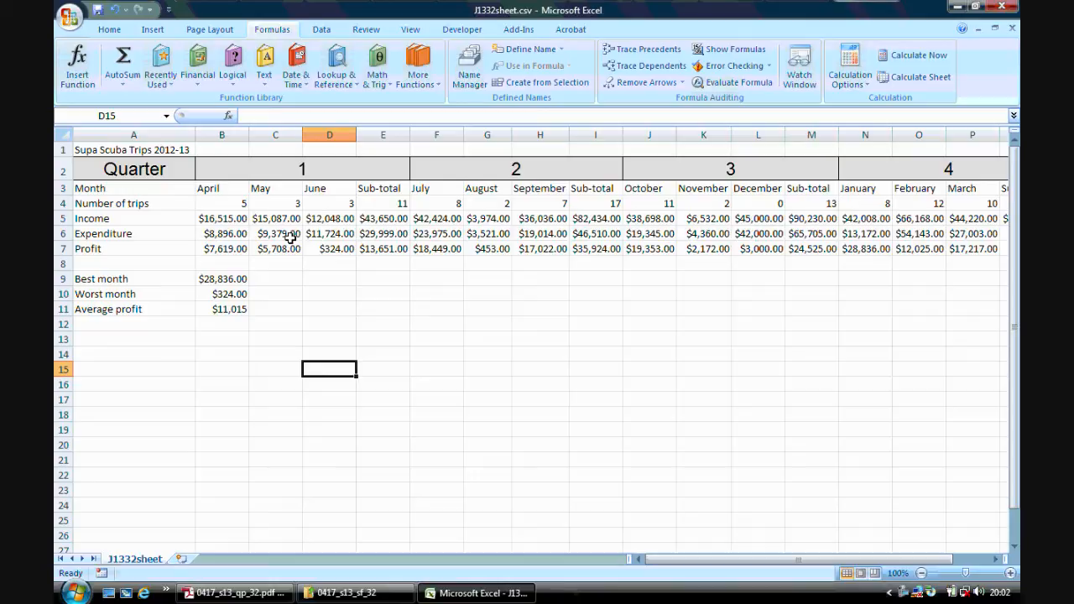
Select the twelve month names in row 3, April to March, leaving out the Sub-total headings.
{"action": "left_click_drag", "start_coordinate": [228, 188], "coordinate": [317, 186]}
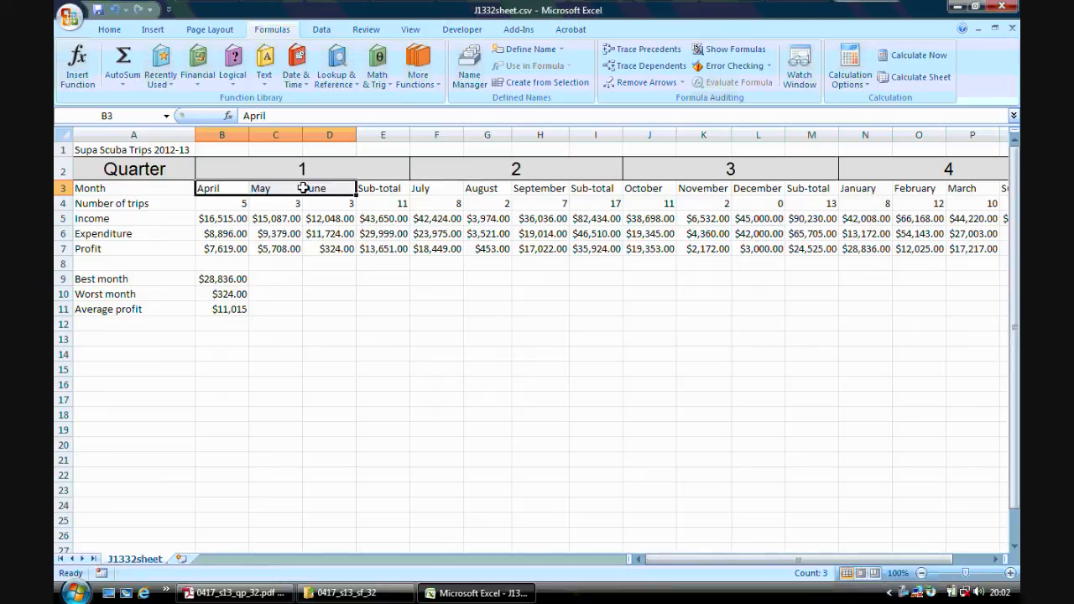
{"action": "left_click_drag", "start_coordinate": [428, 186], "coordinate": [556, 193]}
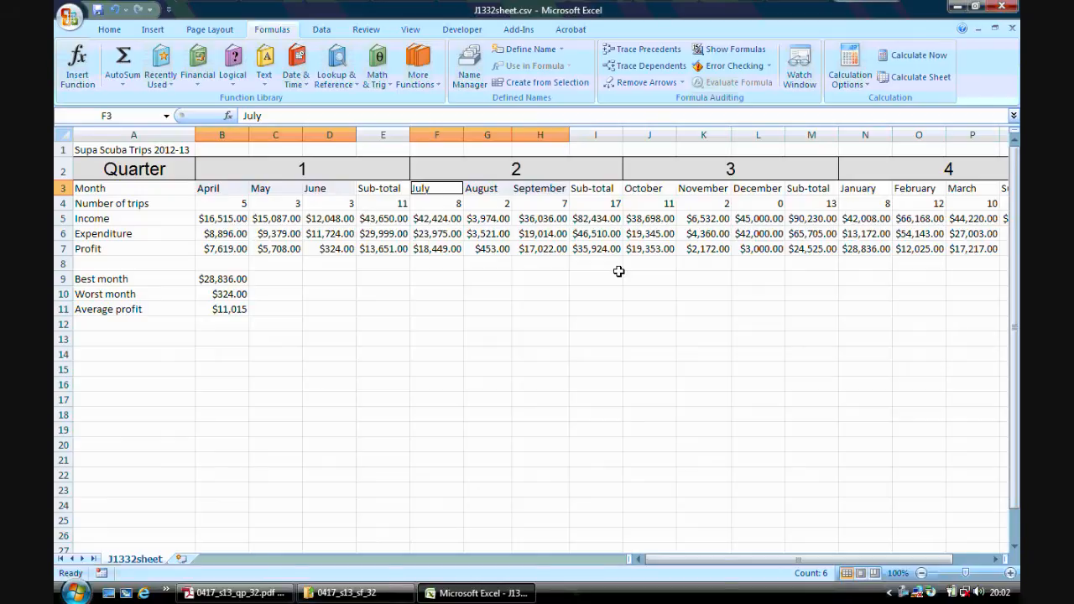
{"action": "left_click_drag", "start_coordinate": [658, 188], "coordinate": [753, 190]}
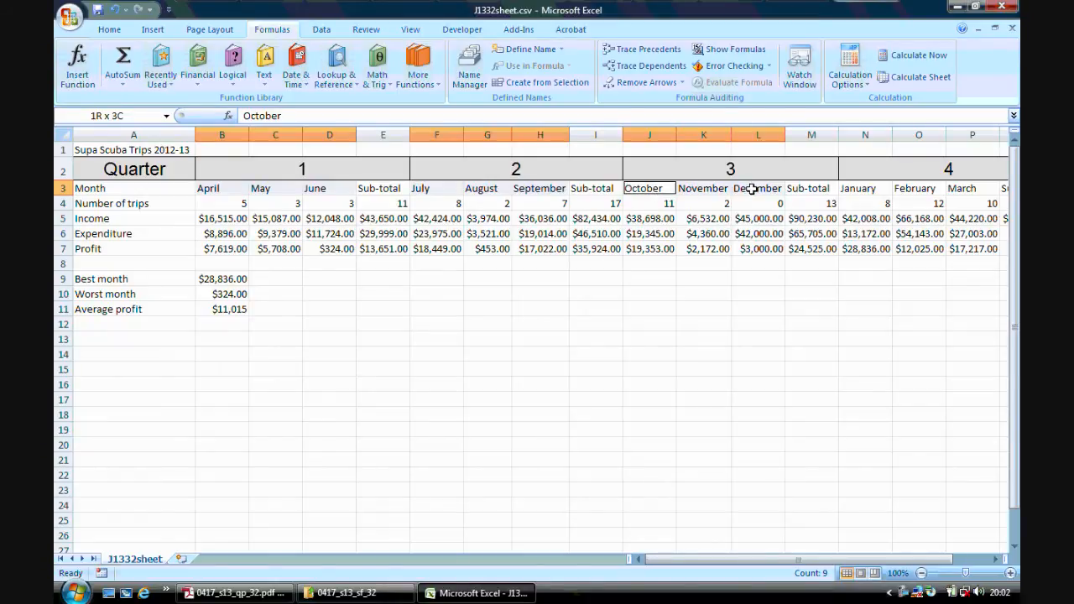
{"action": "left_click_drag", "start_coordinate": [753, 190], "coordinate": [753, 189]}
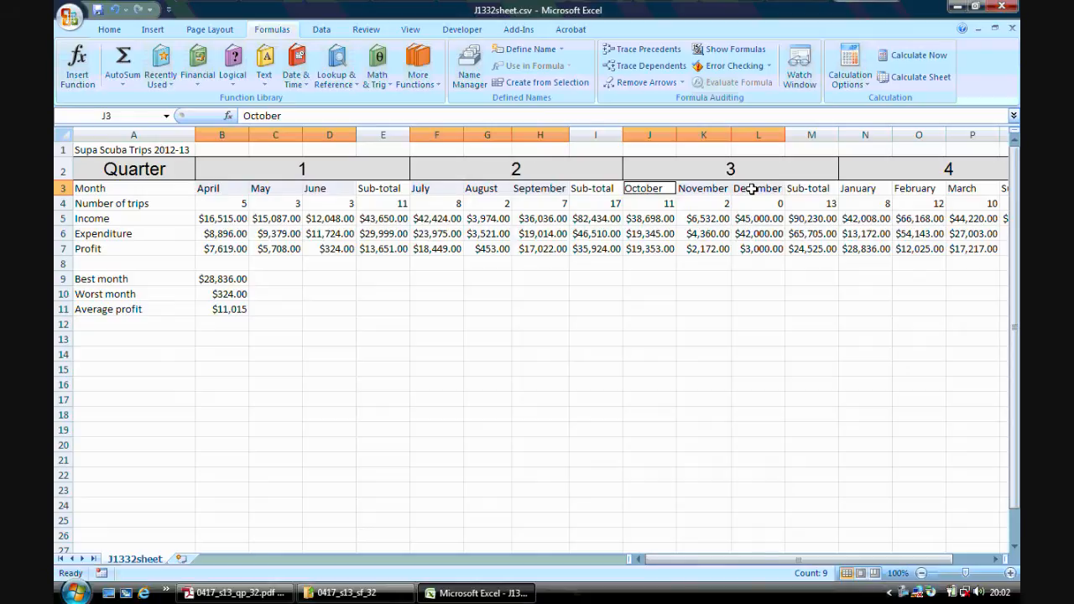
{"action": "left_click", "coordinate": [995, 560]}
{"action": "left_click", "coordinate": [995, 560]}
{"action": "left_click", "coordinate": [995, 559]}
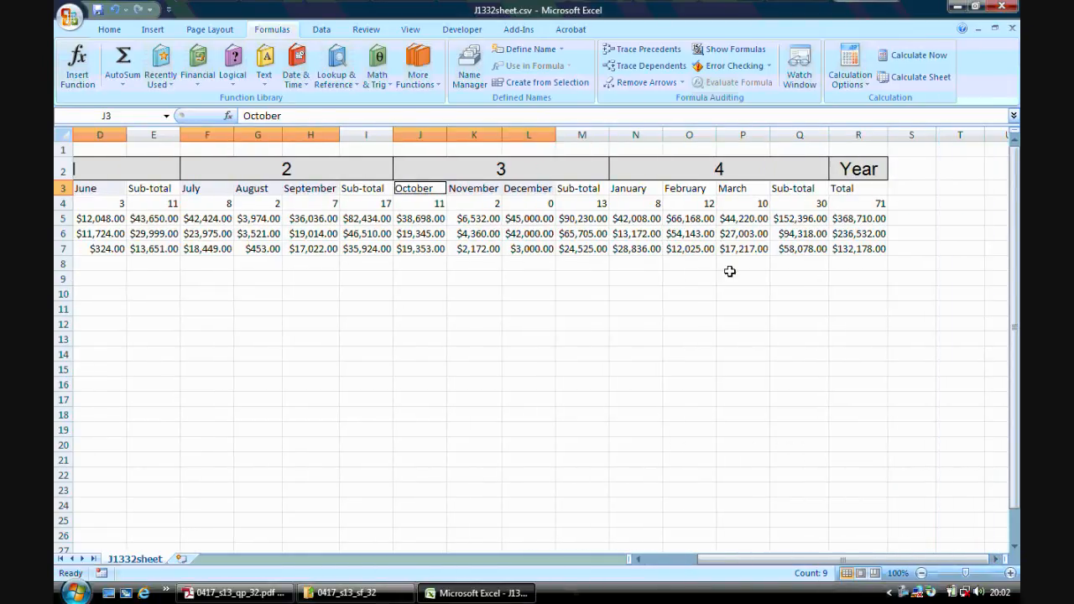
{"action": "left_click_drag", "start_coordinate": [649, 189], "coordinate": [730, 188]}
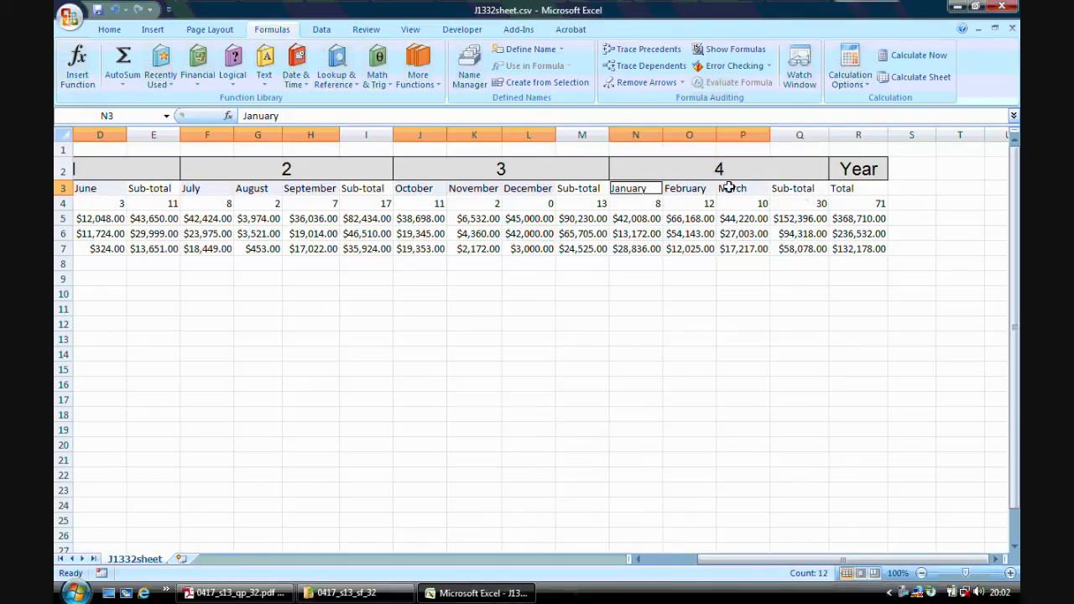
{"action": "left_click_drag", "start_coordinate": [881, 561], "coordinate": [828, 567]}
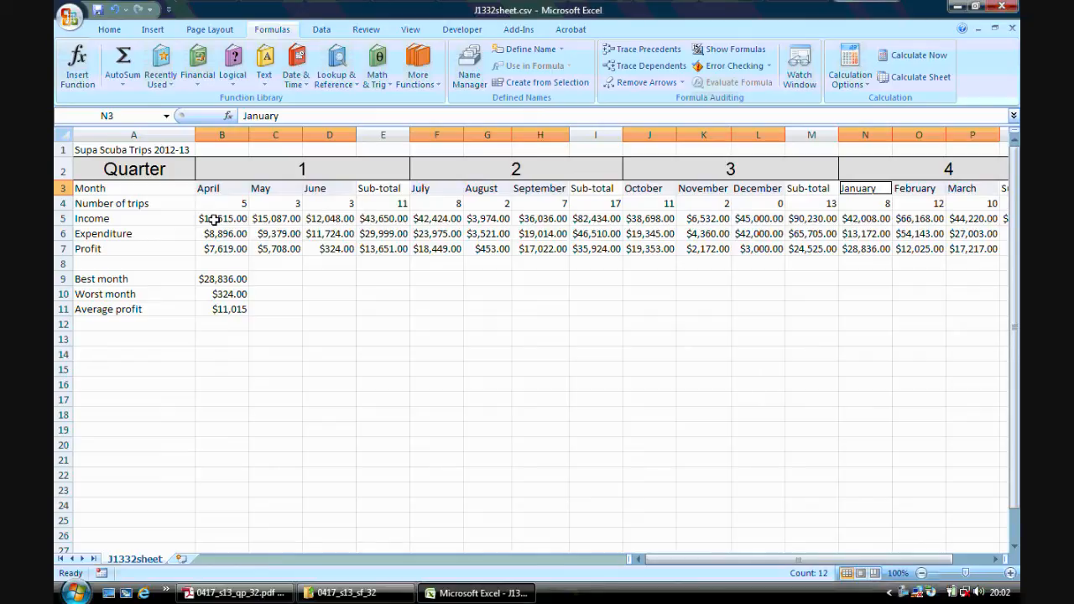
Add the twelve monthly income values in row 5 to the selection, leaving out the sub-totals.
{"action": "left_click_drag", "start_coordinate": [214, 219], "coordinate": [316, 219]}
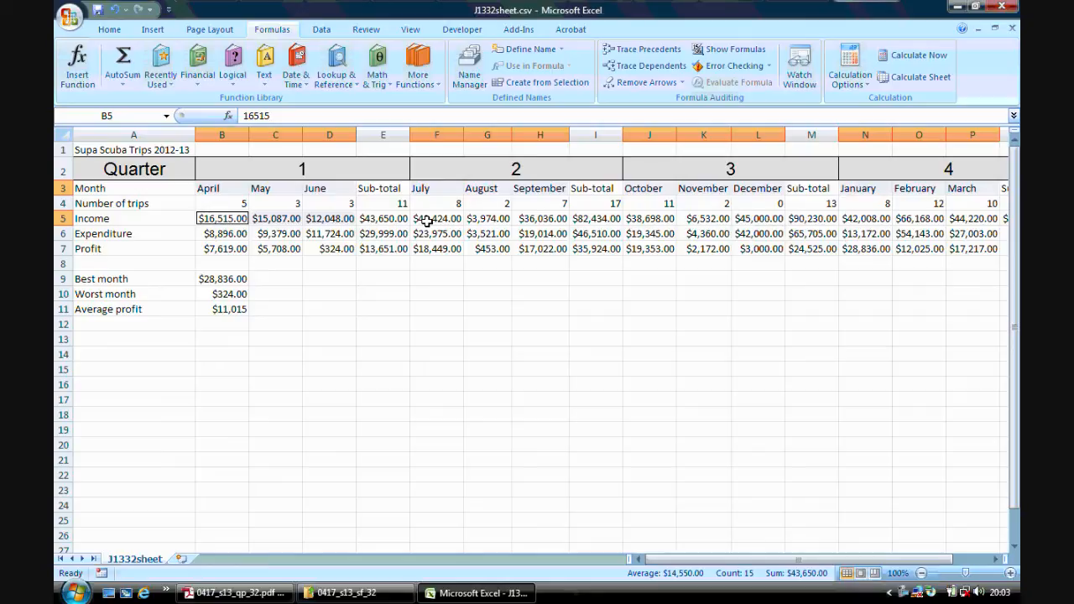
{"action": "left_click_drag", "start_coordinate": [428, 220], "coordinate": [521, 220]}
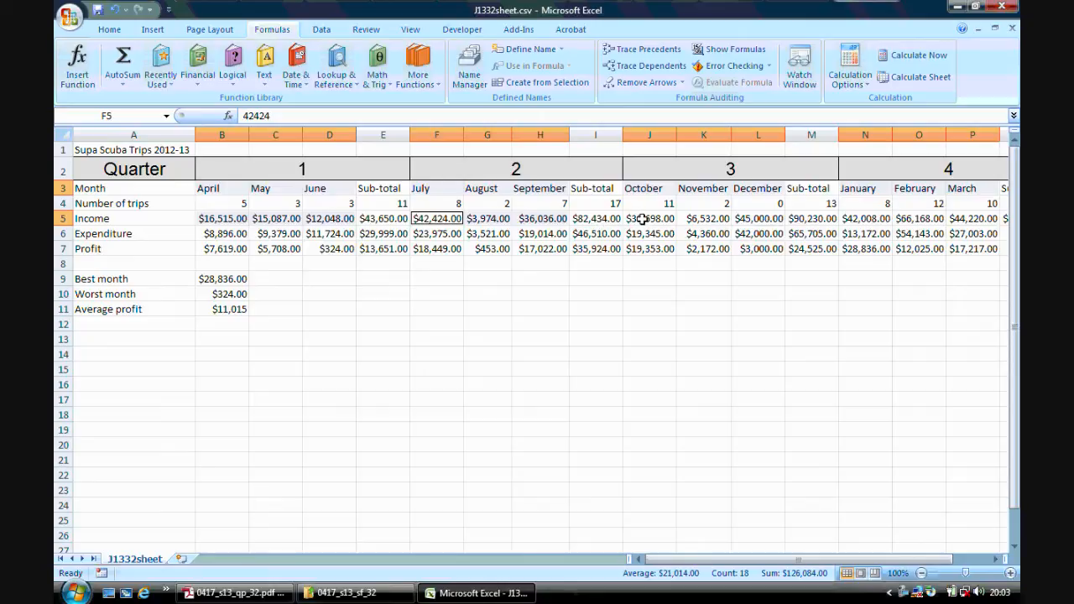
{"action": "left_click_drag", "start_coordinate": [642, 219], "coordinate": [741, 222]}
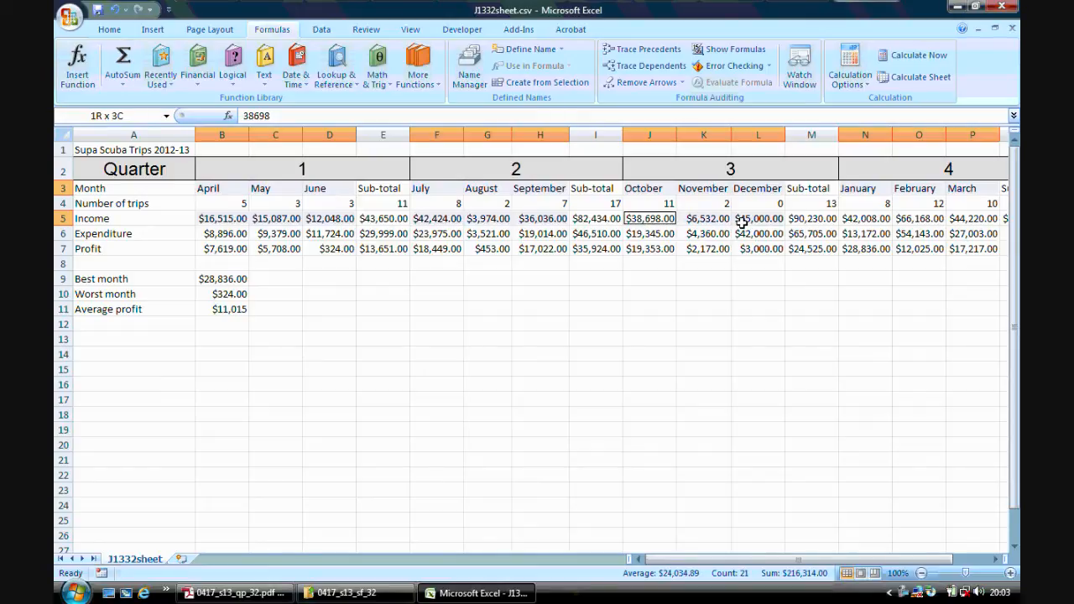
{"action": "left_click_drag", "start_coordinate": [742, 221], "coordinate": [743, 221]}
{"action": "left_click", "coordinate": [996, 559]}
{"action": "left_click", "coordinate": [997, 560]}
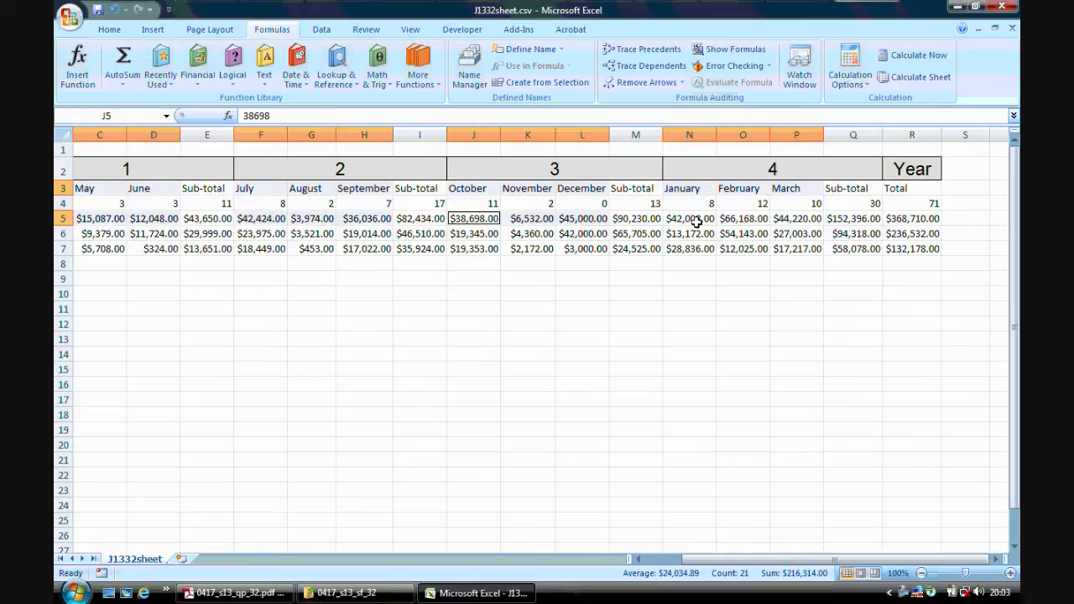
{"action": "left_click_drag", "start_coordinate": [696, 222], "coordinate": [791, 219]}
{"action": "left_click_drag", "start_coordinate": [819, 560], "coordinate": [778, 562]}
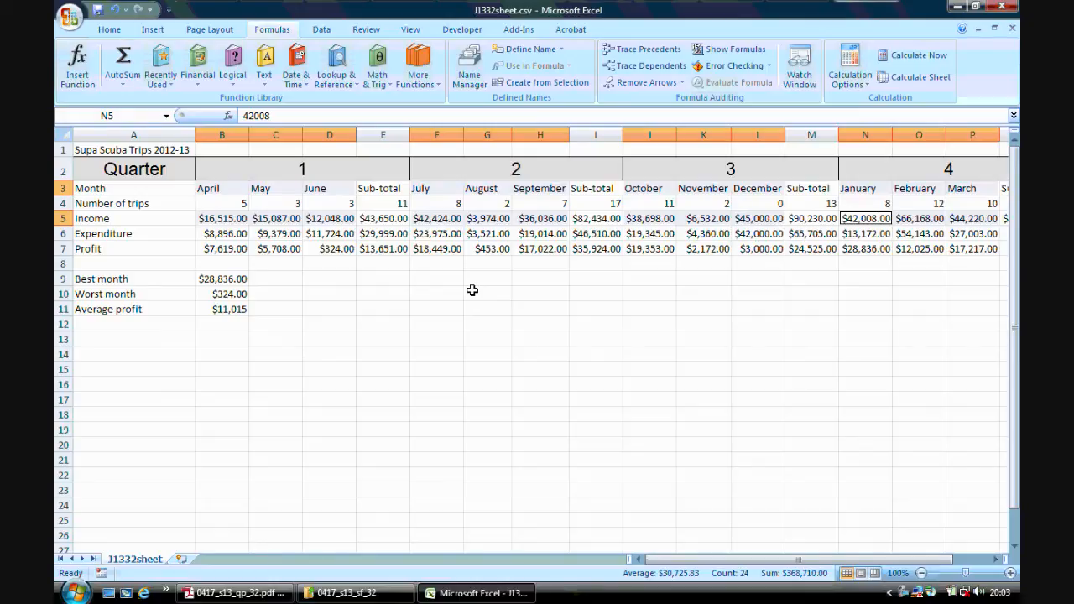
Insert a 2-D clustered column chart of the monthly income and place it below the data.
{"action": "left_click", "coordinate": [153, 30]}
{"action": "left_click", "coordinate": [291, 84]}
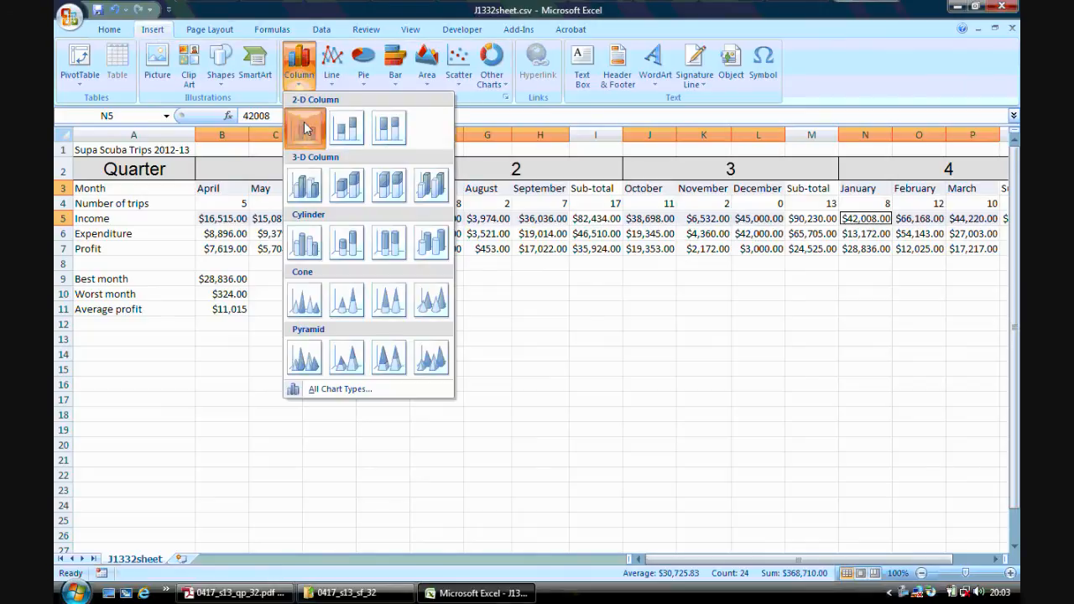
{"action": "left_click", "coordinate": [306, 122]}
{"action": "left_click_drag", "start_coordinate": [473, 245], "coordinate": [491, 260]}
Recheck step 23 in Adobe Reader, apply a chart layout with a chart title and both axis titles in Excel, and delete the legend.
{"action": "left_click", "coordinate": [235, 593]}
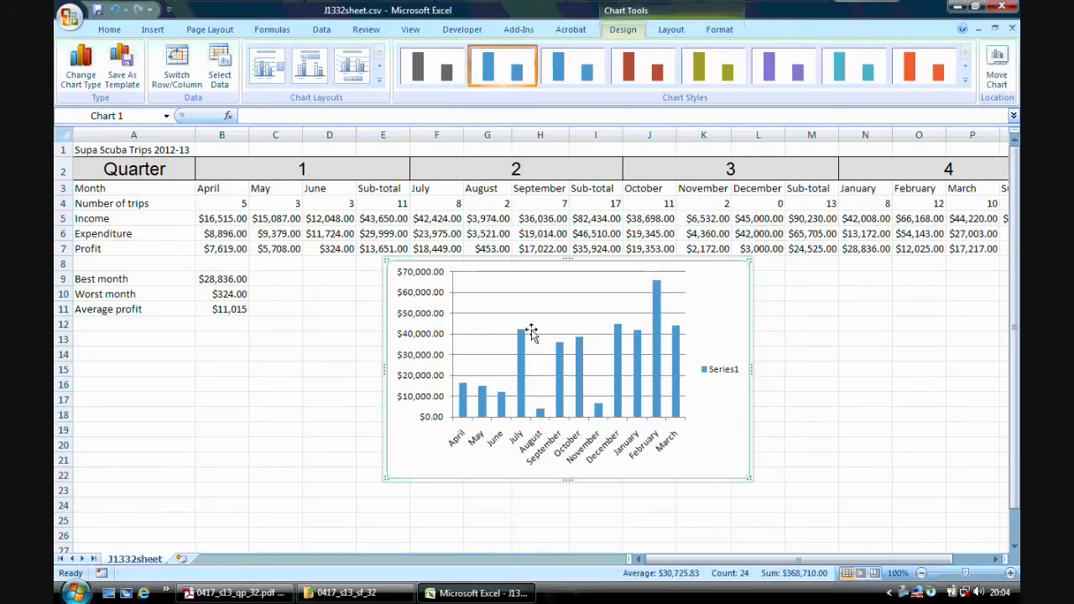
{"action": "left_click", "coordinate": [475, 593]}
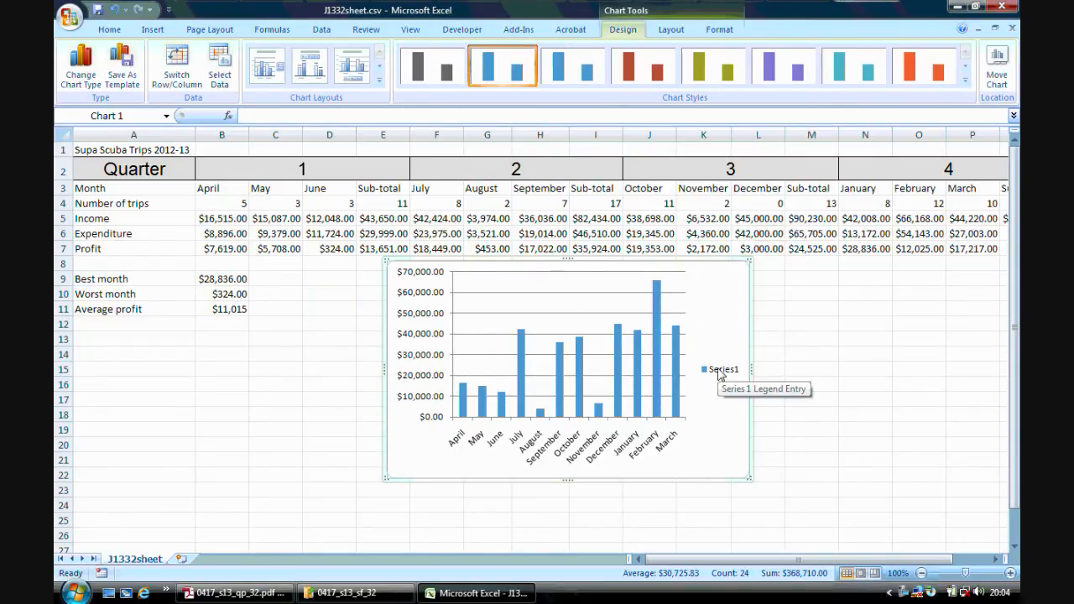
{"action": "left_click", "coordinate": [380, 80]}
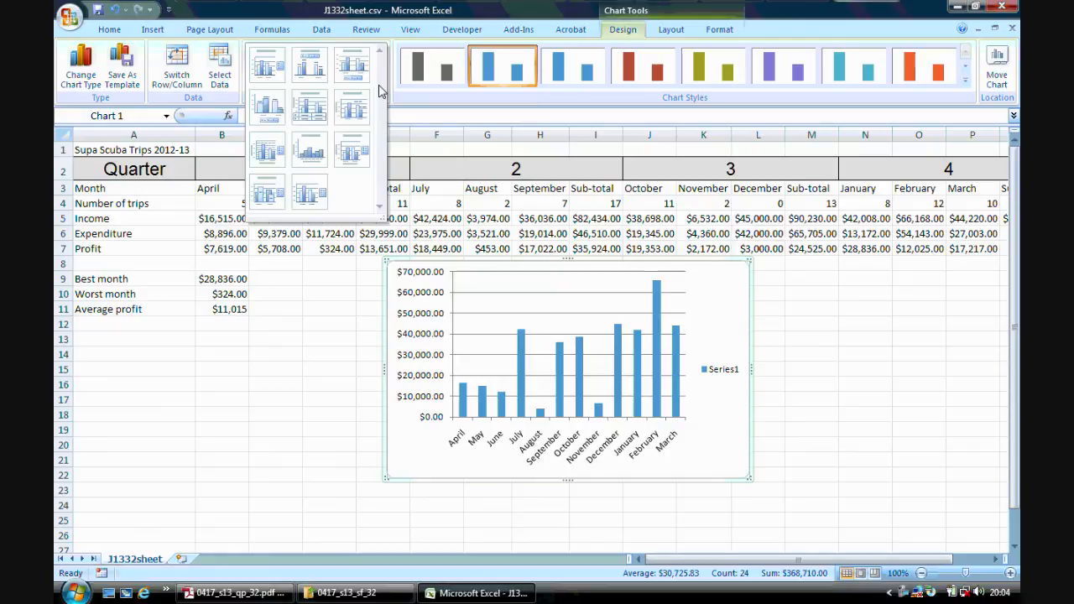
{"action": "left_click", "coordinate": [358, 148]}
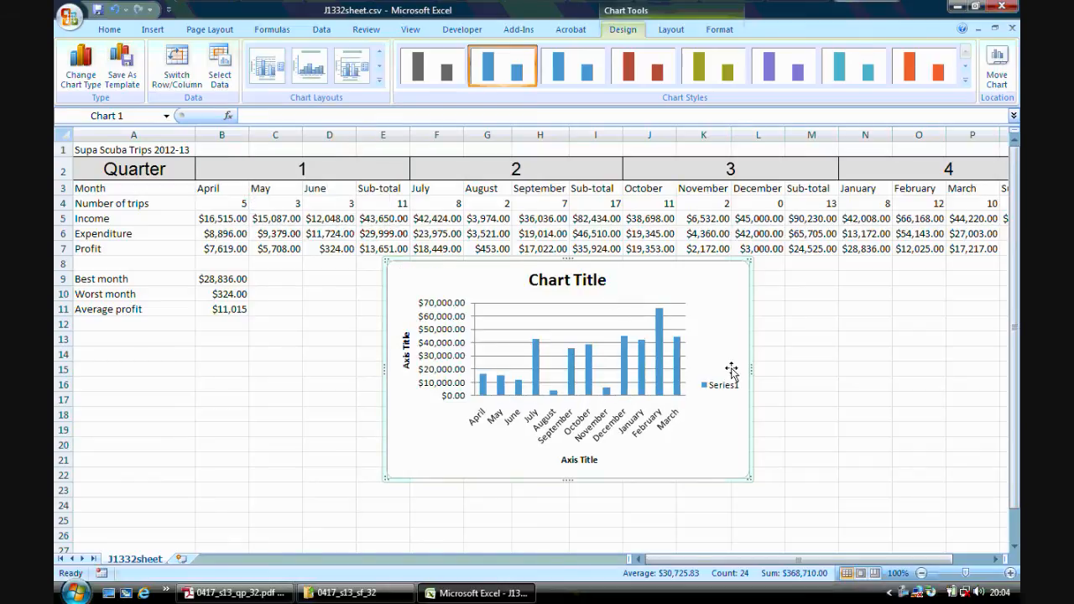
{"action": "left_click", "coordinate": [727, 386]}
{"action": "key", "text": "Delete"}
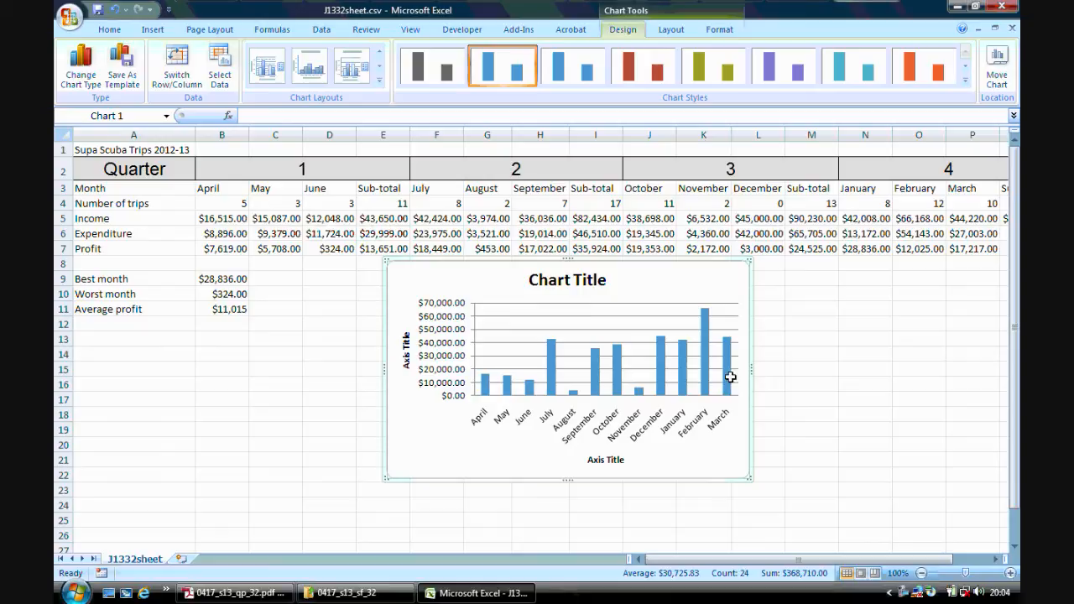
Recheck the step 23 wording in Adobe Reader and replace the column chart's title in Excel with "Monthly Income".
{"action": "left_click", "coordinate": [597, 282]}
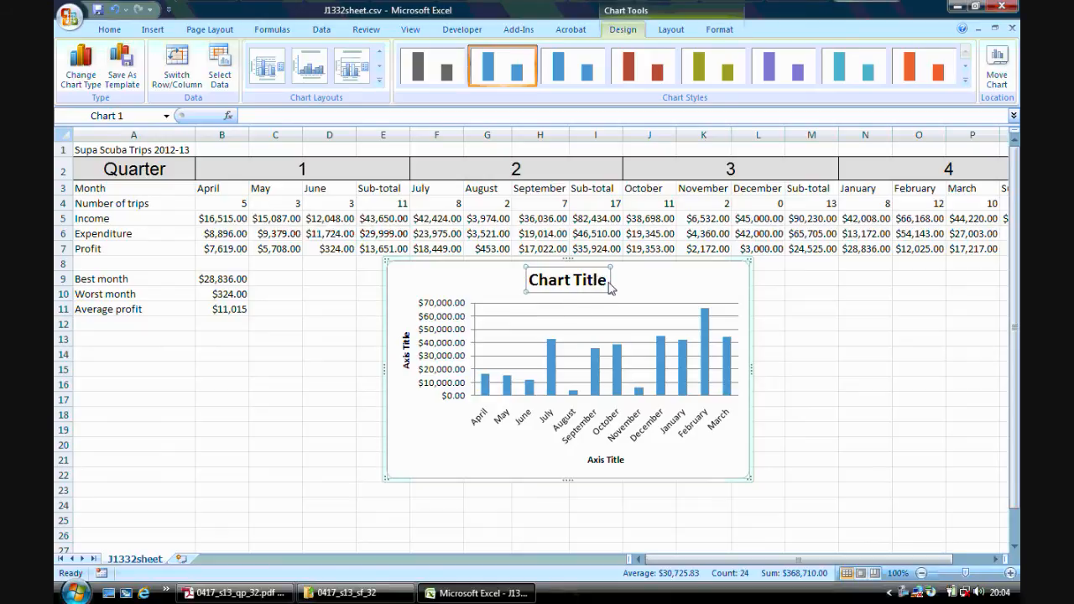
{"action": "left_click_drag", "start_coordinate": [607, 281], "coordinate": [531, 280]}
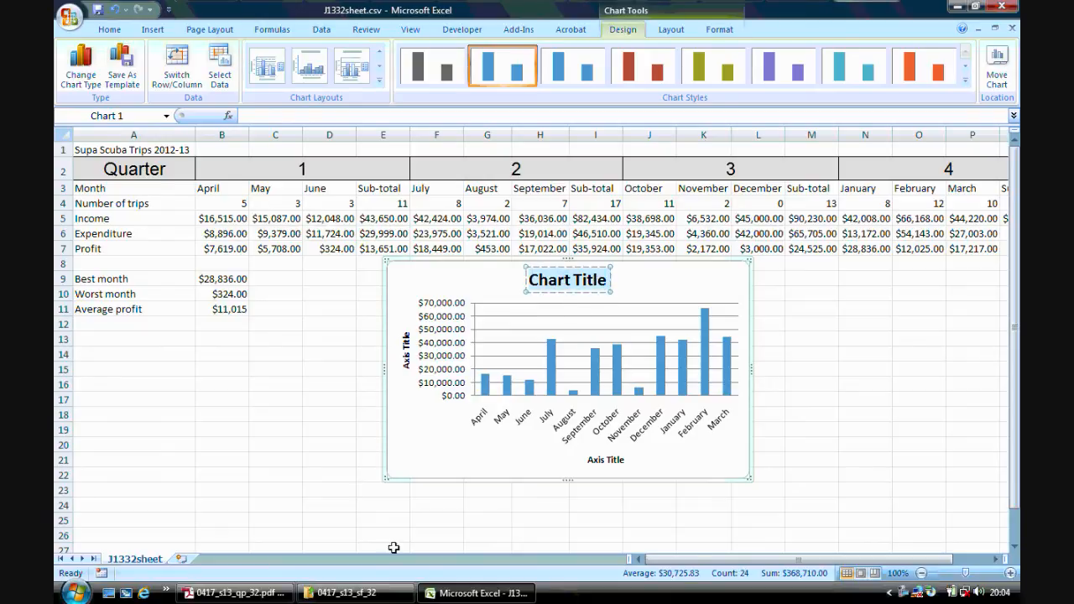
{"action": "left_click", "coordinate": [281, 592]}
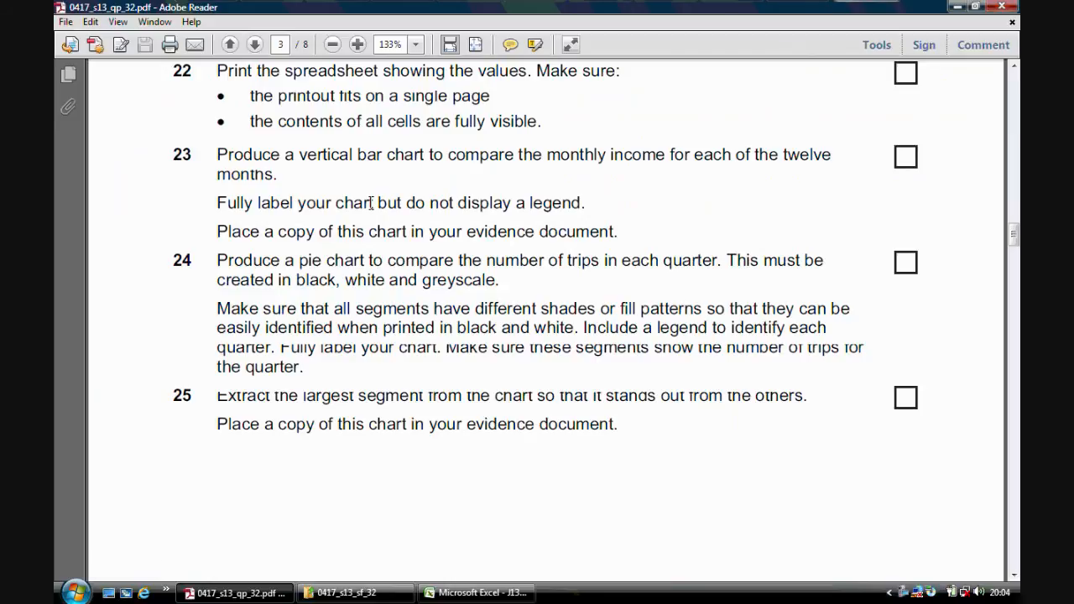
{"action": "left_click", "coordinate": [498, 590]}
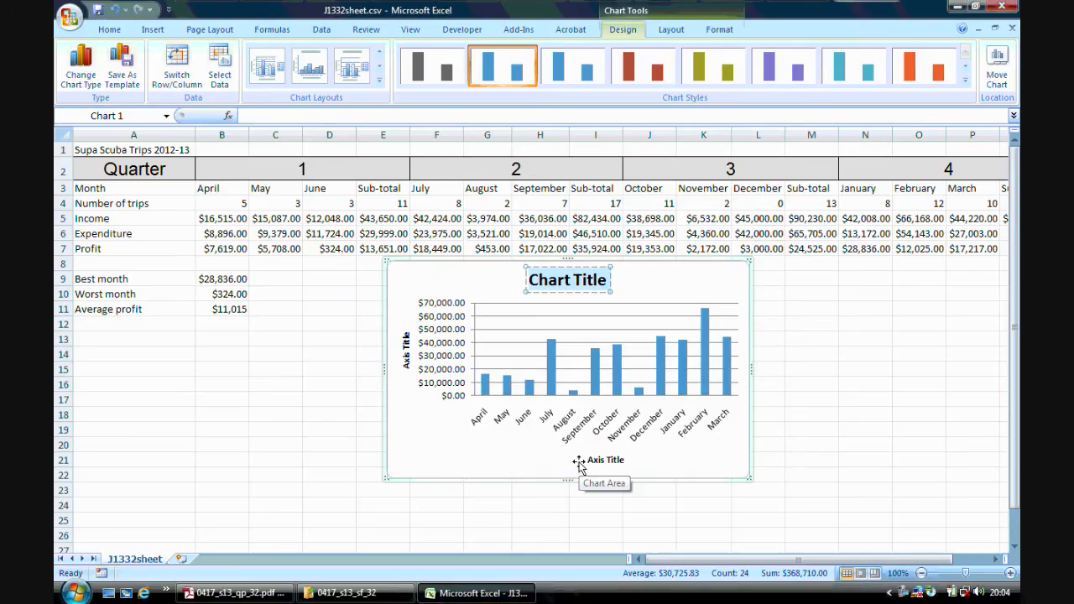
{"action": "type", "text": "Mont"}
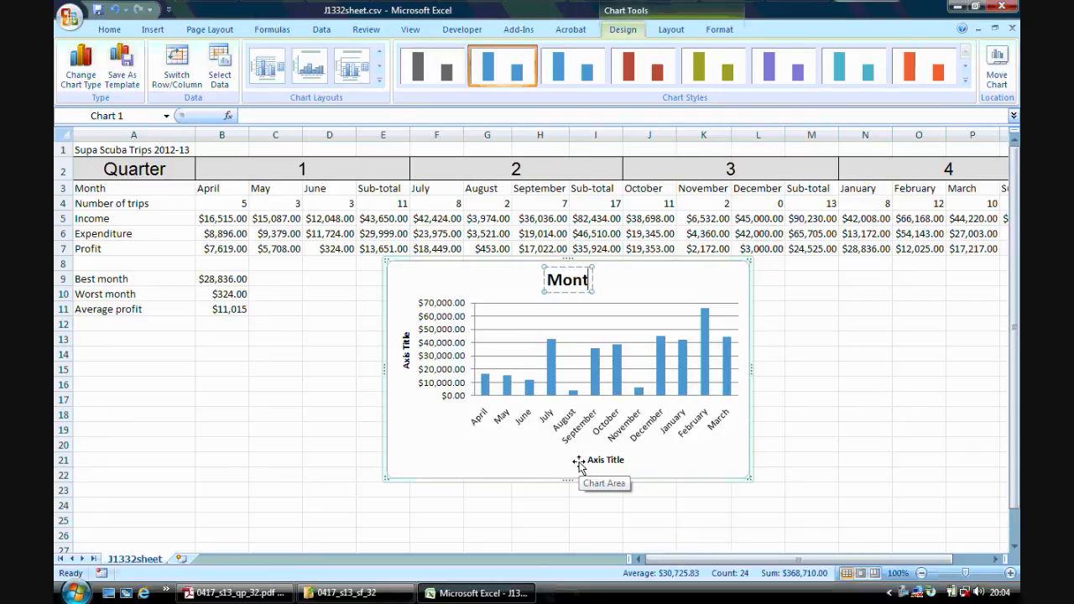
{"action": "type", "text": "hly Income"}
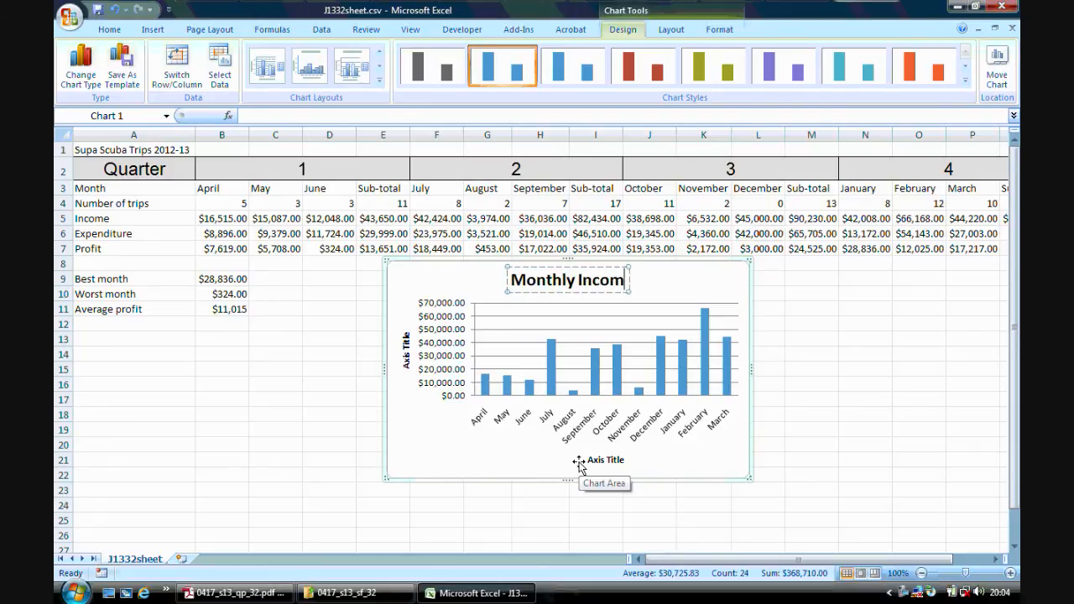
Replace the chart's horizontal axis title with "Months".
{"action": "left_click", "coordinate": [614, 459]}
{"action": "double_click", "coordinate": [624, 461]}
{"action": "key", "text": "BackSpace"}
{"action": "key", "text": "BackSpace"}
{"action": "key", "text": "BackSpace"}
{"action": "key", "text": "BackSpace"}
{"action": "key", "text": "BackSpace"}
{"action": "key", "text": "BackSpace"}
{"action": "type", "text": "Months"}
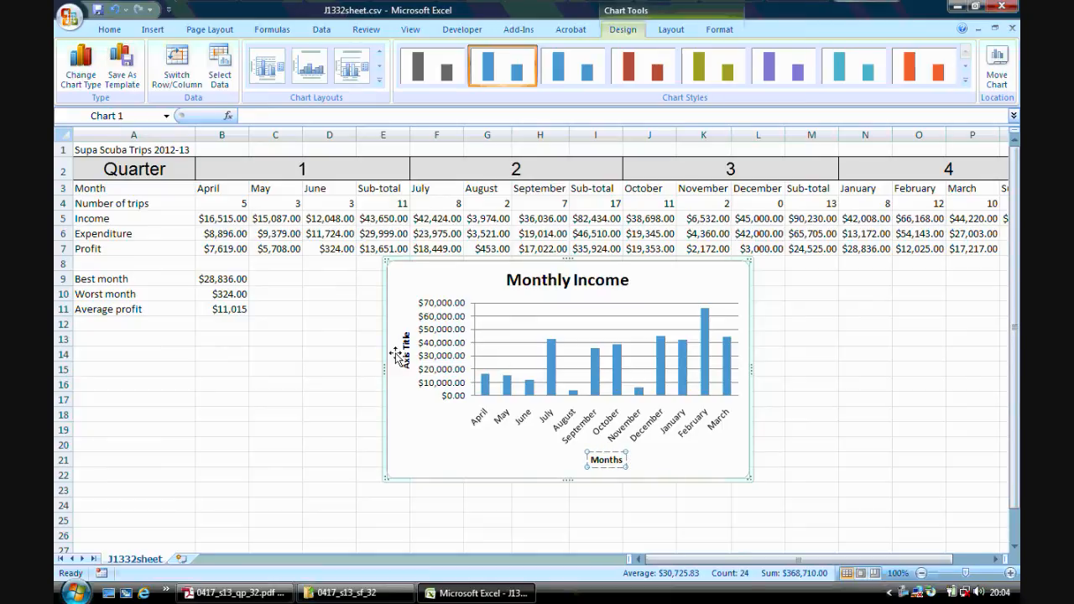
Replace the chart's vertical axis title with "Income".
{"action": "left_click", "coordinate": [408, 344]}
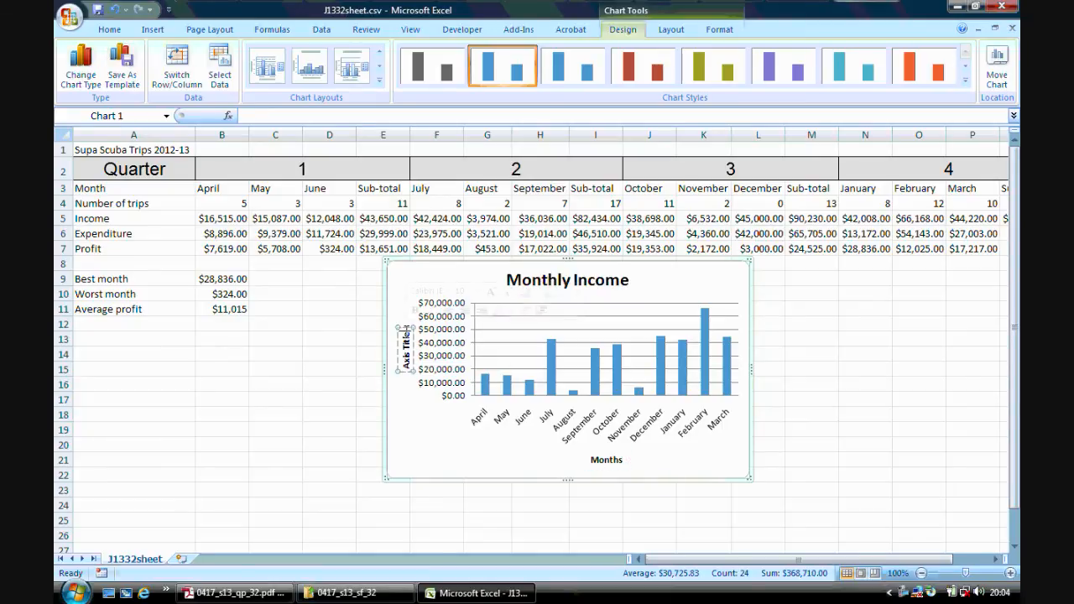
{"action": "key", "text": "BackSpace"}
{"action": "key", "text": "BackSpace"}
{"action": "key", "text": "BackSpace"}
{"action": "key", "text": "BackSpace"}
{"action": "key", "text": "BackSpace"}
{"action": "key", "text": "BackSpace"}
{"action": "key", "text": "BackSpace"}
{"action": "key", "text": "BackSpace"}
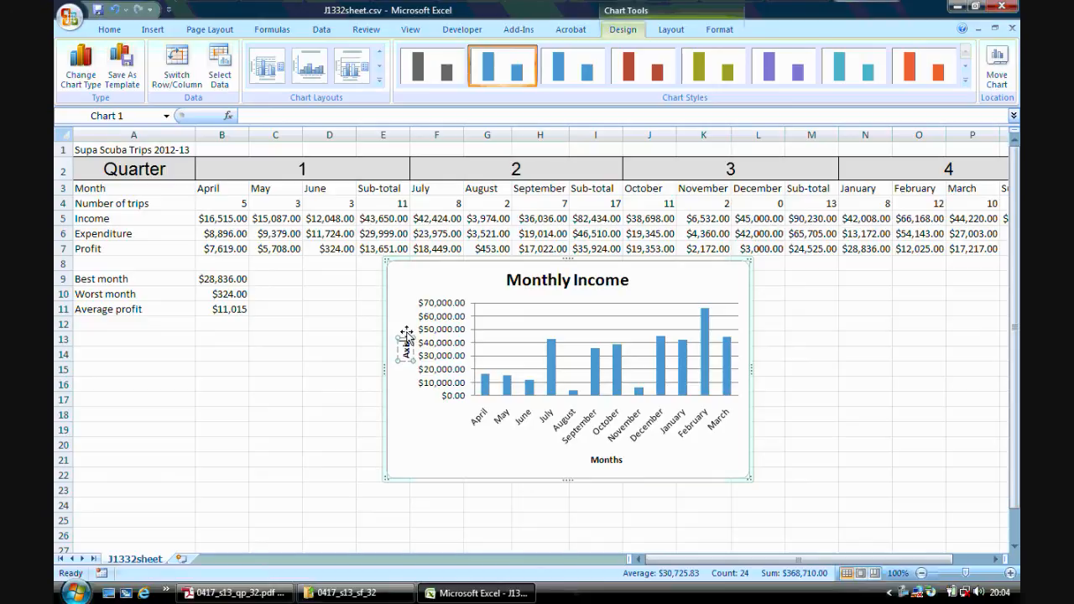
{"action": "key", "text": "BackSpace"}
{"action": "key", "text": "BackSpace"}
{"action": "type", "text": "Income"}
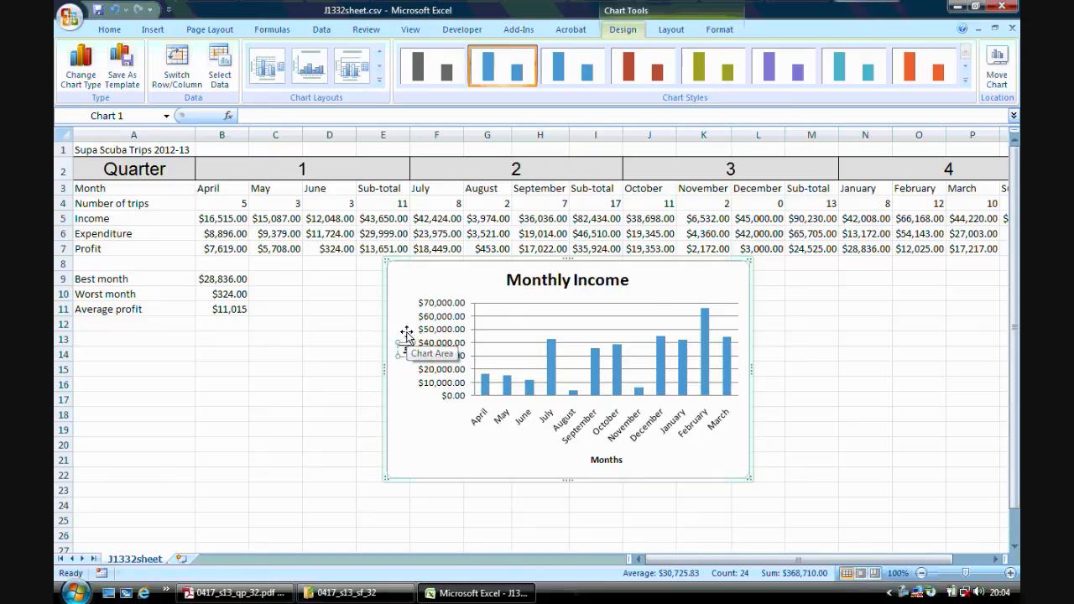
{"action": "left_click", "coordinate": [764, 385]}
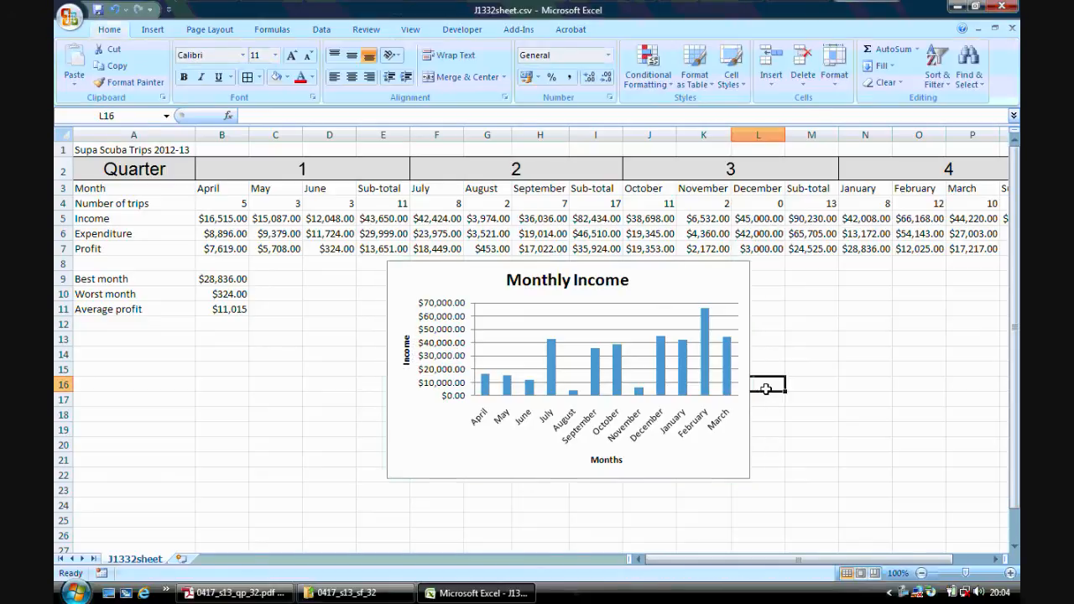
Copy the Monthly Income chart and paste it into a new Word document under the heading "Evidence".
{"action": "left_click", "coordinate": [748, 338]}
{"action": "right_click", "coordinate": [749, 338]}
{"action": "left_click", "coordinate": [780, 360]}
{"action": "left_click", "coordinate": [75, 593]}
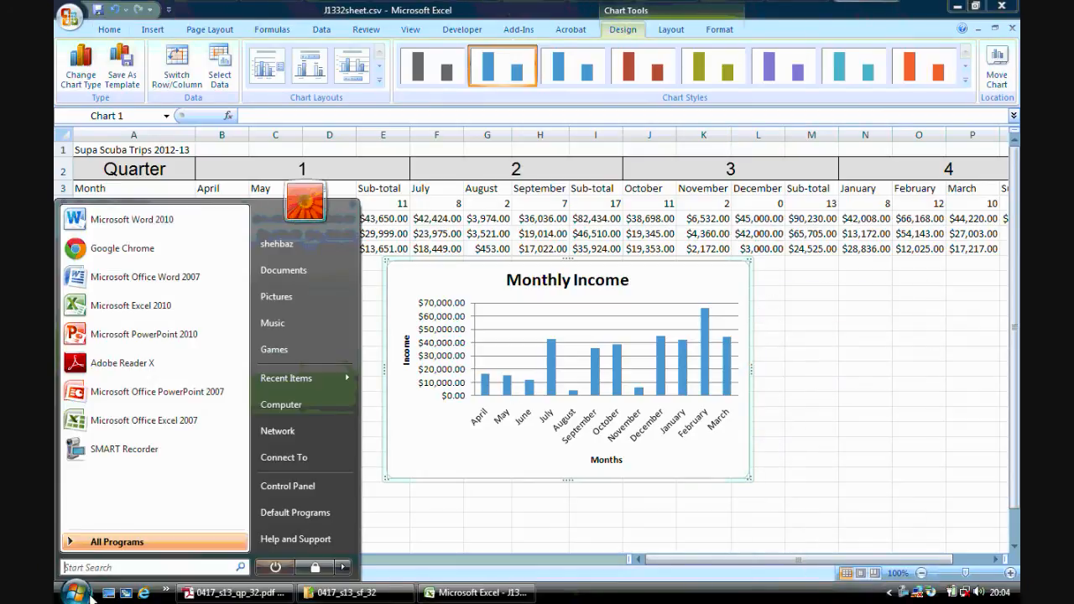
{"action": "left_click", "coordinate": [147, 211]}
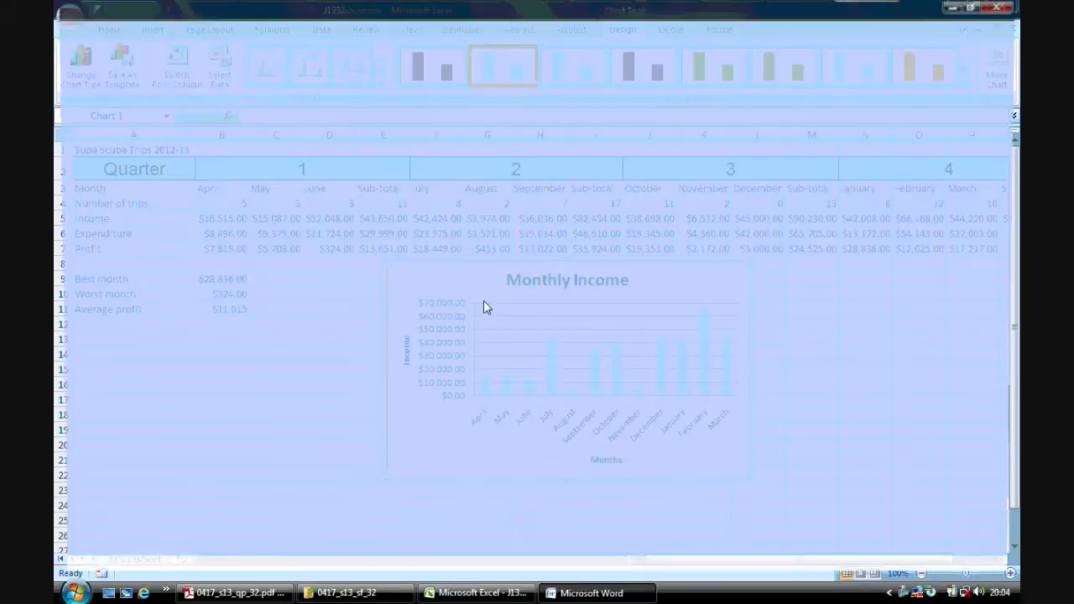
{"action": "type", "text": "eviden"}
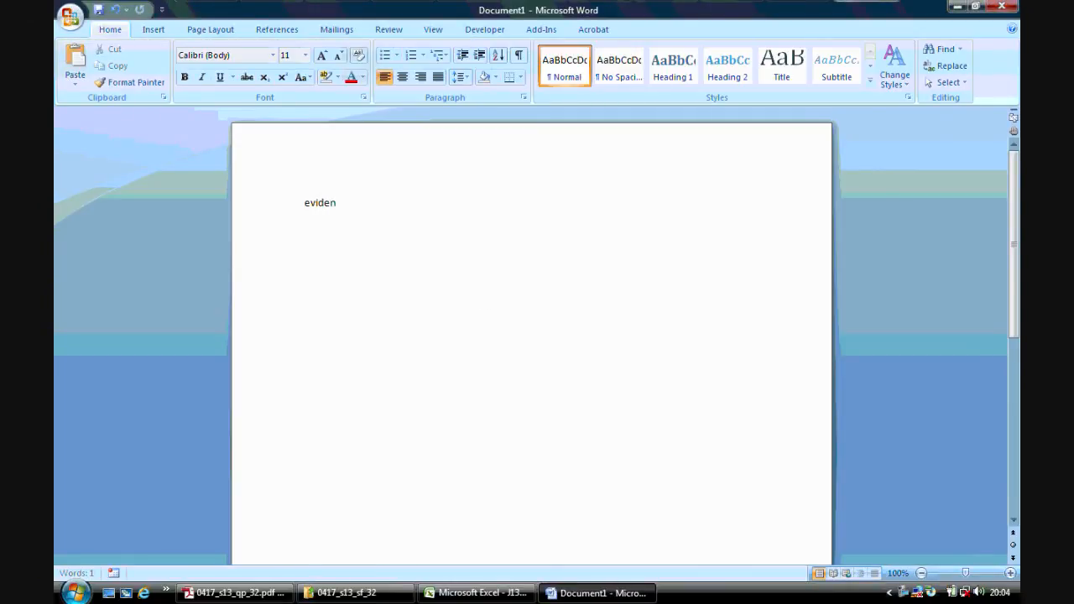
{"action": "type", "text": "ce"}
{"action": "key", "text": "Return"}
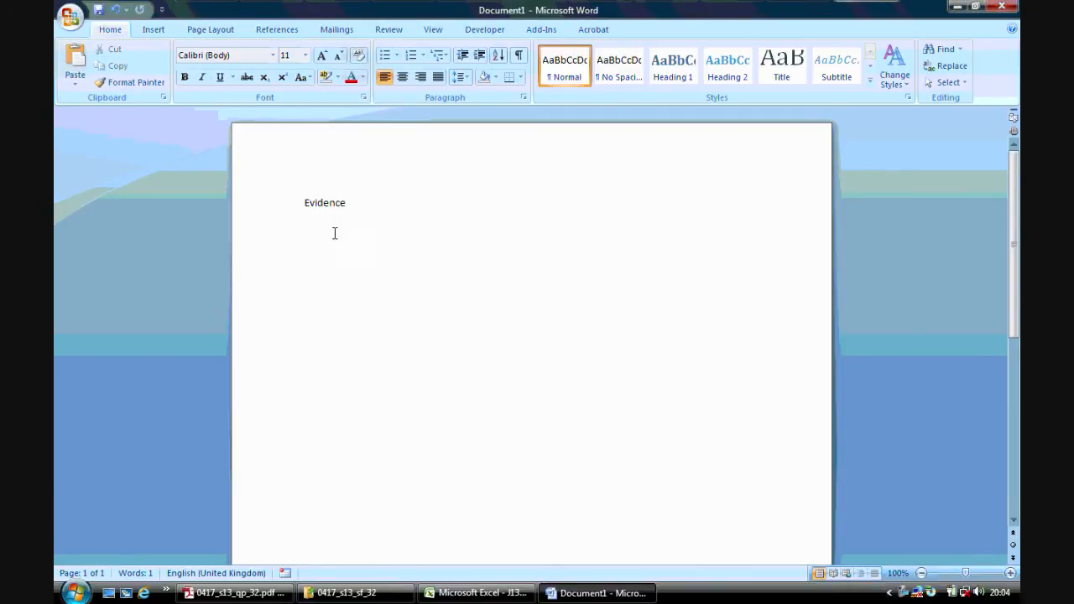
{"action": "right_click", "coordinate": [332, 240]}
{"action": "left_click", "coordinate": [366, 276]}
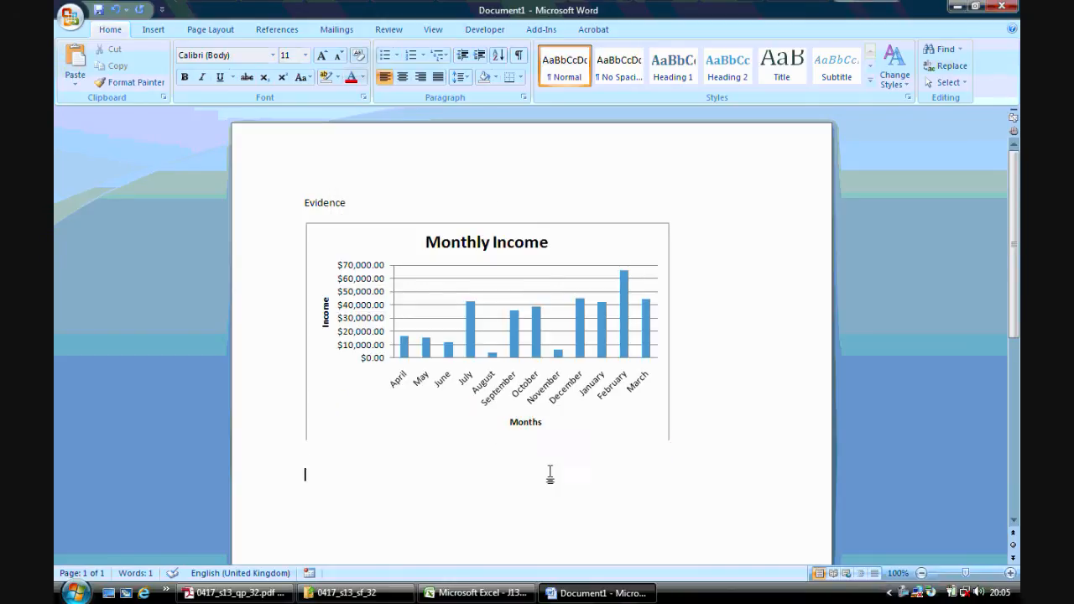
Back in Excel, move the Monthly Income chart below the Average profit row, and consult step 24 in Adobe Reader.
{"action": "left_click", "coordinate": [478, 593]}
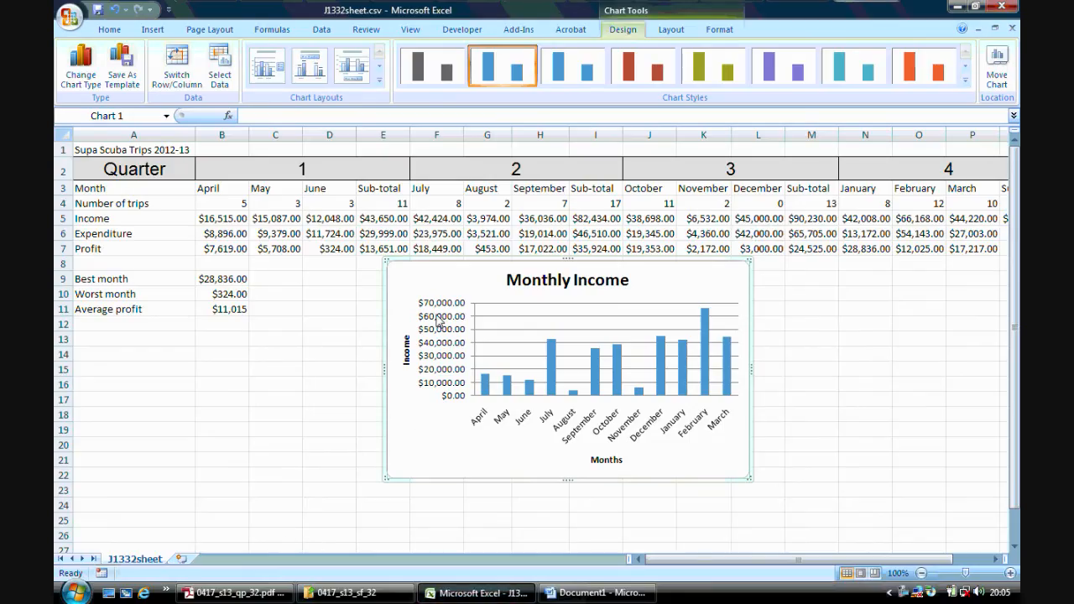
{"action": "left_click_drag", "start_coordinate": [432, 258], "coordinate": [130, 325]}
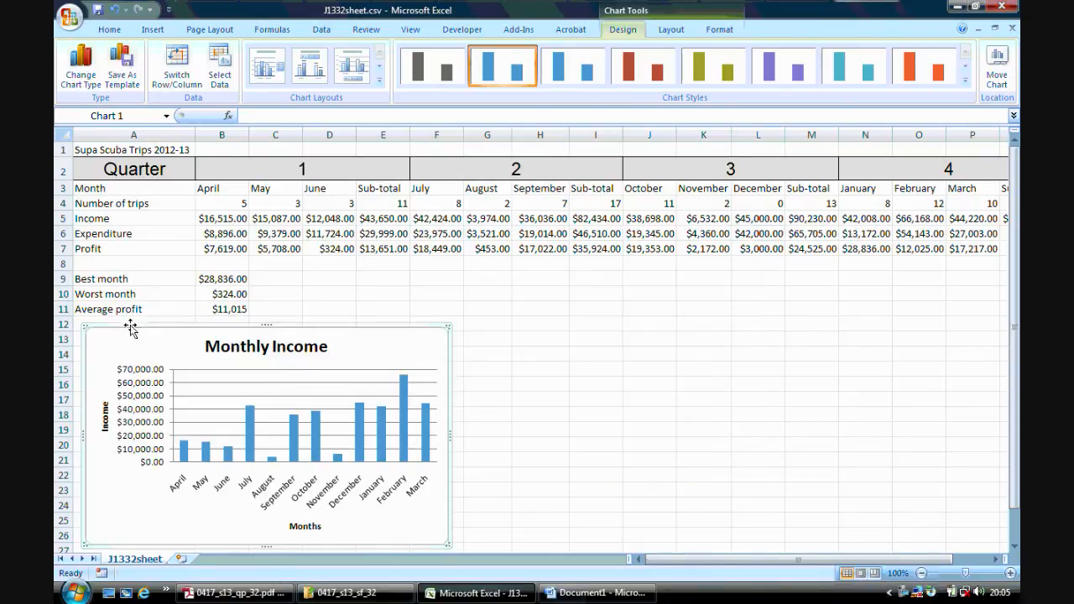
{"action": "left_click", "coordinate": [527, 356]}
{"action": "left_click", "coordinate": [286, 591]}
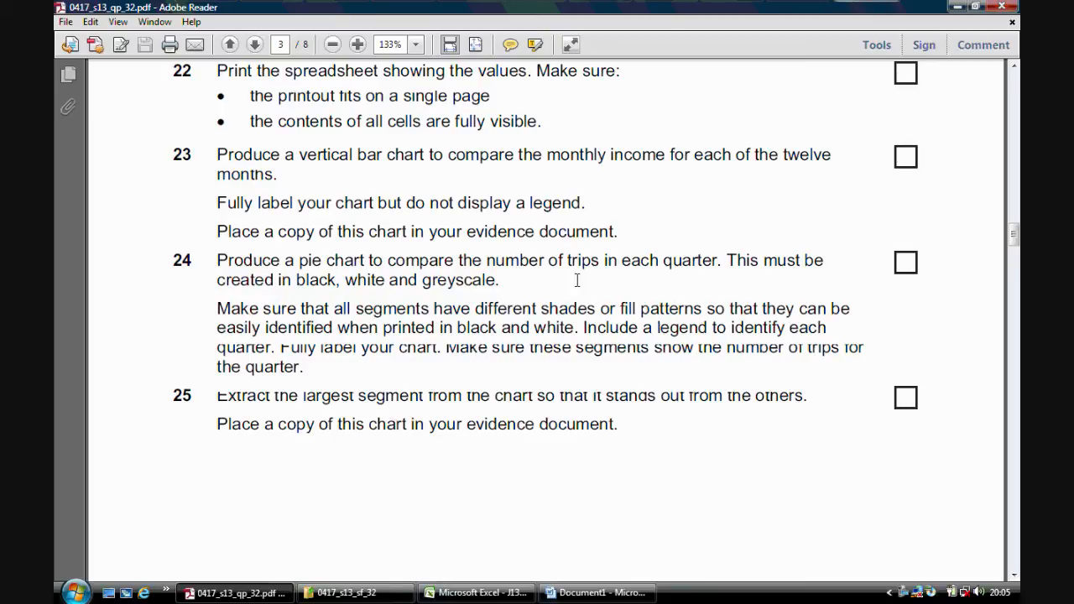
Switch to Excel and review the four quarterly sub-totals and the year total in the Number of trips row.
{"action": "left_click", "coordinate": [476, 592]}
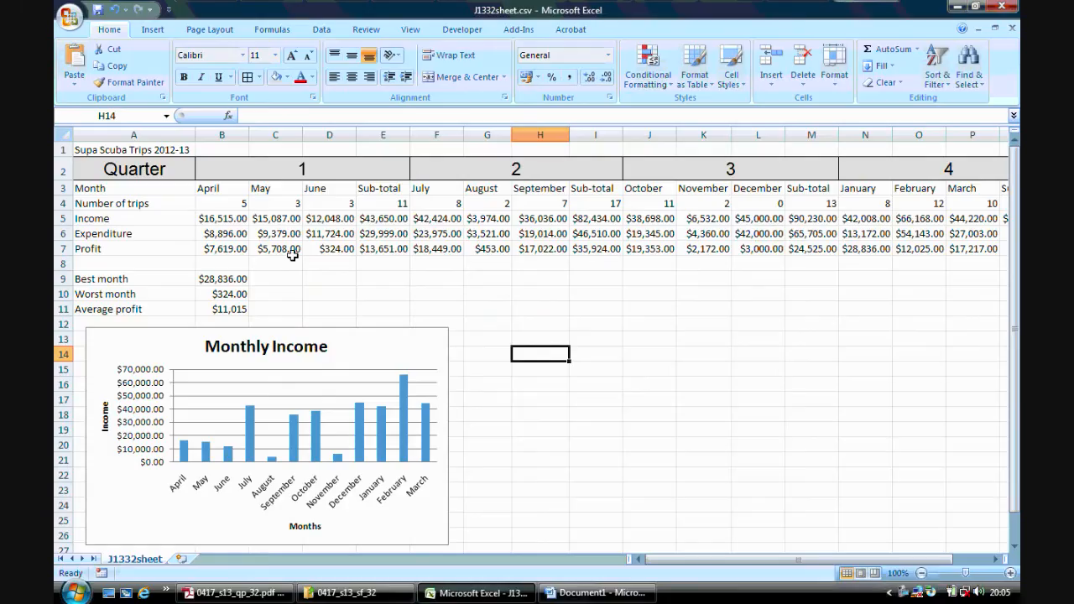
{"action": "left_click", "coordinate": [387, 202]}
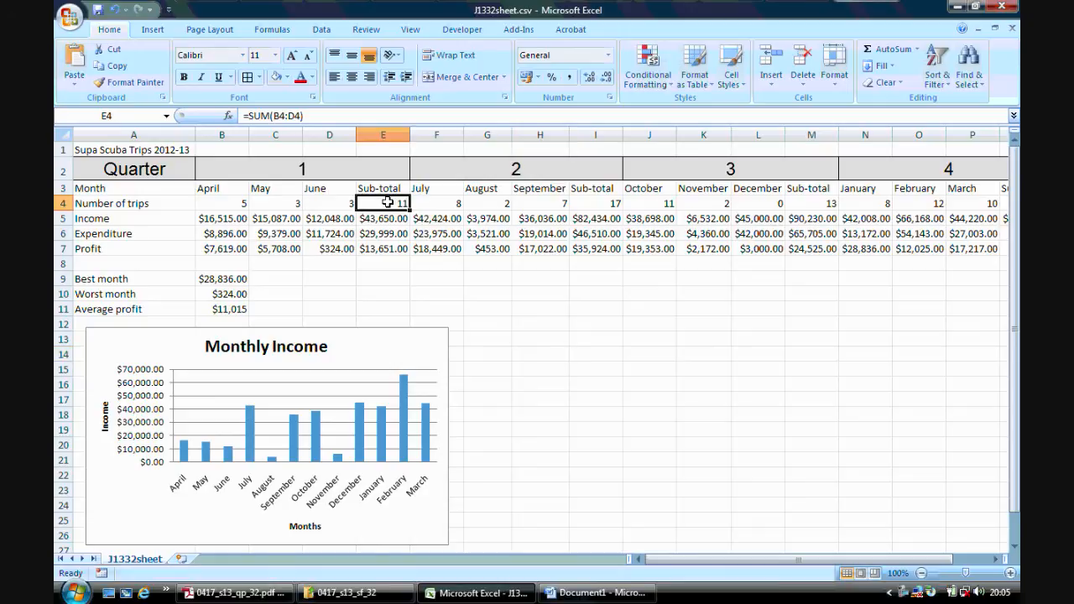
{"action": "left_click", "coordinate": [603, 204]}
{"action": "left_click", "coordinate": [802, 205]}
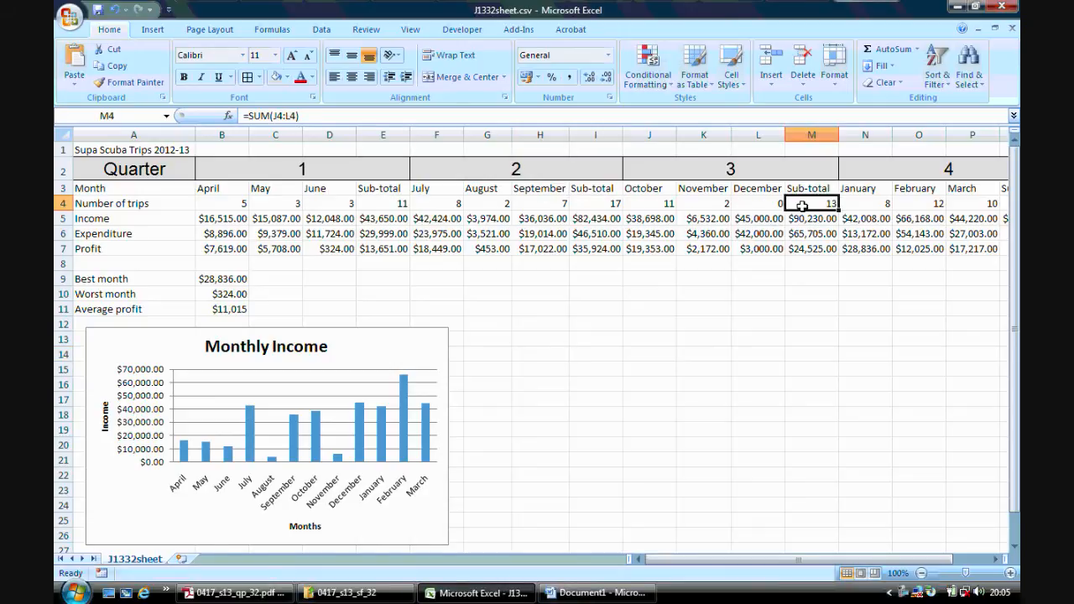
{"action": "left_click", "coordinate": [996, 559]}
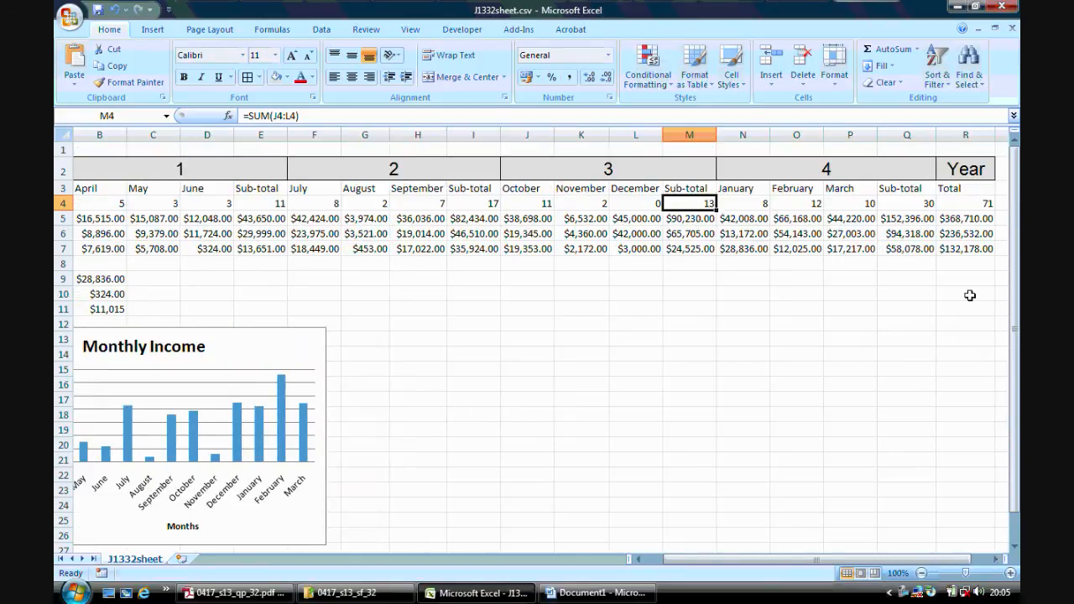
{"action": "left_click", "coordinate": [980, 205]}
{"action": "left_click", "coordinate": [909, 202]}
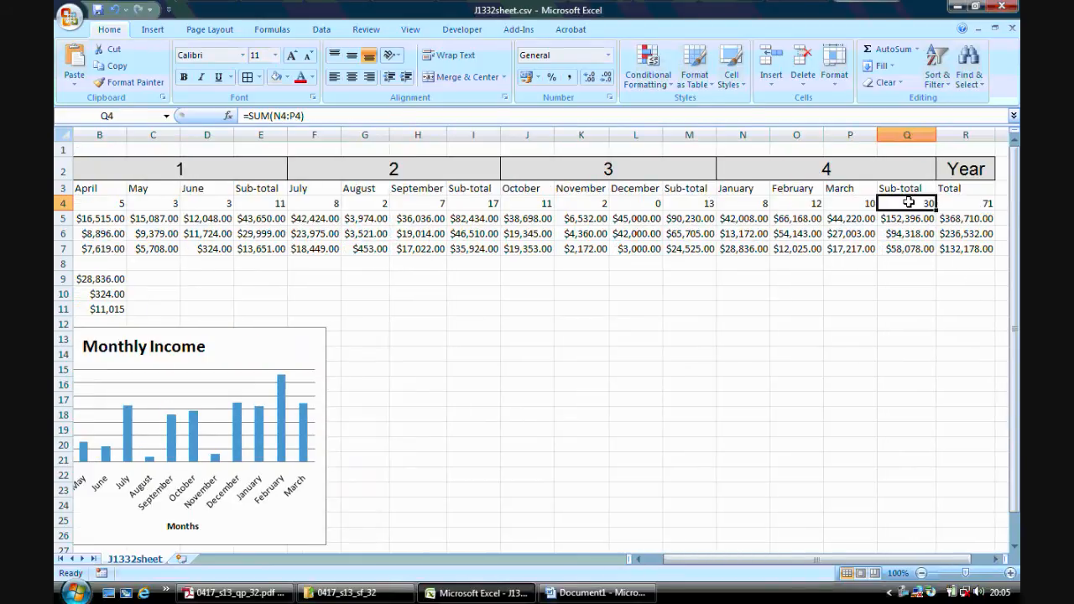
Insert a 2-D pie chart from the quarterly trip sub-totals in E4, I4, M4 and Q4, and move it into the empty area below the data.
{"action": "left_click", "coordinate": [270, 202]}
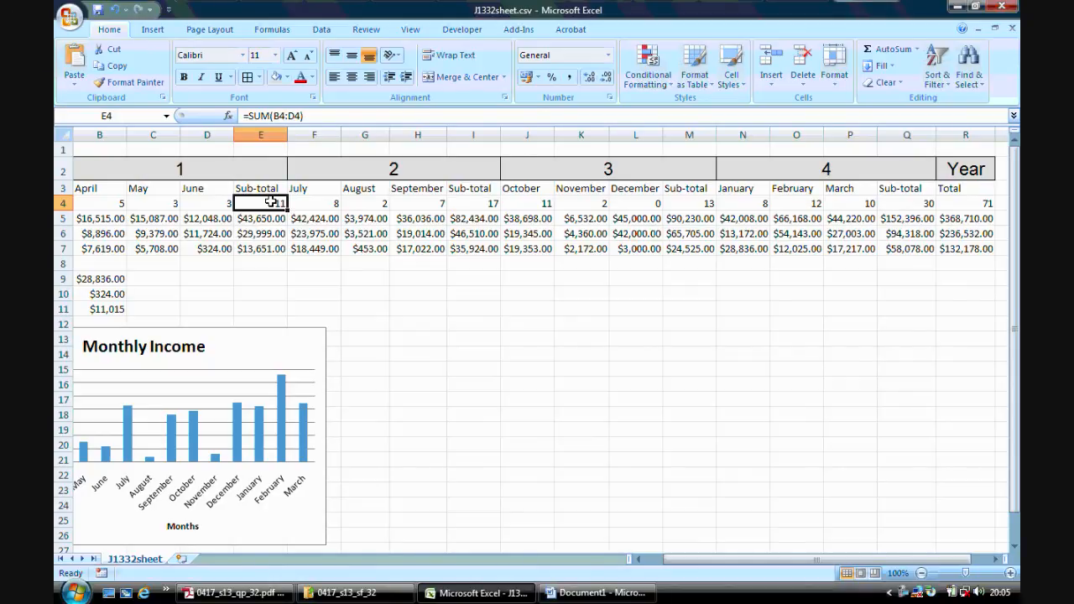
{"action": "left_click", "coordinate": [481, 205], "text": "ctrl"}
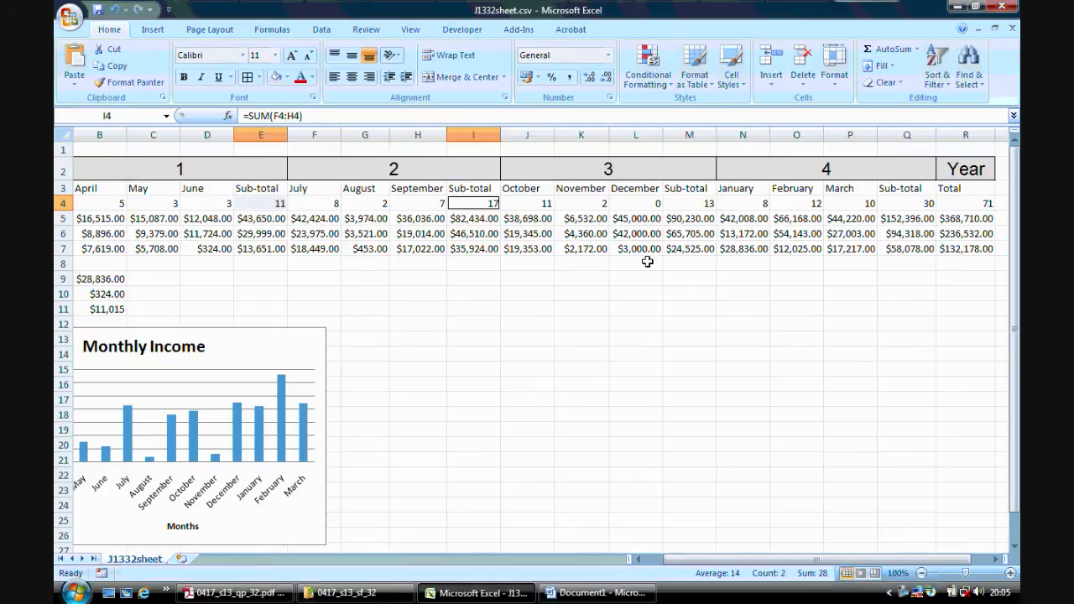
{"action": "left_click", "coordinate": [700, 204], "text": "ctrl"}
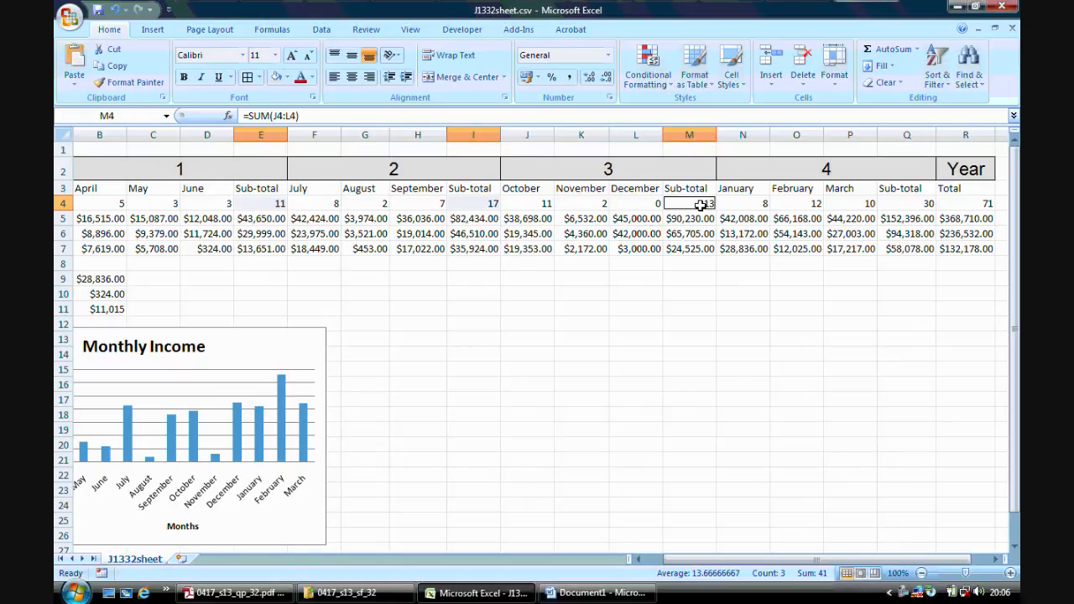
{"action": "left_click", "coordinate": [908, 206], "text": "ctrl"}
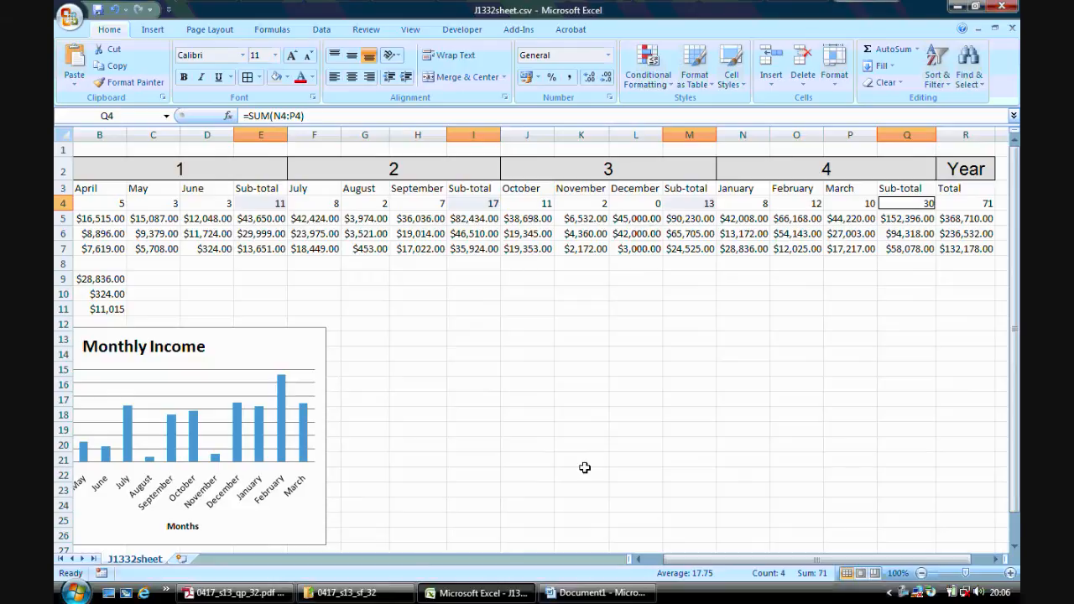
{"action": "left_click", "coordinate": [160, 32]}
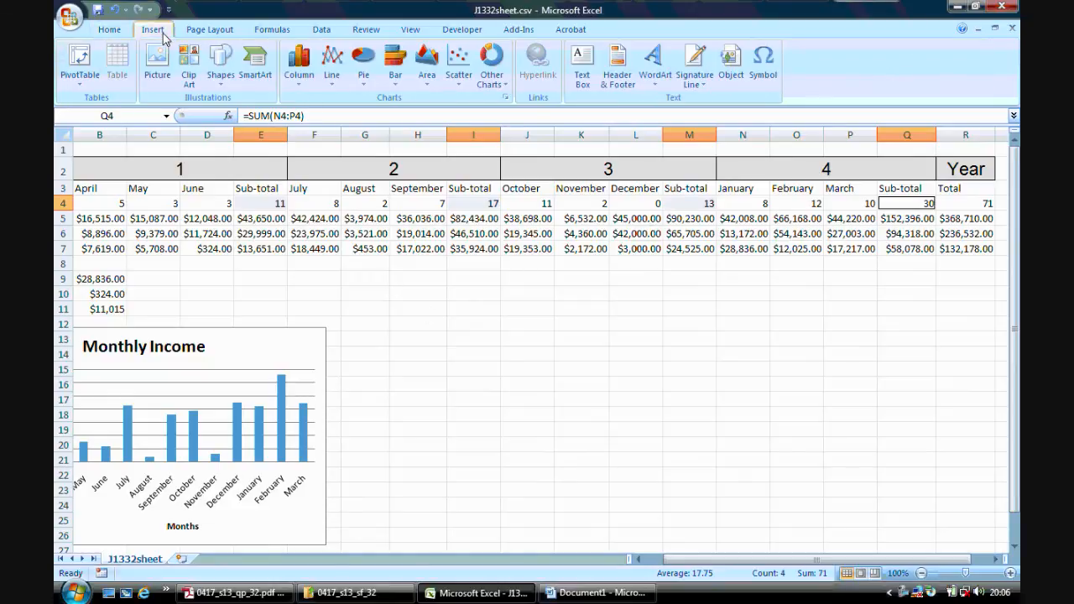
{"action": "left_click", "coordinate": [363, 68]}
{"action": "left_click", "coordinate": [370, 126]}
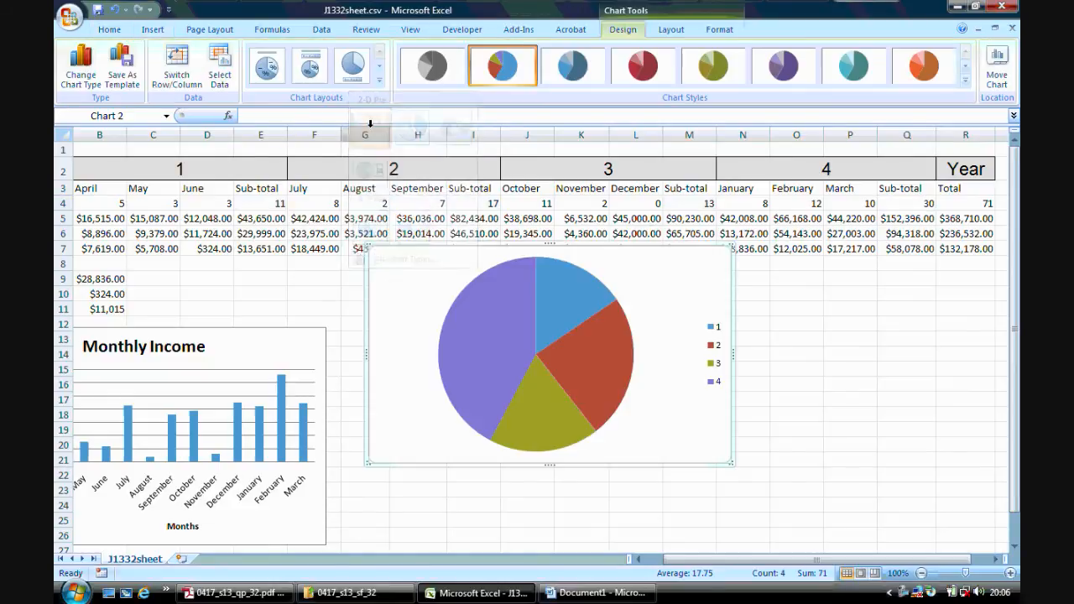
{"action": "left_click_drag", "start_coordinate": [566, 245], "coordinate": [621, 290]}
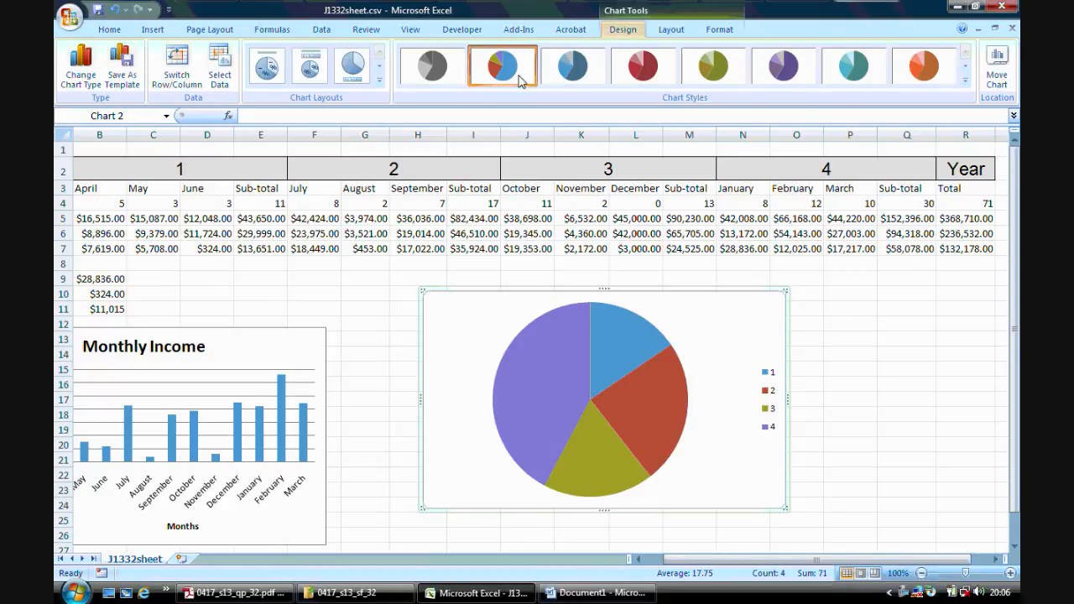
Apply the greyscale chart style to the pie chart, and check step 24's labelling requirements in Adobe Reader before returning to Excel.
{"action": "left_click", "coordinate": [426, 74]}
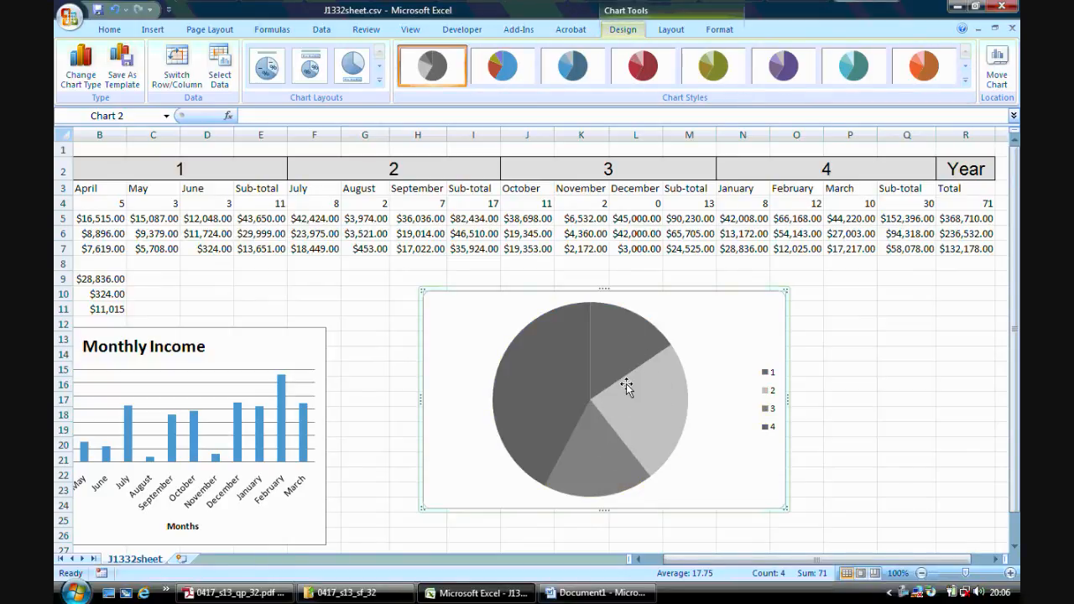
{"action": "left_click", "coordinate": [277, 598]}
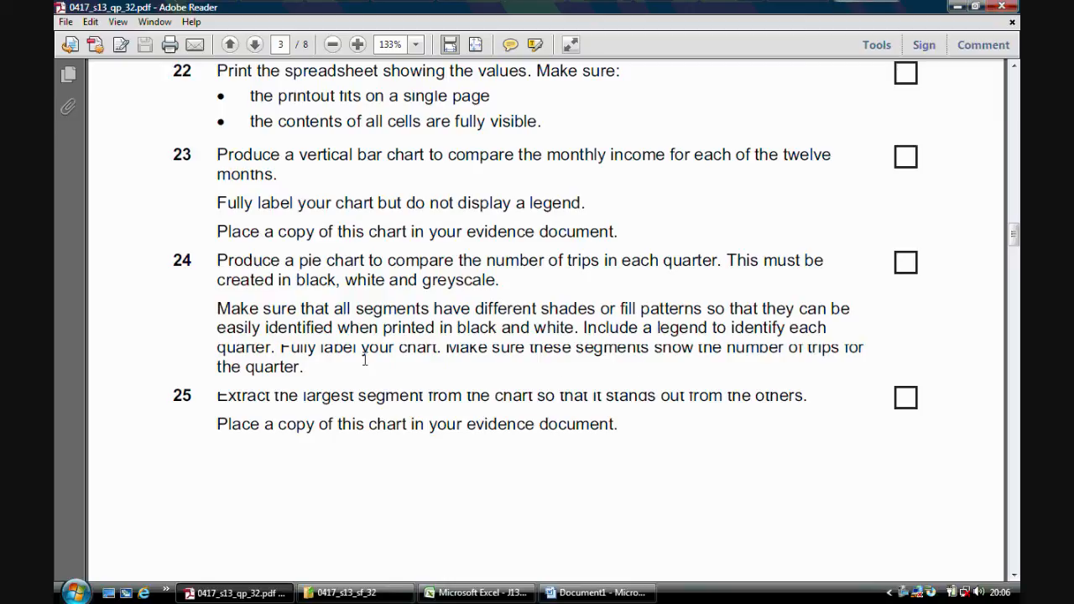
{"action": "left_click", "coordinate": [472, 593]}
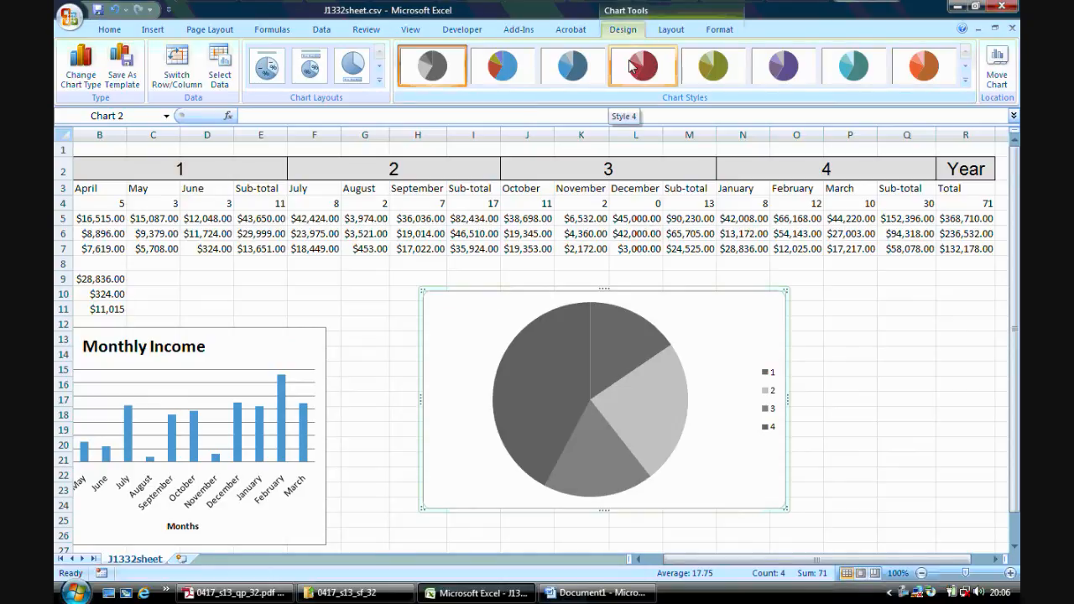
Add data labels to the pie chart showing only the value with leader lines, positioned with Best Fit.
{"action": "left_click", "coordinate": [667, 31]}
{"action": "left_click", "coordinate": [392, 67]}
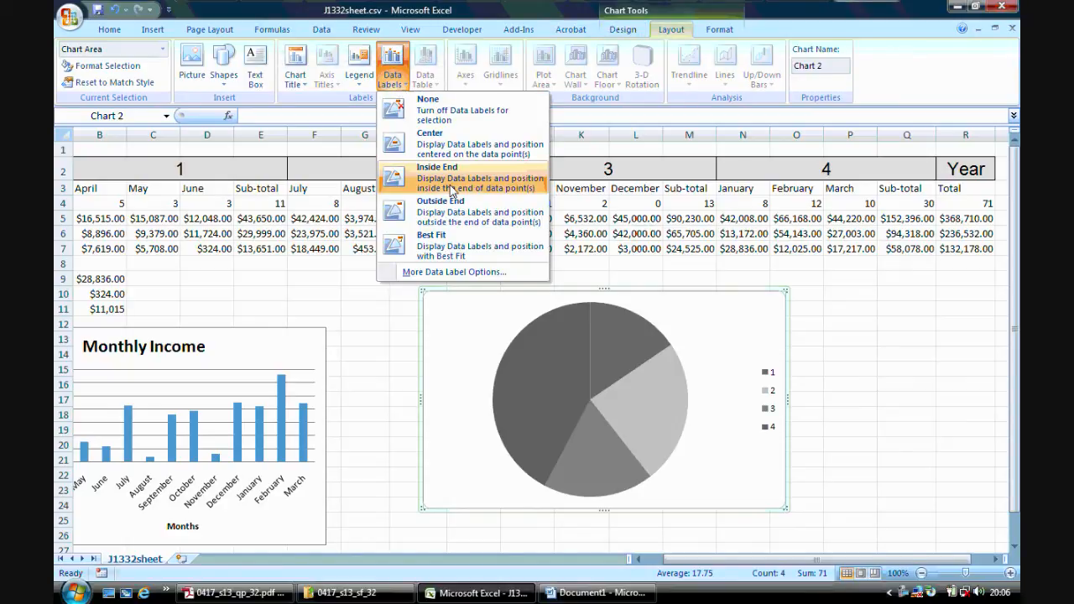
{"action": "left_click", "coordinate": [453, 272]}
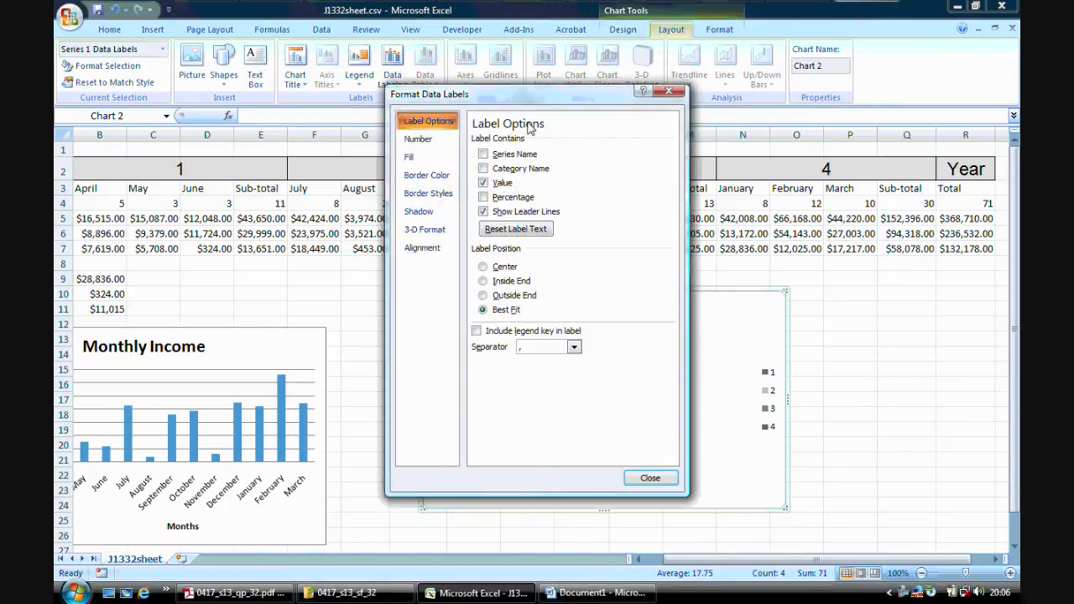
{"action": "left_click_drag", "start_coordinate": [526, 103], "coordinate": [255, 141]}
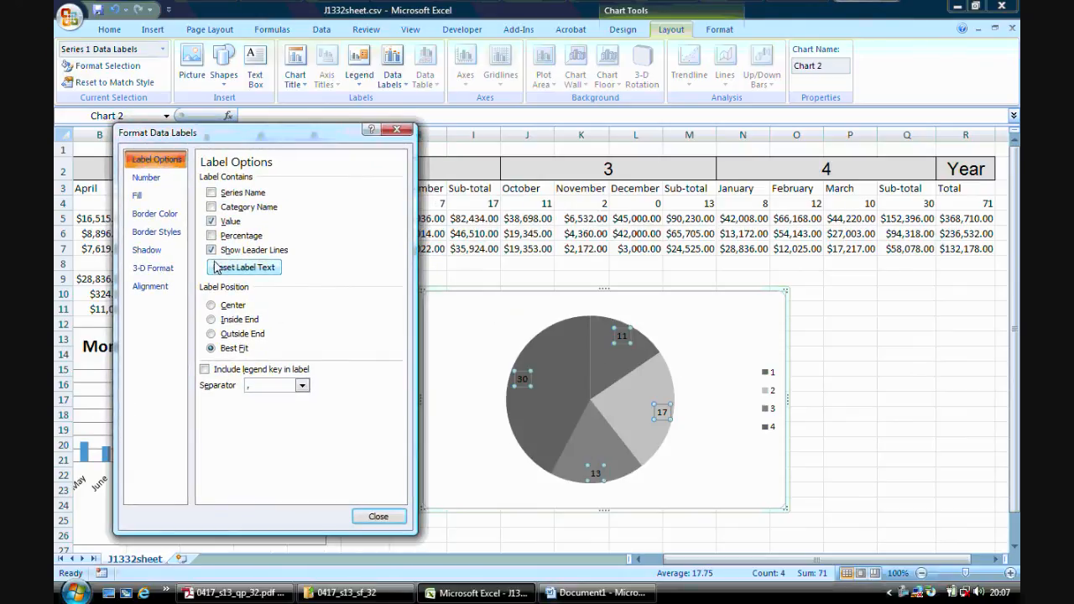
{"action": "left_click", "coordinate": [212, 222]}
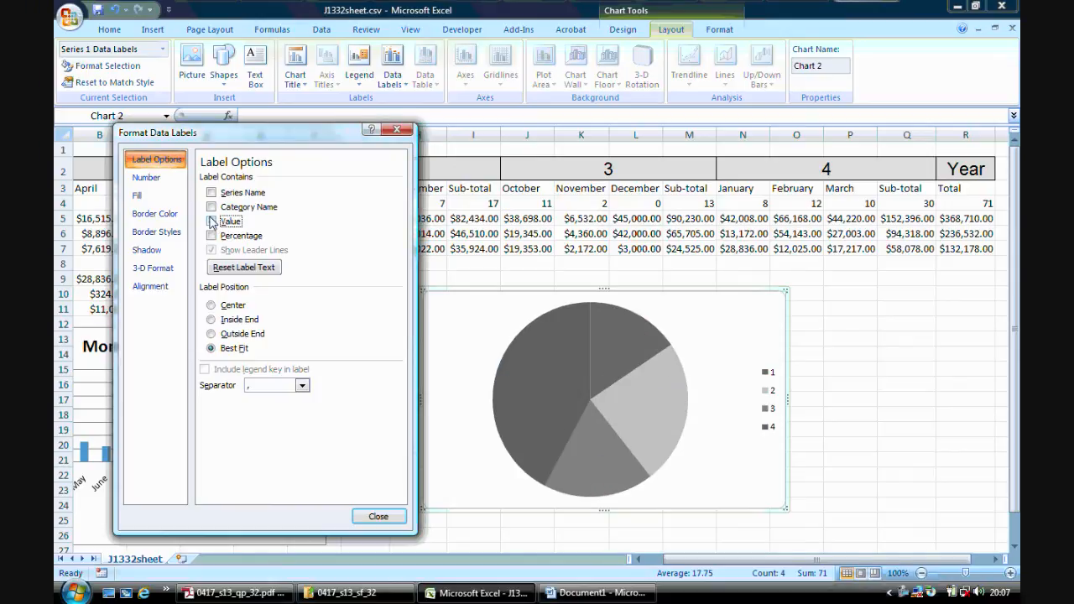
{"action": "left_click", "coordinate": [212, 221]}
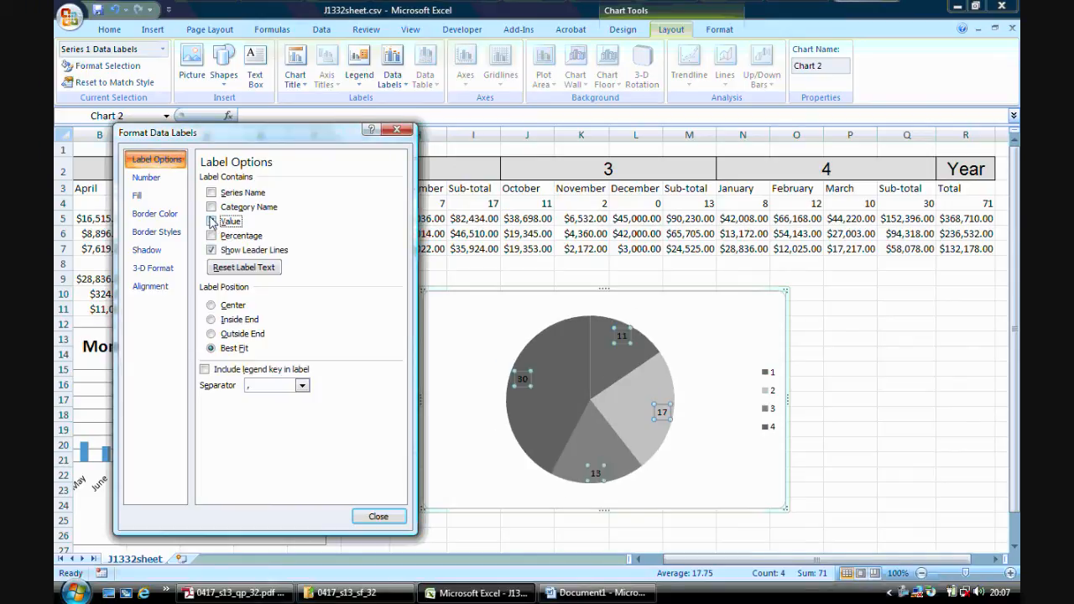
{"action": "left_click", "coordinate": [378, 518]}
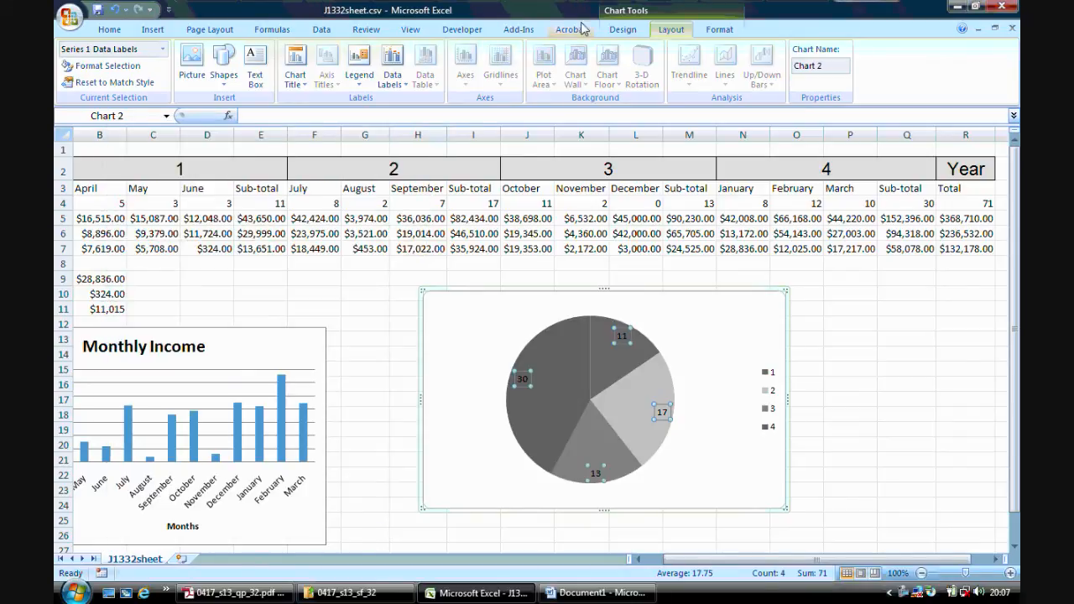
Add a title above the pie chart reading "Number of trips in each quarter".
{"action": "left_click", "coordinate": [621, 30]}
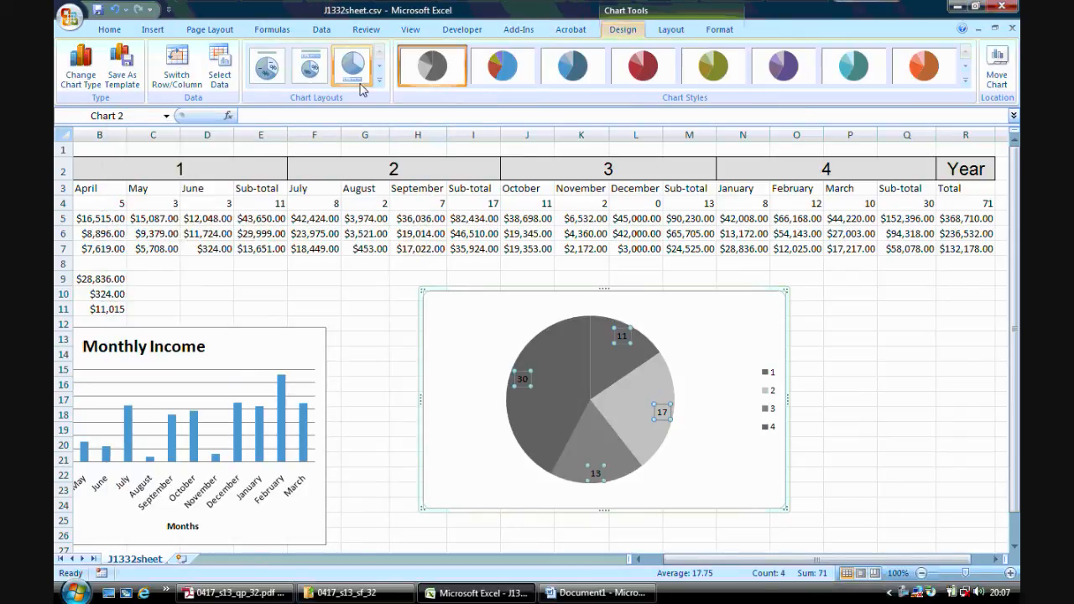
{"action": "left_click", "coordinate": [669, 31]}
{"action": "left_click", "coordinate": [296, 71]}
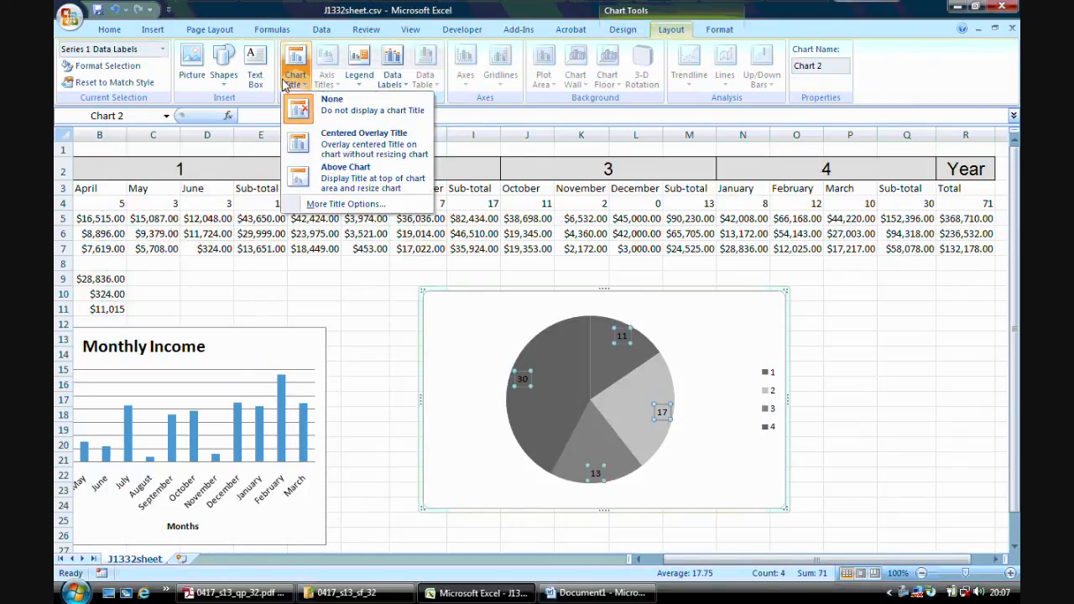
{"action": "left_click", "coordinate": [362, 178]}
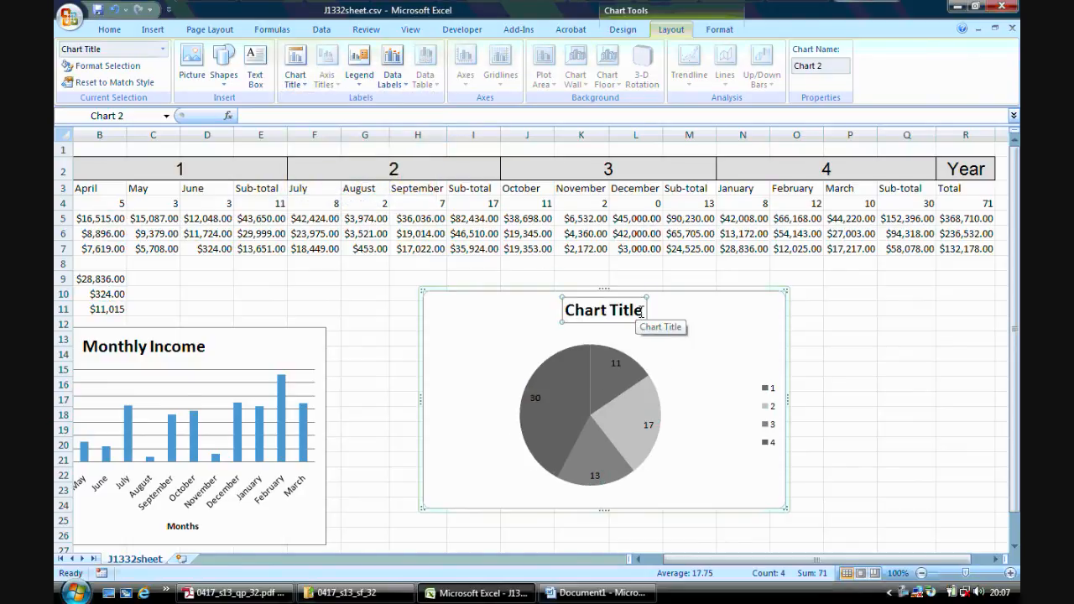
{"action": "left_click", "coordinate": [583, 310]}
{"action": "type", "text": "N"}
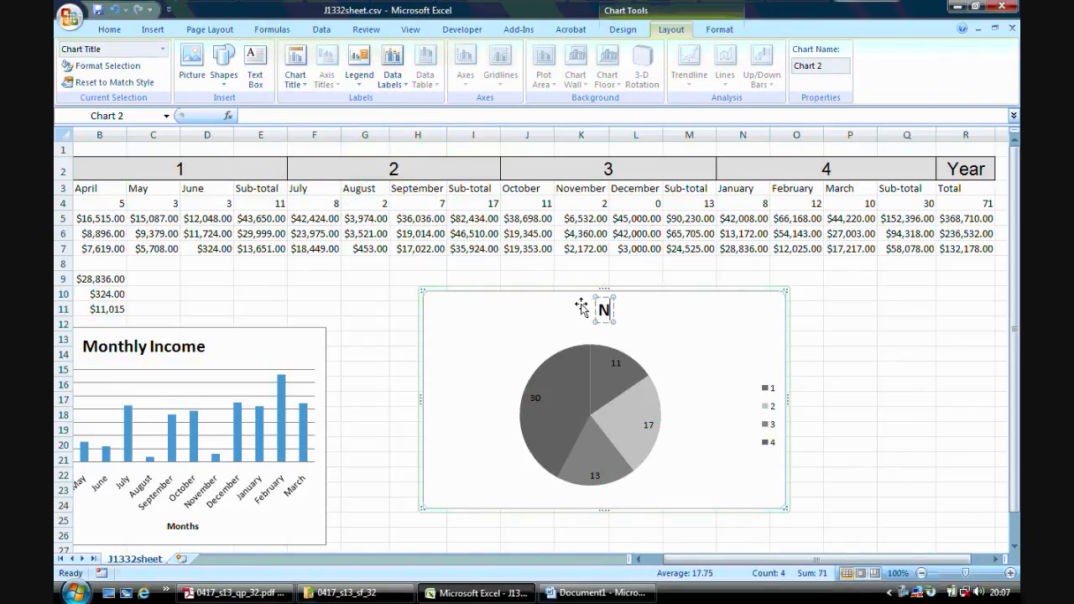
{"action": "type", "text": "umber"}
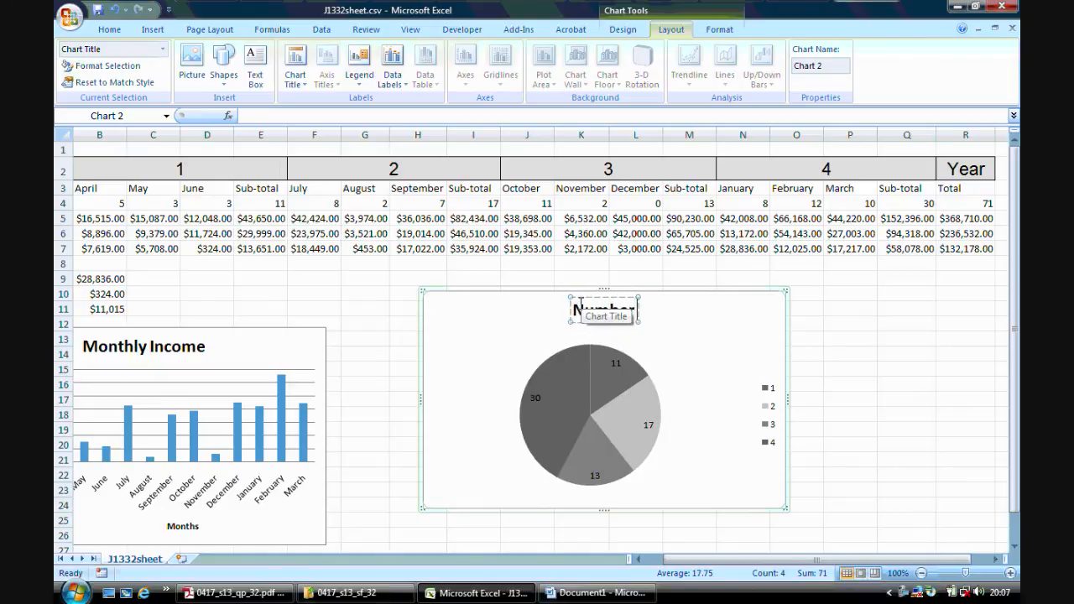
{"action": "type", "text": " of trips in"}
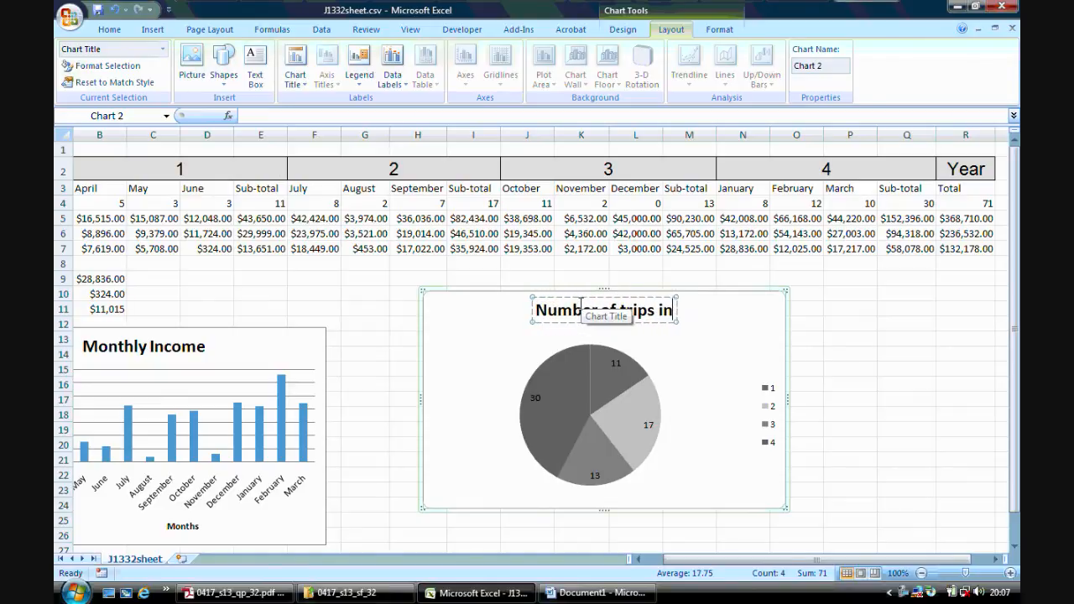
{"action": "type", "text": " each quarter"}
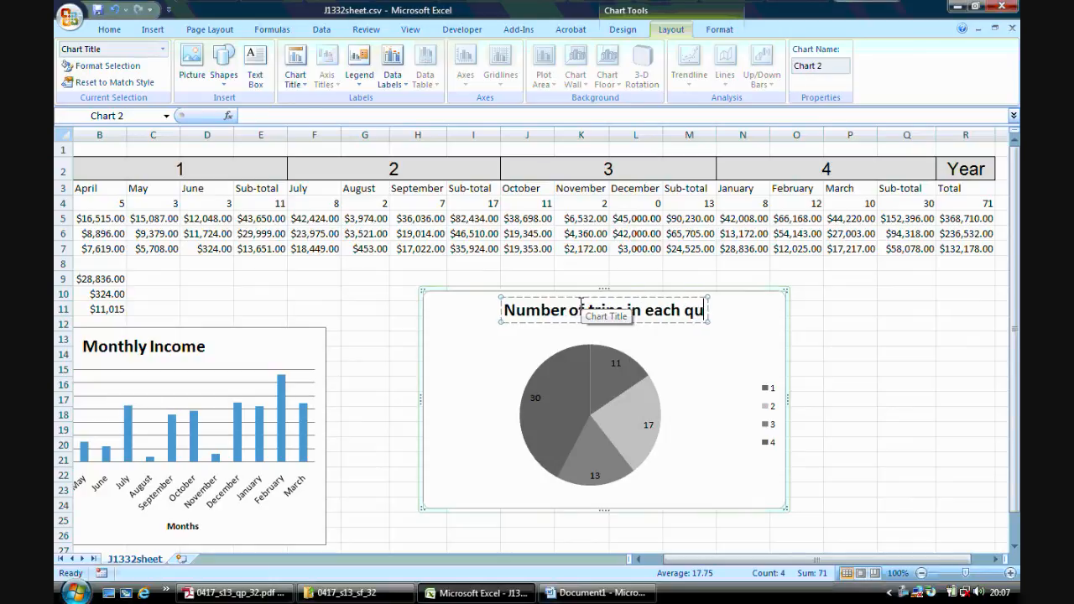
{"action": "left_click", "coordinate": [852, 339]}
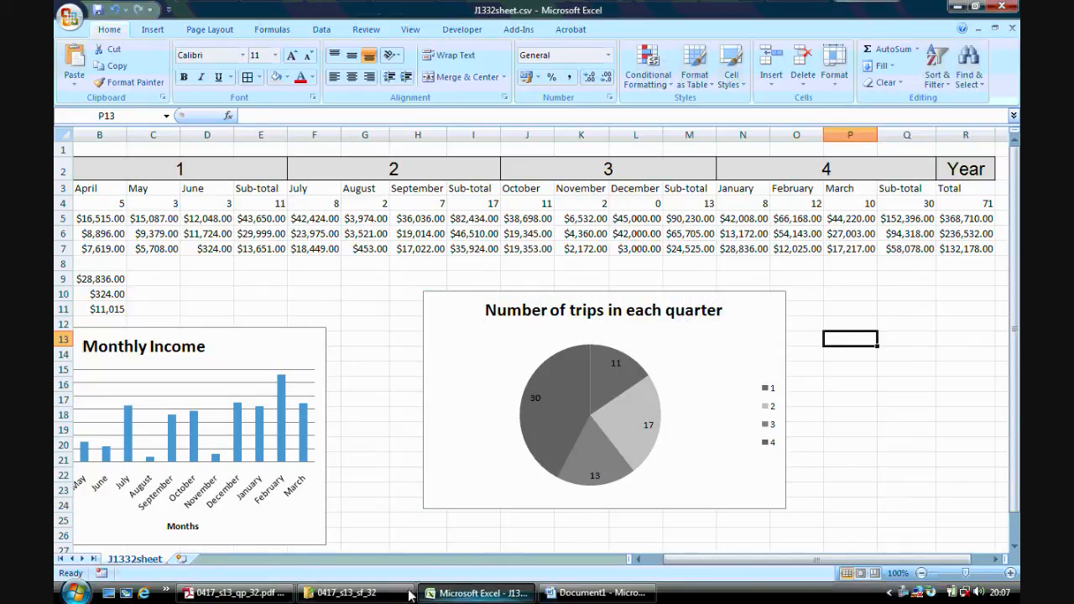
Consult step 25 in Adobe Reader, and check the evidence document in Word.
{"action": "left_click", "coordinate": [235, 593]}
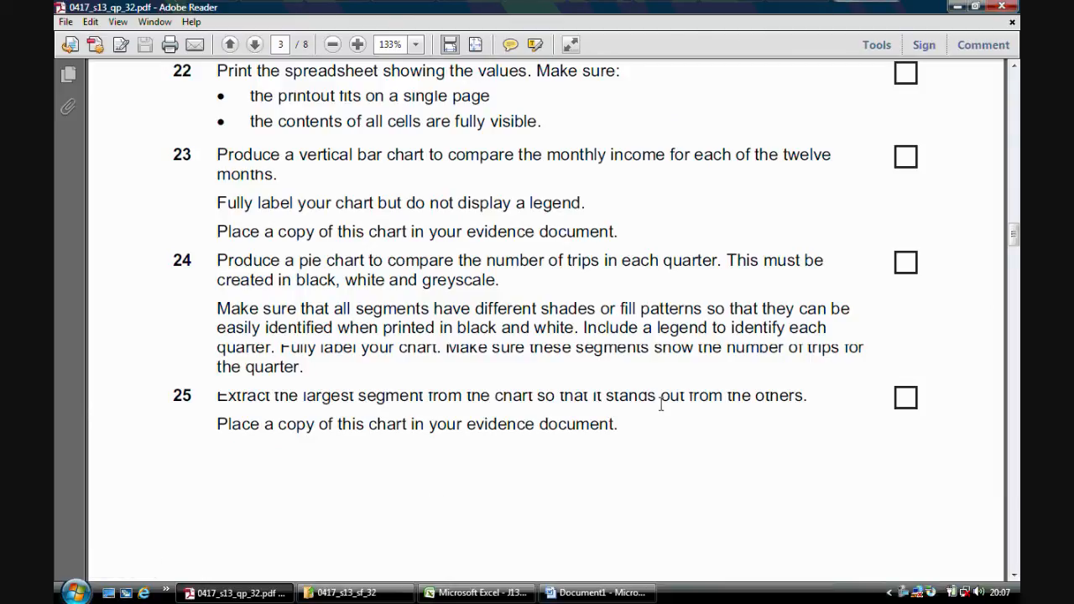
{"action": "mouse_move", "coordinate": [1014, 236]}
{"action": "left_mouse_down"}
{"action": "mouse_move", "coordinate": [1014, 261]}
{"action": "mouse_move", "coordinate": [1015, 247]}
{"action": "left_mouse_up"}
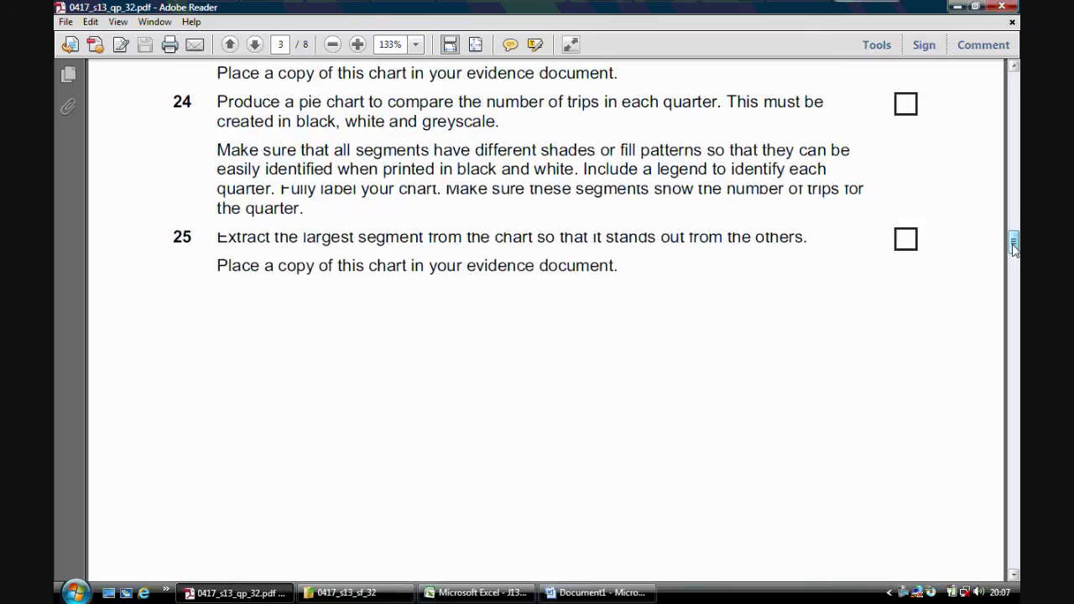
{"action": "left_click", "coordinate": [598, 594]}
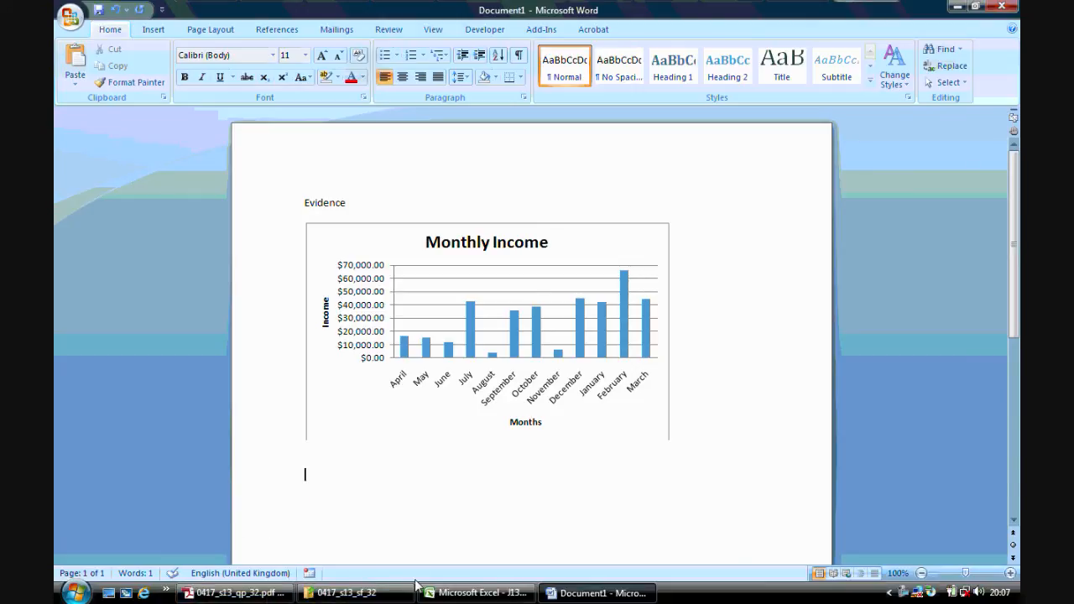
Switch to Excel and pull the largest segment, the fourth quarter, out from the trips pie chart.
{"action": "left_click", "coordinate": [469, 593]}
{"action": "left_click", "coordinate": [571, 408]}
{"action": "mouse_move", "coordinate": [572, 408]}
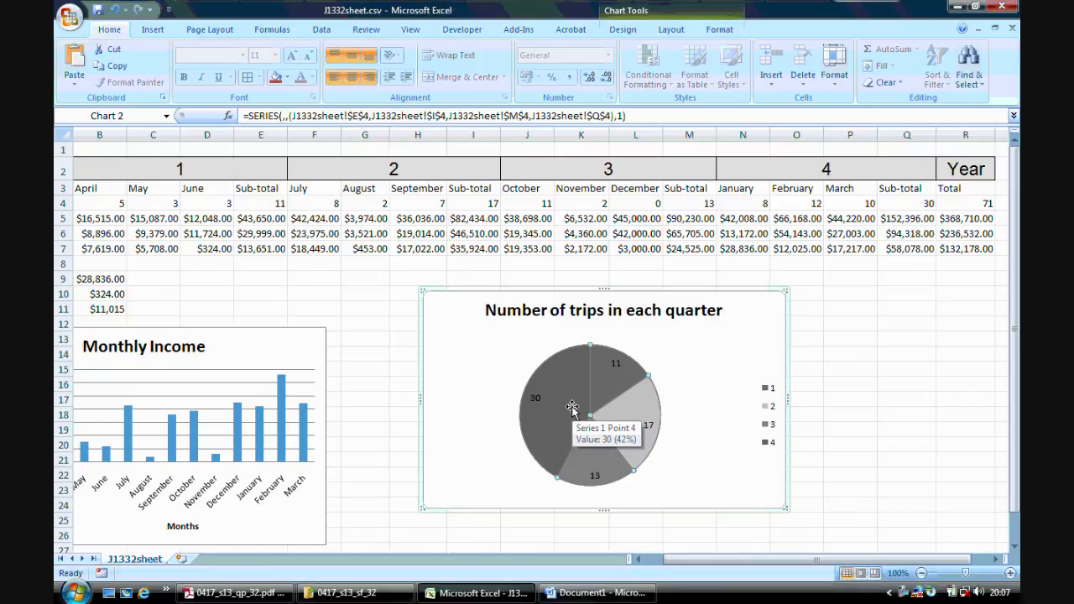
{"action": "left_click", "coordinate": [572, 407]}
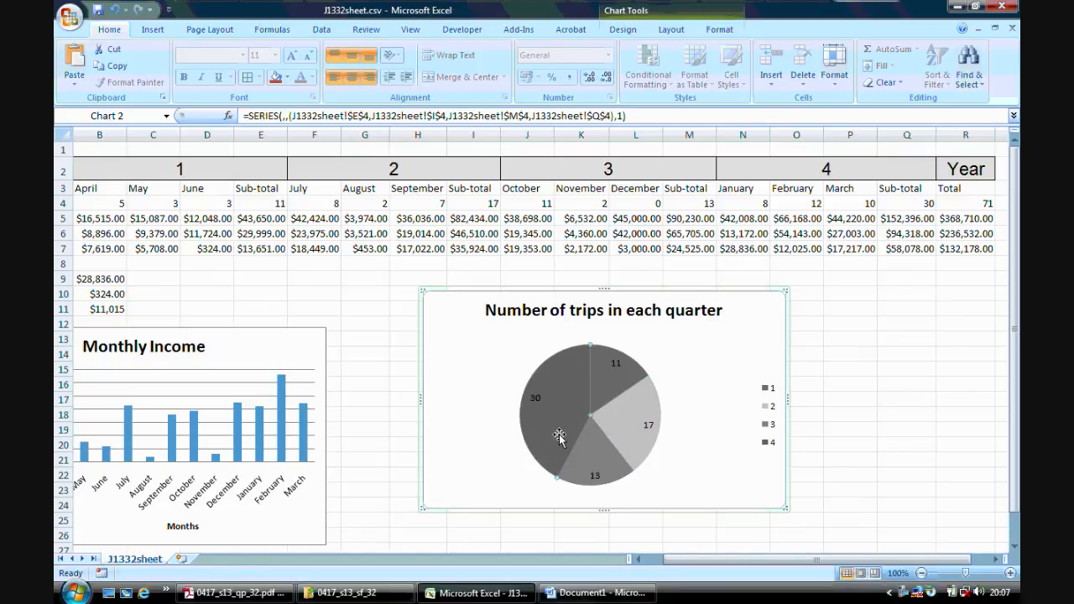
{"action": "mouse_move", "coordinate": [563, 407]}
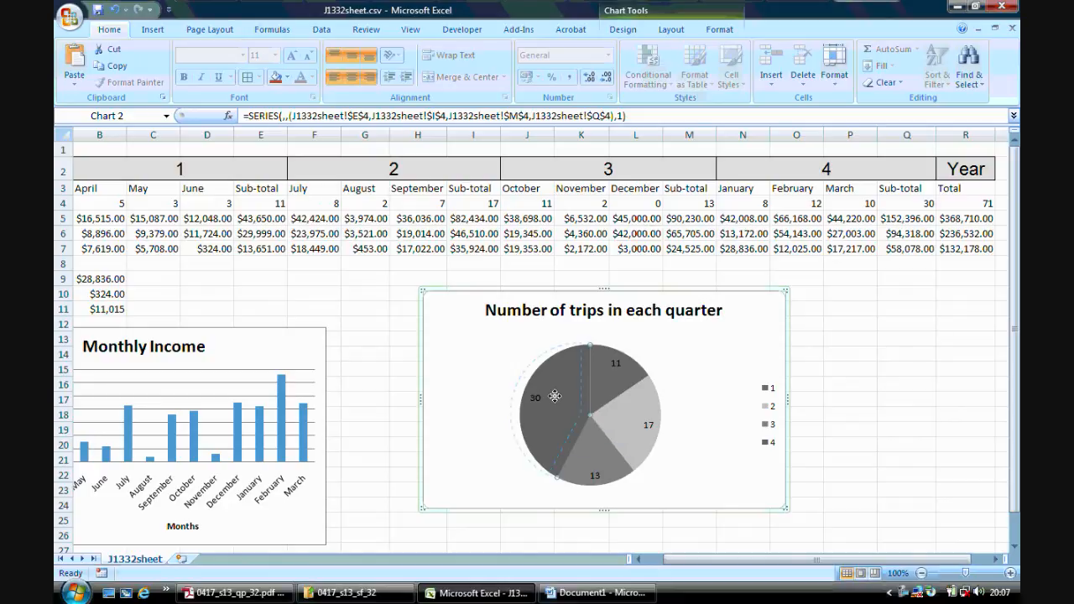
{"action": "left_click_drag", "start_coordinate": [546, 390], "coordinate": [547, 392]}
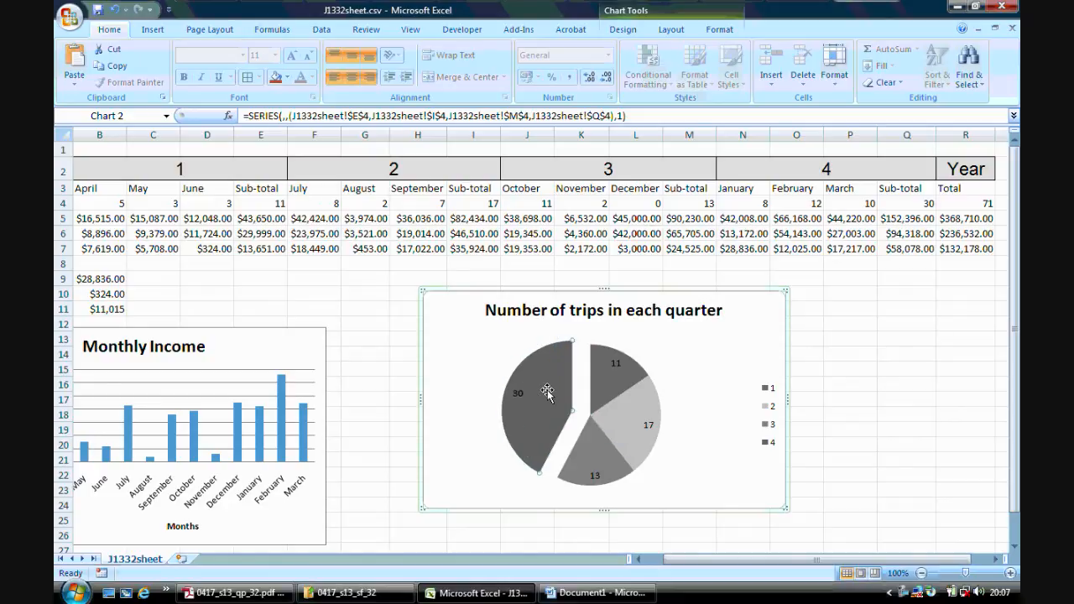
Copy the whole trips pie chart and paste it below the Monthly Income chart in the Word evidence document.
{"action": "left_click", "coordinate": [494, 294]}
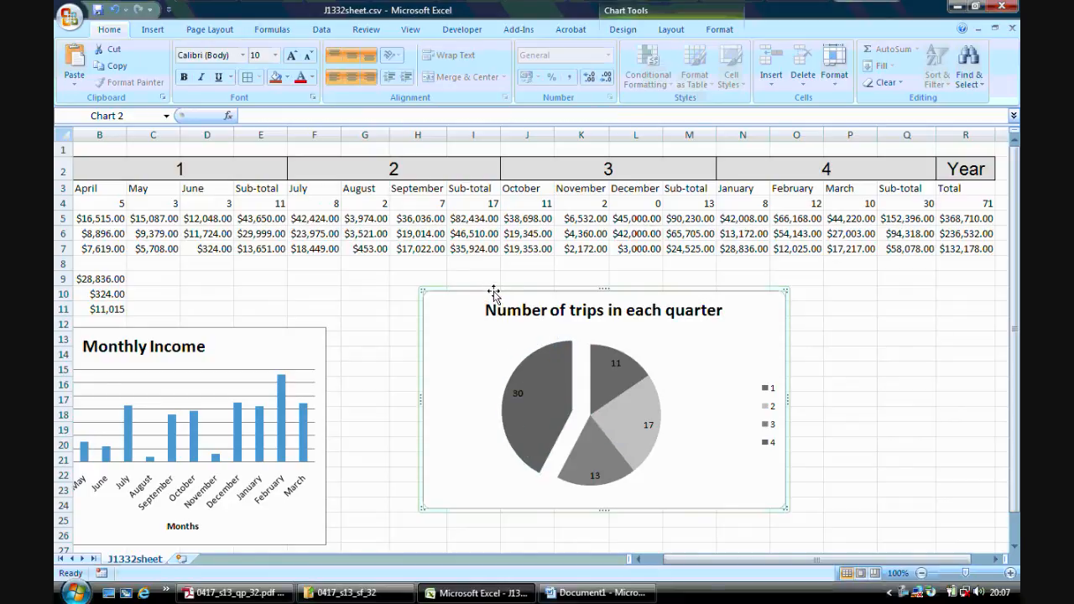
{"action": "right_click", "coordinate": [494, 295]}
{"action": "left_click", "coordinate": [534, 314]}
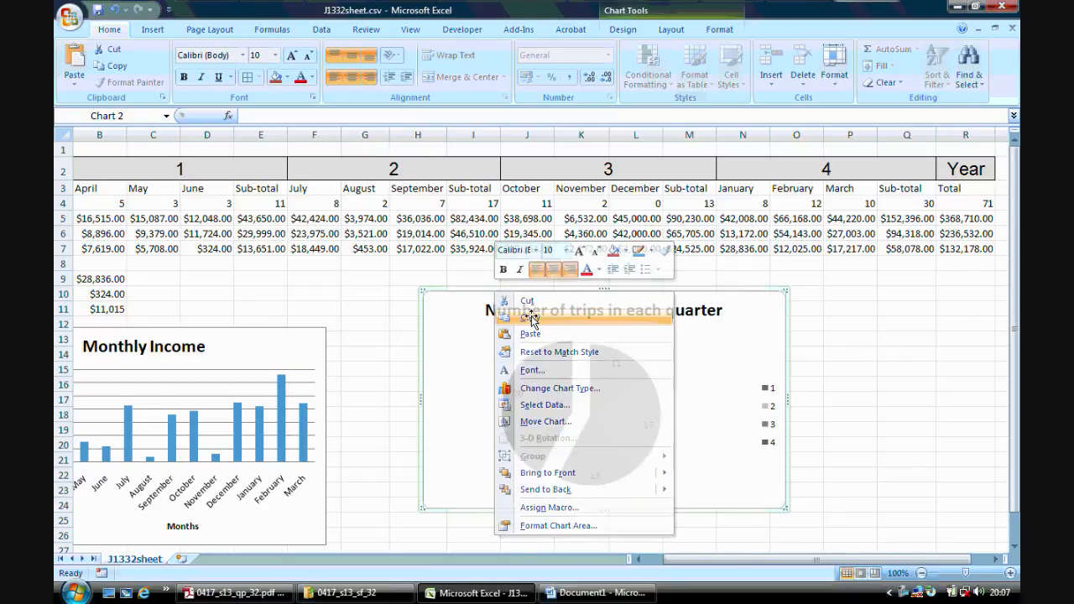
{"action": "left_click", "coordinate": [596, 593]}
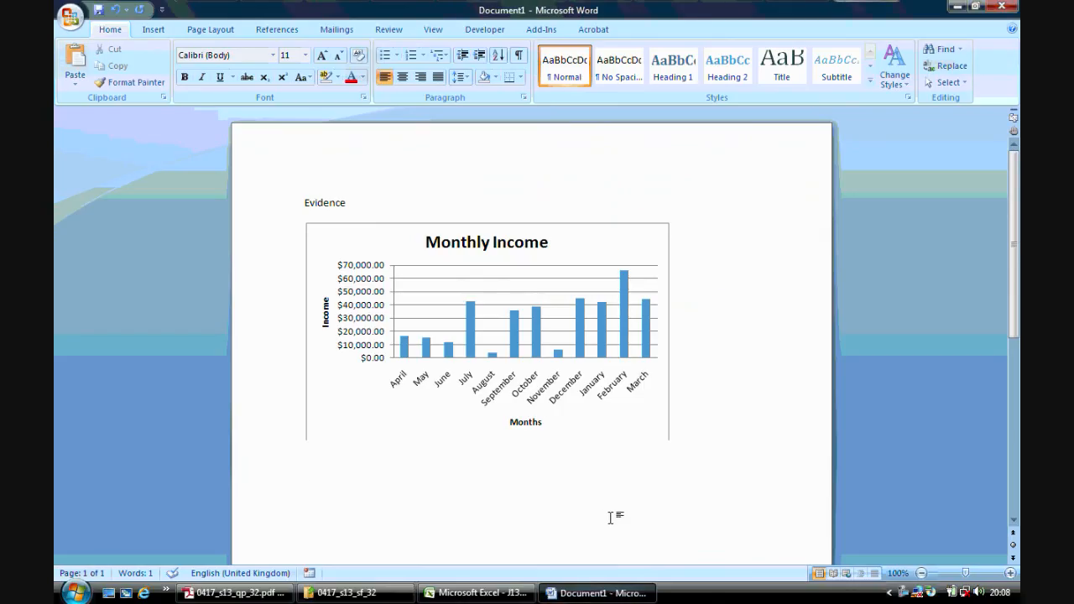
{"action": "right_click", "coordinate": [328, 496]}
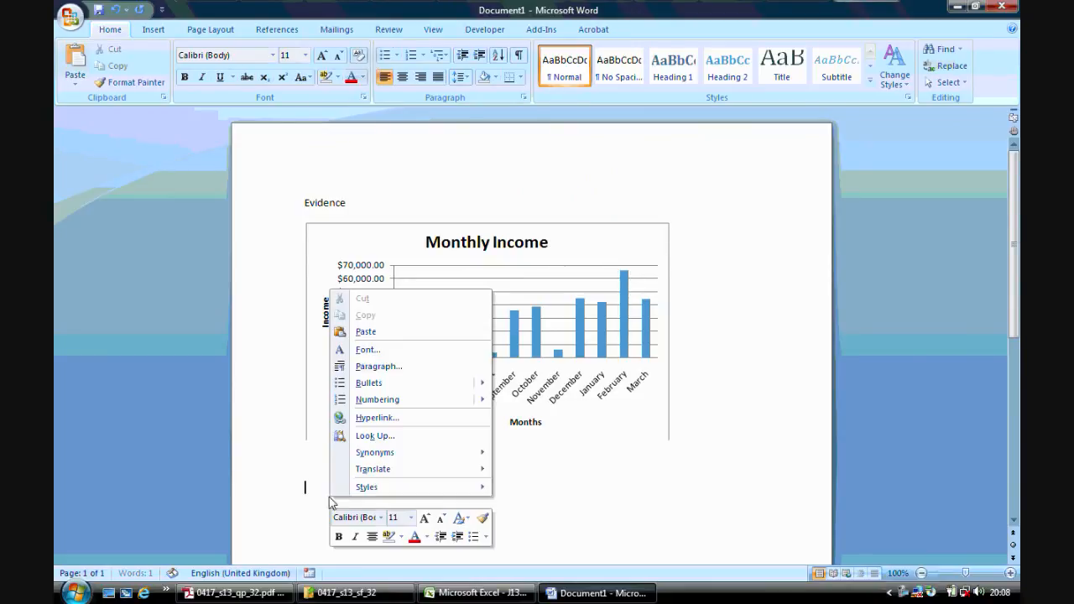
{"action": "left_click", "coordinate": [395, 342]}
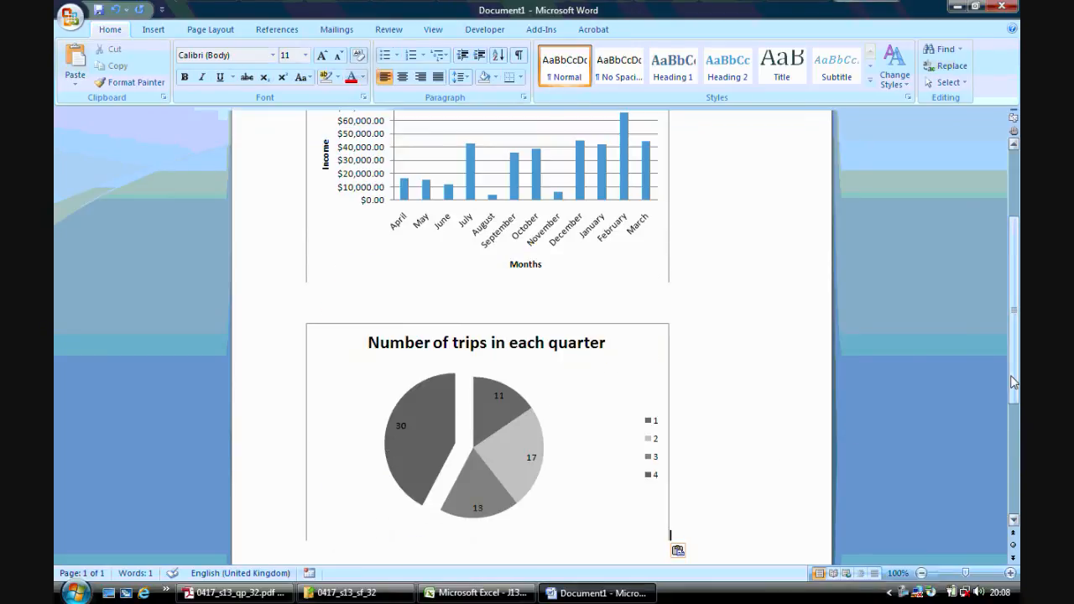
Add the page header "Name, centre number, candidate number" to the evidence document.
{"action": "left_click_drag", "start_coordinate": [1014, 381], "coordinate": [1008, 286]}
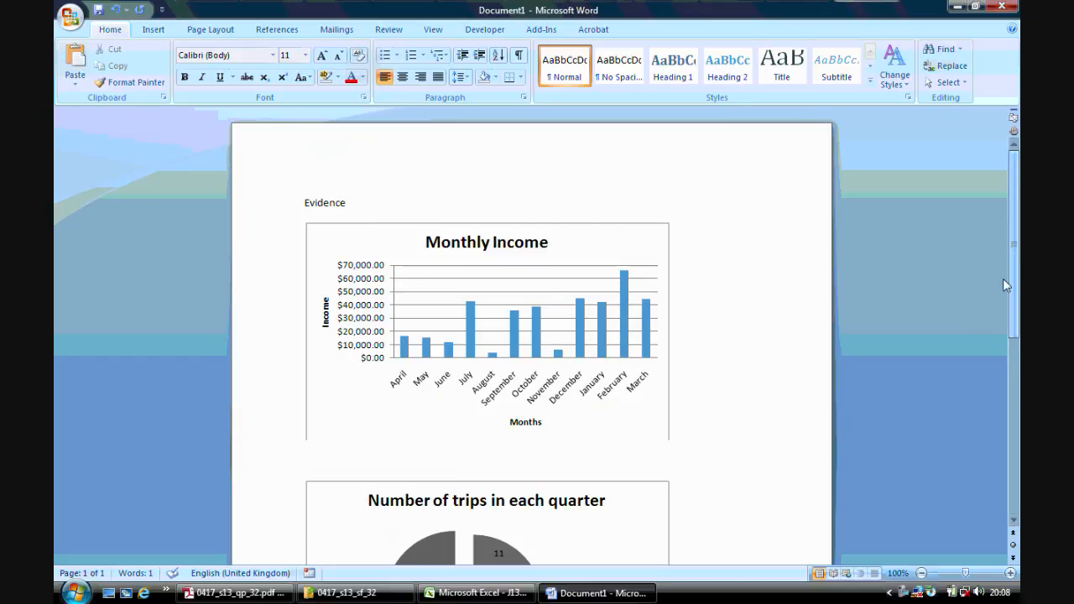
{"action": "double_click", "coordinate": [364, 159]}
{"action": "type", "text": "Name"}
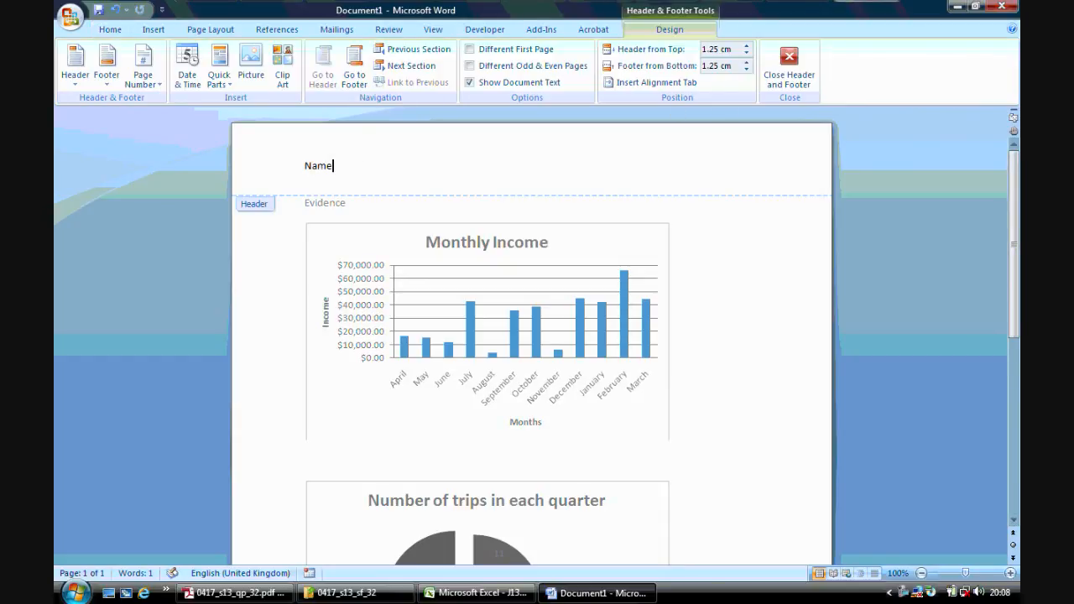
{"action": "type", "text": ", centre number, candidate number"}
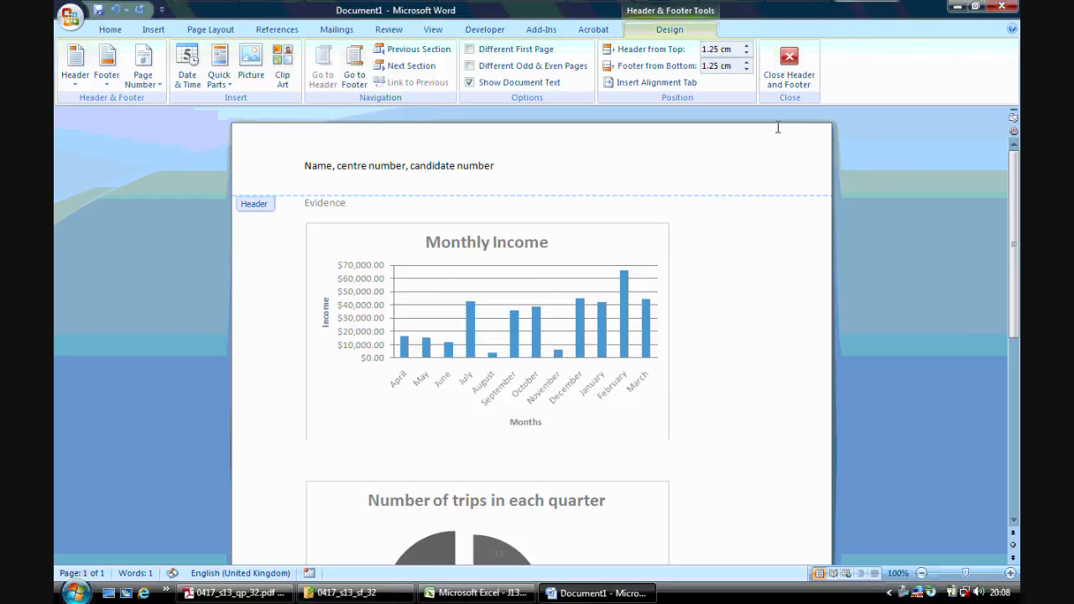
{"action": "left_click", "coordinate": [789, 67]}
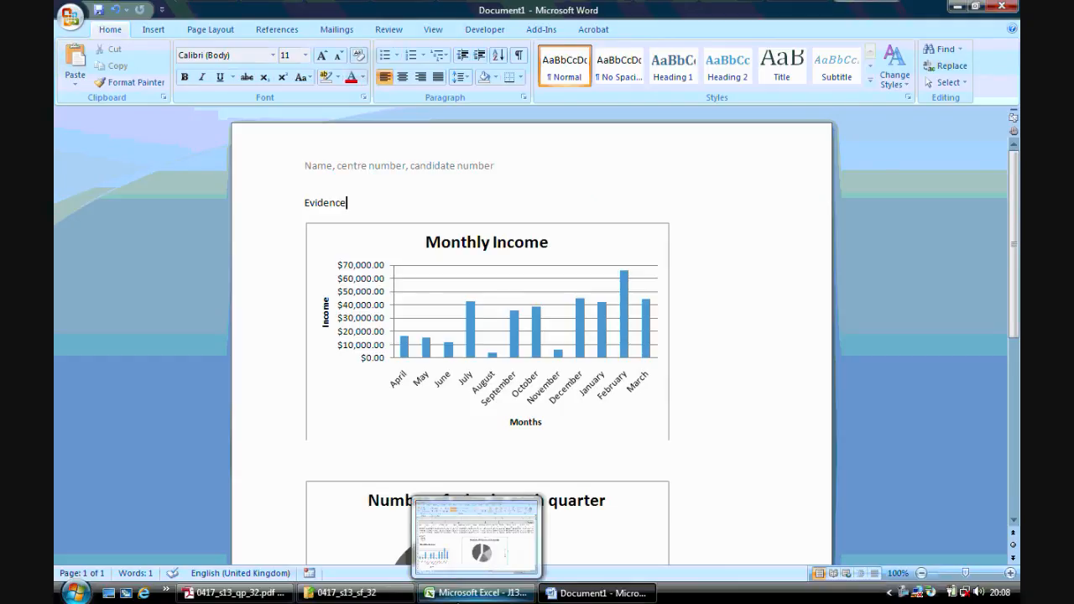
Check the end of step 25 in the question paper in Adobe Reader.
{"action": "left_click", "coordinate": [477, 592]}
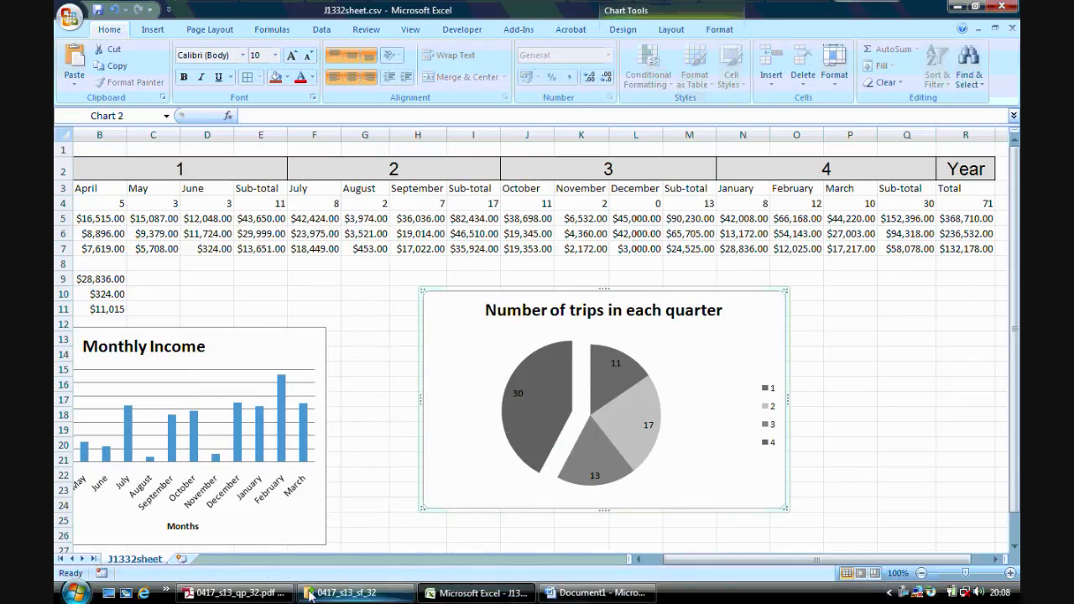
{"action": "left_click", "coordinate": [239, 593]}
{"action": "mouse_move", "coordinate": [1014, 244]}
{"action": "left_mouse_down"}
{"action": "mouse_move", "coordinate": [1013, 276]}
{"action": "mouse_move", "coordinate": [1014, 253]}
{"action": "left_mouse_up"}
Return to Excel, save the spreadsheet as the Excel Workbook J1332sheet.xlsx in the 0417_s13_sf_32 folder, and close Excel.
{"action": "left_click", "coordinate": [477, 592]}
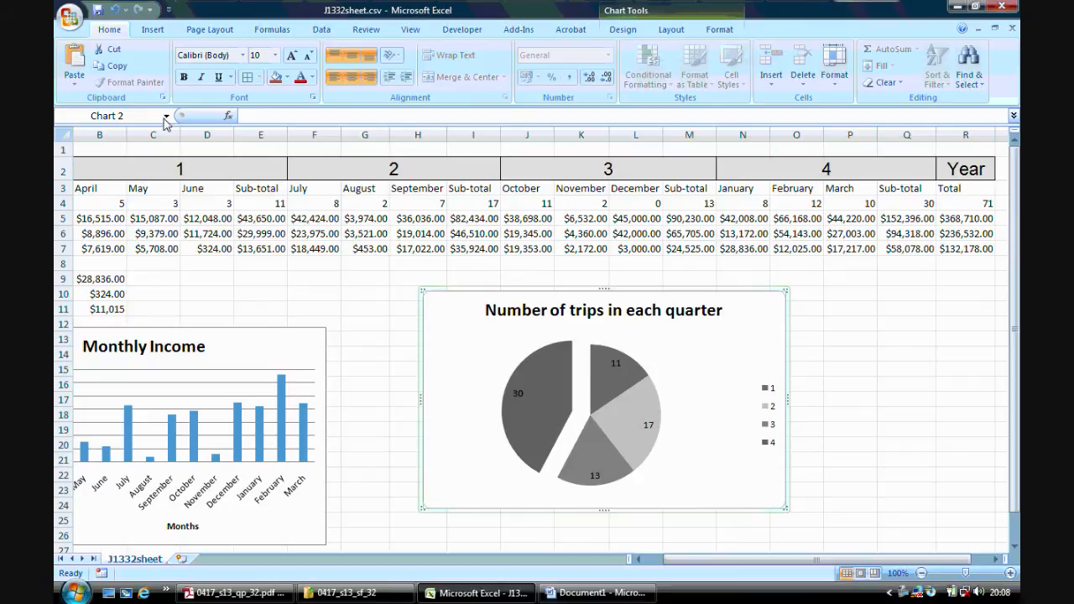
{"action": "left_click", "coordinate": [65, 17]}
{"action": "mouse_move", "coordinate": [107, 149]}
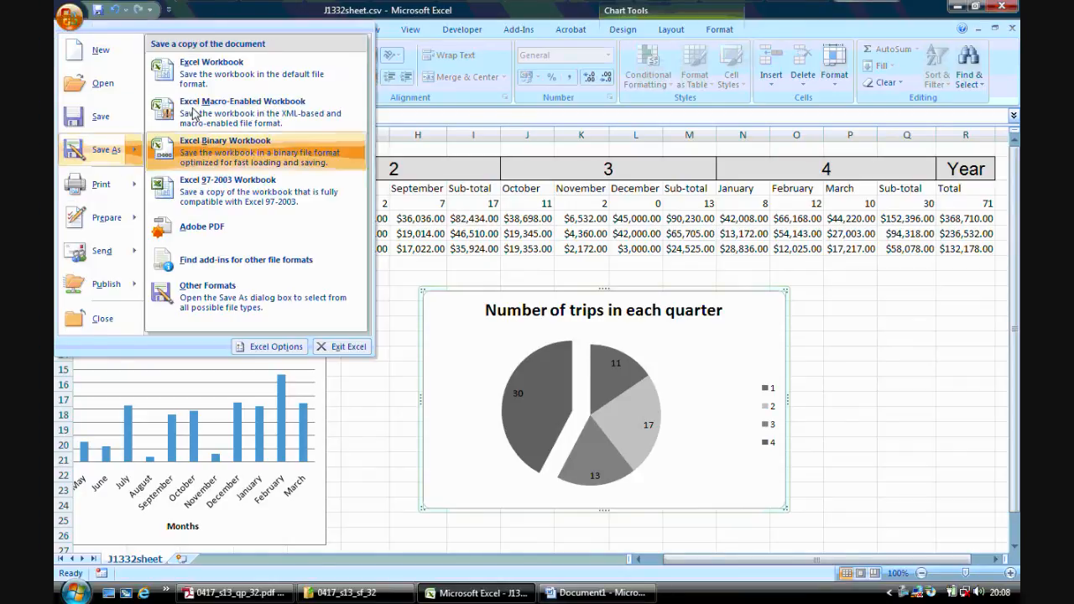
{"action": "left_click", "coordinate": [256, 75]}
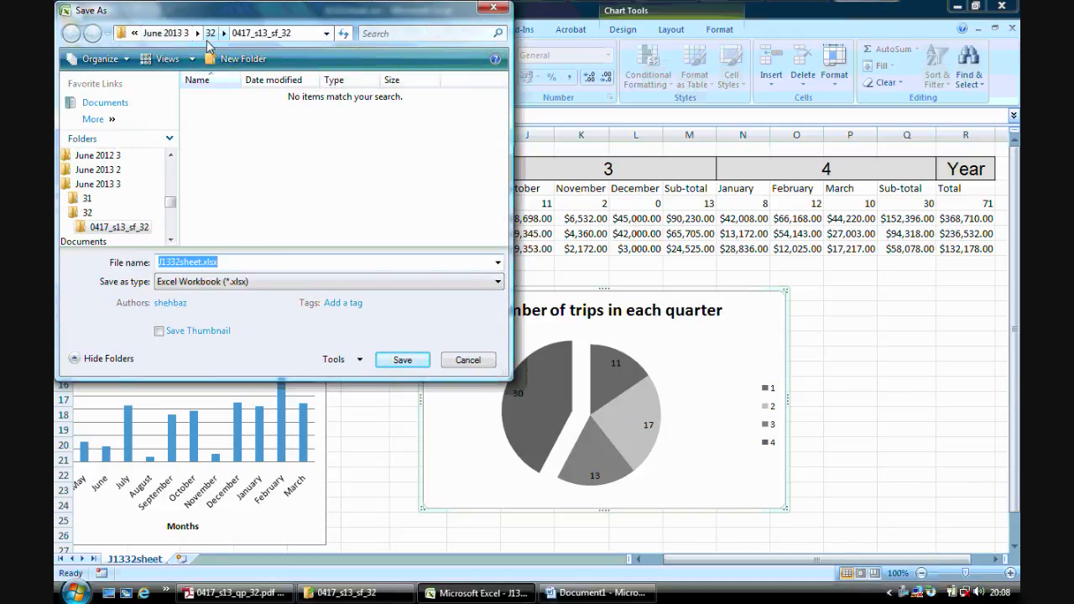
{"action": "left_click", "coordinate": [398, 358]}
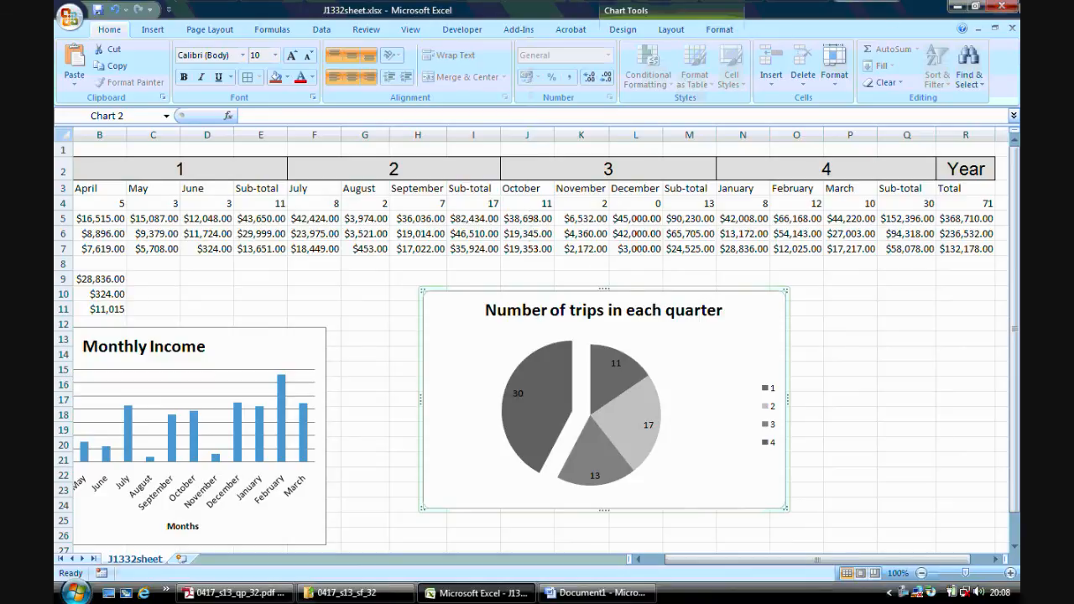
{"action": "left_click", "coordinate": [998, 6]}
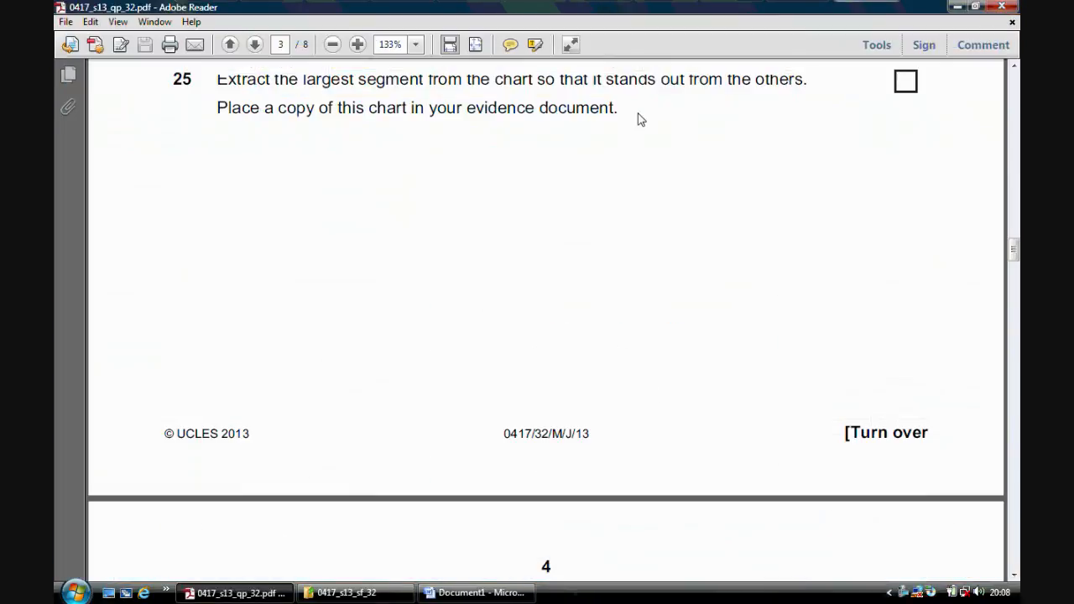
Switch to Word and save the evidence document as Evidence.docx in folder 32 under ICT COURSE > June 2013 3 on the Desktop.
{"action": "left_click", "coordinate": [474, 593]}
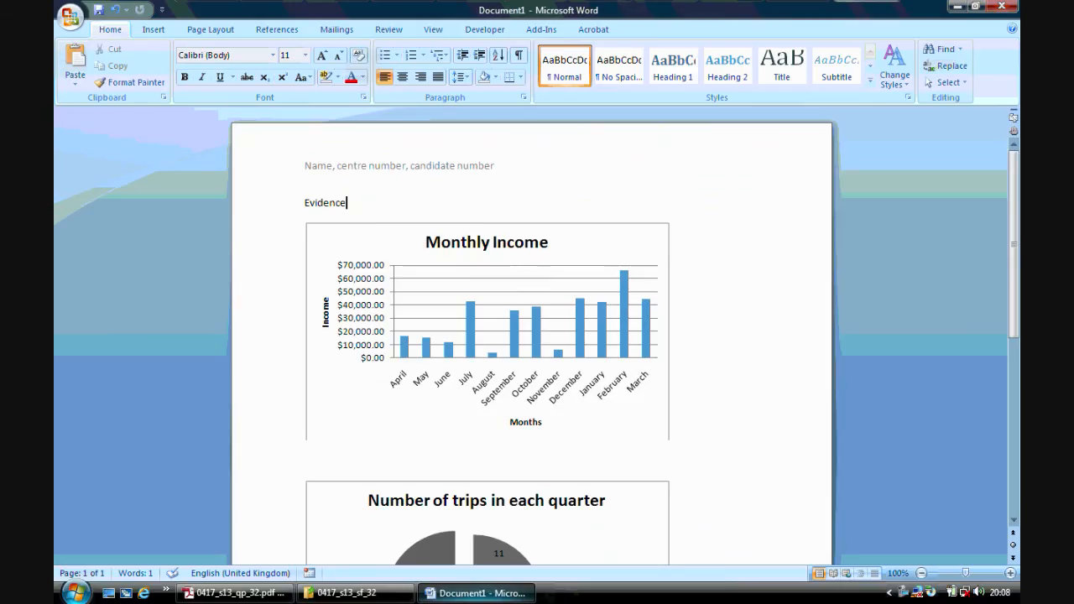
{"action": "left_click", "coordinate": [69, 17]}
{"action": "mouse_move", "coordinate": [133, 149]}
{"action": "left_click", "coordinate": [240, 55]}
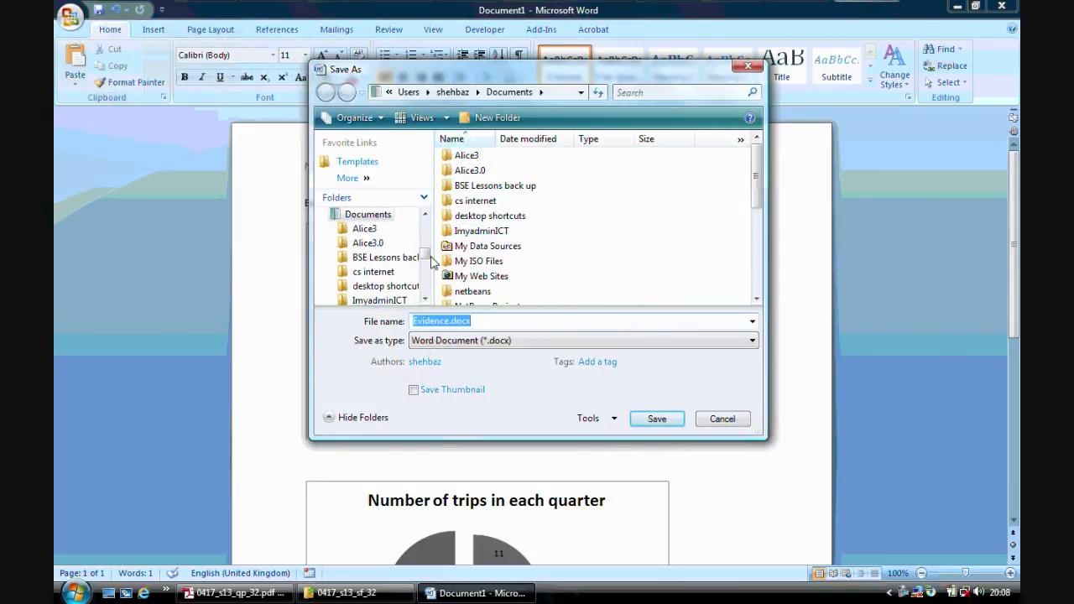
{"action": "left_click_drag", "start_coordinate": [428, 260], "coordinate": [427, 216]}
{"action": "left_click", "coordinate": [361, 214]}
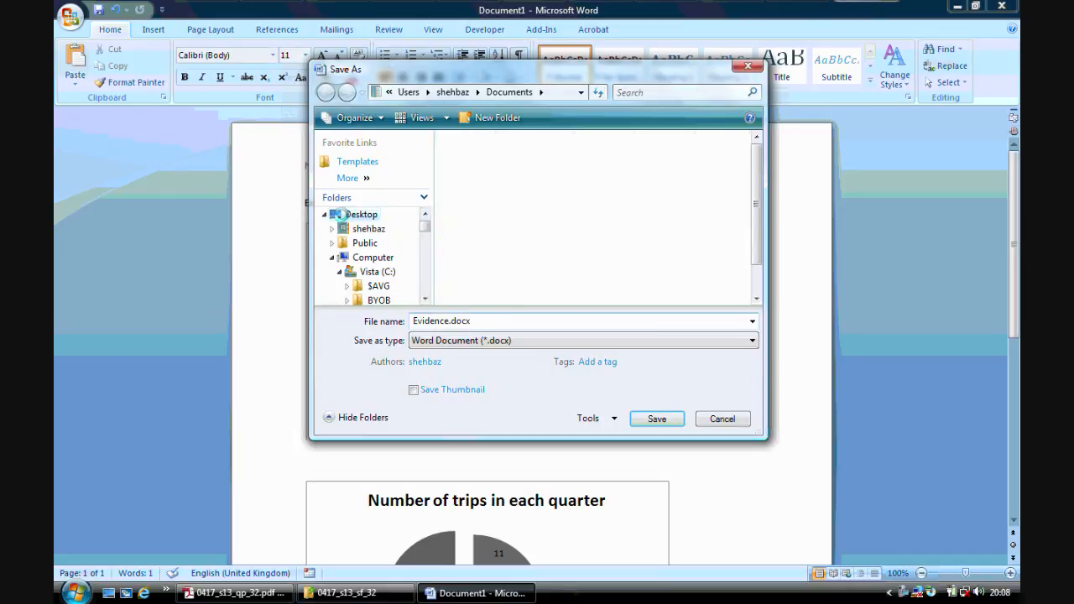
{"action": "left_click_drag", "start_coordinate": [757, 210], "coordinate": [757, 239]}
{"action": "left_click", "coordinate": [495, 284]}
{"action": "double_click", "coordinate": [496, 284]}
{"action": "double_click", "coordinate": [471, 232]}
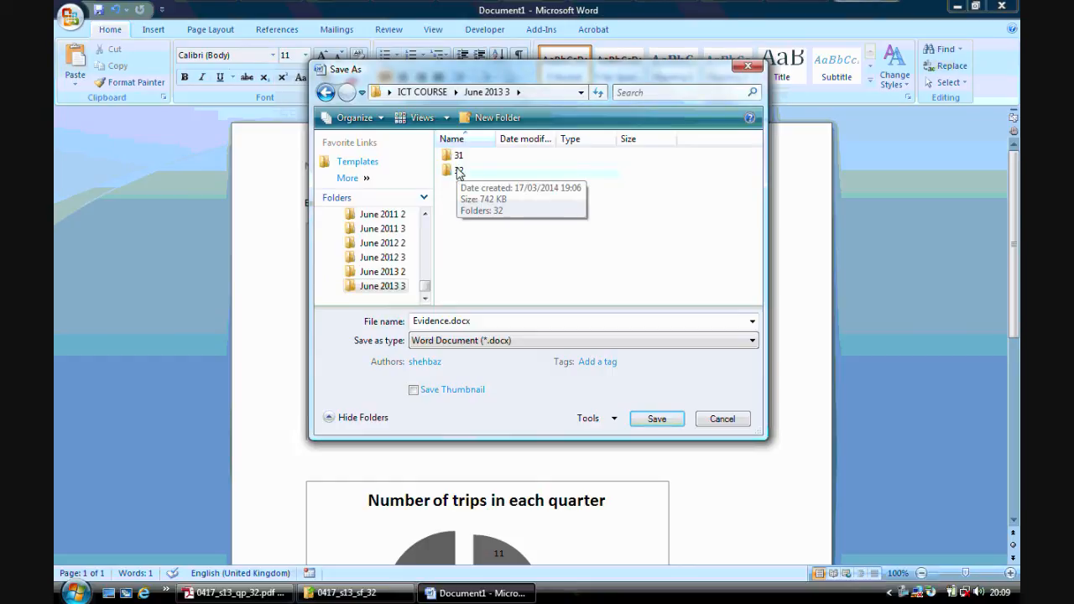
{"action": "double_click", "coordinate": [459, 172]}
{"action": "left_click", "coordinate": [655, 422]}
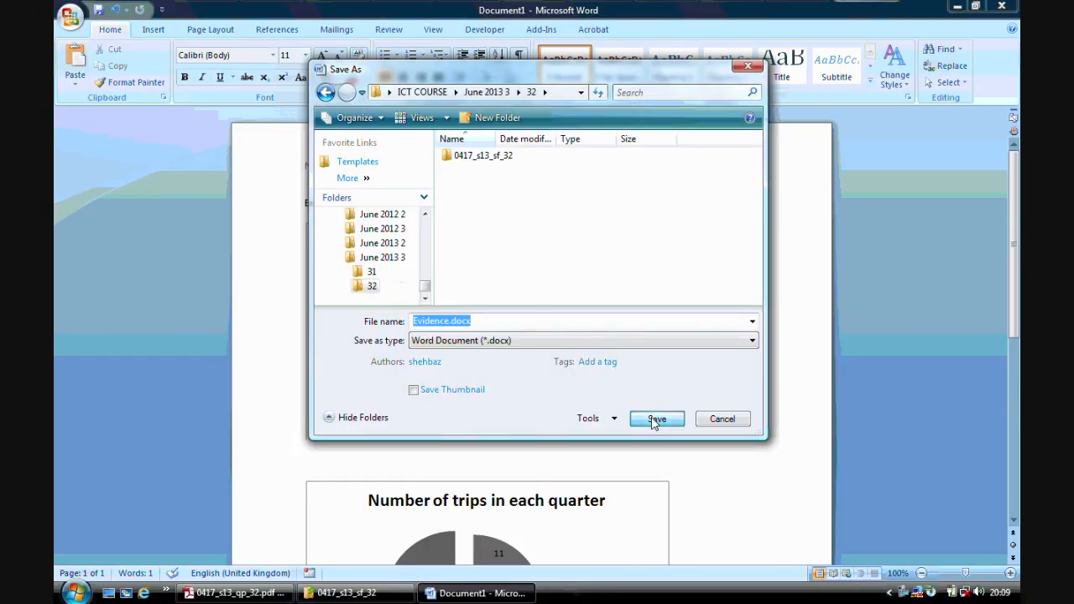
Close Word, the question paper in Adobe Reader, and the 0417_s13_sf_32 folder window.
{"action": "left_click", "coordinate": [999, 9]}
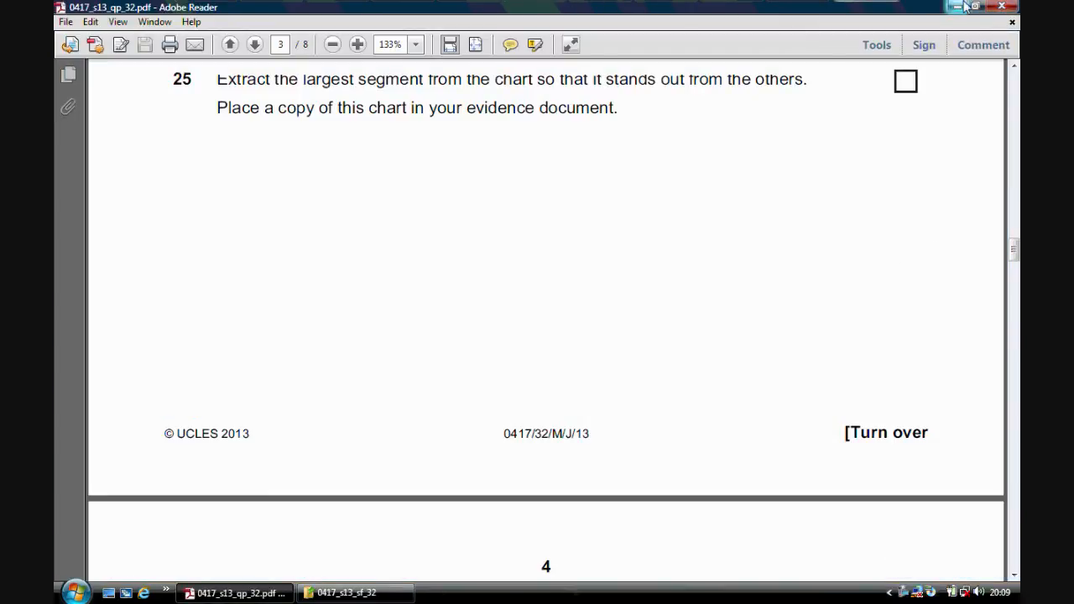
{"action": "left_click", "coordinate": [997, 7]}
{"action": "left_click", "coordinate": [829, 60]}
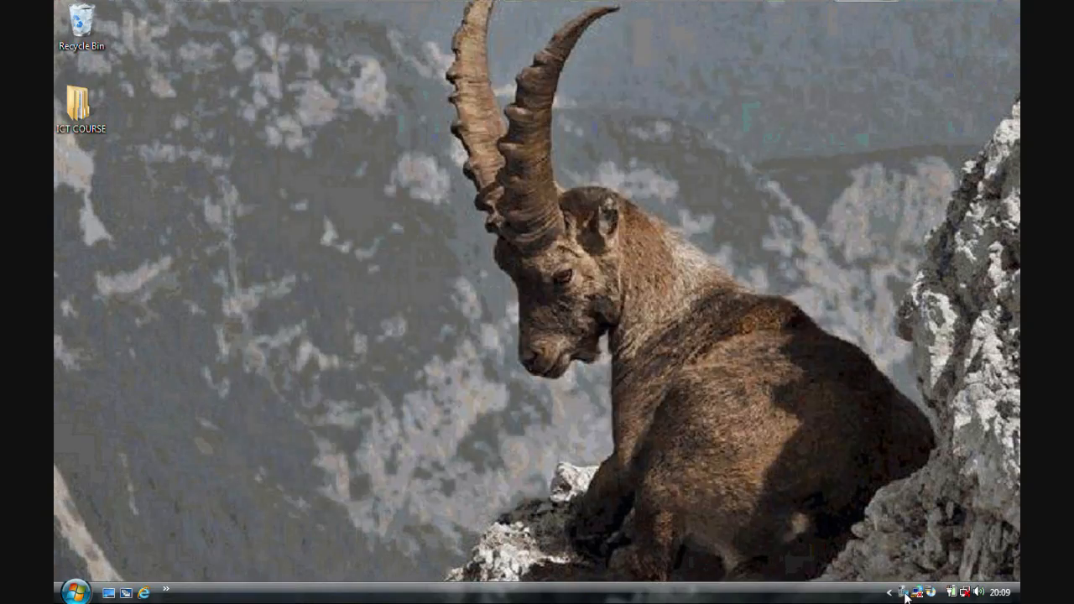